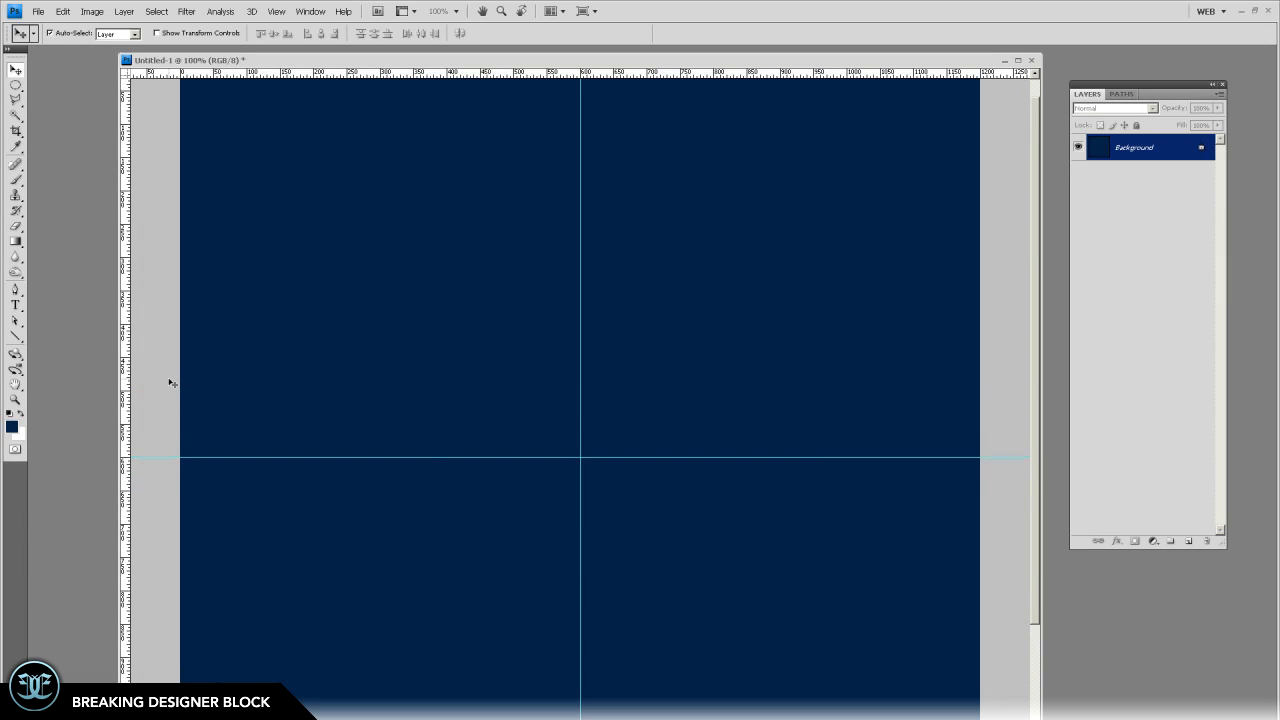
On a new layer, fill a circle about 1075 px wide with white, centred on the guide intersection
{"action": "left_click", "coordinate": [15, 85]}
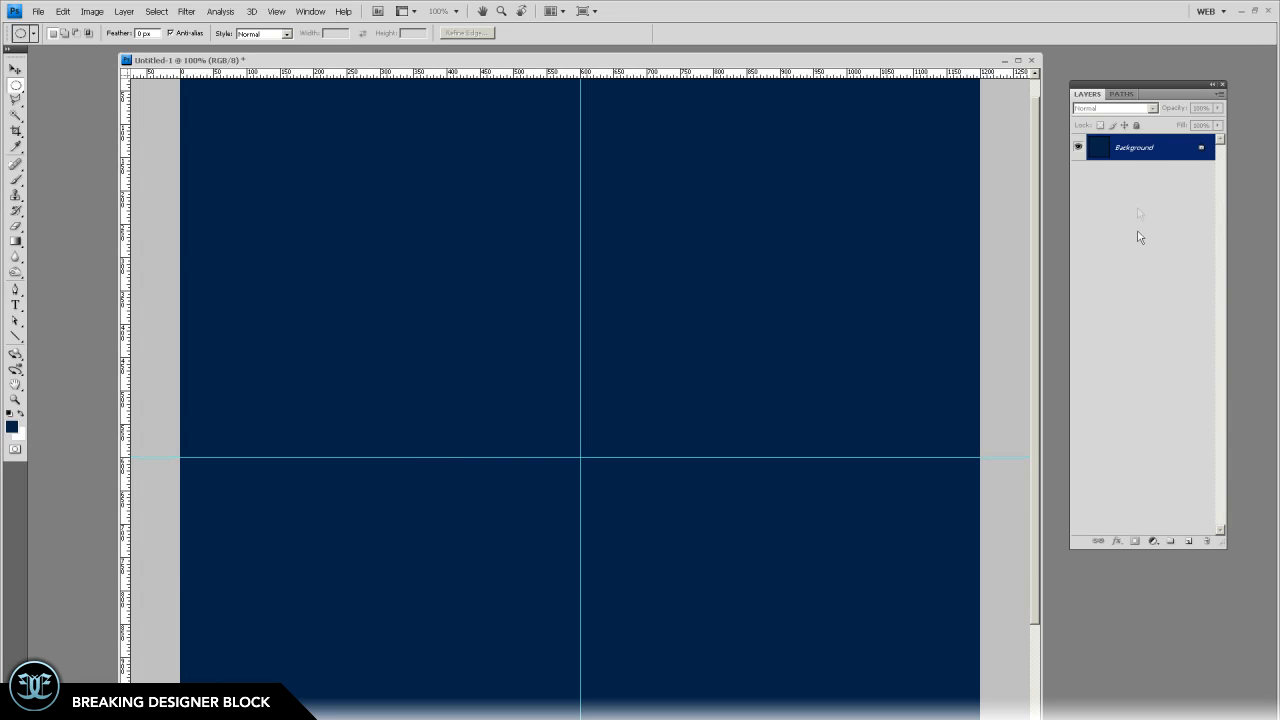
{"action": "scroll", "coordinate": [886, 273], "scroll_direction": "down", "scroll_amount": 3}
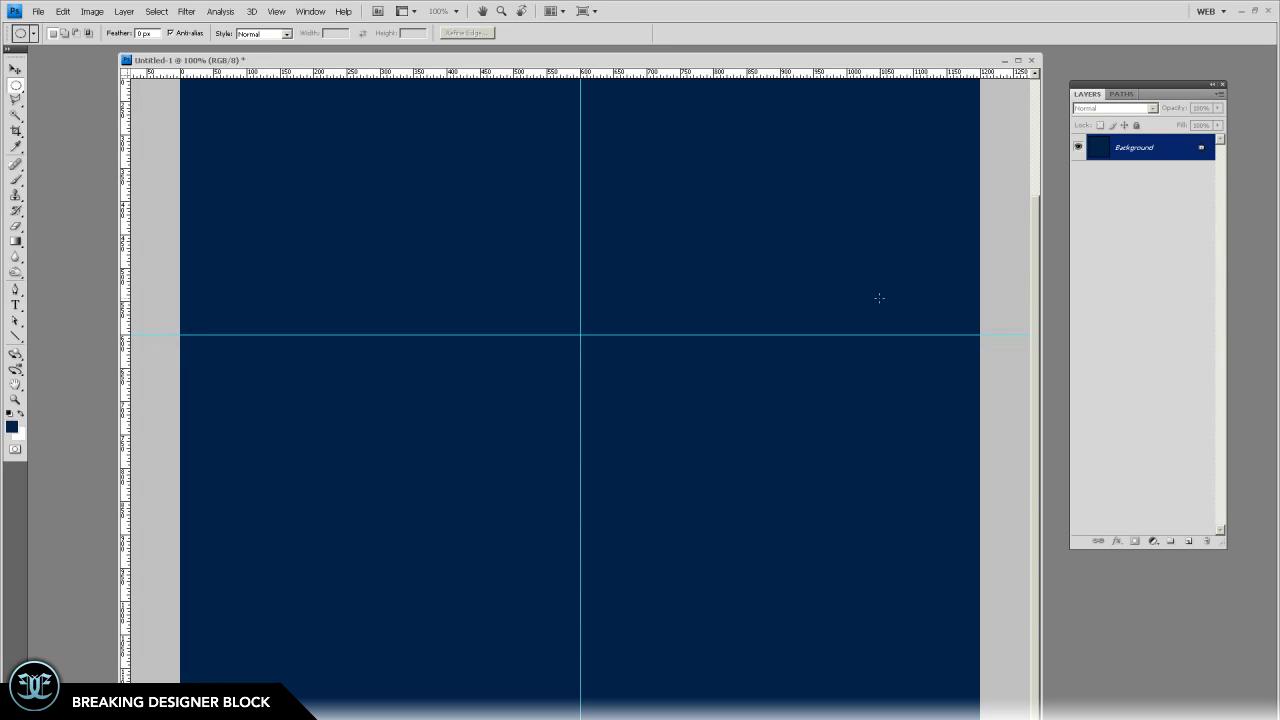
{"action": "scroll", "coordinate": [431, 273], "scroll_direction": "up", "scroll_amount": 5}
{"action": "scroll", "coordinate": [606, 294], "scroll_direction": "down", "scroll_amount": 3}
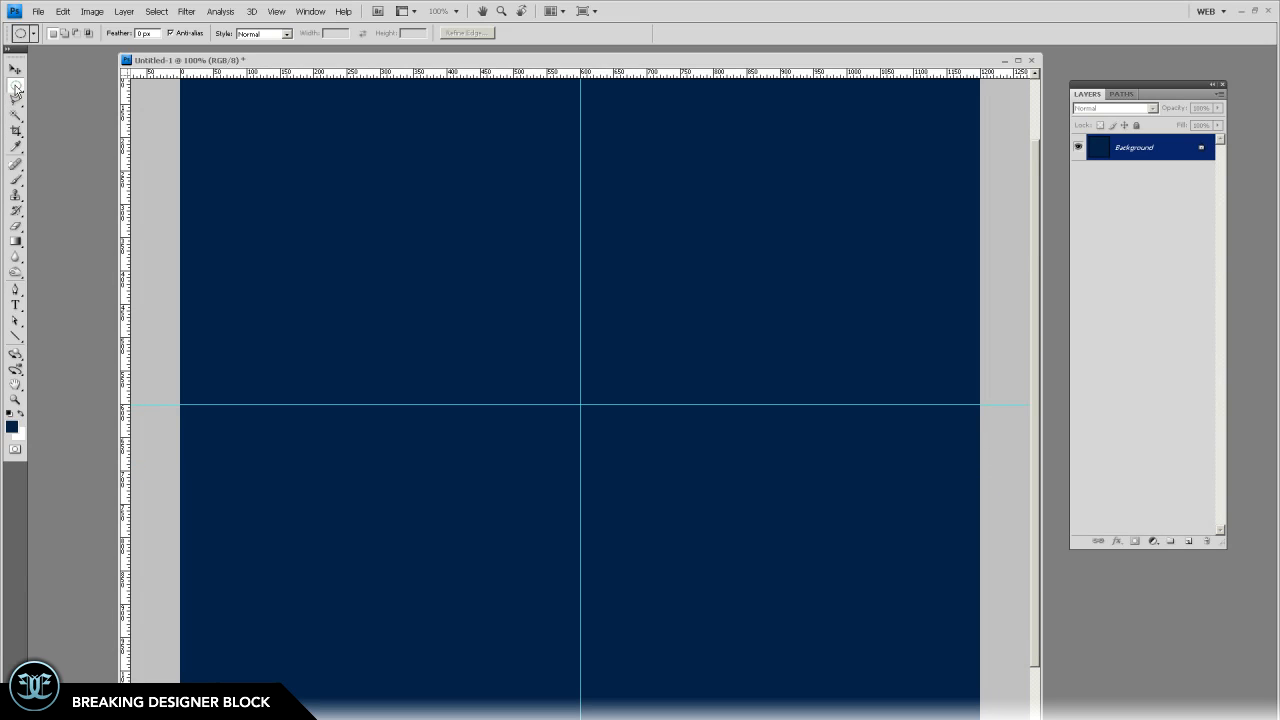
{"action": "left_click", "coordinate": [1189, 543]}
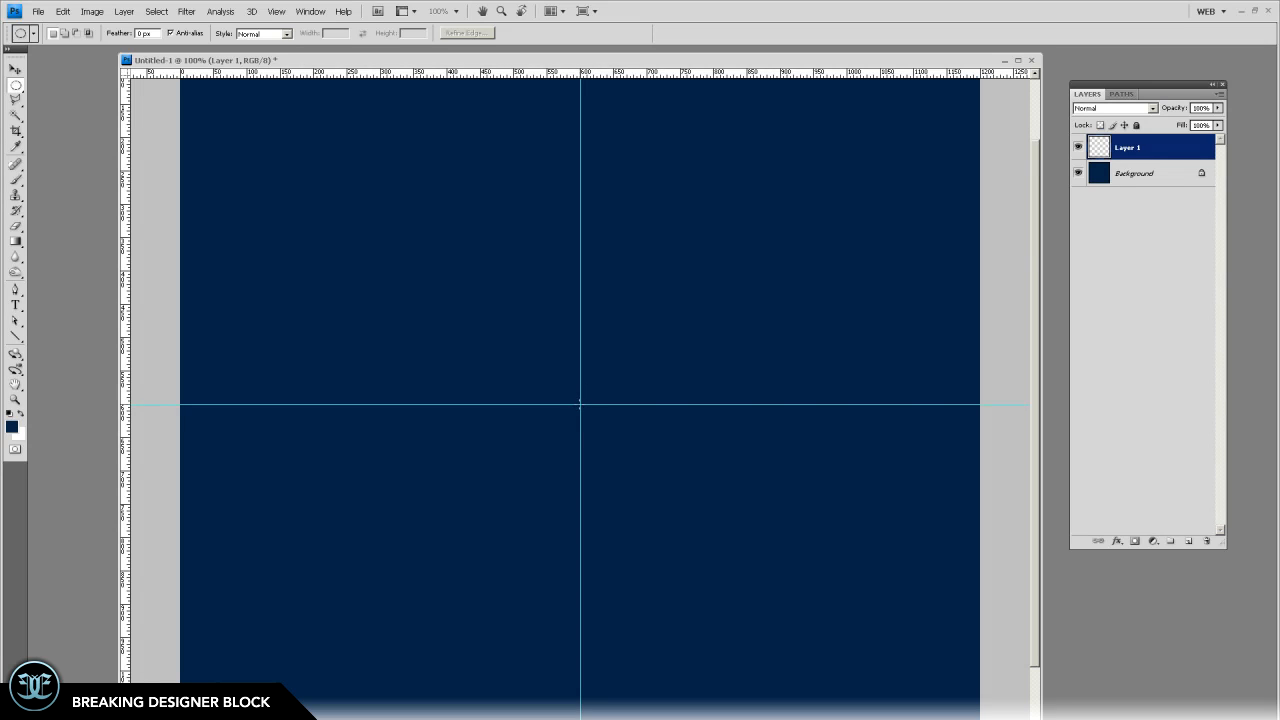
{"action": "left_click_drag", "start_coordinate": [580, 404], "coordinate": [937, 126]}
{"action": "key", "text": "ctrl+BackSpace"}
{"action": "key", "text": "ctrl+d"}
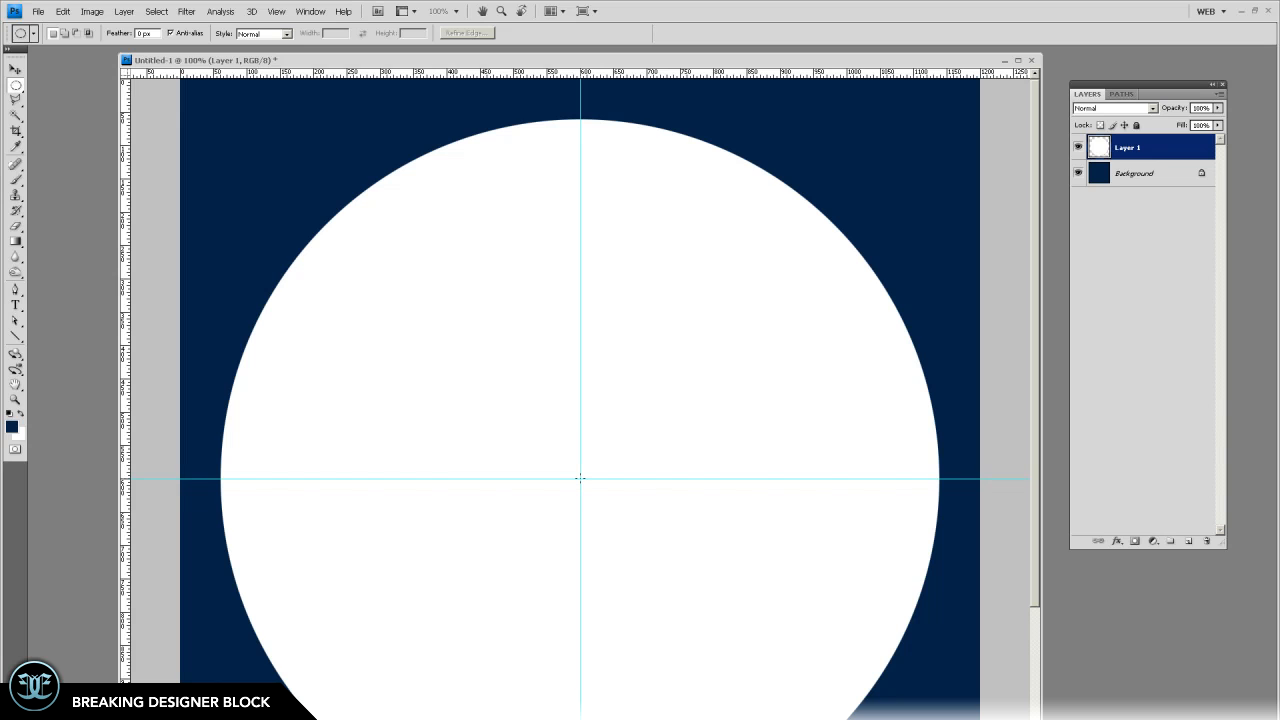
Cut a concentric circle about 1025 px wide out of the white disc to leave a narrow ring
{"action": "left_click_drag", "start_coordinate": [580, 480], "coordinate": [930, 140]}
{"action": "key", "text": "Delete"}
{"action": "key", "text": "ctrl+d"}
Delete a wedge from the top of the outer ring, using a Polygonal Lasso selection starting at the guide intersection
{"action": "left_click_drag", "start_coordinate": [593, 534], "coordinate": [634, 571]}
{"action": "left_click_drag", "start_coordinate": [15, 100], "coordinate": [84, 111]}
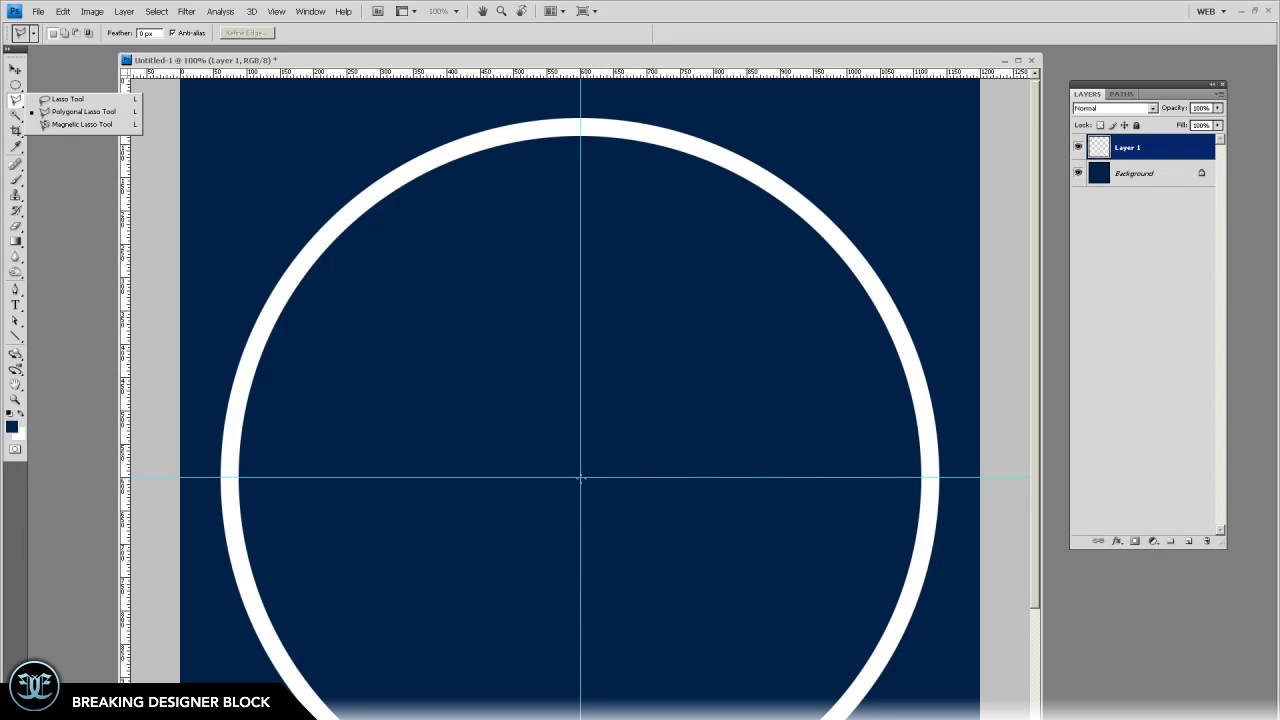
{"action": "left_click", "coordinate": [580, 477]}
{"action": "left_click", "coordinate": [232, 193]}
{"action": "left_click", "coordinate": [460, 101]}
{"action": "double_click", "coordinate": [855, 116]}
{"action": "key", "text": "Delete"}
Delete the lower-right section of the outer ring with a Polygonal Lasso wedge, leaving a long left arc and a short upper-right arc
{"action": "left_click_drag", "start_coordinate": [791, 389], "coordinate": [724, 277]}
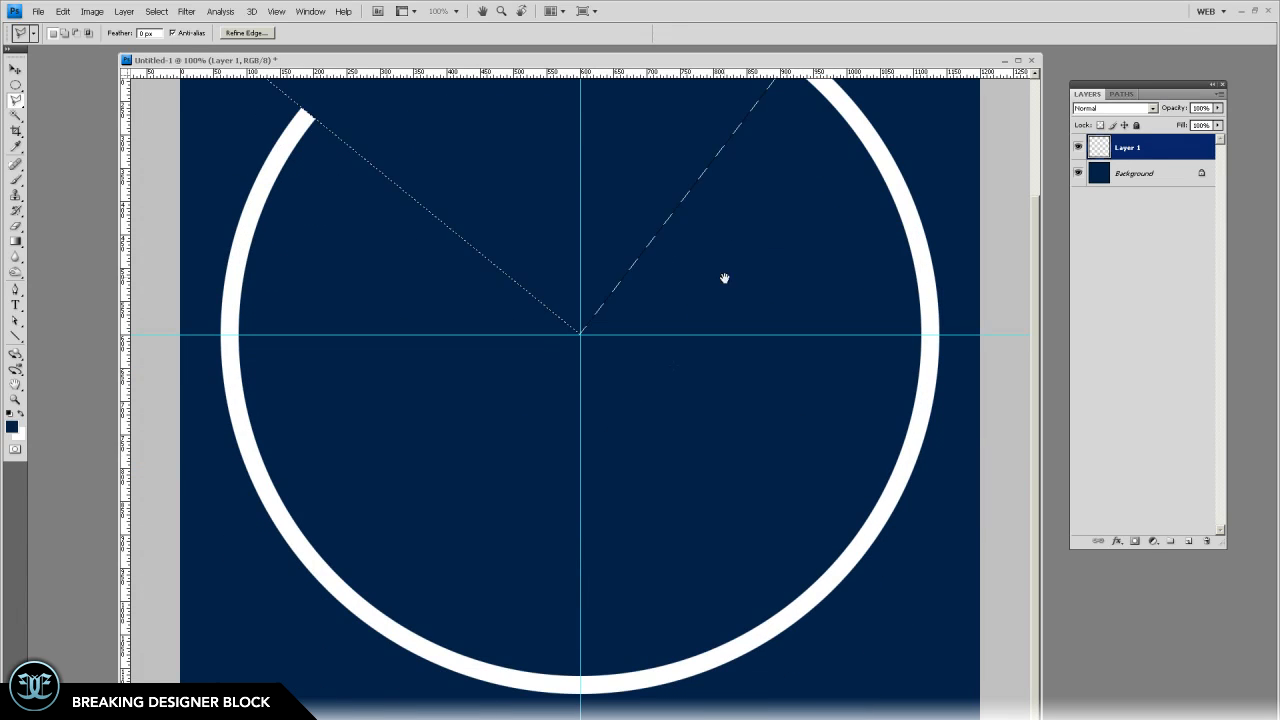
{"action": "left_click", "coordinate": [580, 336]}
{"action": "left_click", "coordinate": [580, 336]}
{"action": "left_click", "coordinate": [440, 714]}
{"action": "left_click", "coordinate": [790, 718]}
{"action": "left_click", "coordinate": [961, 432]}
{"action": "double_click", "coordinate": [954, 196]}
{"action": "key", "text": "Delete"}
{"action": "key", "text": "ctrl+d"}
On a new layer, fill a white circle about 980 px wide, centred on the guides inside the outer arcs
{"action": "left_click_drag", "start_coordinate": [650, 336], "coordinate": [632, 379]}
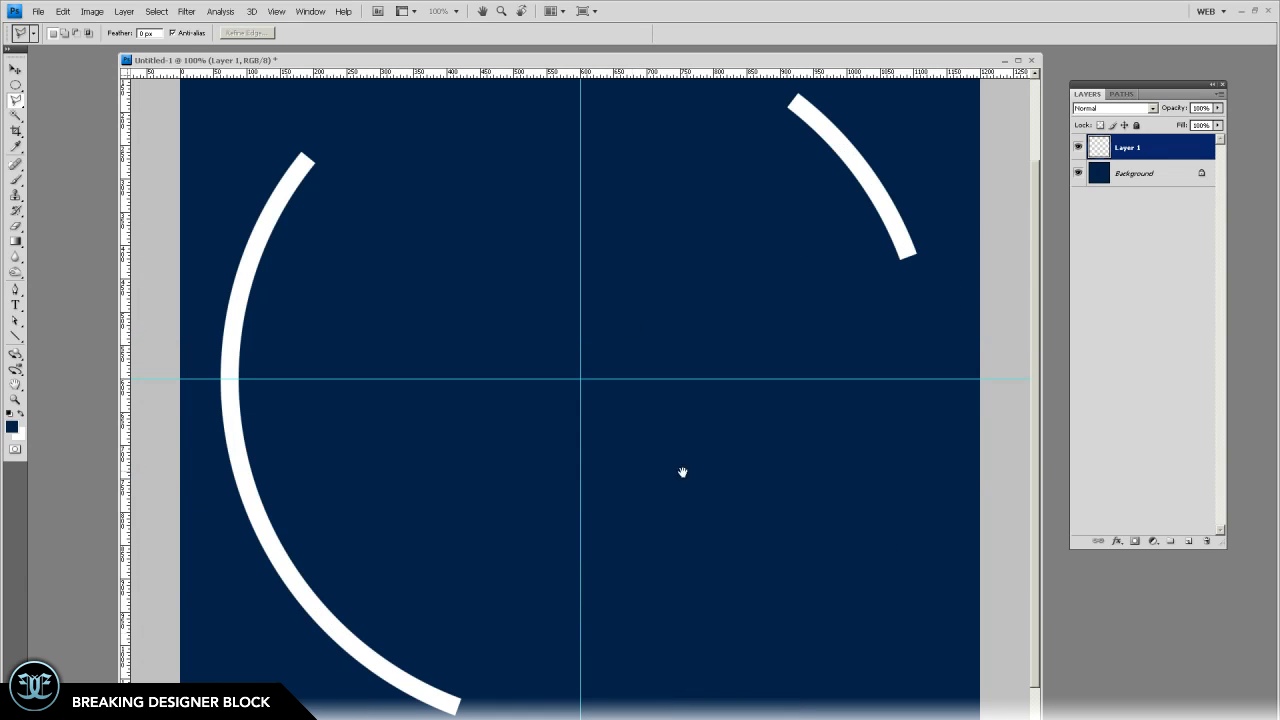
{"action": "left_click_drag", "start_coordinate": [713, 56], "coordinate": [709, 52]}
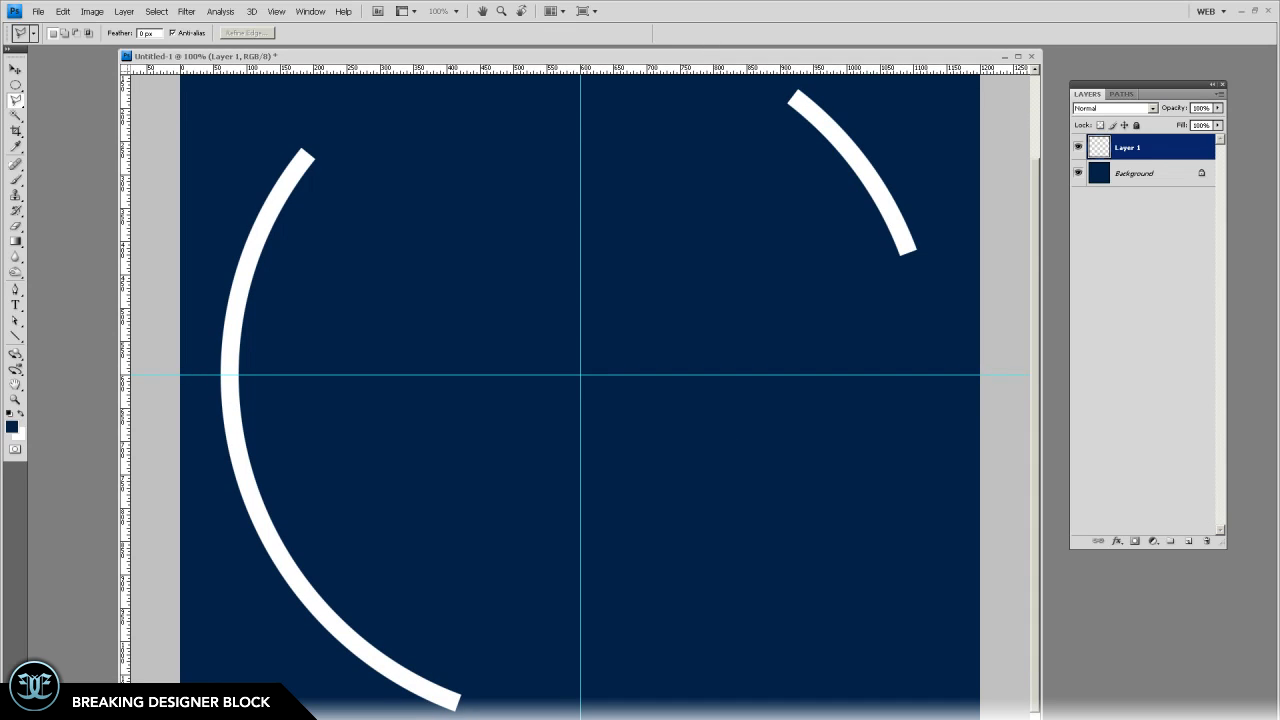
{"action": "left_click", "coordinate": [15, 85]}
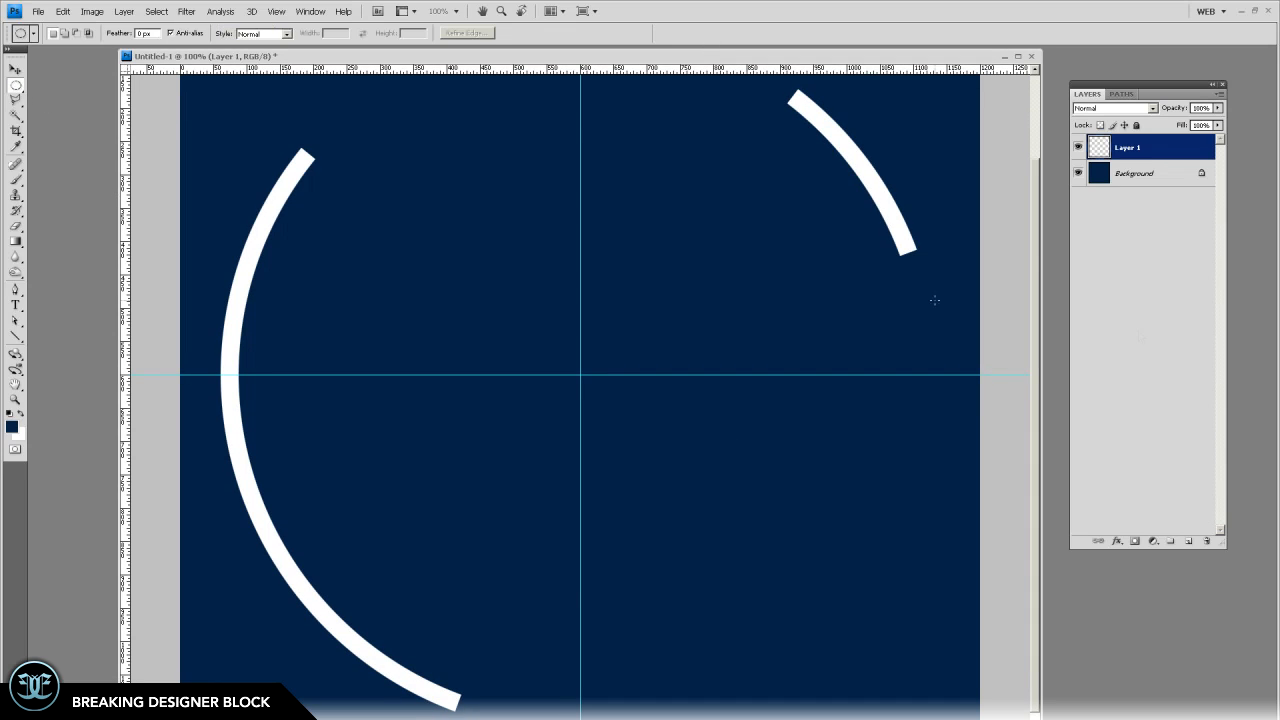
{"action": "left_click", "coordinate": [1189, 541]}
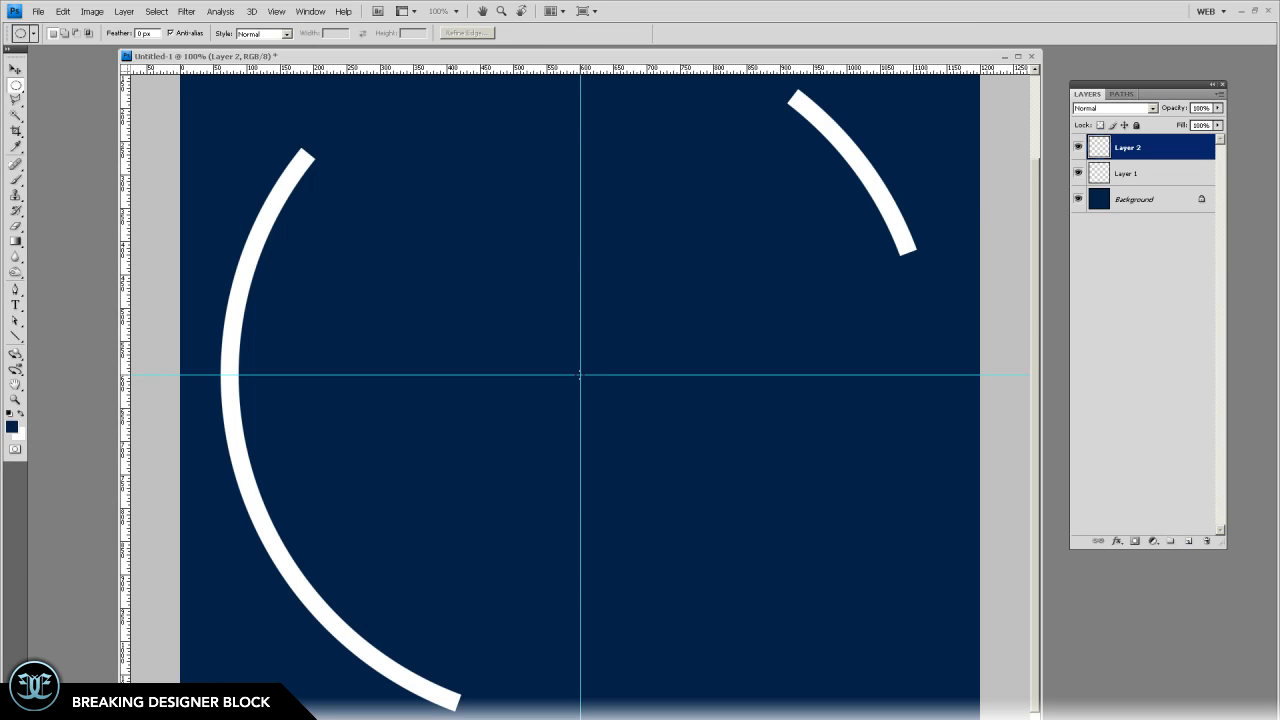
{"action": "left_click_drag", "start_coordinate": [580, 375], "coordinate": [937, 143]}
{"action": "key", "text": "ctrl+BackSpace"}
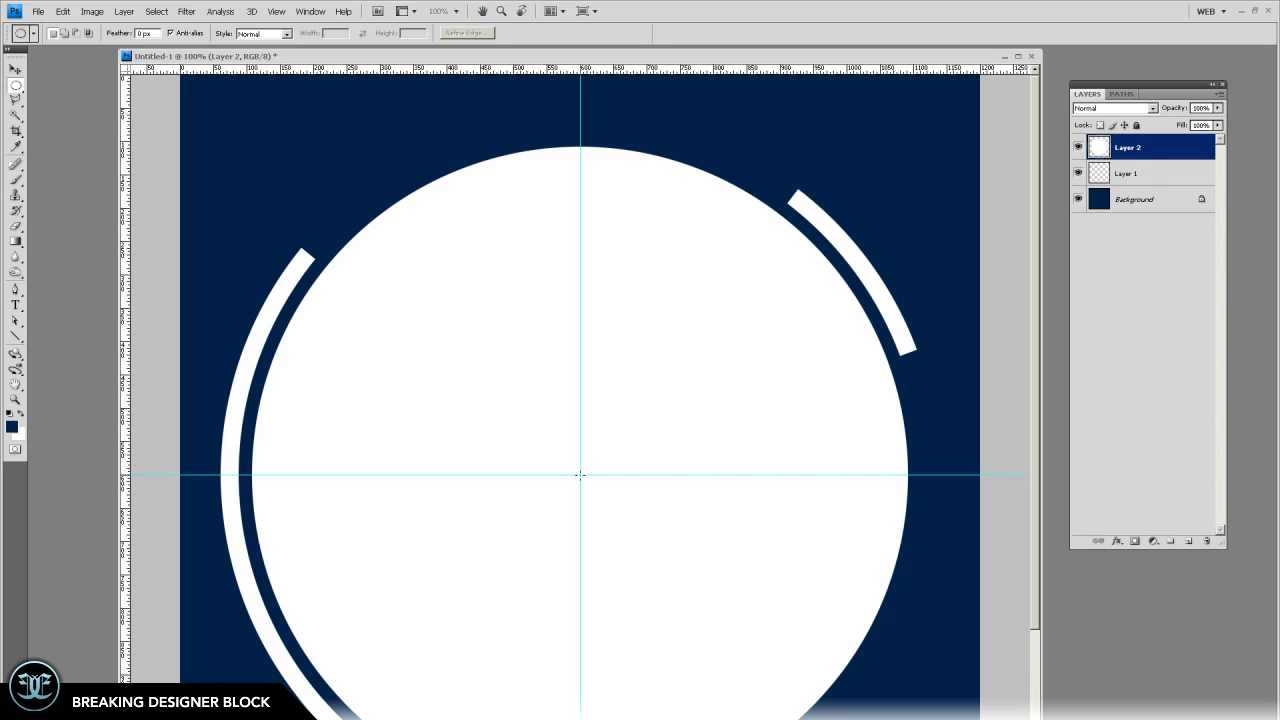
Cut a concentric circle about 850 px wide out of the second disc to make a thick ring
{"action": "left_click_drag", "start_coordinate": [580, 475], "coordinate": [867, 193]}
{"action": "key", "text": "Delete"}
{"action": "key", "text": "ctrl+d"}
Delete the lower half of the thick ring, from its upper-left side round to just below the horizontal guide on the right
{"action": "left_click_drag", "start_coordinate": [686, 434], "coordinate": [714, 423]}
{"action": "left_click", "coordinate": [14, 101]}
{"action": "left_click", "coordinate": [580, 474]}
{"action": "left_click", "coordinate": [265, 288]}
{"action": "left_click", "coordinate": [189, 474]}
{"action": "scroll", "coordinate": [240, 680], "scroll_direction": "down", "scroll_amount": 3}
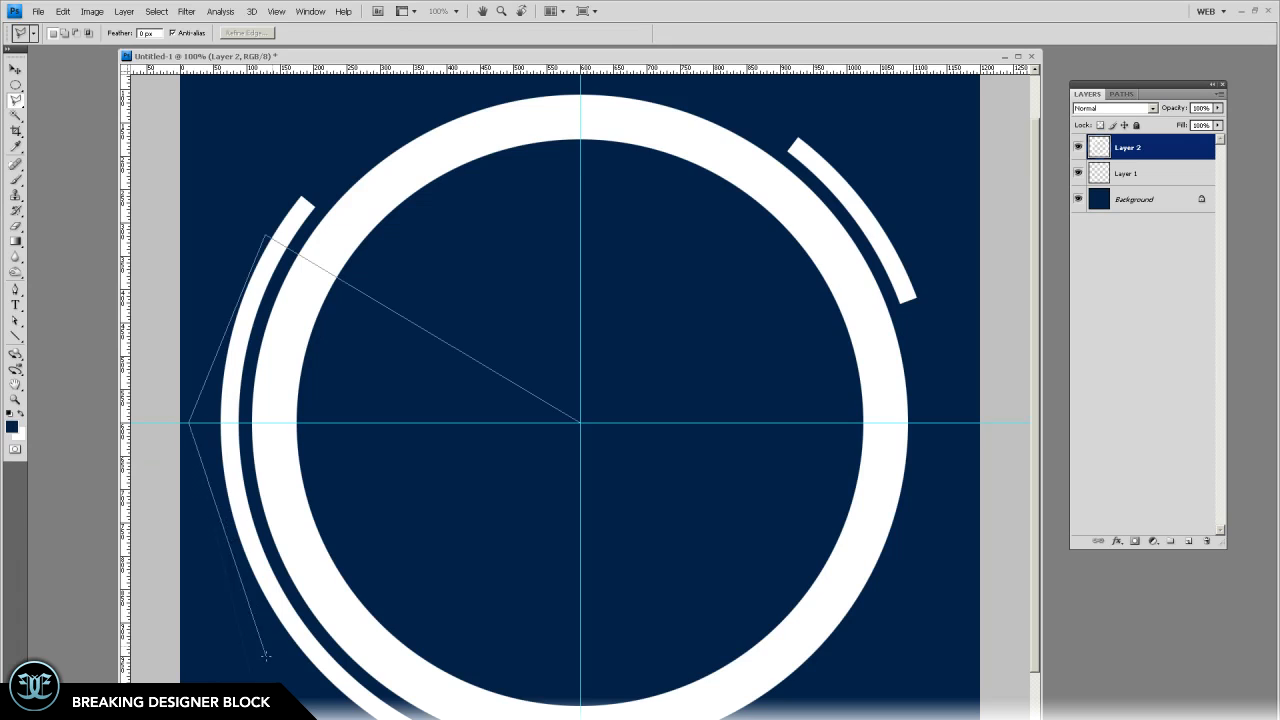
{"action": "left_click", "coordinate": [252, 611]}
{"action": "left_click", "coordinate": [380, 702]}
{"action": "left_click", "coordinate": [752, 719]}
{"action": "left_click", "coordinate": [827, 648]}
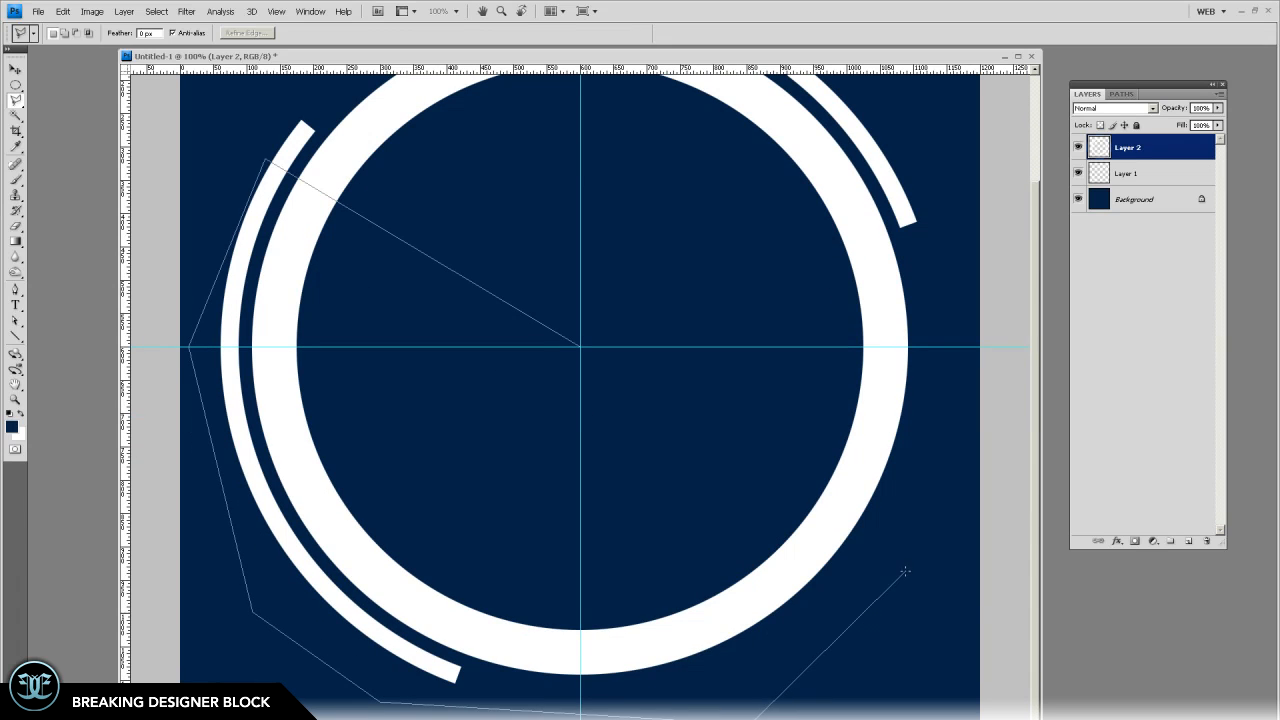
{"action": "left_click", "coordinate": [905, 570]}
{"action": "left_click", "coordinate": [957, 365]}
{"action": "left_click", "coordinate": [581, 346]}
{"action": "key", "text": "Delete"}
{"action": "key", "text": "ctrl+d"}
Delete the upper-right section of the thick arc with a Polygonal Lasso wedge from the centre
{"action": "scroll", "coordinate": [800, 294], "scroll_direction": "up", "scroll_amount": 3}
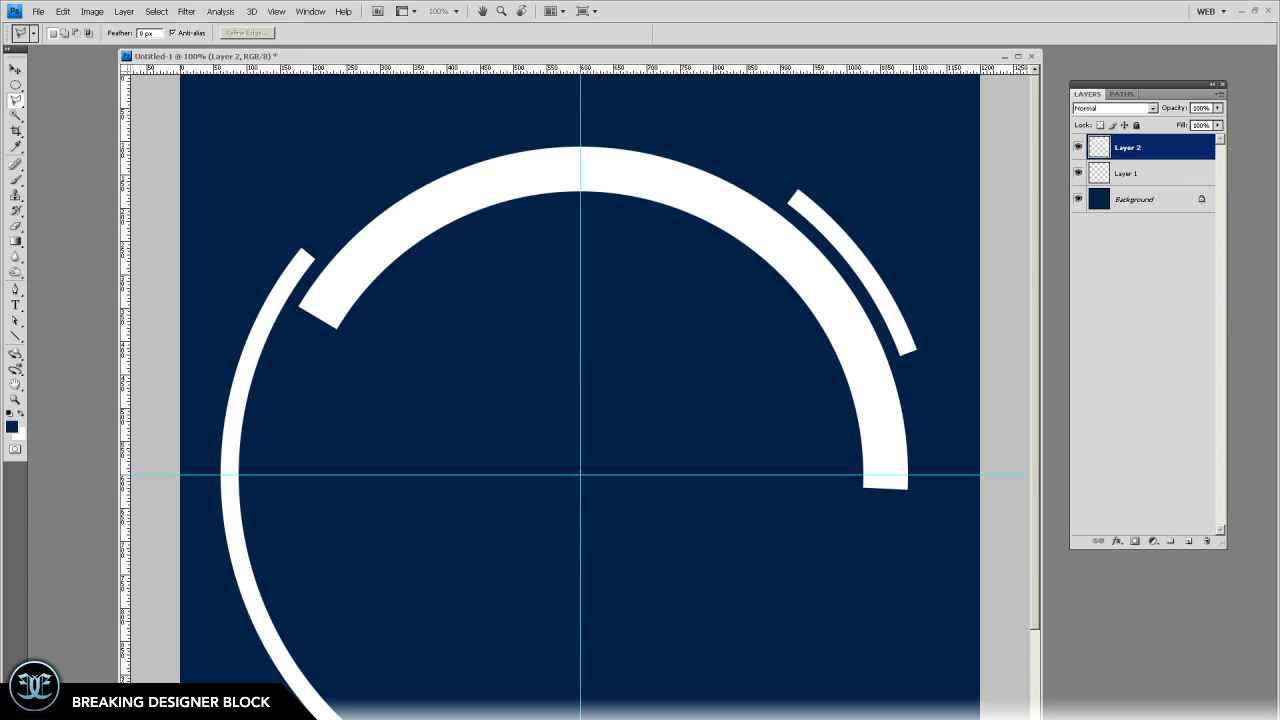
{"action": "left_click", "coordinate": [580, 474]}
{"action": "left_click", "coordinate": [727, 107]}
{"action": "left_click", "coordinate": [950, 188]}
{"action": "double_click", "coordinate": [948, 311]}
{"action": "key", "text": "Delete"}
{"action": "key", "text": "ctrl+d"}
On a new layer, fill a white circle about 920 px wide, centred on the guides and overlapping the thick arcs
{"action": "scroll", "coordinate": [900, 364], "scroll_direction": "down", "scroll_amount": 2}
{"action": "left_click", "coordinate": [15, 85]}
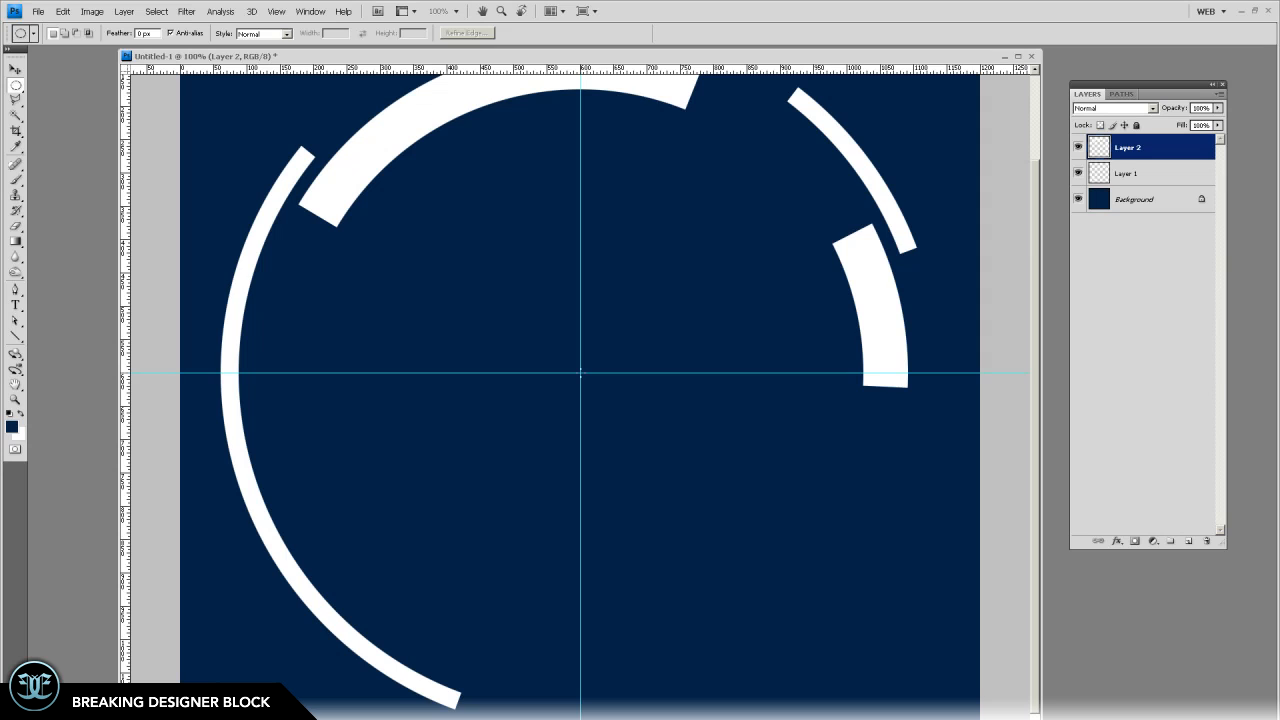
{"action": "left_click_drag", "start_coordinate": [580, 372], "coordinate": [888, 696]}
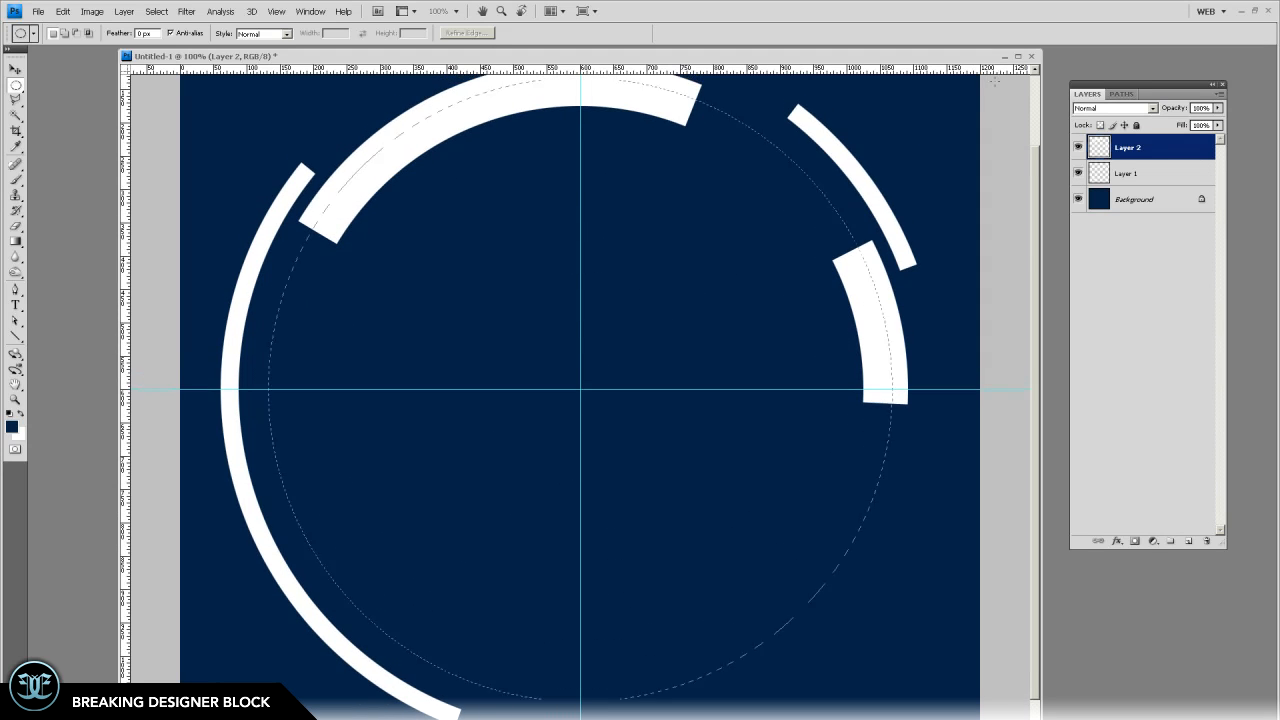
{"action": "left_click_drag", "start_coordinate": [1000, 82], "coordinate": [1000, 82]}
{"action": "left_click", "coordinate": [1189, 540]}
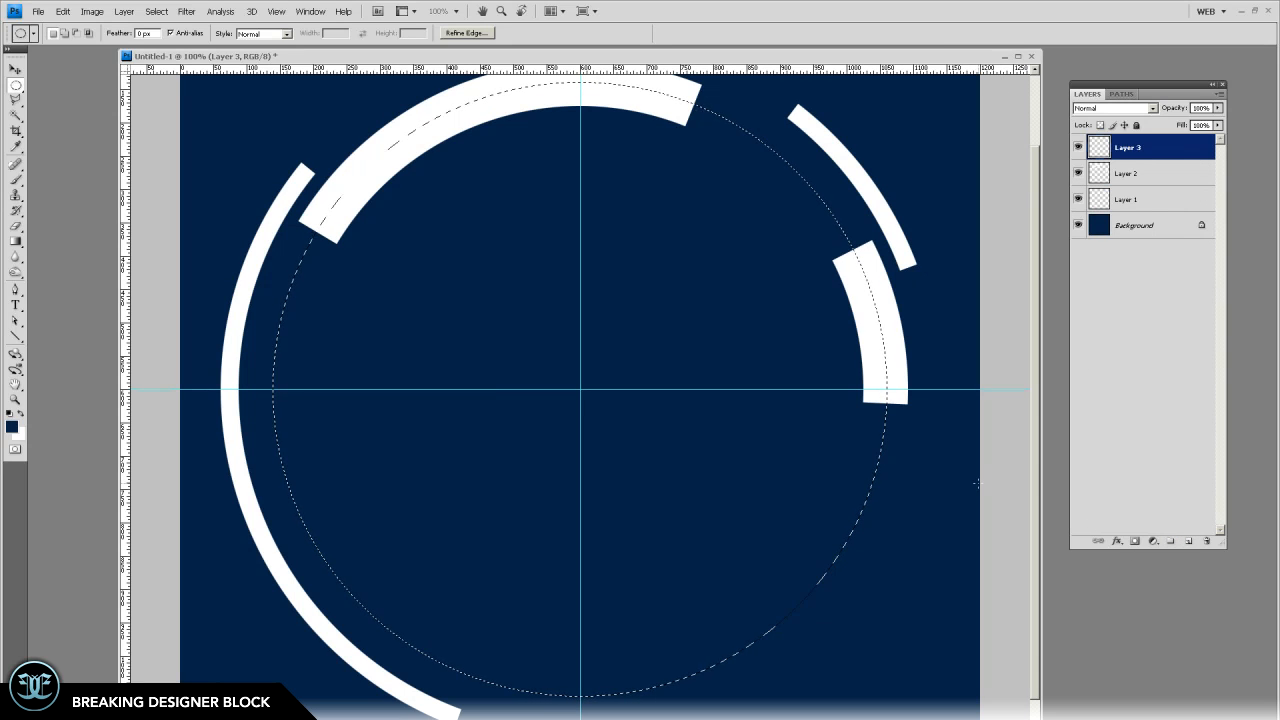
{"action": "key", "text": "ctrl+BackSpace"}
{"action": "key", "text": "ctrl+d"}
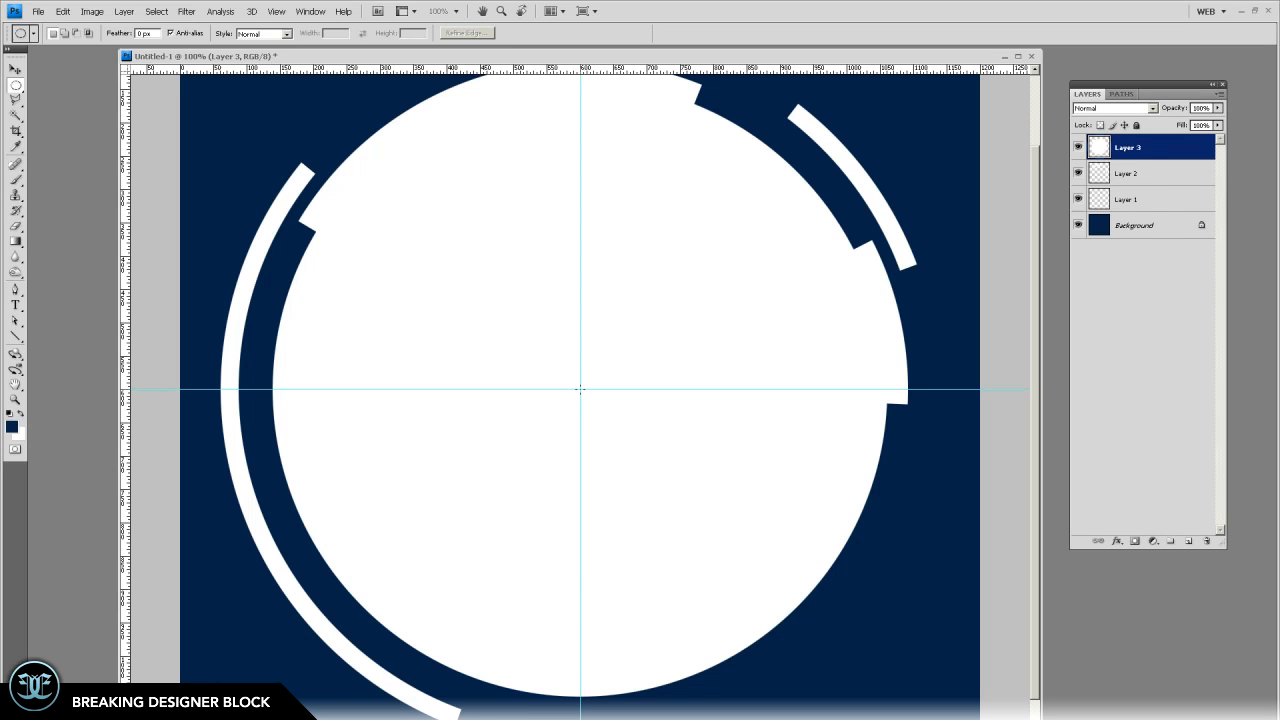
Cut a concentric circle about 895 px wide out of the third disc to leave a thin ring
{"action": "left_click_drag", "start_coordinate": [580, 388], "coordinate": [988, 117]}
{"action": "key", "text": "Delete"}
{"action": "key", "text": "ctrl+d"}
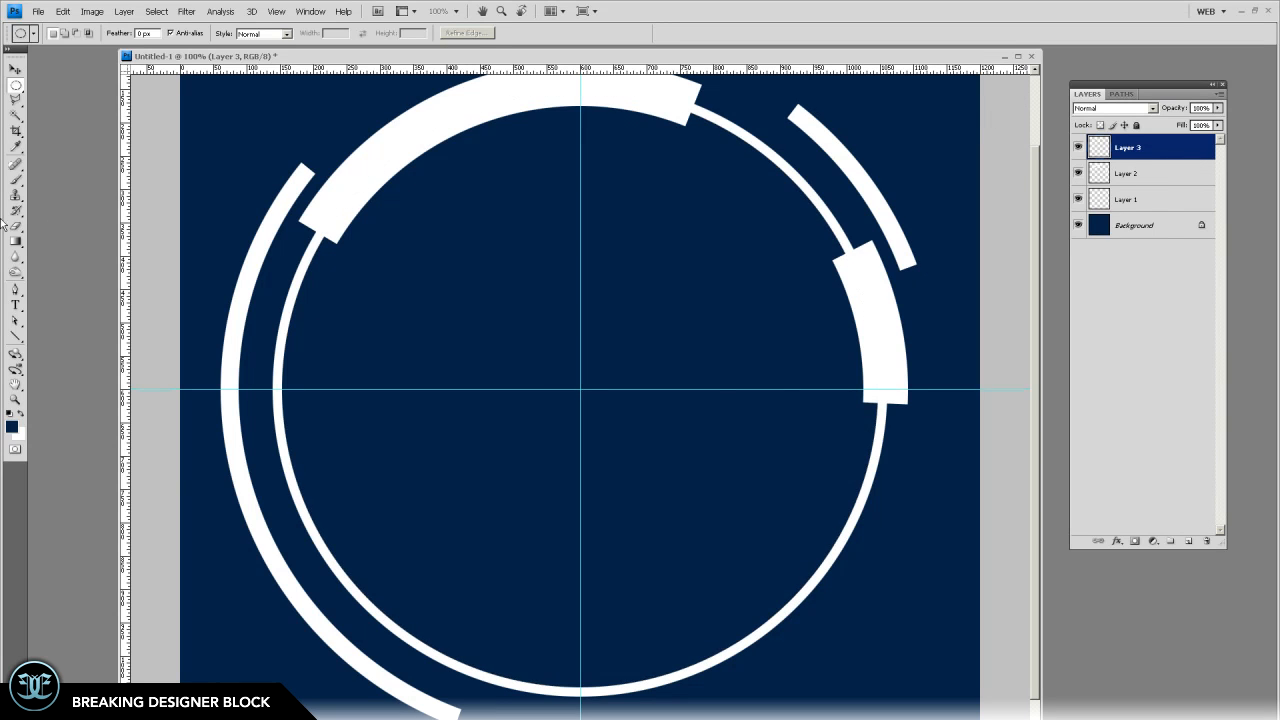
Delete the top section of the thin ring between the upper-left and upper-right with the Polygonal Lasso
{"action": "left_click", "coordinate": [16, 100]}
{"action": "scroll", "coordinate": [580, 391], "scroll_direction": "up", "scroll_amount": 2}
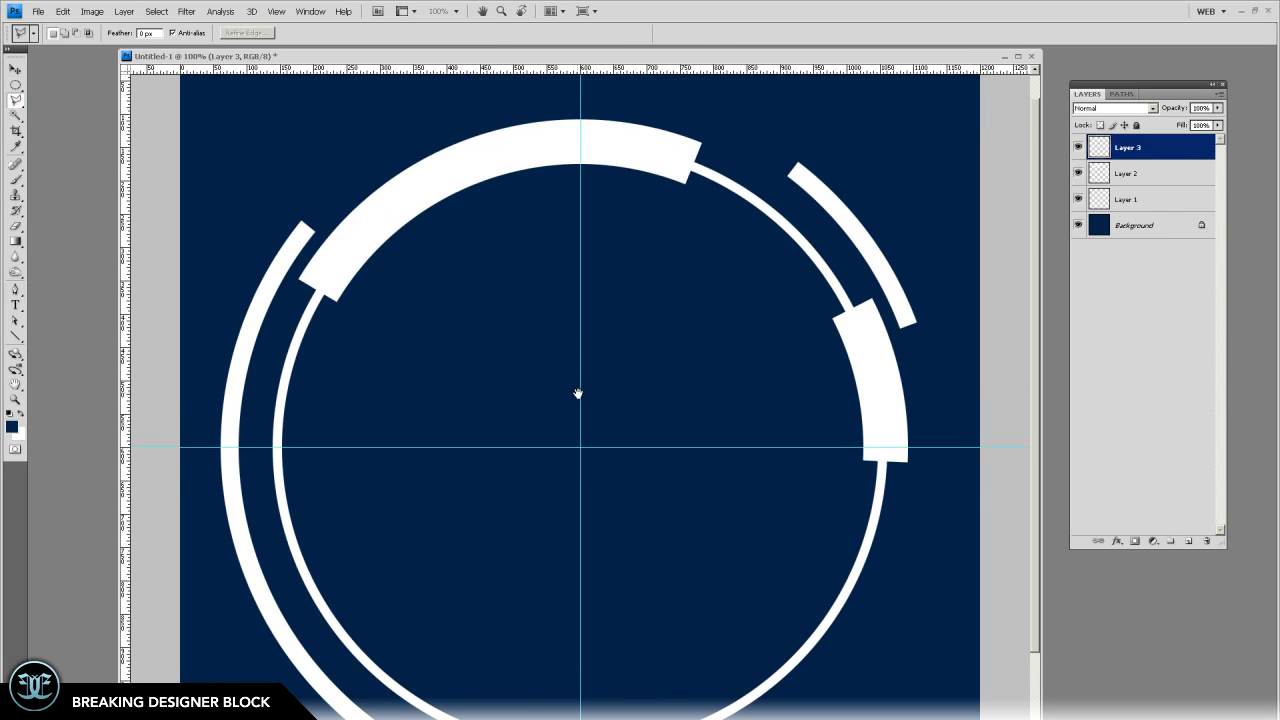
{"action": "left_click", "coordinate": [580, 447]}
{"action": "left_click", "coordinate": [250, 267]}
{"action": "left_click", "coordinate": [370, 111]}
{"action": "left_click", "coordinate": [730, 95]}
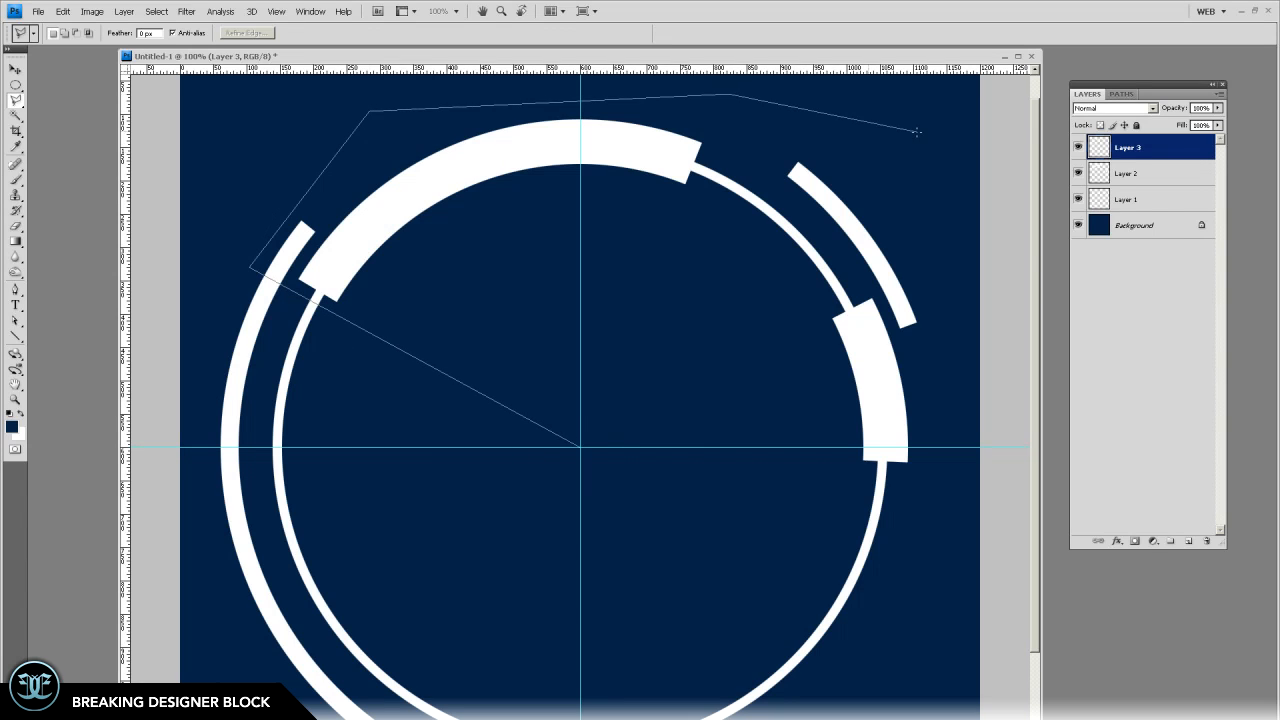
{"action": "double_click", "coordinate": [918, 131]}
{"action": "key", "text": "Delete"}
{"action": "key", "text": "ctrl+d"}
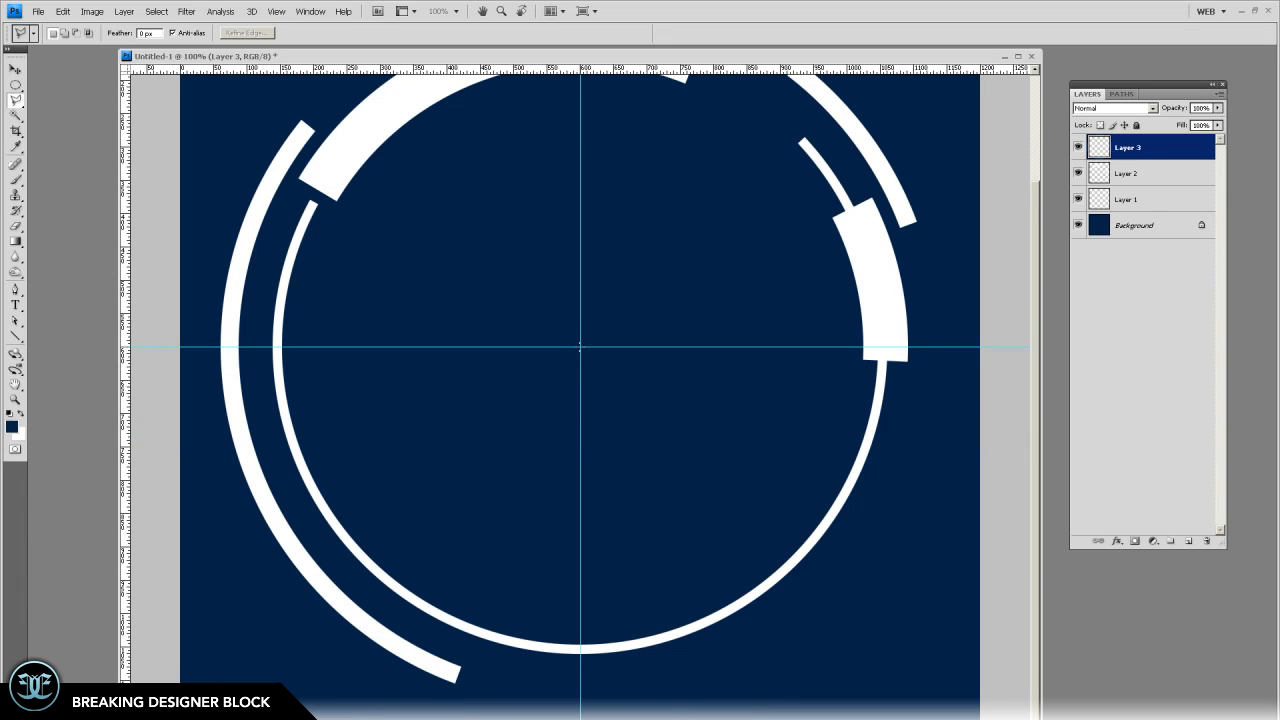
Delete the lower-right section of the thin ring, up to just left of the vertical guide
{"action": "left_click", "coordinate": [580, 347]}
{"action": "left_click", "coordinate": [927, 541]}
{"action": "left_click", "coordinate": [765, 710]}
{"action": "double_click", "coordinate": [563, 705]}
{"action": "key", "text": "Delete"}
{"action": "key", "text": "ctrl+d"}
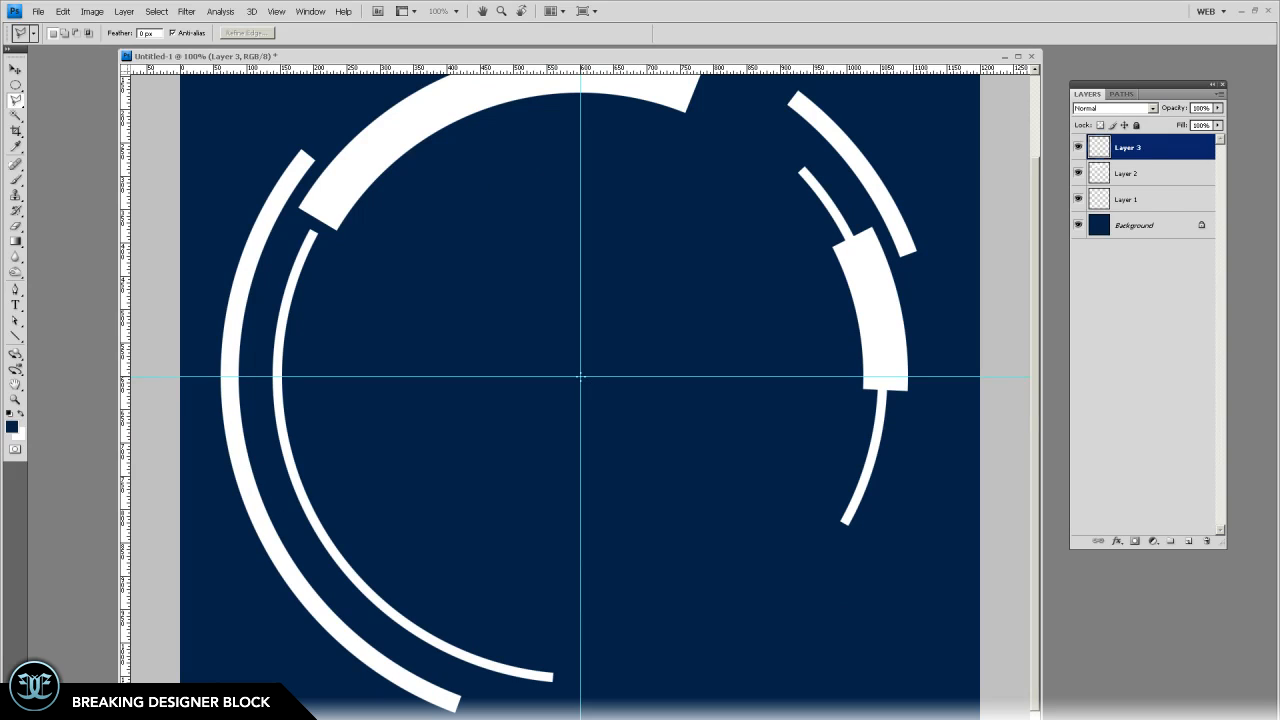
Delete the left section of the thin ring, keeping only its lower-left arc on that side
{"action": "left_click", "coordinate": [580, 377]}
{"action": "left_click", "coordinate": [272, 183]}
{"action": "left_click", "coordinate": [221, 432]}
{"action": "double_click", "coordinate": [266, 497]}
{"action": "key", "text": "Delete"}
{"action": "key", "text": "ctrl+d"}
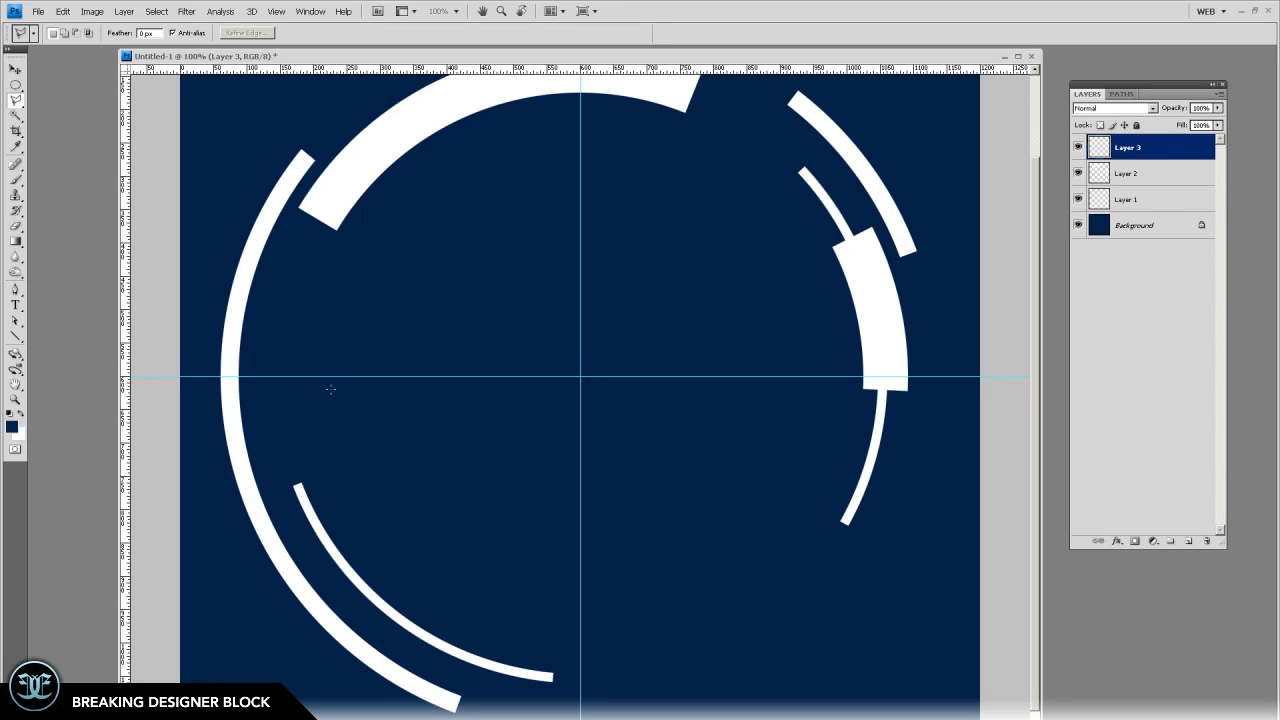
On a new layer, fill a white circle about 810 px wide, centred on the guides inside all the arcs
{"action": "left_click", "coordinate": [15, 84]}
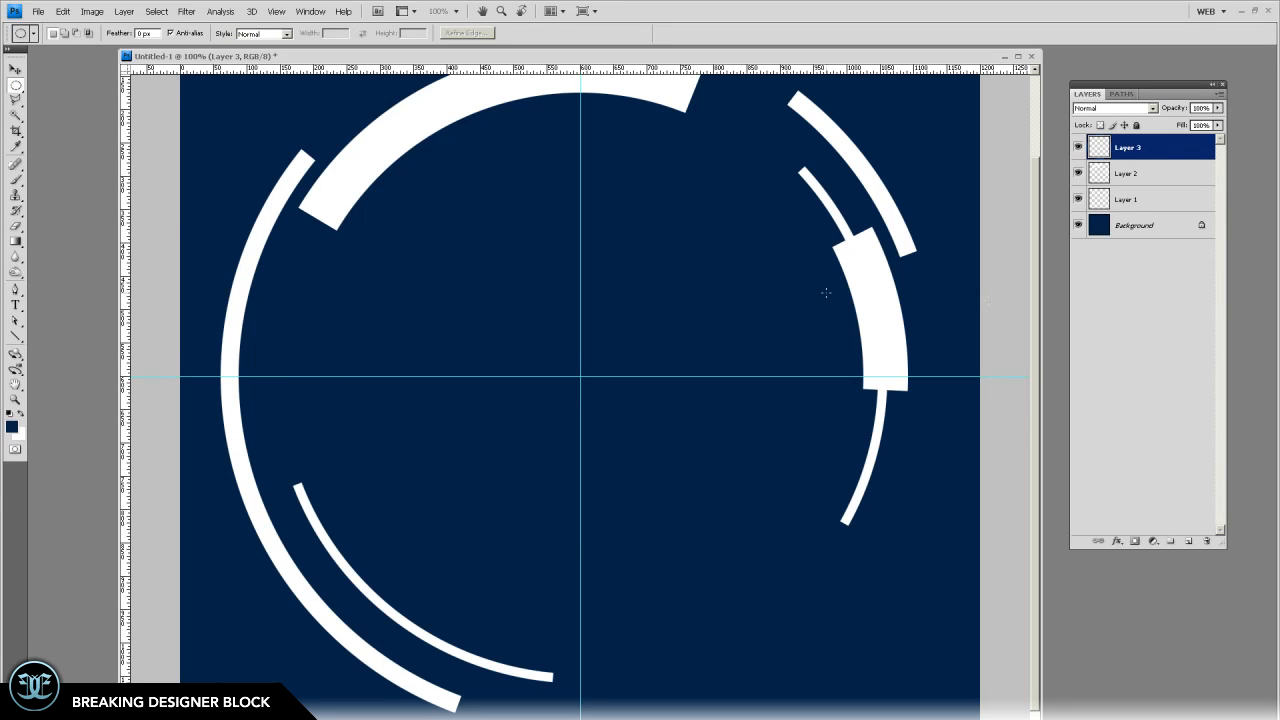
{"action": "left_click", "coordinate": [1188, 541]}
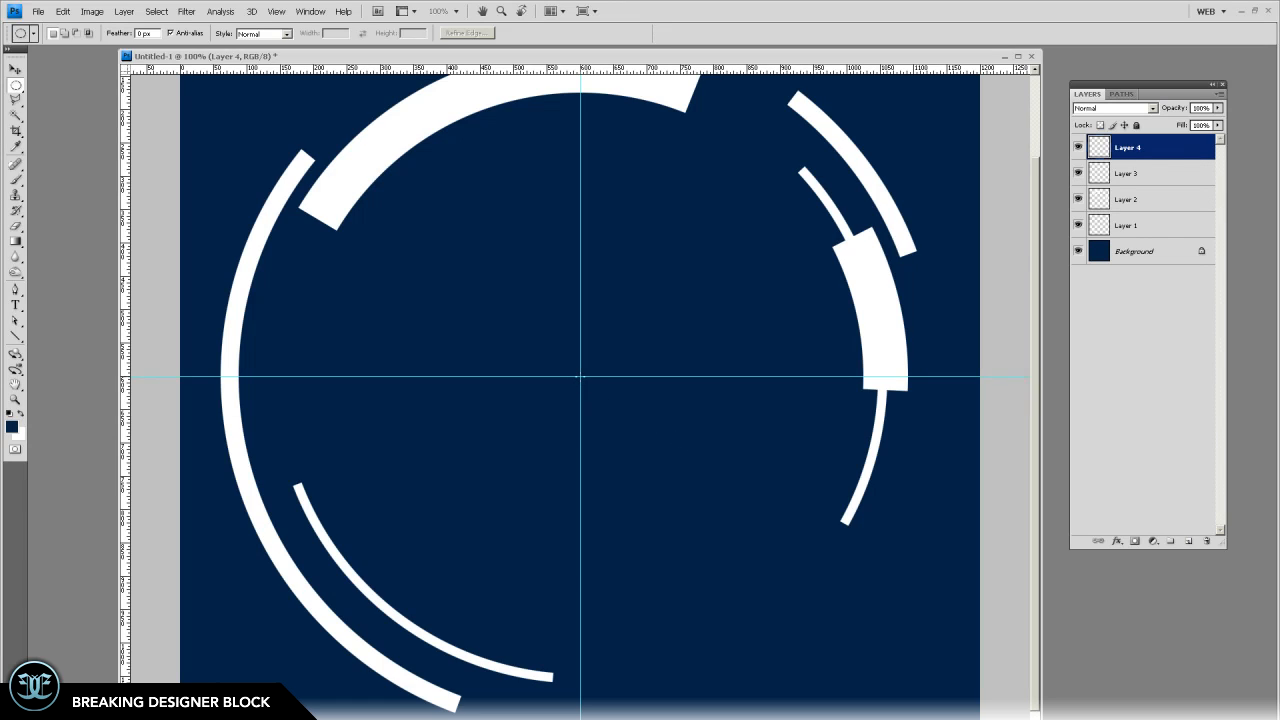
{"action": "left_click_drag", "start_coordinate": [580, 376], "coordinate": [942, 106]}
{"action": "key", "text": "ctrl+BackSpace"}
{"action": "key", "text": "ctrl+d"}
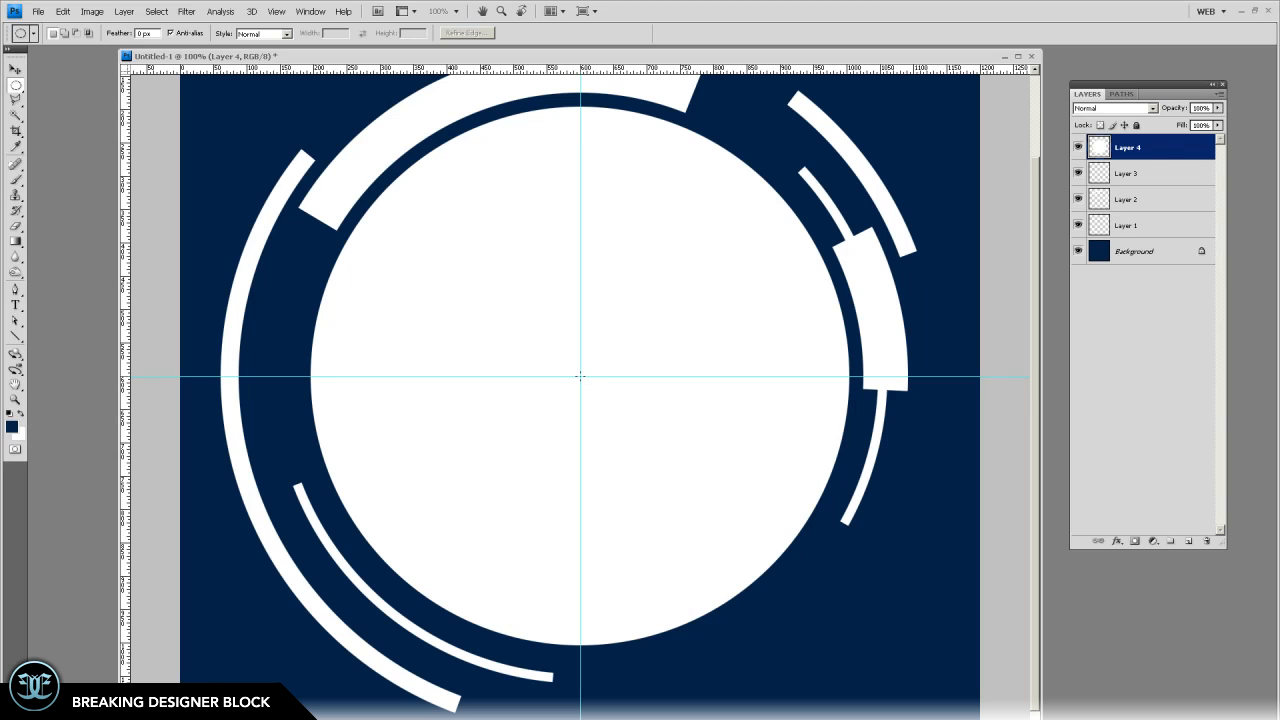
Cut a concentric circle about 770 px wide out of the innermost disc to form a ring
{"action": "mouse_move", "coordinate": [622, 349]}
{"action": "left_mouse_down"}
{"action": "mouse_move", "coordinate": [715, 241]}
{"action": "mouse_move", "coordinate": [948, 118]}
{"action": "mouse_move", "coordinate": [937, 126]}
{"action": "left_mouse_up"}
{"action": "key", "text": "Delete"}
{"action": "key", "text": "ctrl+d"}
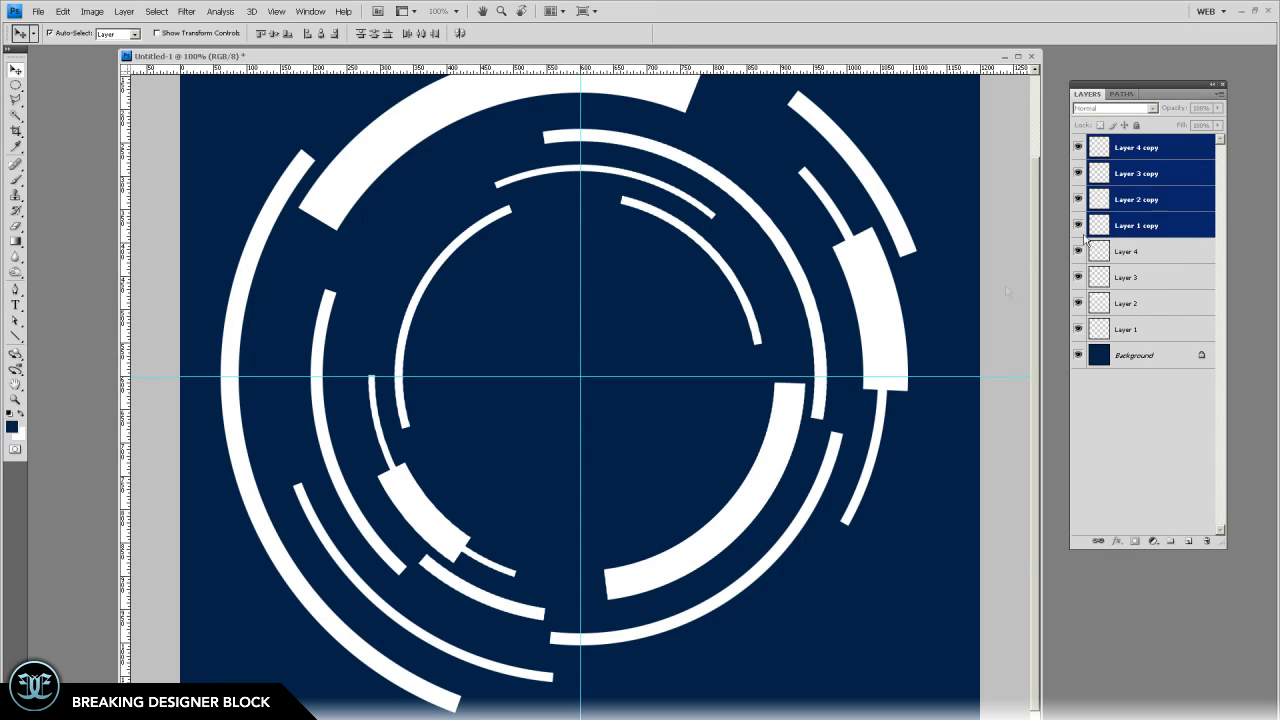
Duplicate all eight arc layers, from Layer 4 copy down to Layer 1
{"action": "left_click", "coordinate": [1155, 150]}
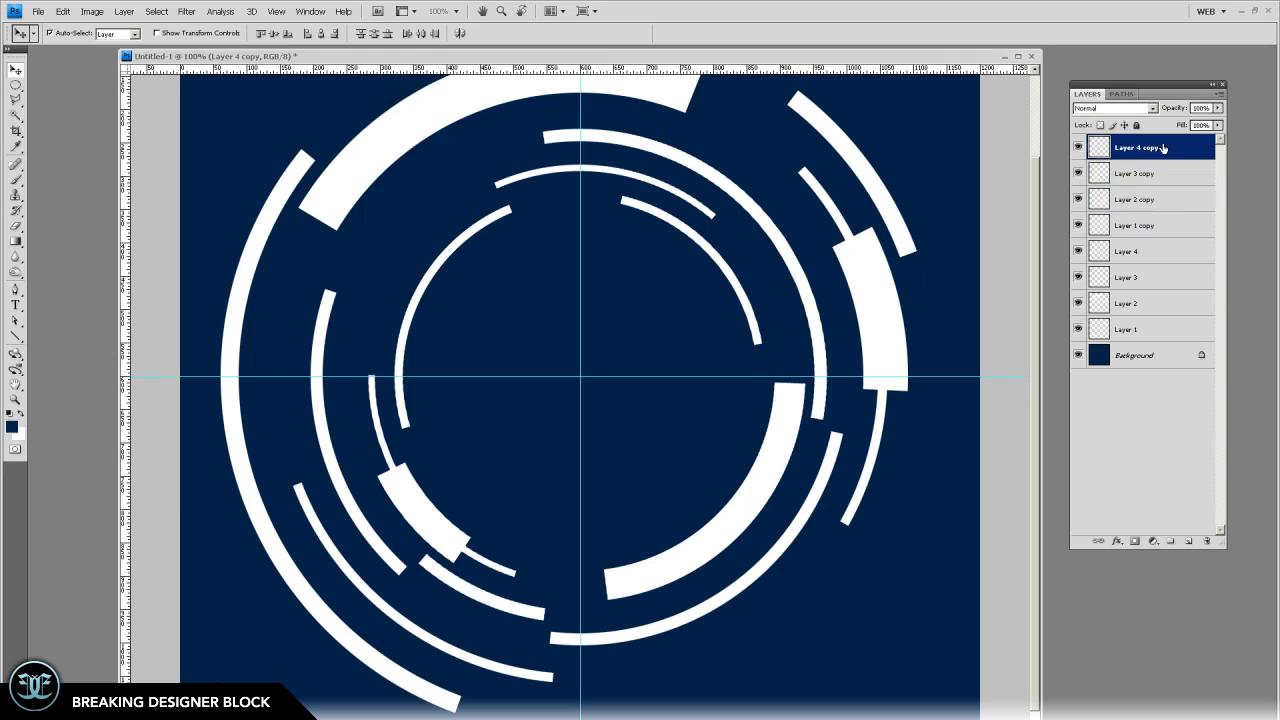
{"action": "left_click", "coordinate": [1188, 333], "text": "shift"}
{"action": "key", "text": "ctrl+j"}
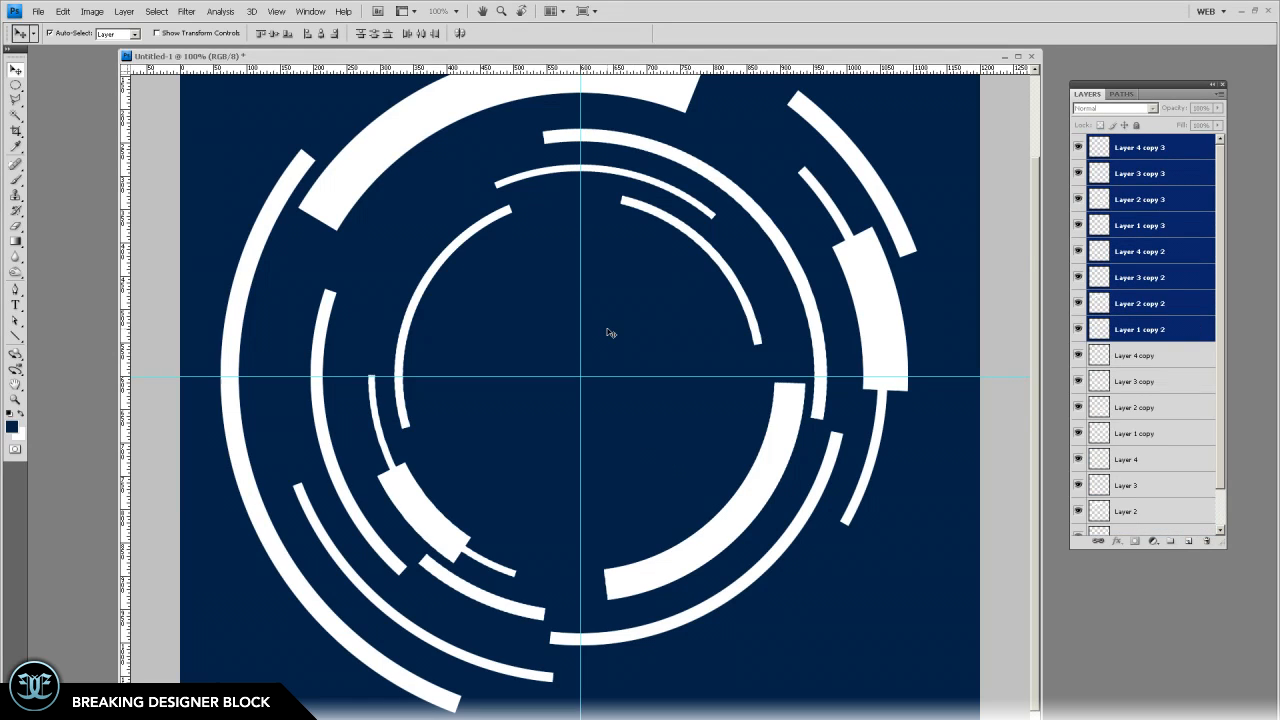
Transform the duplicated arcs about the guide intersection, scaling them to 47.7% and rotating them by -56.9°
{"action": "key", "text": "ctrl+t"}
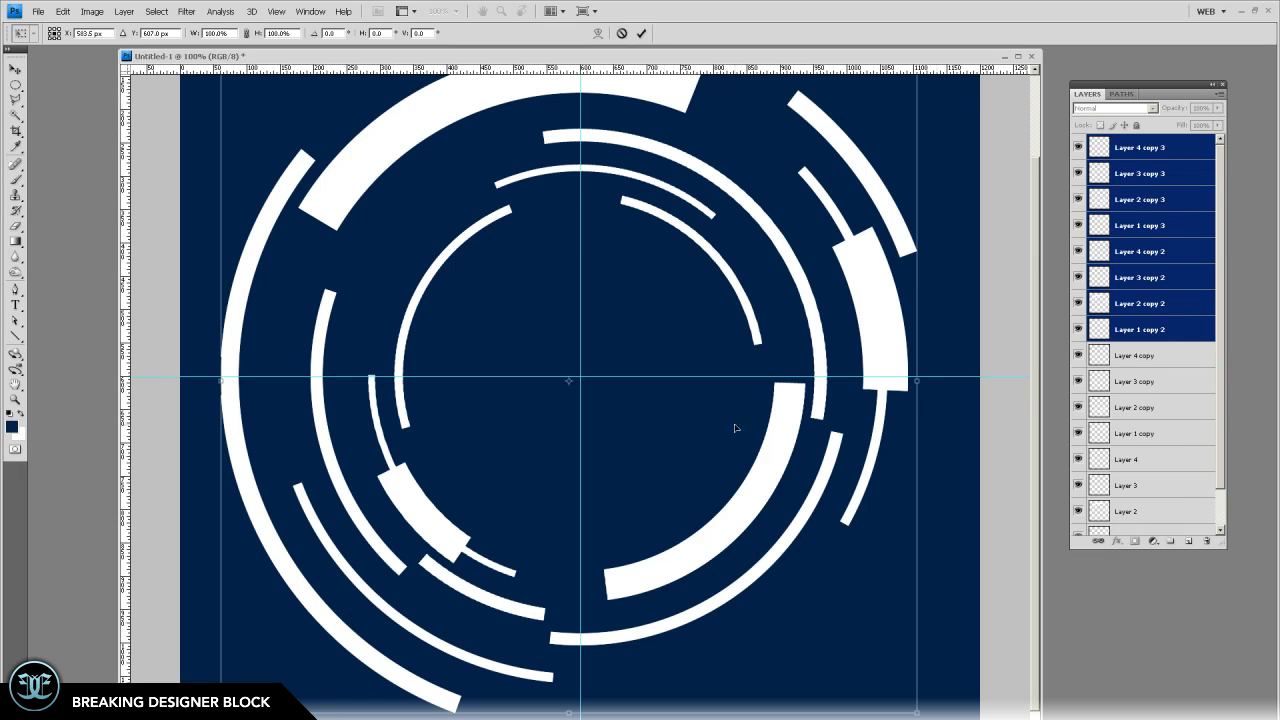
{"action": "left_click_drag", "start_coordinate": [570, 384], "coordinate": [578, 380]}
{"action": "left_click_drag", "start_coordinate": [916, 712], "coordinate": [386, 482]}
{"action": "left_click_drag", "start_coordinate": [556, 396], "coordinate": [740, 255]}
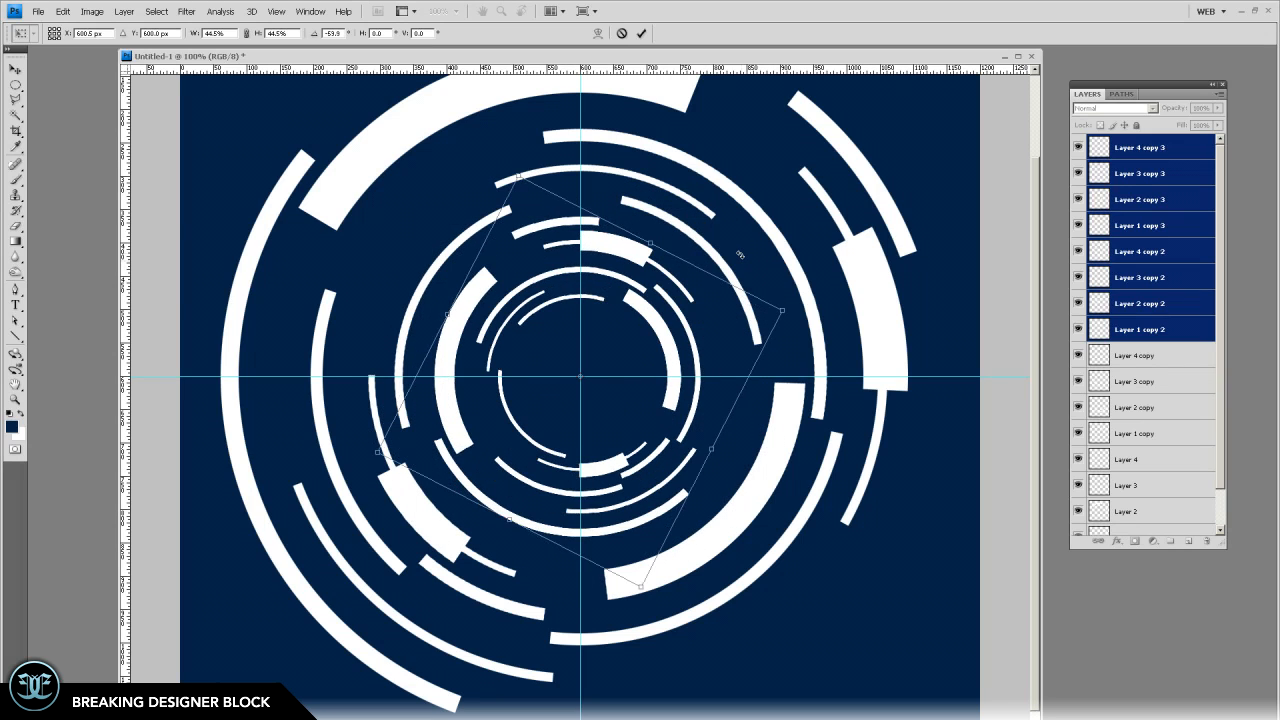
{"action": "left_click_drag", "start_coordinate": [641, 587], "coordinate": [644, 595]}
{"action": "left_click_drag", "start_coordinate": [734, 555], "coordinate": [621, 608]}
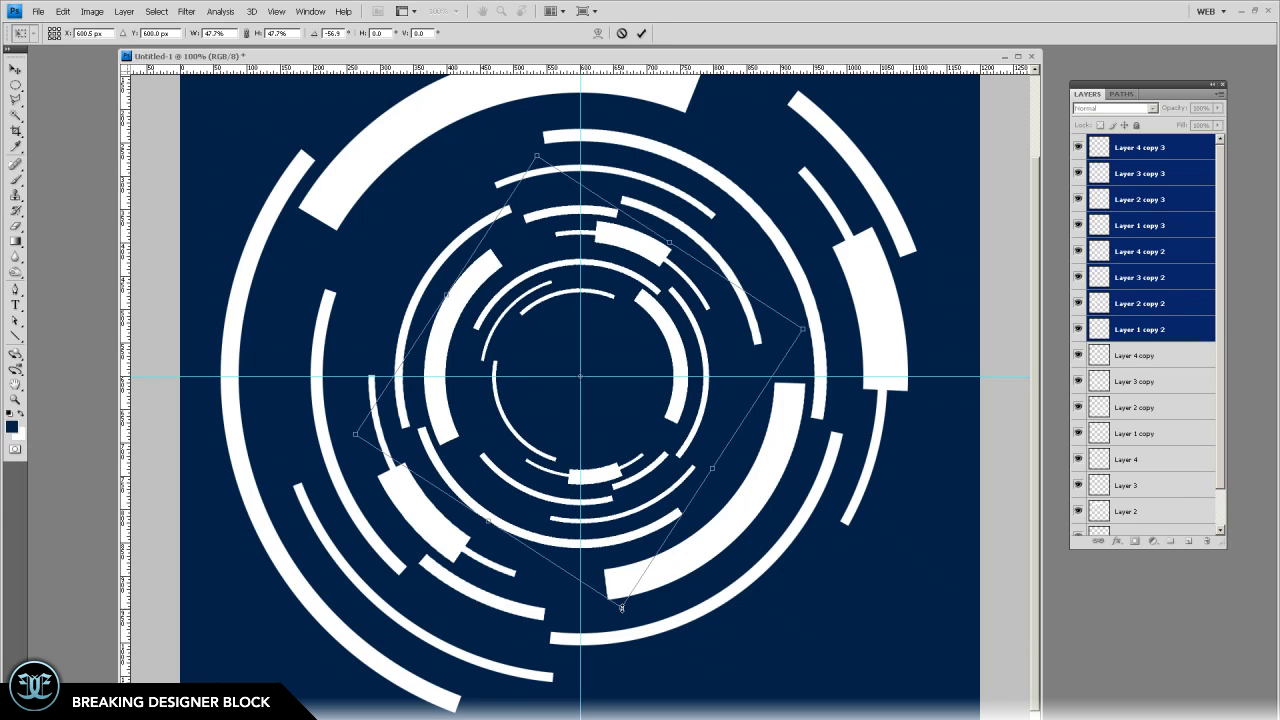
{"action": "key", "text": "Return"}
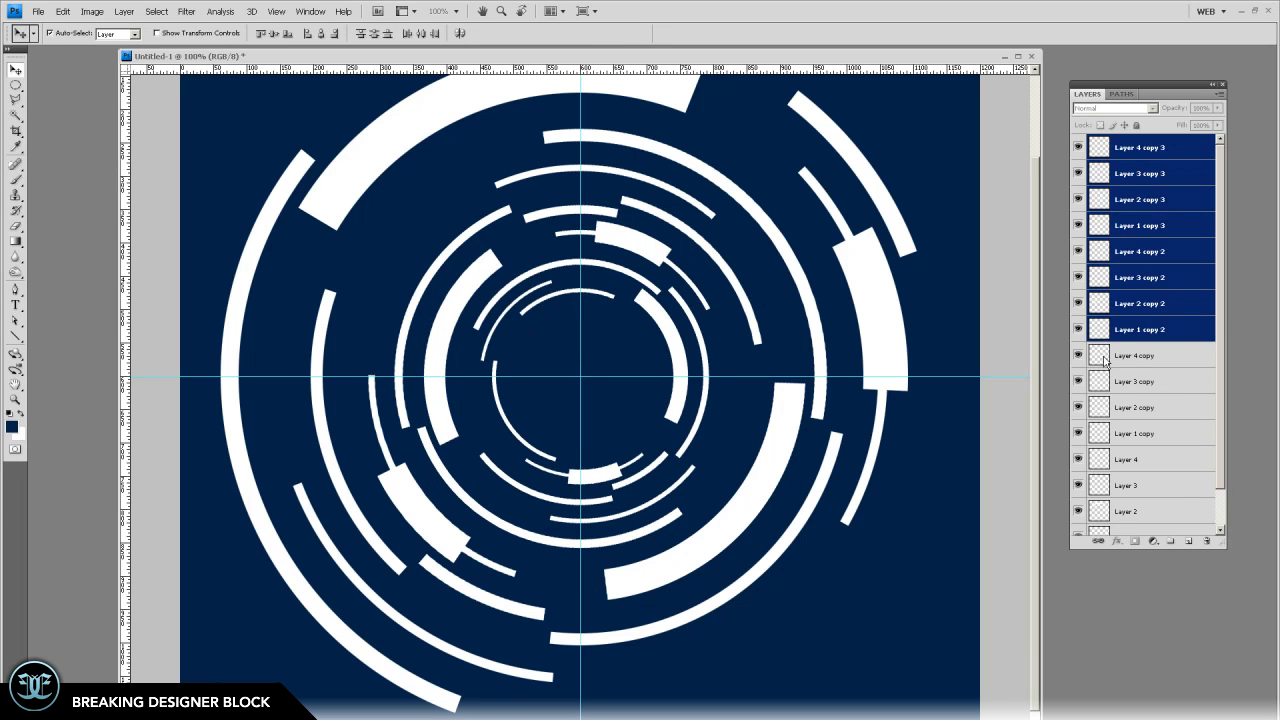
Duplicate the eight selected arc layers and transform the copies about the guide intersection, scaling to 42.1% and rotating by about -145°
{"action": "key", "text": "ctrl+j"}
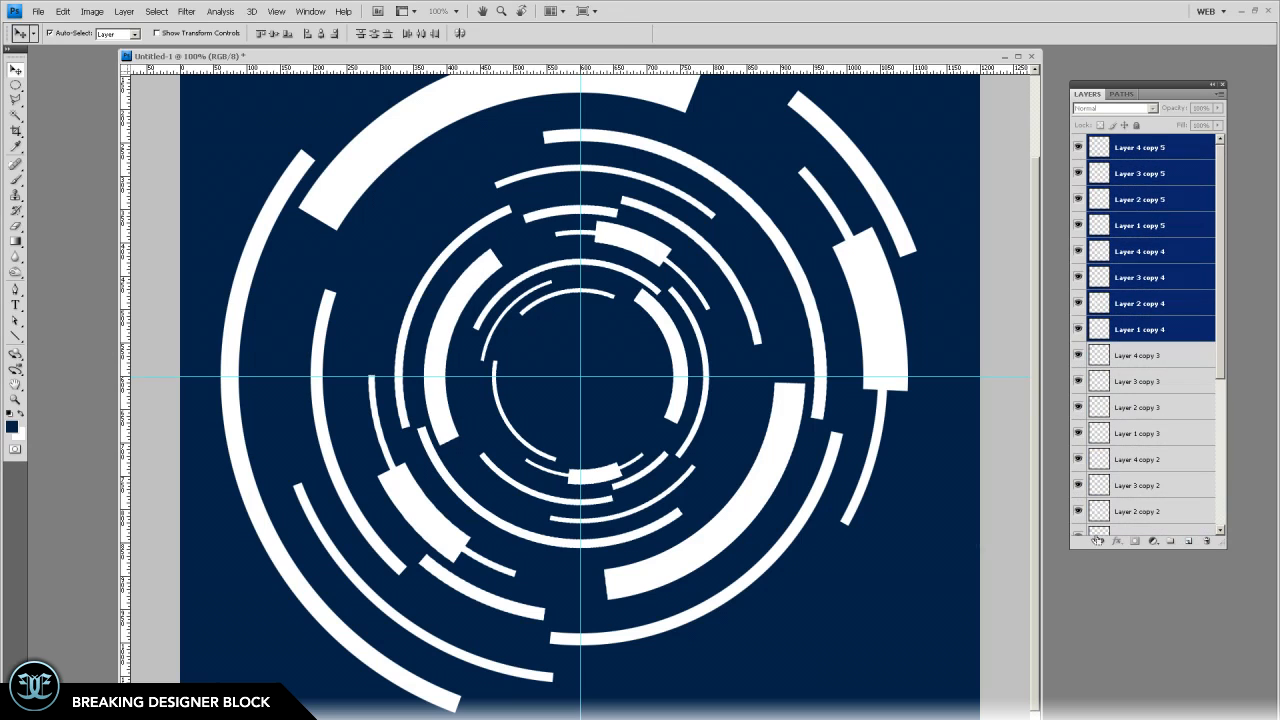
{"action": "key", "text": "ctrl+t"}
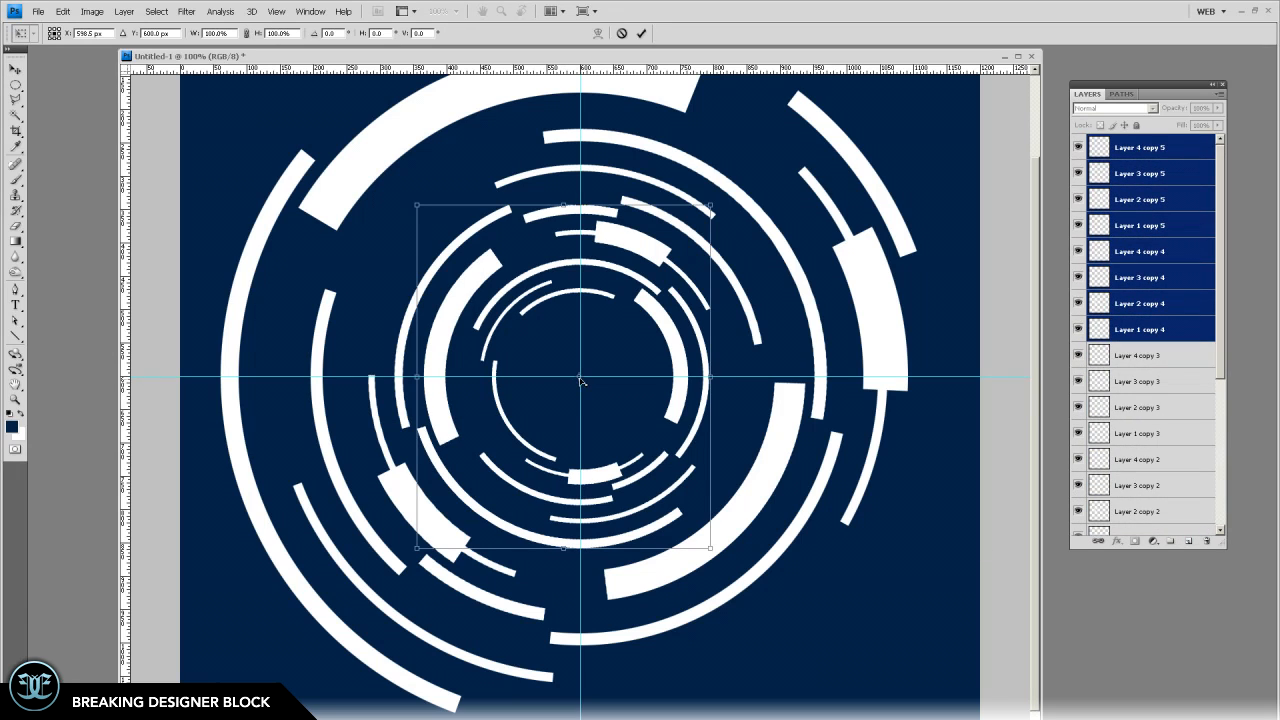
{"action": "left_click_drag", "start_coordinate": [711, 549], "coordinate": [621, 459]}
{"action": "left_click_drag", "start_coordinate": [669, 420], "coordinate": [542, 307]}
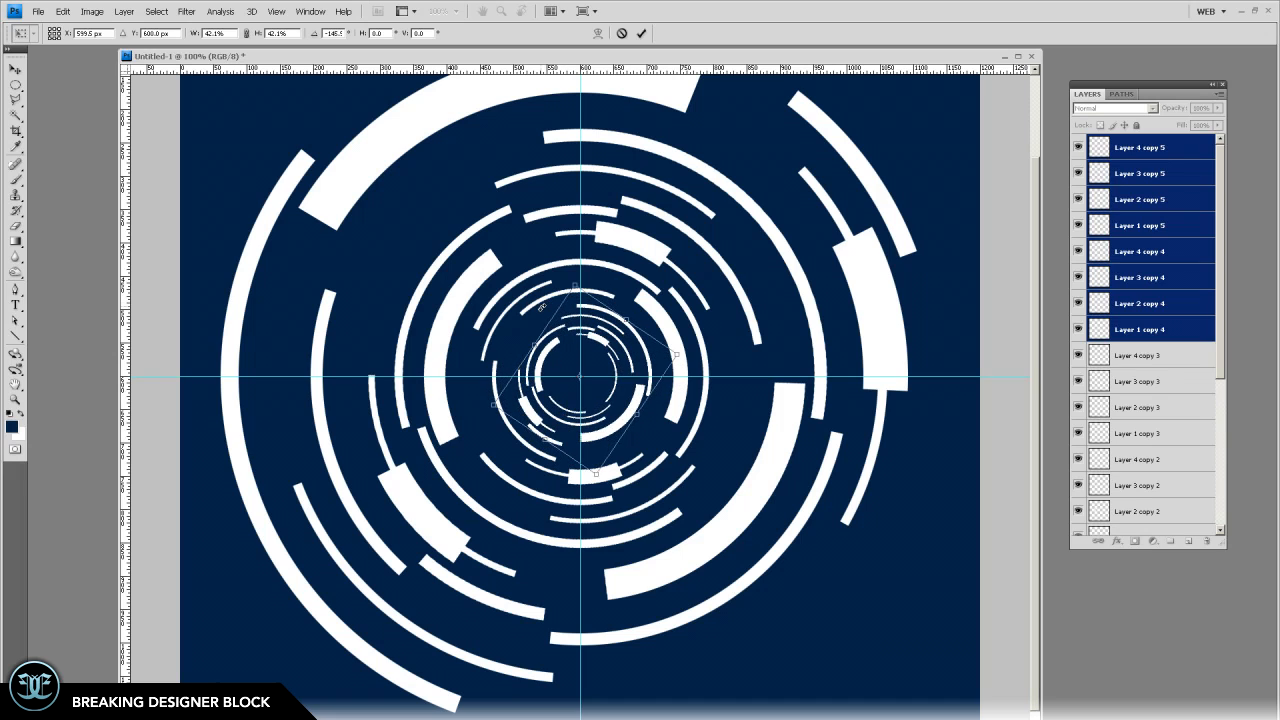
{"action": "key", "text": "Return"}
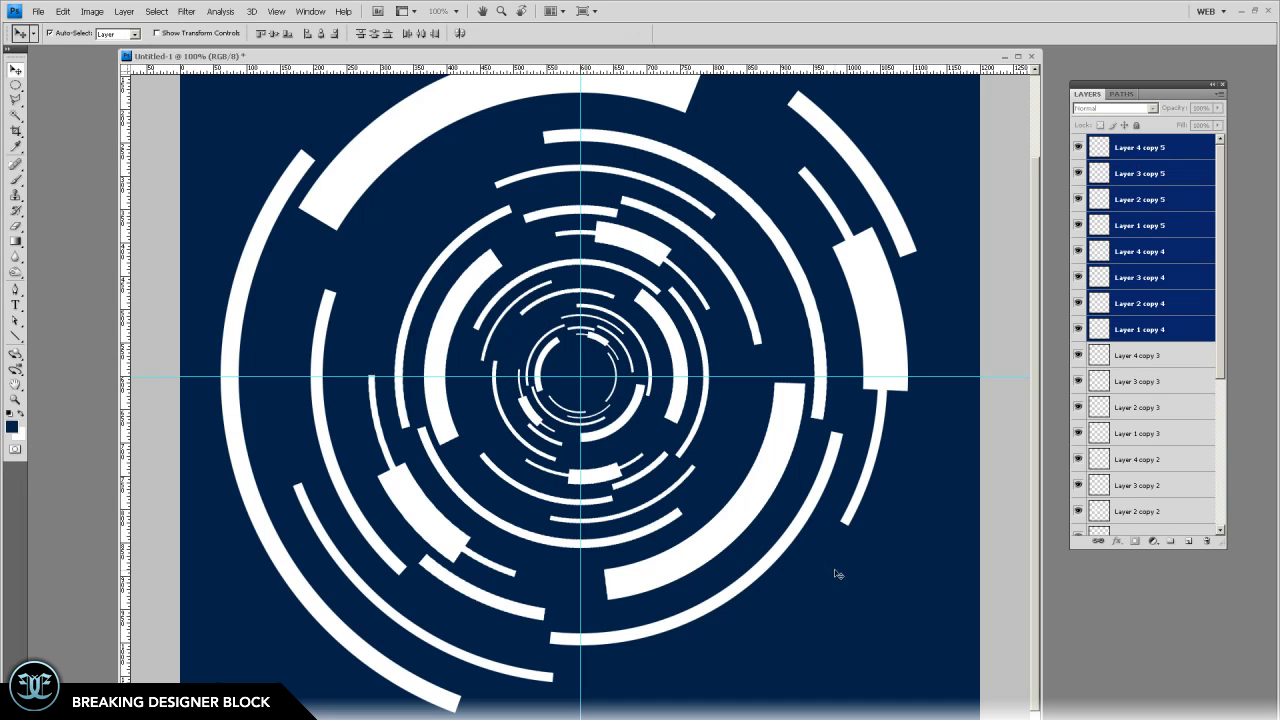
Group all the arc layers above the background and name the group "circle shapes"
{"action": "left_click", "coordinate": [1150, 152]}
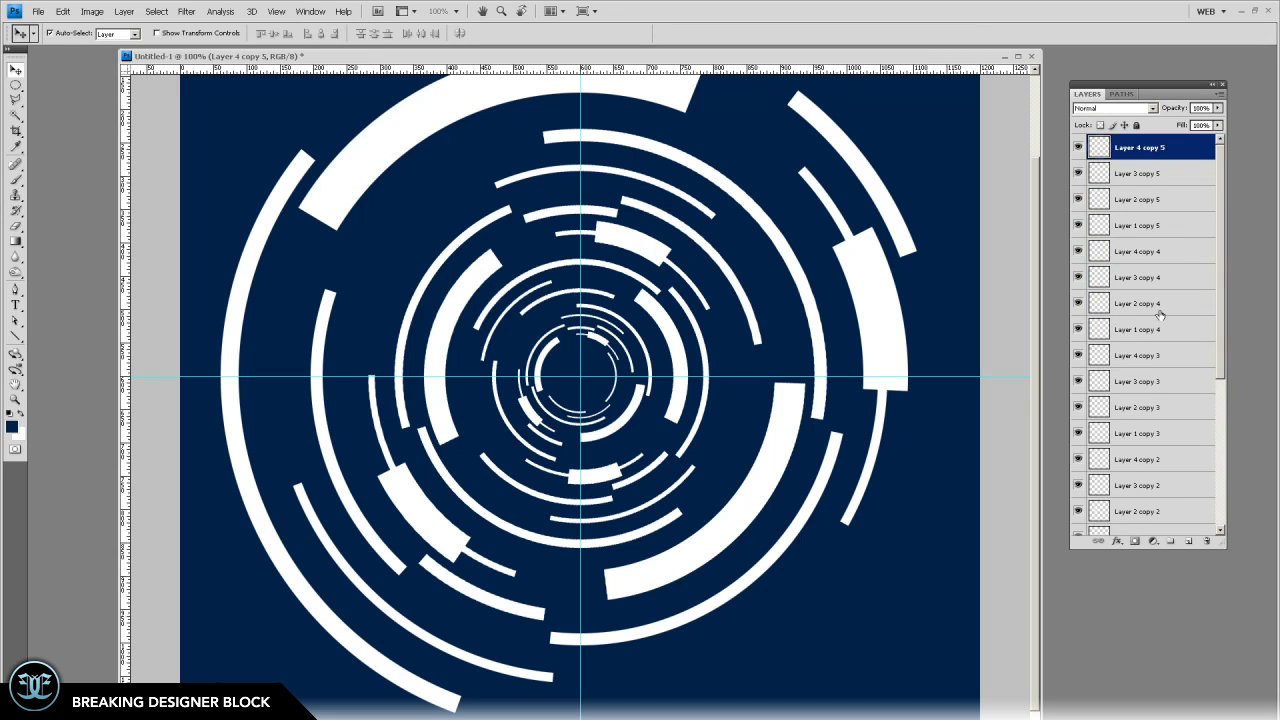
{"action": "scroll", "coordinate": [1160, 316], "scroll_direction": "down", "scroll_amount": 4}
{"action": "left_click", "coordinate": [1168, 497], "text": "shift"}
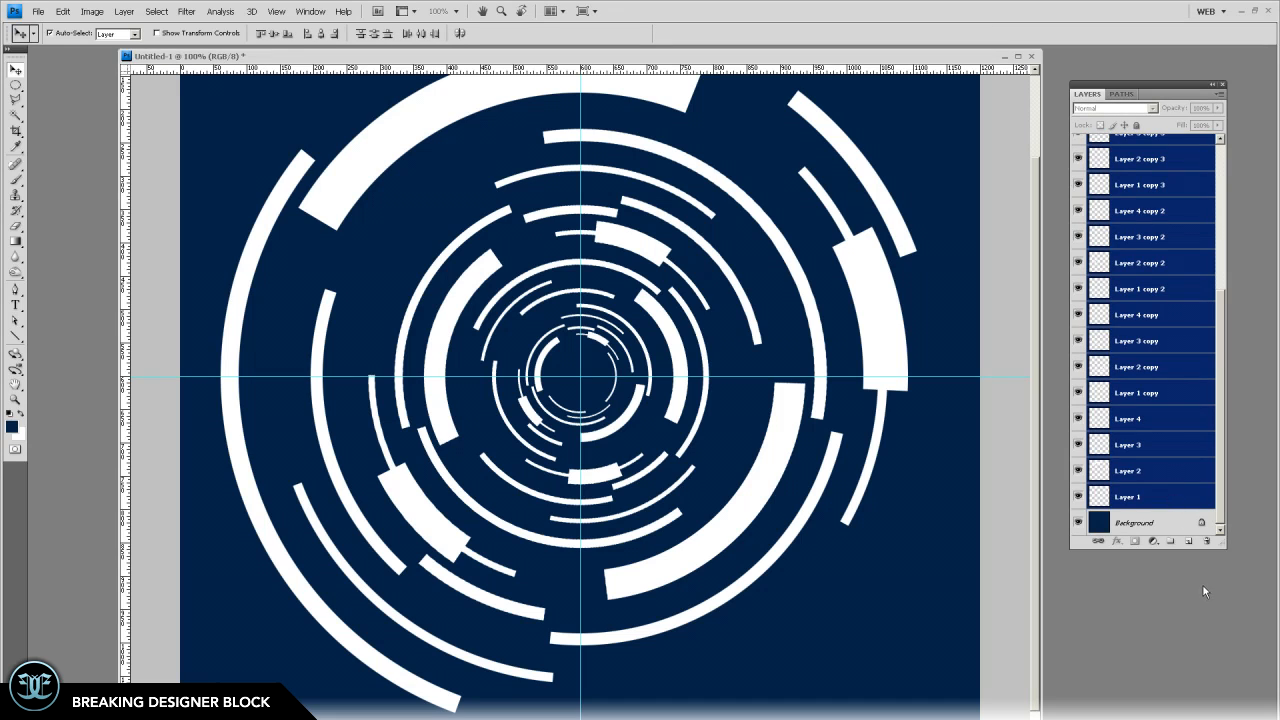
{"action": "left_click", "coordinate": [1171, 542]}
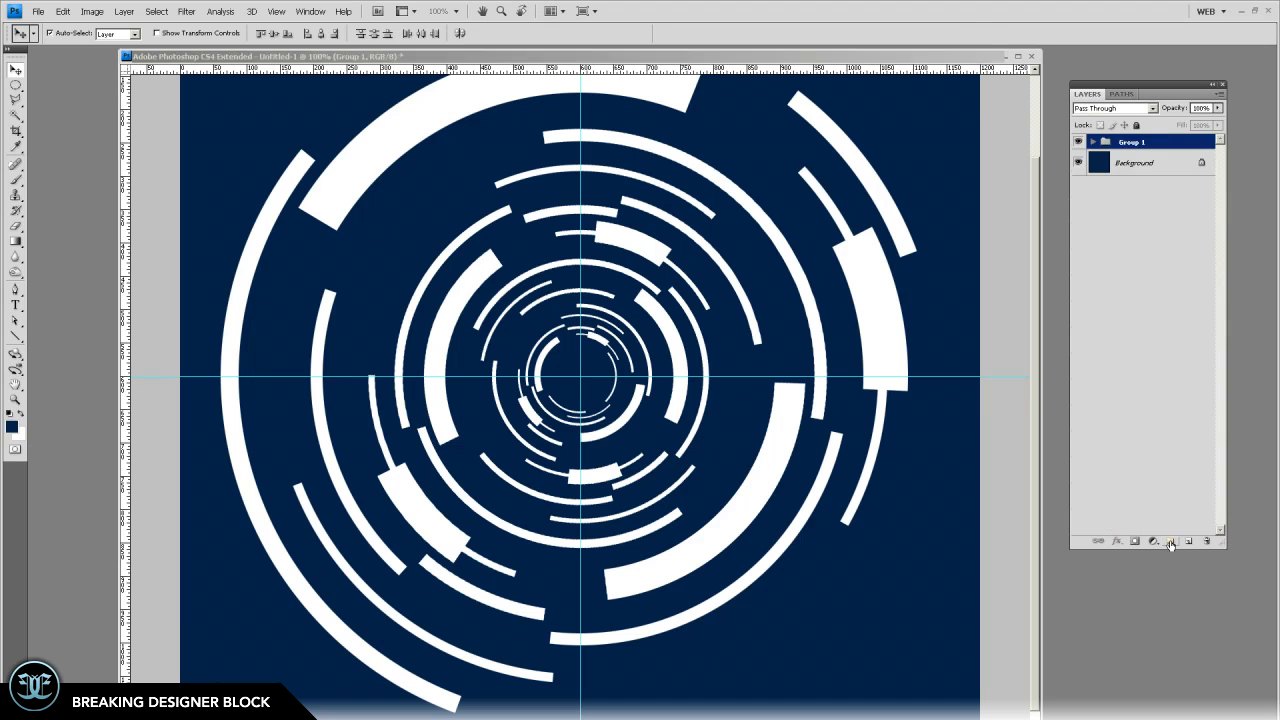
{"action": "double_click", "coordinate": [1139, 143]}
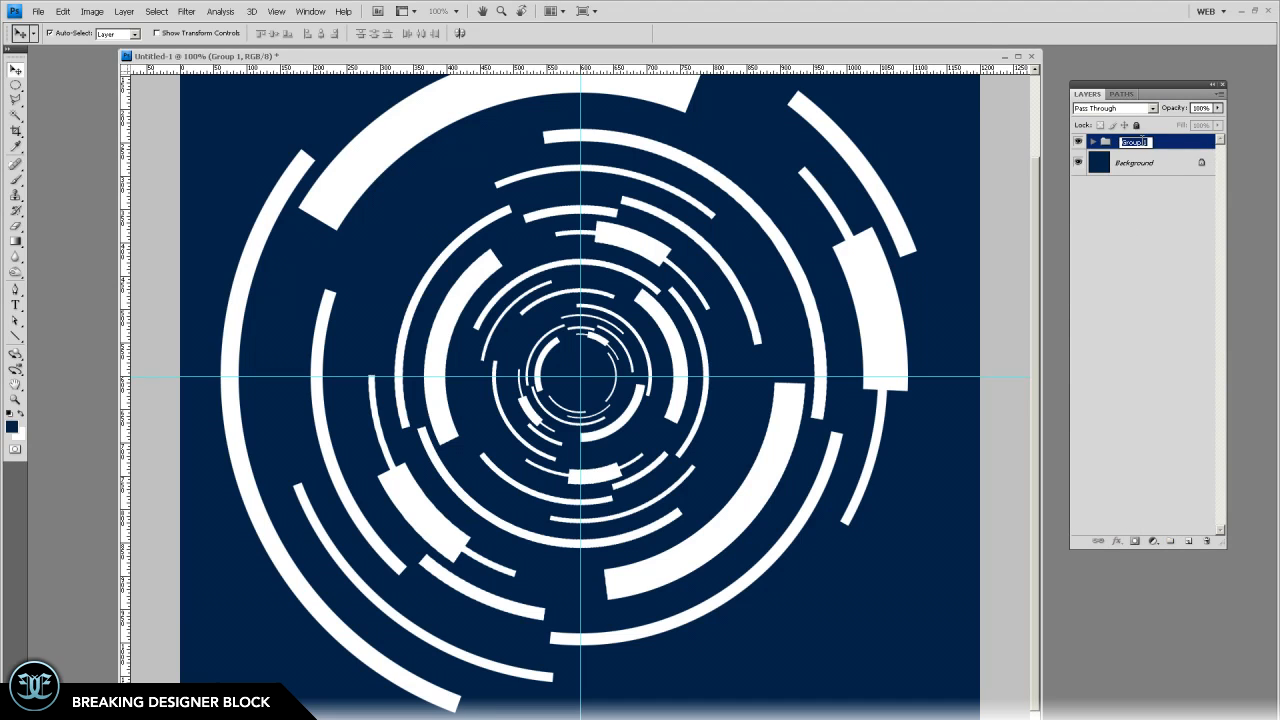
{"action": "type", "text": "c"}
{"action": "type", "text": "ircle ab"}
{"action": "key", "text": "Return"}
Add a gradient overlay to Layer 2, the thick outer arc, and set the gradient's black stop to deep pink
{"action": "left_click", "coordinate": [401, 131]}
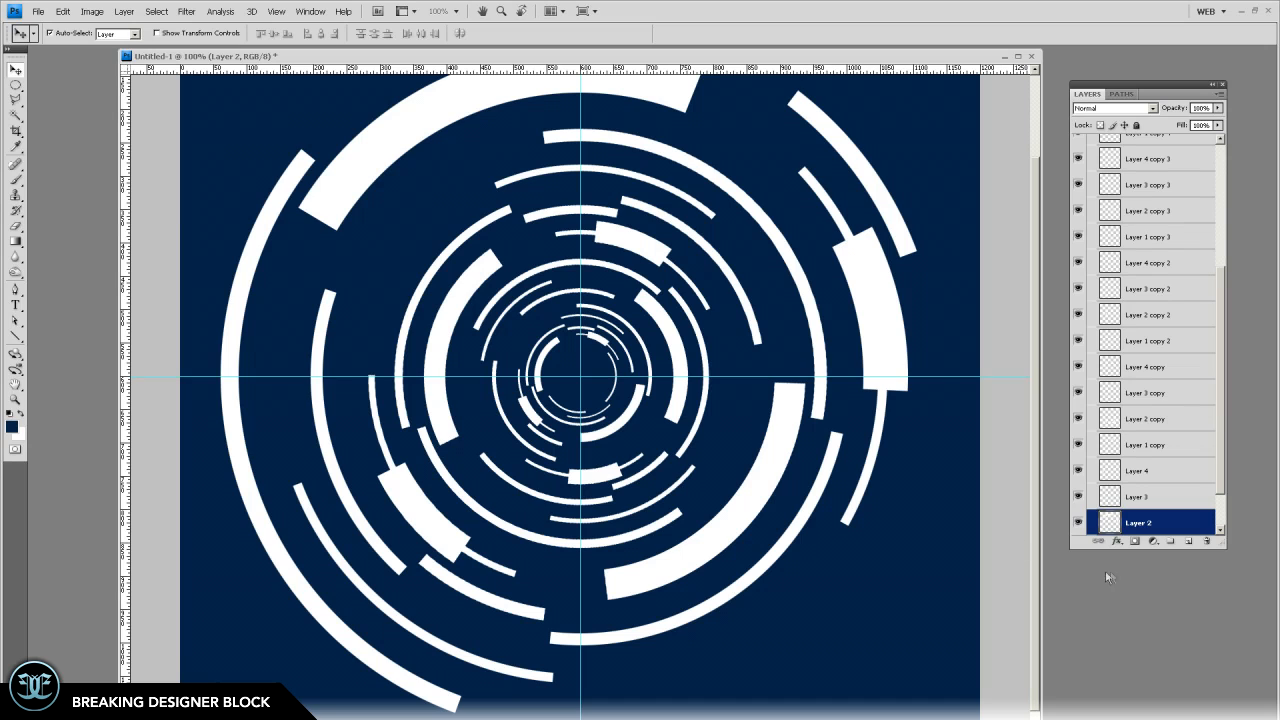
{"action": "left_click", "coordinate": [1117, 541]}
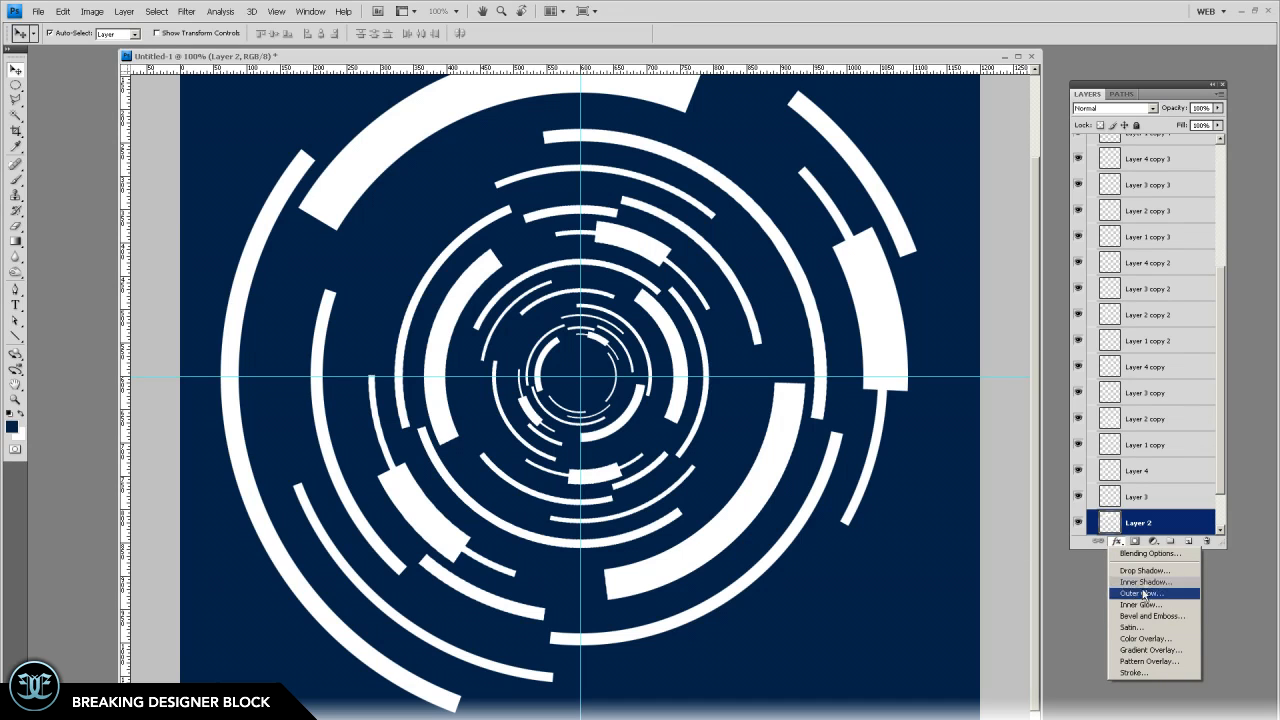
{"action": "left_click", "coordinate": [1168, 652]}
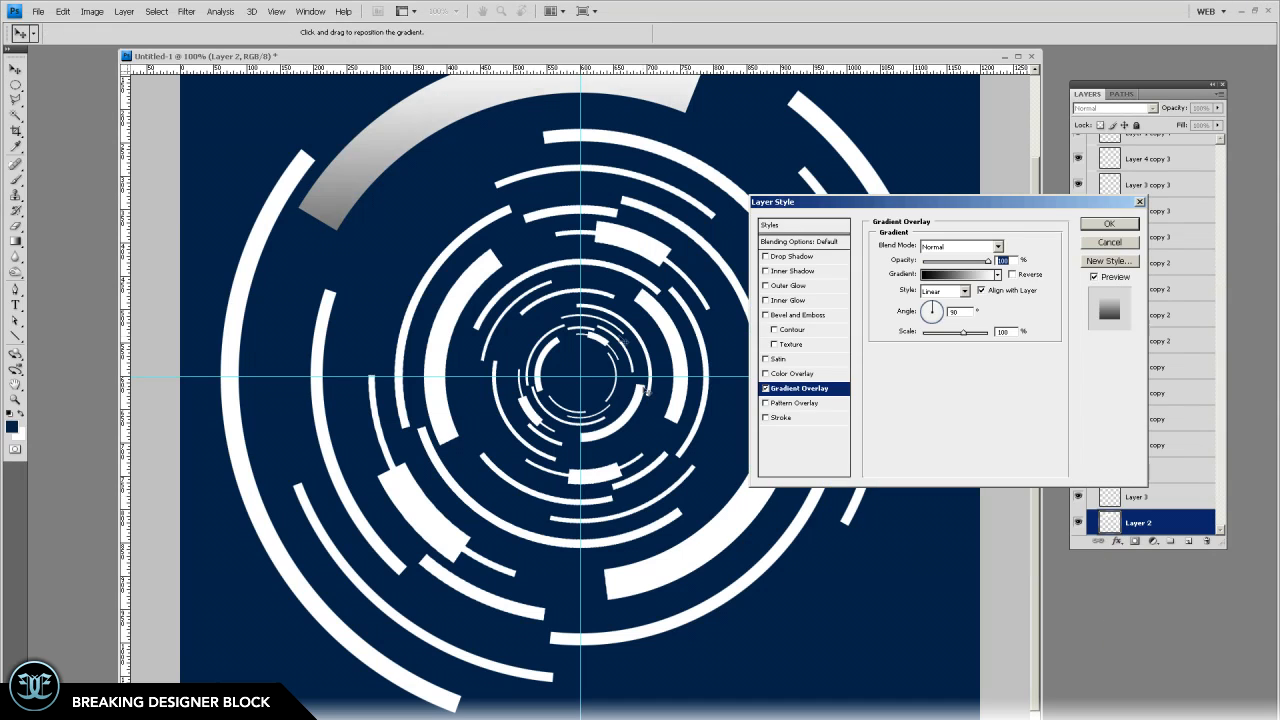
{"action": "left_click", "coordinate": [976, 275]}
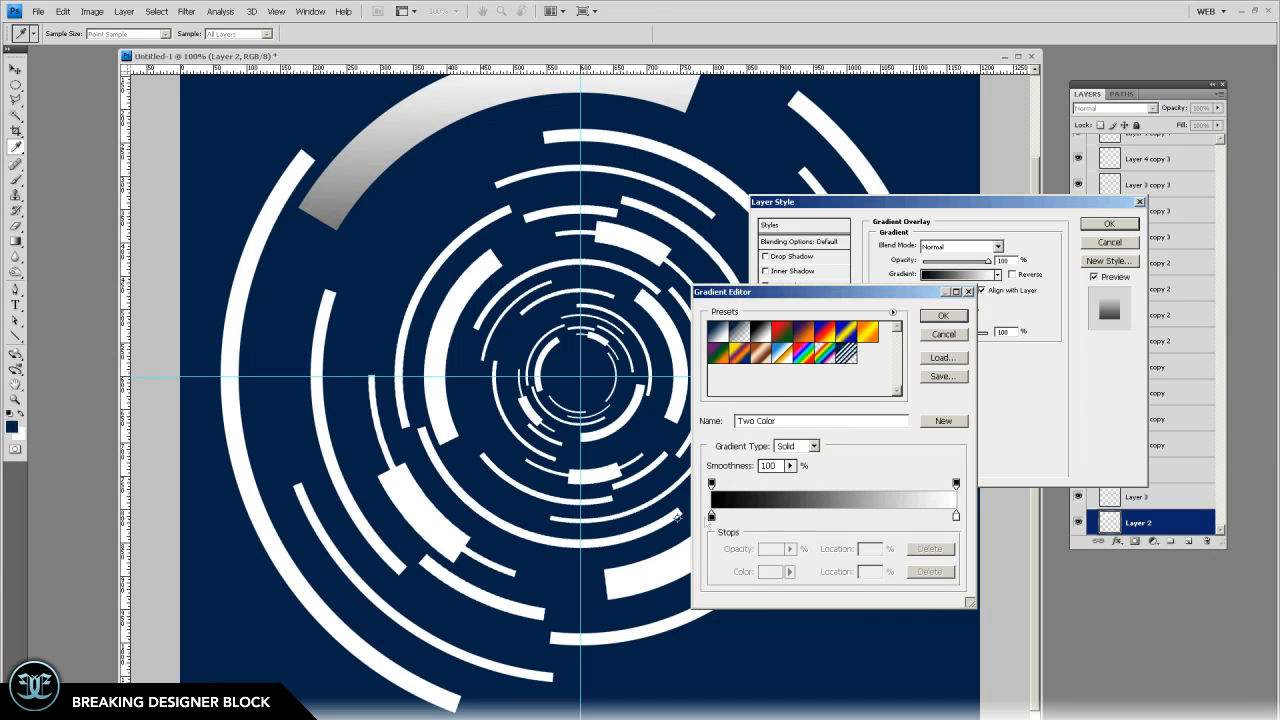
{"action": "left_click", "coordinate": [712, 518]}
{"action": "left_click", "coordinate": [766, 572]}
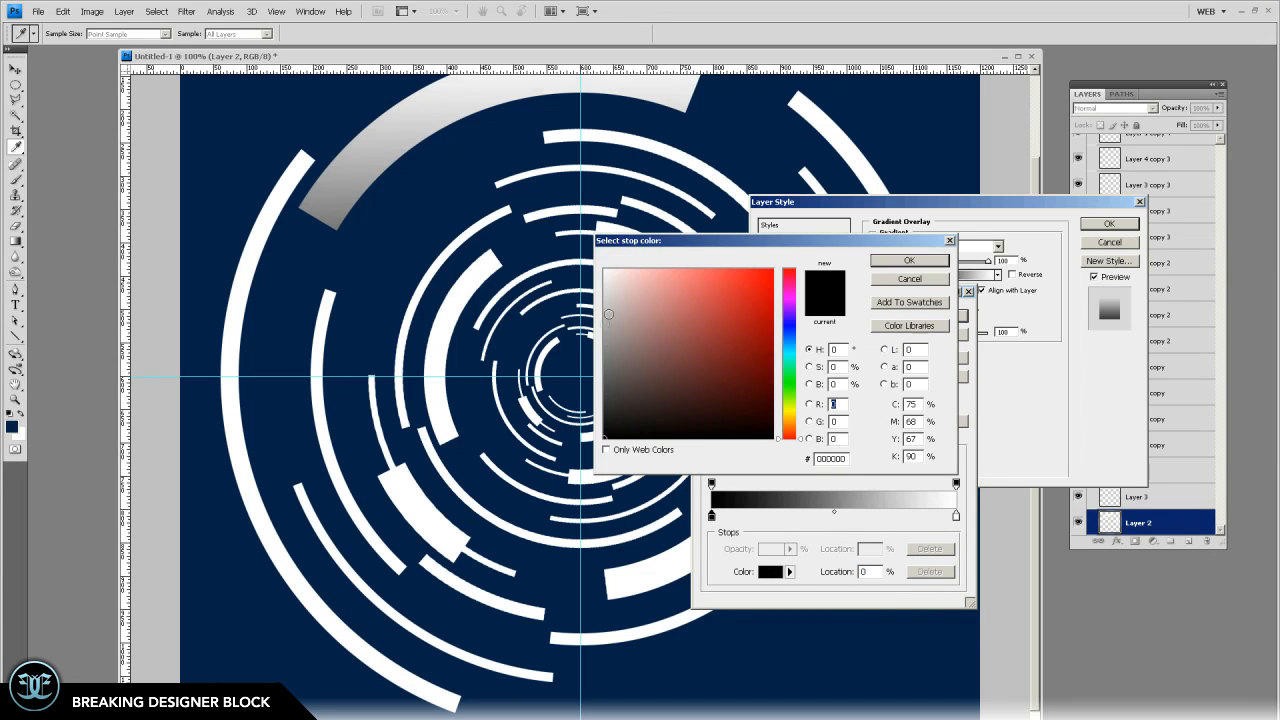
{"action": "left_click", "coordinate": [588, 296]}
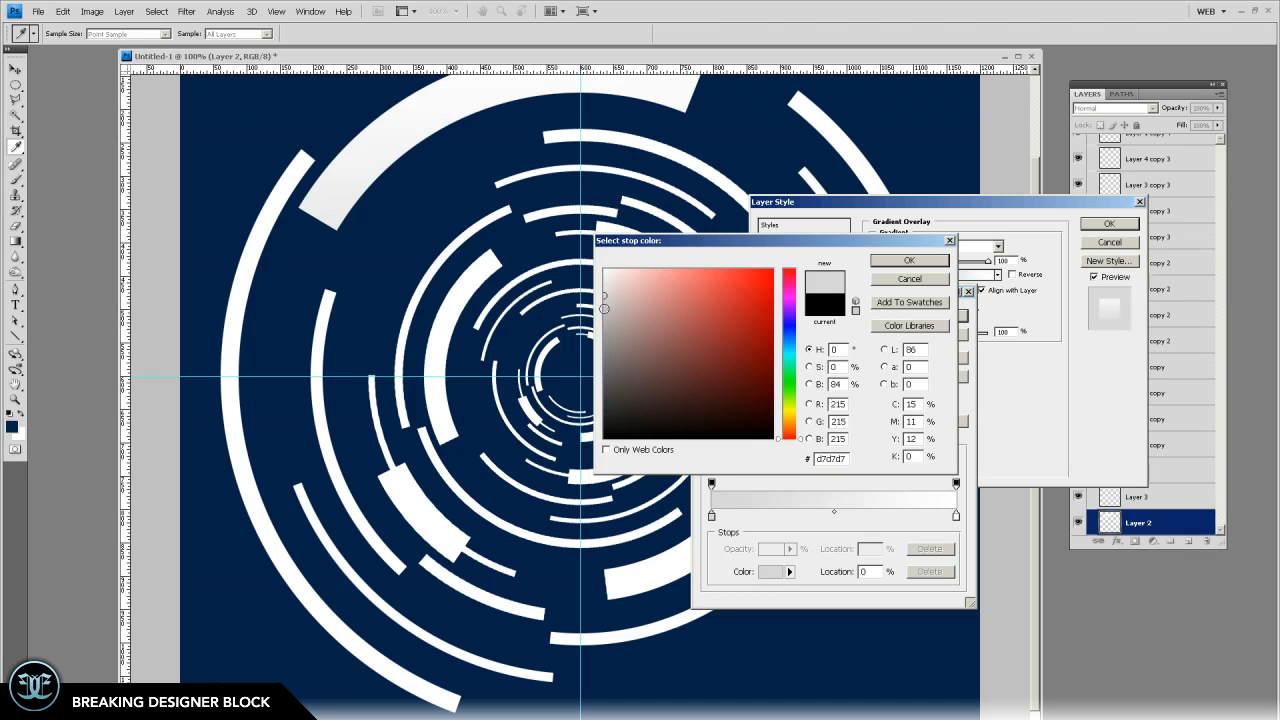
{"action": "left_click", "coordinate": [600, 311]}
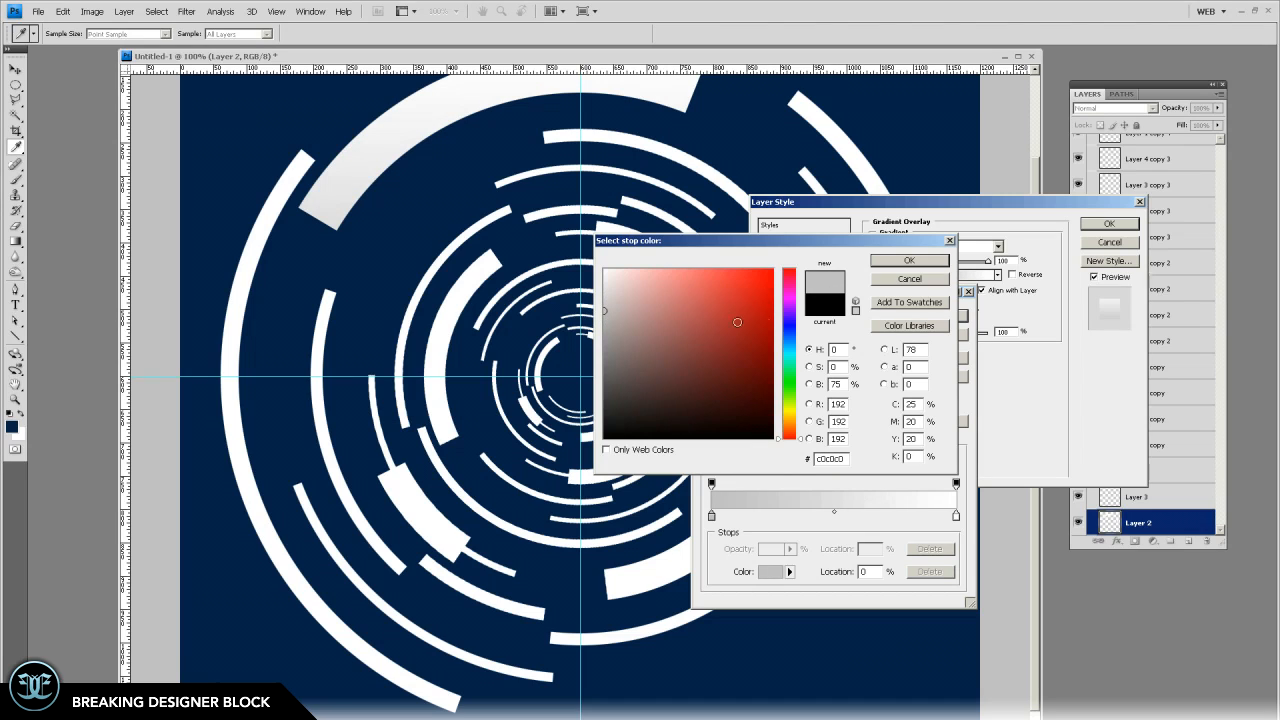
{"action": "left_click", "coordinate": [790, 298]}
{"action": "left_click_drag", "start_coordinate": [792, 297], "coordinate": [795, 293]}
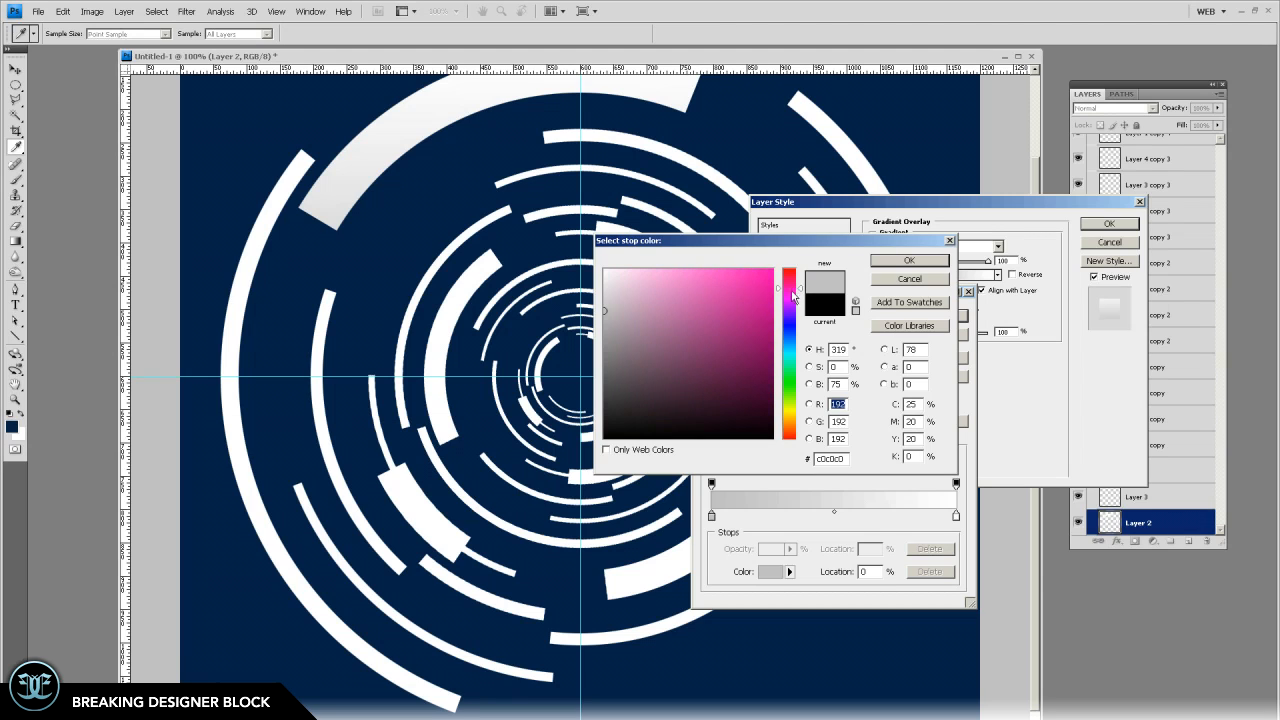
{"action": "left_click", "coordinate": [772, 302]}
{"action": "left_click", "coordinate": [909, 261]}
Set the white stop of Layer 2's overlay gradient to light pink and apply the layer style
{"action": "left_click", "coordinate": [956, 516]}
{"action": "left_click", "coordinate": [770, 572]}
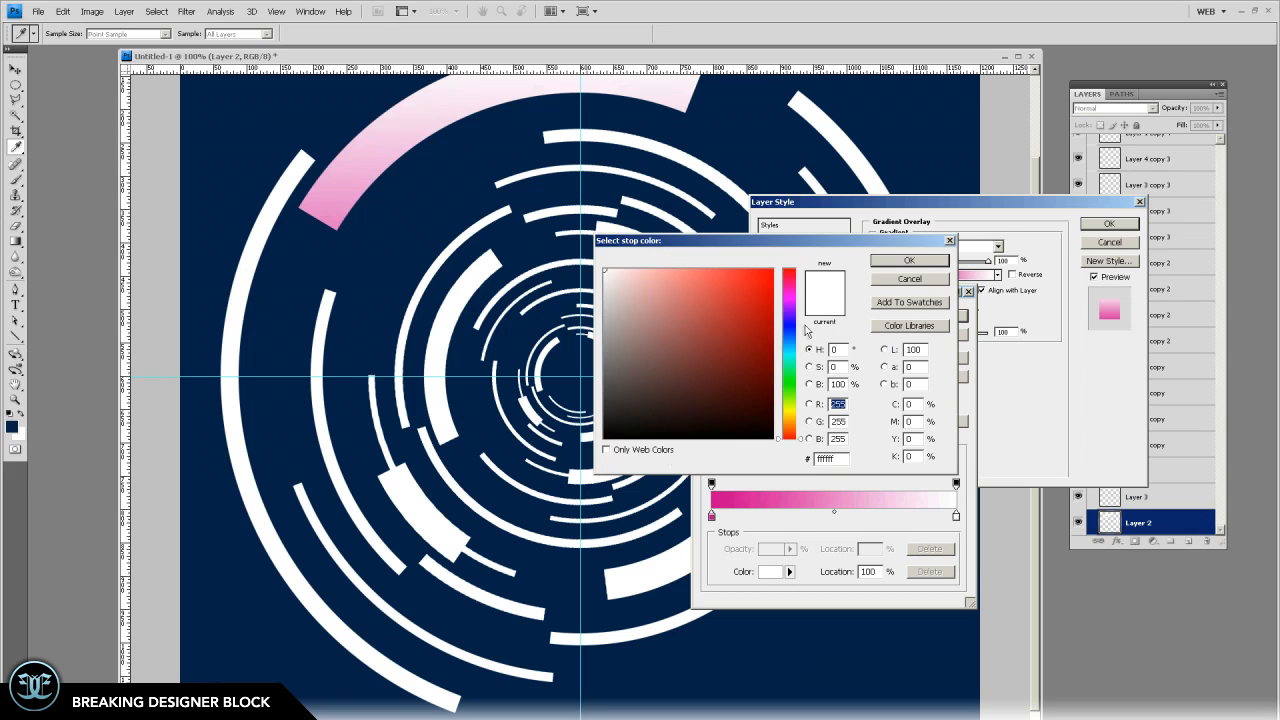
{"action": "mouse_move", "coordinate": [800, 305]}
{"action": "left_mouse_down"}
{"action": "mouse_move", "coordinate": [799, 287]}
{"action": "mouse_move", "coordinate": [689, 269]}
{"action": "left_mouse_up"}
{"action": "left_click", "coordinate": [909, 260]}
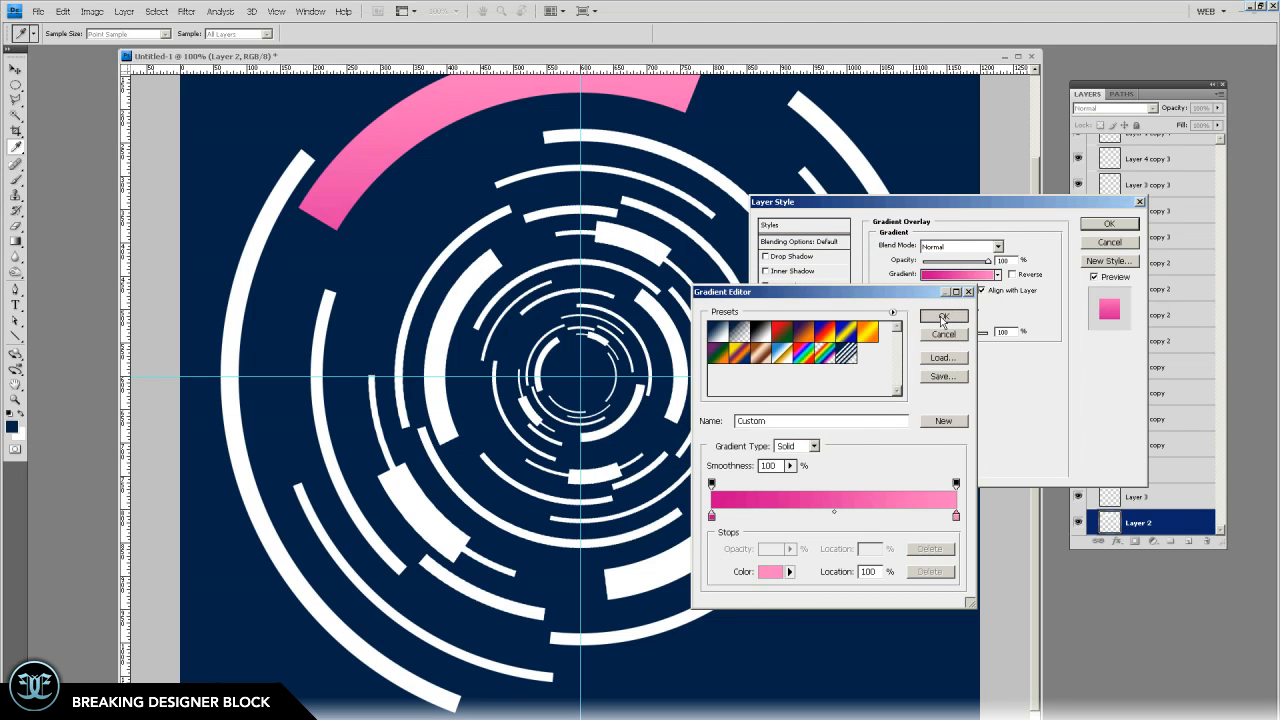
{"action": "left_click", "coordinate": [944, 320]}
{"action": "left_click", "coordinate": [1109, 223]}
Copy Layer 2's pink gradient style and paste it onto Layer 2 copy 5
{"action": "right_click", "coordinate": [1167, 524]}
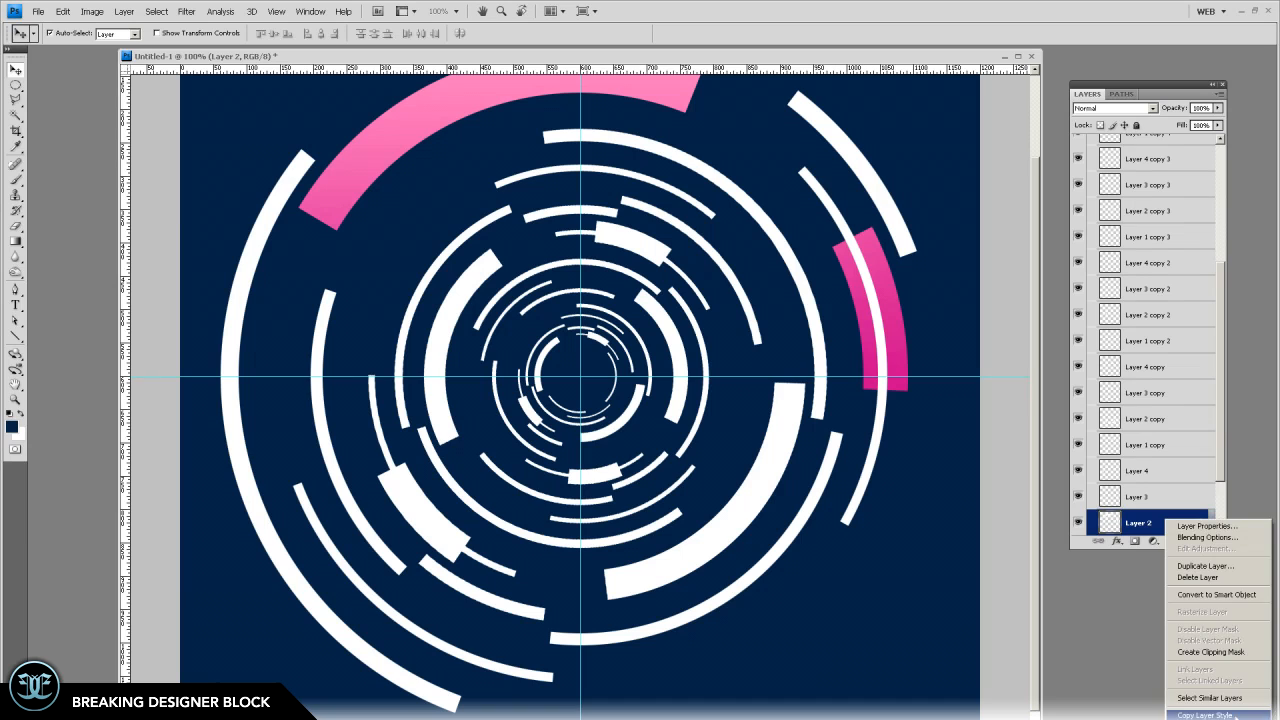
{"action": "left_click", "coordinate": [1204, 715]}
{"action": "scroll", "coordinate": [1154, 334], "scroll_direction": "up", "scroll_amount": 5}
{"action": "right_click", "coordinate": [1160, 222]}
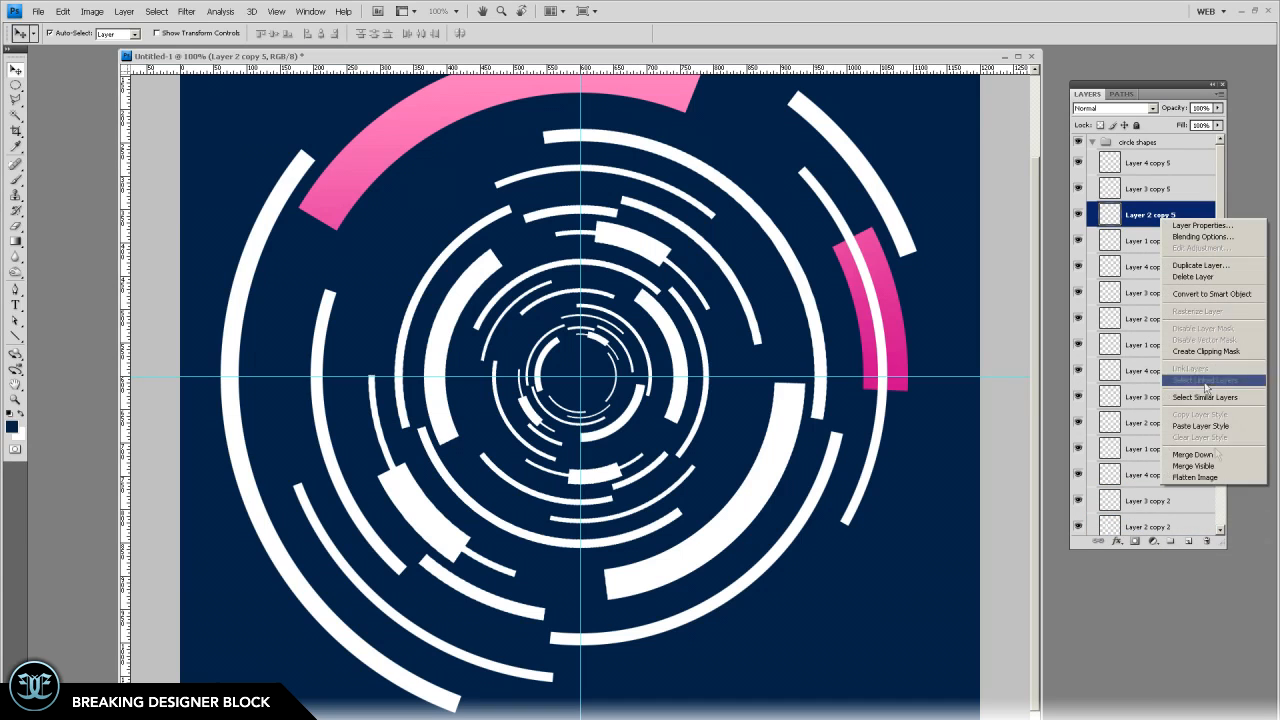
{"action": "left_click", "coordinate": [1162, 432]}
Paste the copied pink gradient style onto Layer 4 copy 3, Layer 2 copy 2 and Layer 1 copy
{"action": "scroll", "coordinate": [1140, 388], "scroll_direction": "down", "scroll_amount": 1}
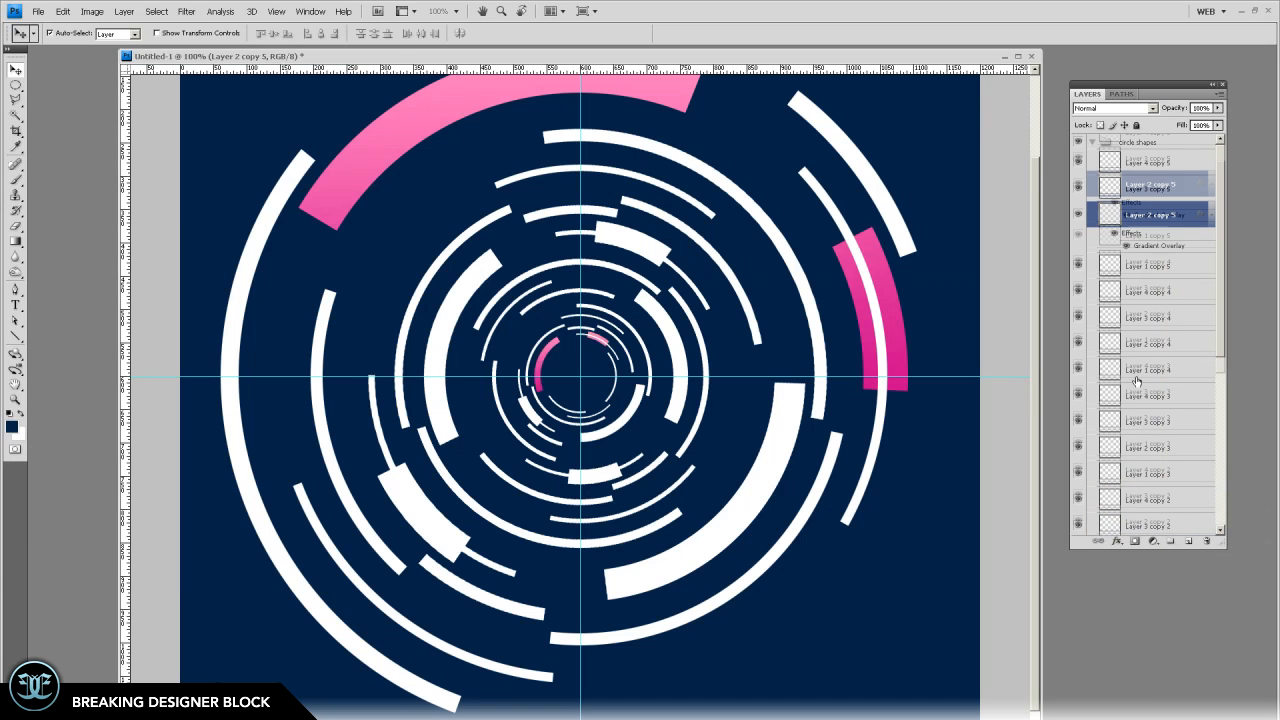
{"action": "right_click", "coordinate": [1138, 377]}
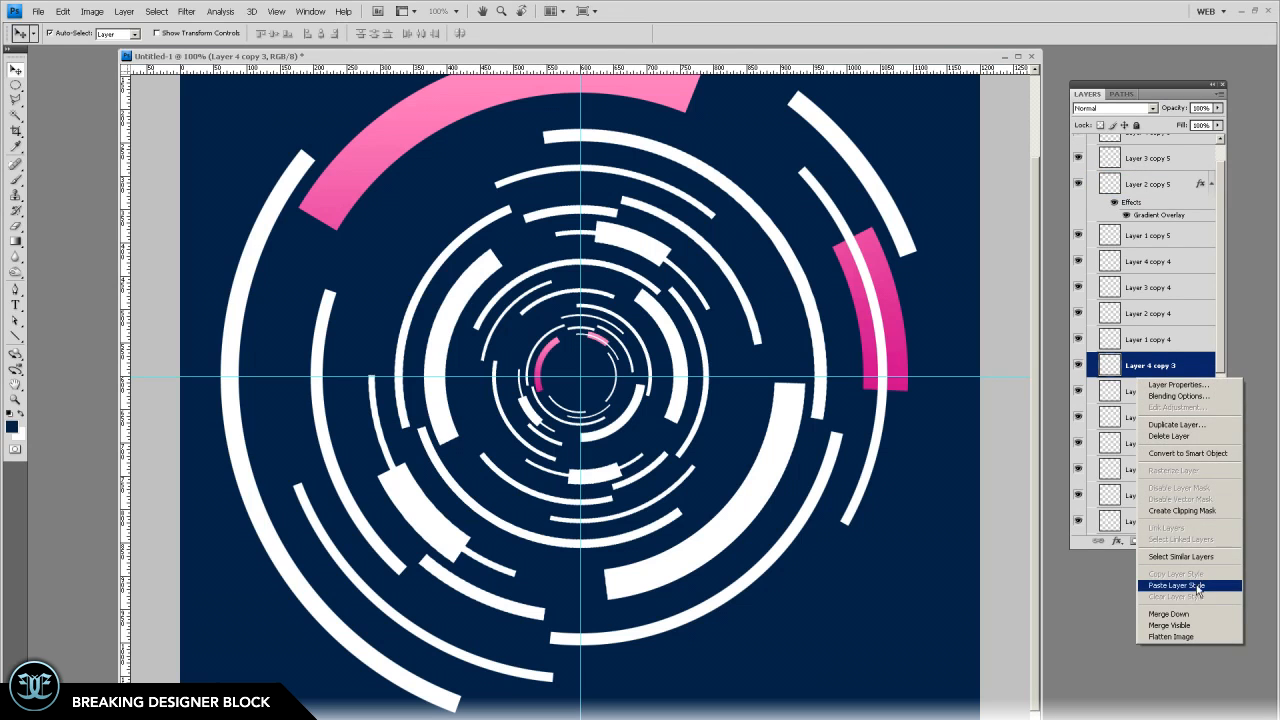
{"action": "left_click", "coordinate": [1176, 585]}
{"action": "scroll", "coordinate": [1150, 487], "scroll_direction": "down", "scroll_amount": 4}
{"action": "right_click", "coordinate": [1157, 450]}
{"action": "left_click", "coordinate": [1195, 655]}
{"action": "scroll", "coordinate": [1127, 450], "scroll_direction": "down", "scroll_amount": 5}
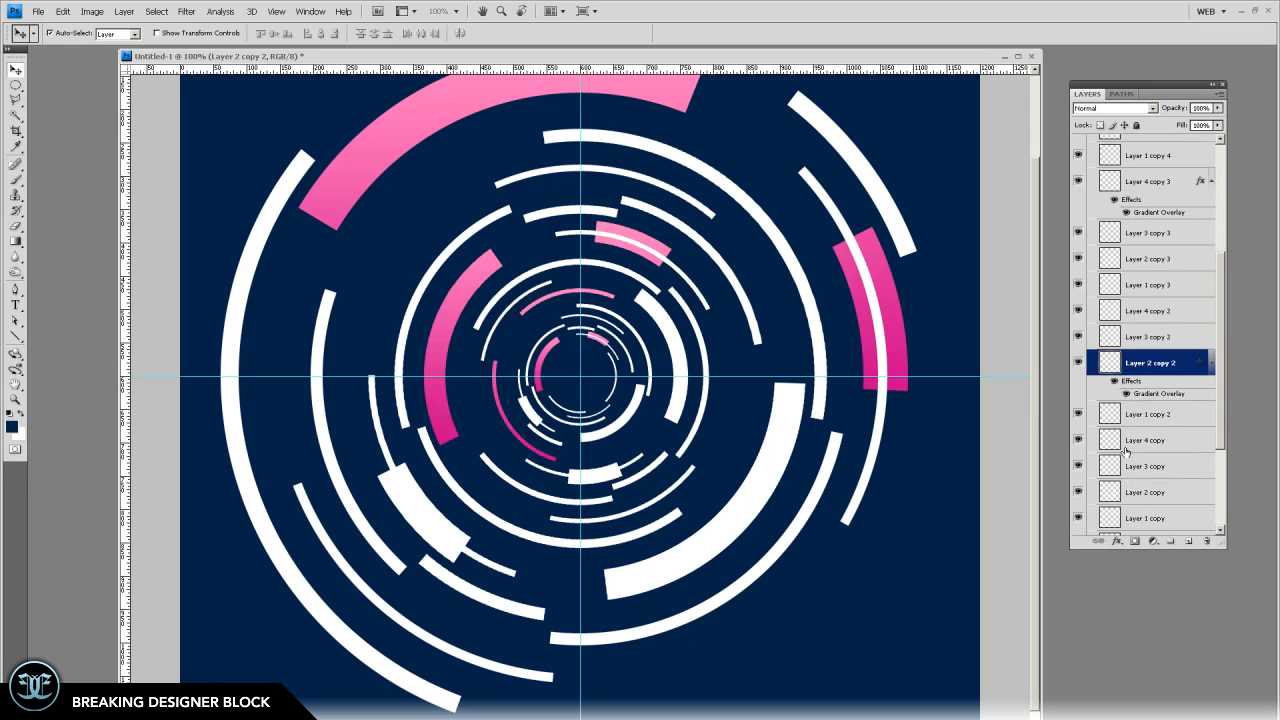
{"action": "right_click", "coordinate": [1161, 426]}
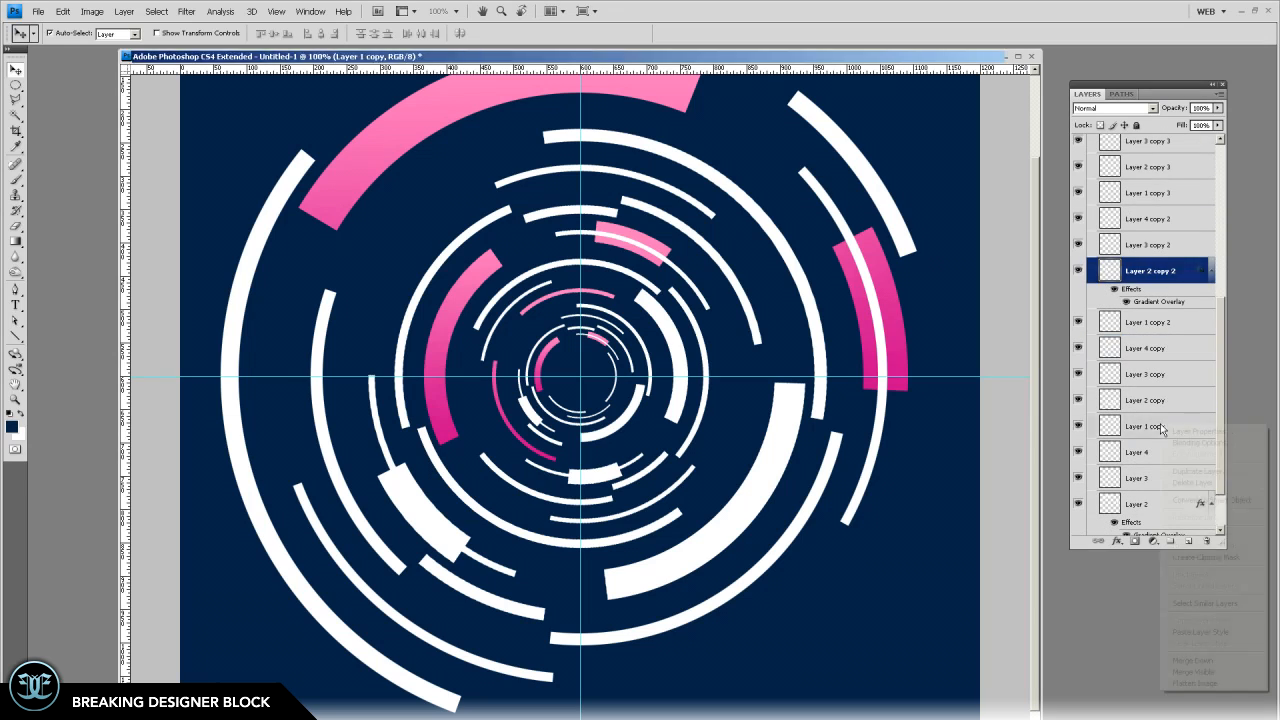
{"action": "left_click", "coordinate": [1195, 632]}
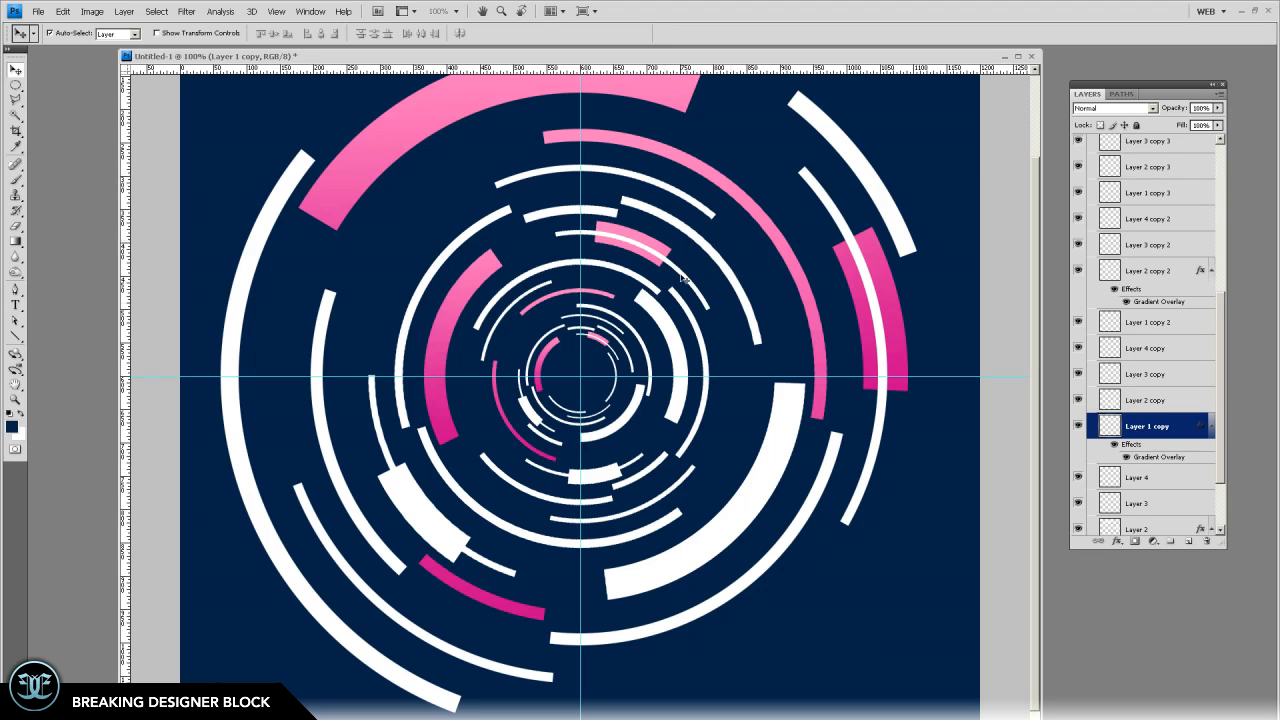
Add a gradient overlay to the Layer 4 arcs and set the gradient's white stop to bright lime green with hue 76°
{"action": "scroll", "coordinate": [384, 343], "scroll_direction": "down", "scroll_amount": 1}
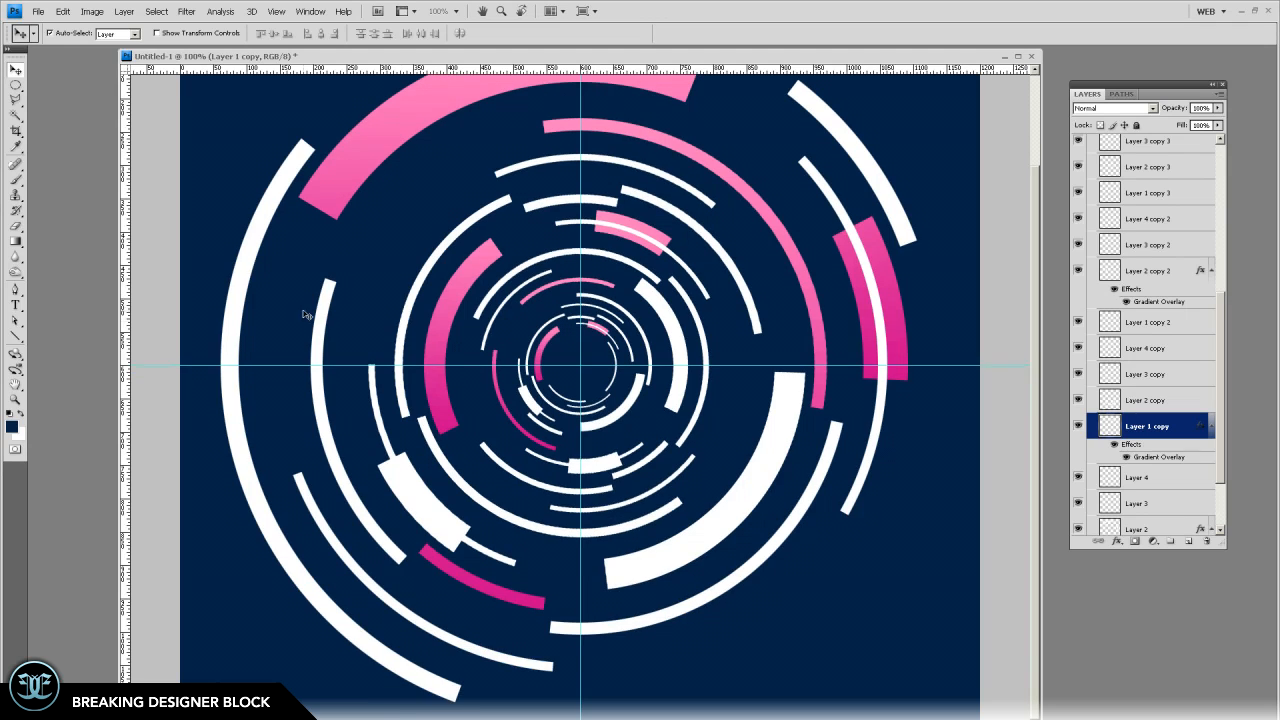
{"action": "scroll", "coordinate": [368, 322], "scroll_direction": "down", "scroll_amount": 2}
{"action": "scroll", "coordinate": [425, 425], "scroll_direction": "up", "scroll_amount": 3}
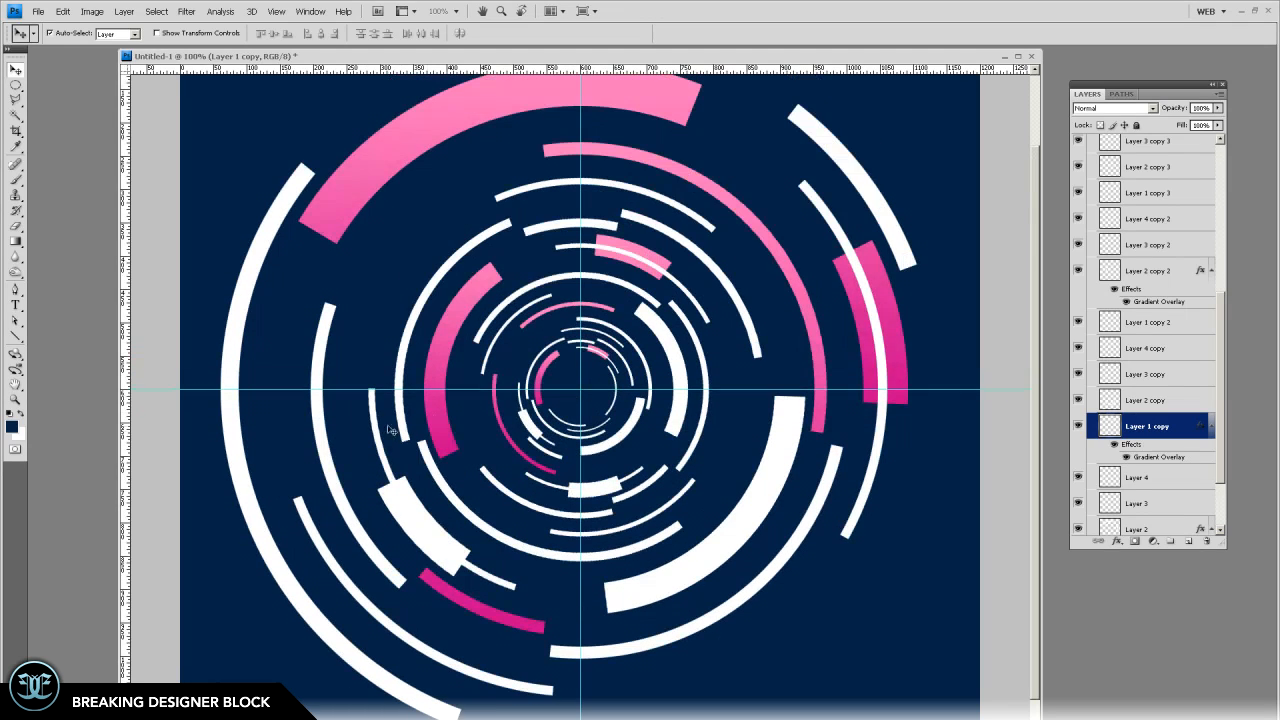
{"action": "left_click", "coordinate": [329, 345]}
{"action": "left_click", "coordinate": [1117, 541]}
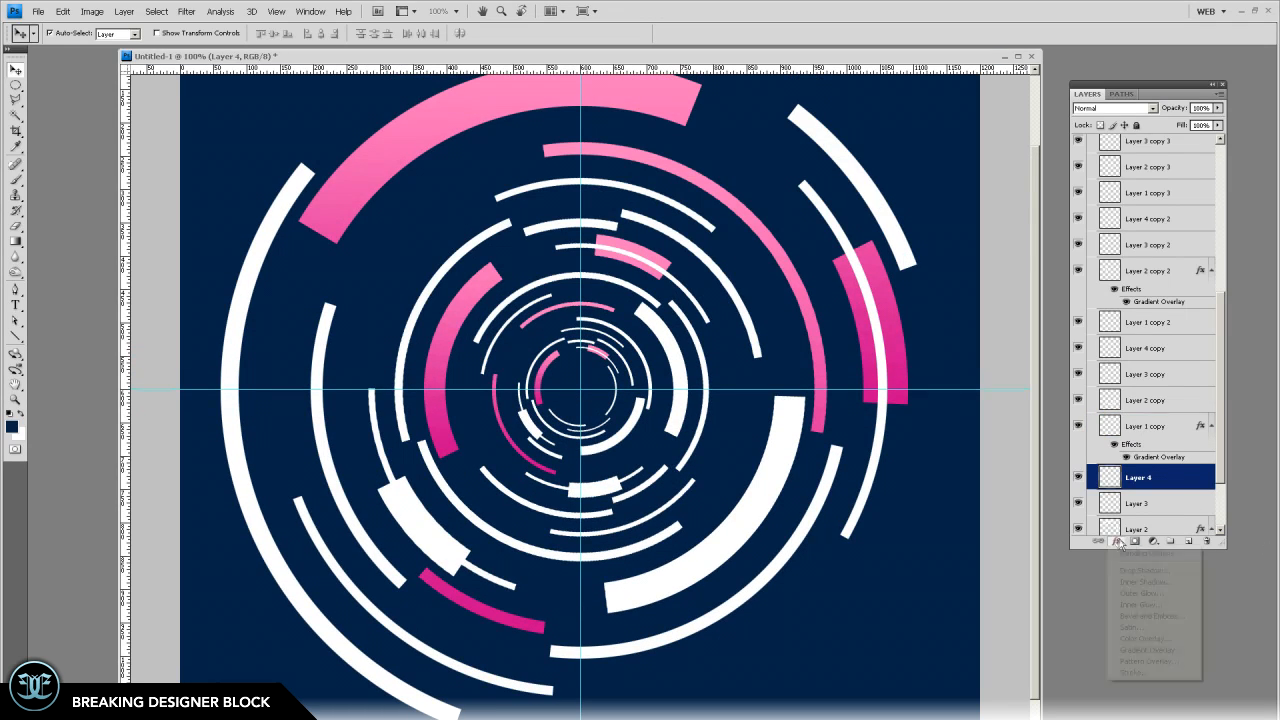
{"action": "left_click", "coordinate": [1150, 650]}
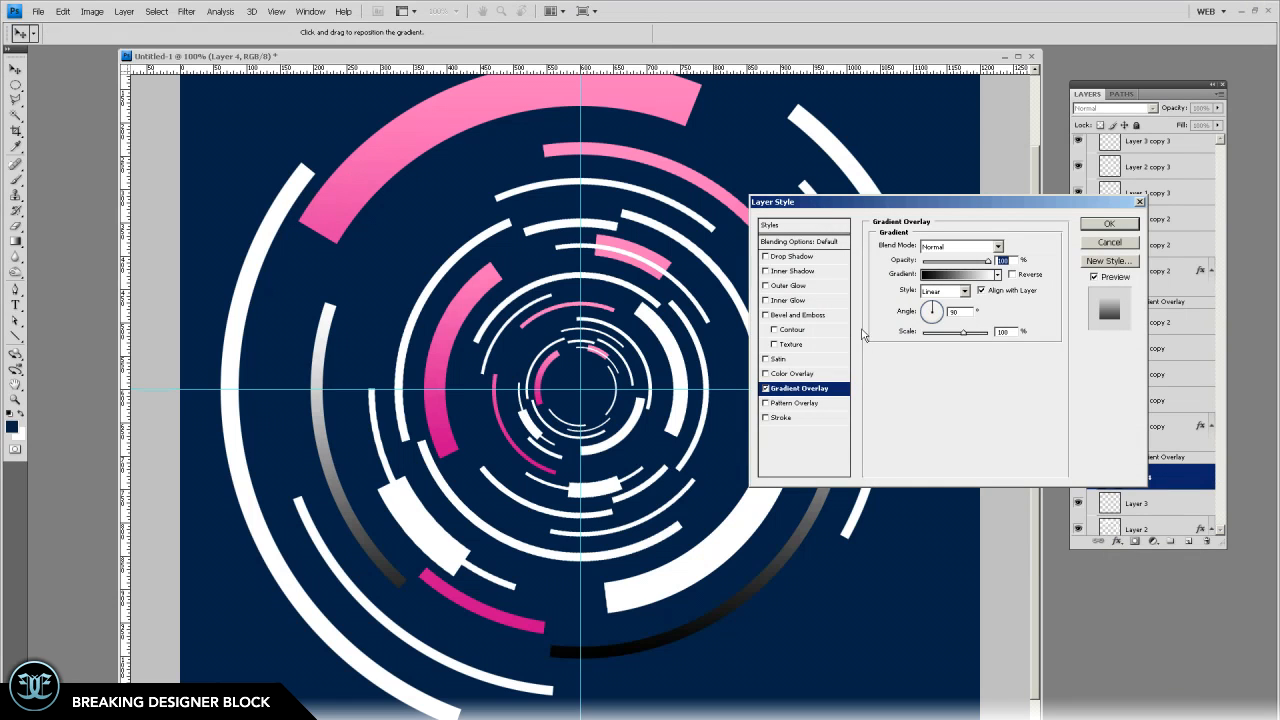
{"action": "left_click", "coordinate": [976, 275]}
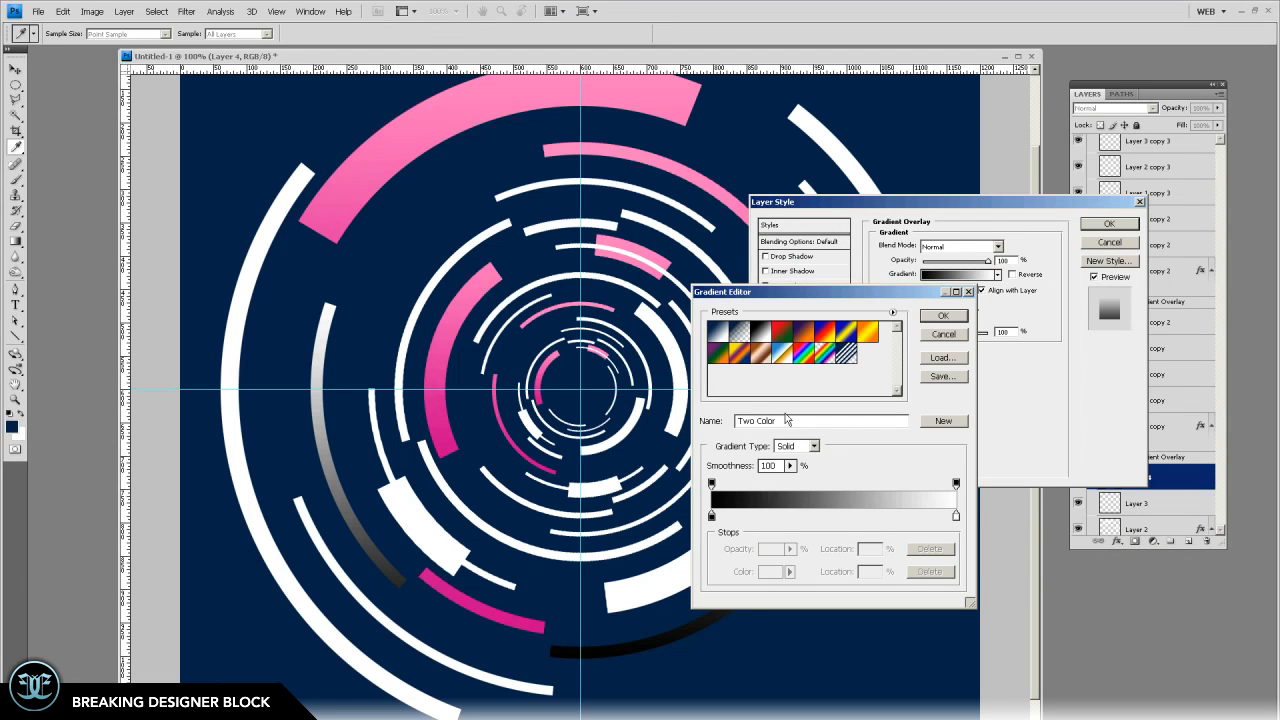
{"action": "left_click", "coordinate": [956, 516]}
{"action": "left_click", "coordinate": [772, 572]}
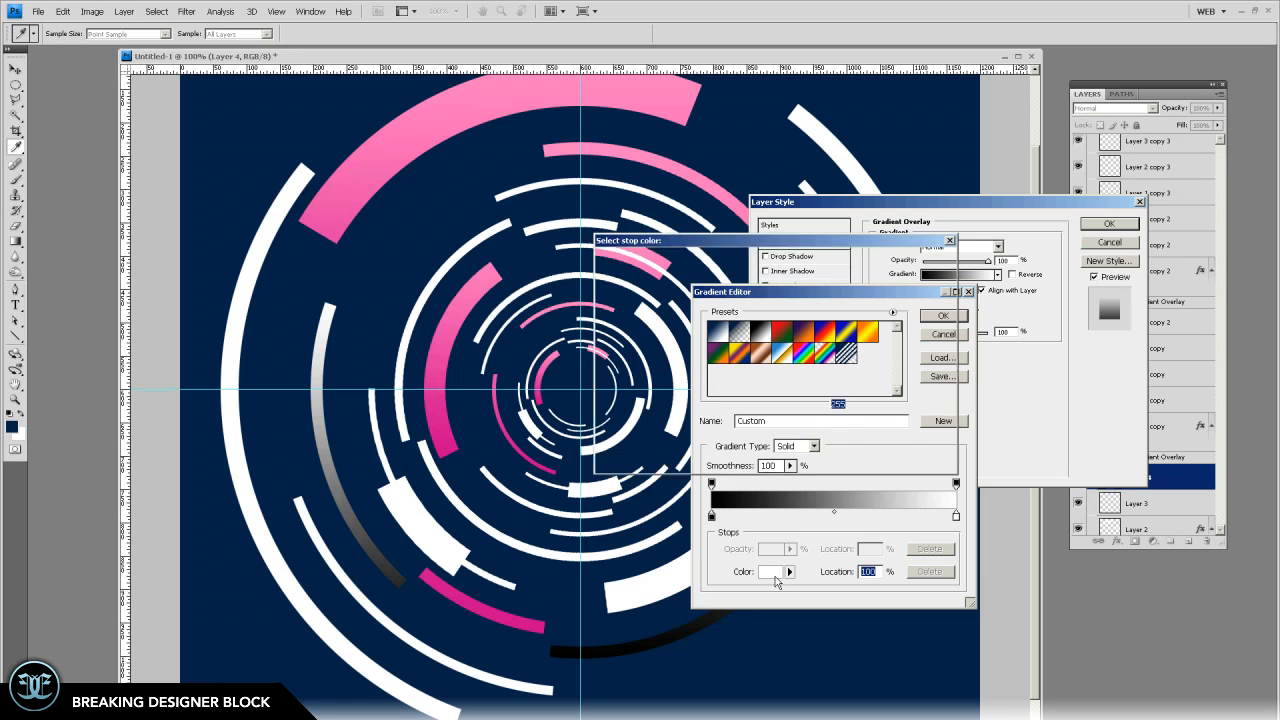
{"action": "left_click_drag", "start_coordinate": [791, 423], "coordinate": [794, 406]}
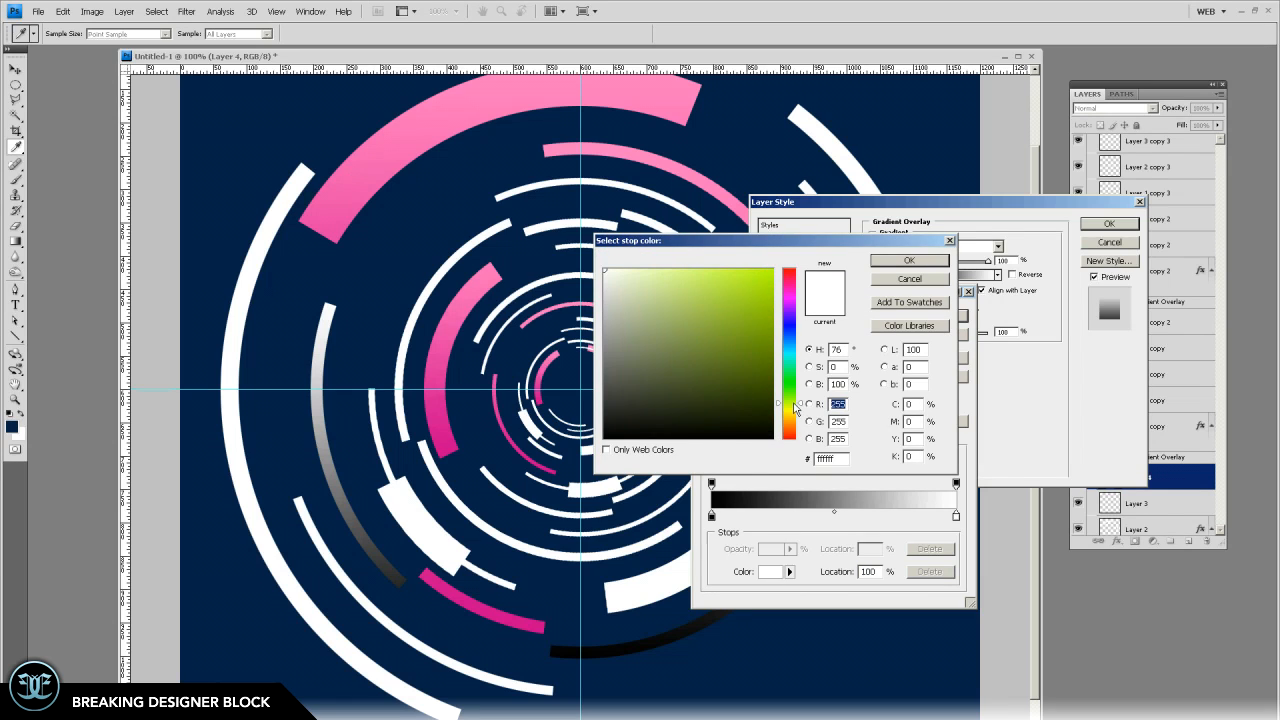
{"action": "left_click", "coordinate": [771, 271]}
{"action": "left_click", "coordinate": [908, 261]}
Set the black stop of Layer 4's overlay gradient to a darker green
{"action": "left_click", "coordinate": [711, 517]}
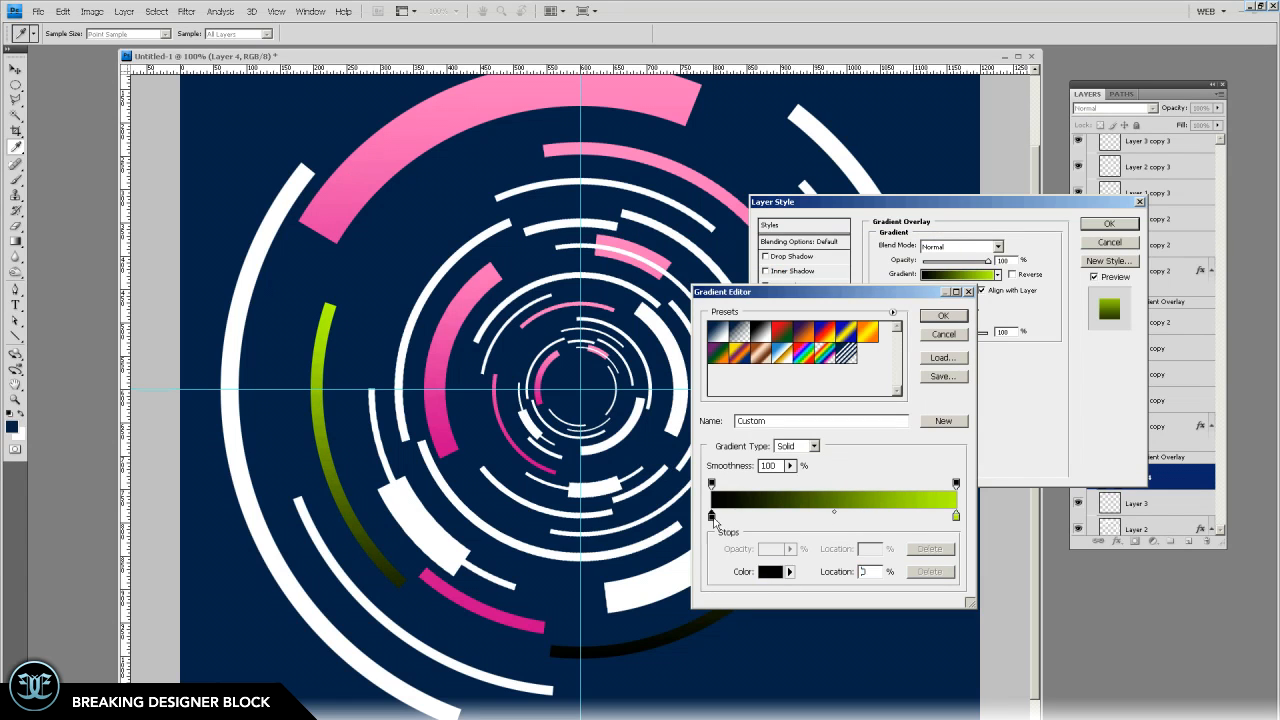
{"action": "left_click", "coordinate": [770, 572]}
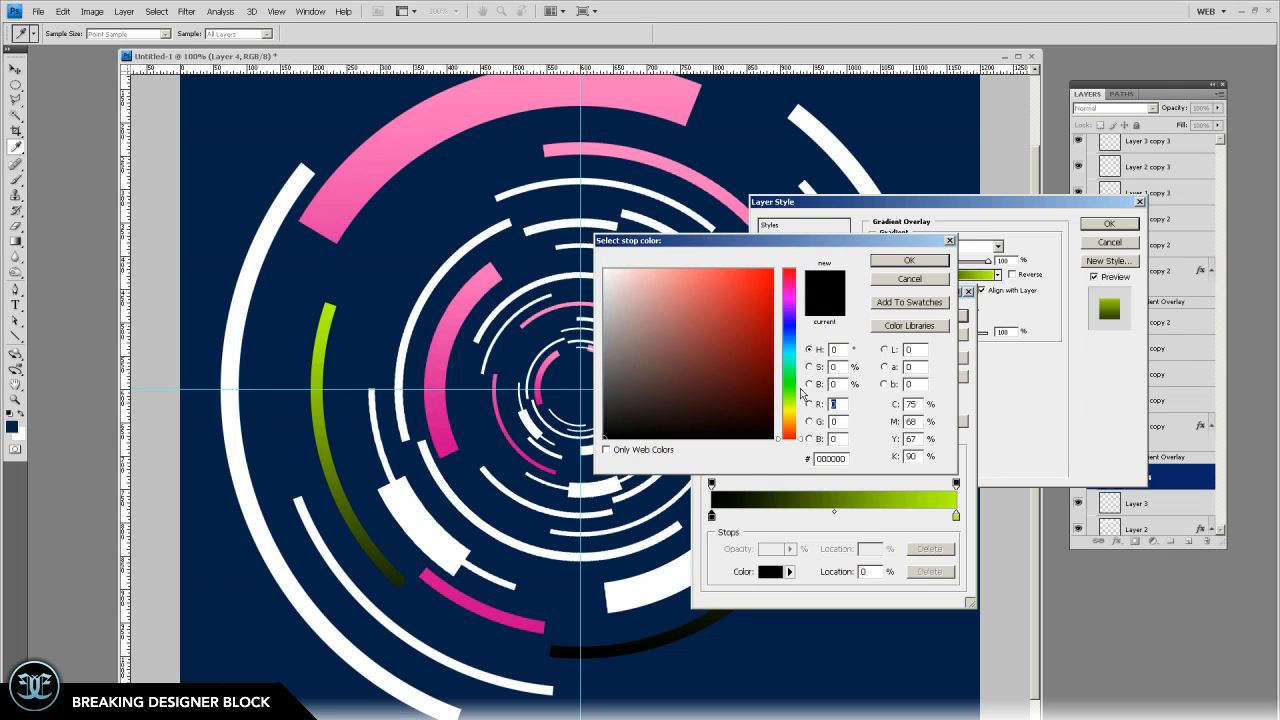
{"action": "left_click_drag", "start_coordinate": [801, 394], "coordinate": [801, 401]}
{"action": "left_click_drag", "start_coordinate": [765, 302], "coordinate": [781, 325]}
{"action": "left_click", "coordinate": [900, 261]}
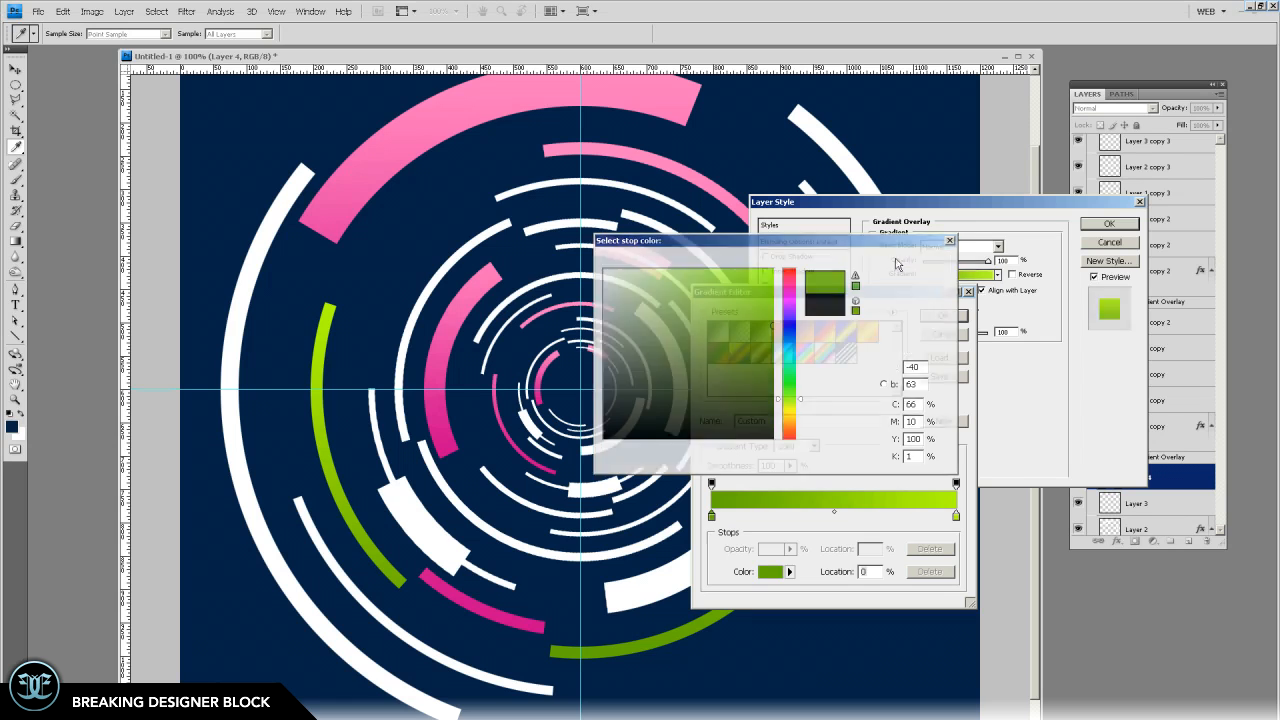
Apply Layer 4's green gradient overlay, then copy its layer style and paste it onto Layer 2 copy 3
{"action": "left_click", "coordinate": [943, 315]}
{"action": "left_click", "coordinate": [1109, 223]}
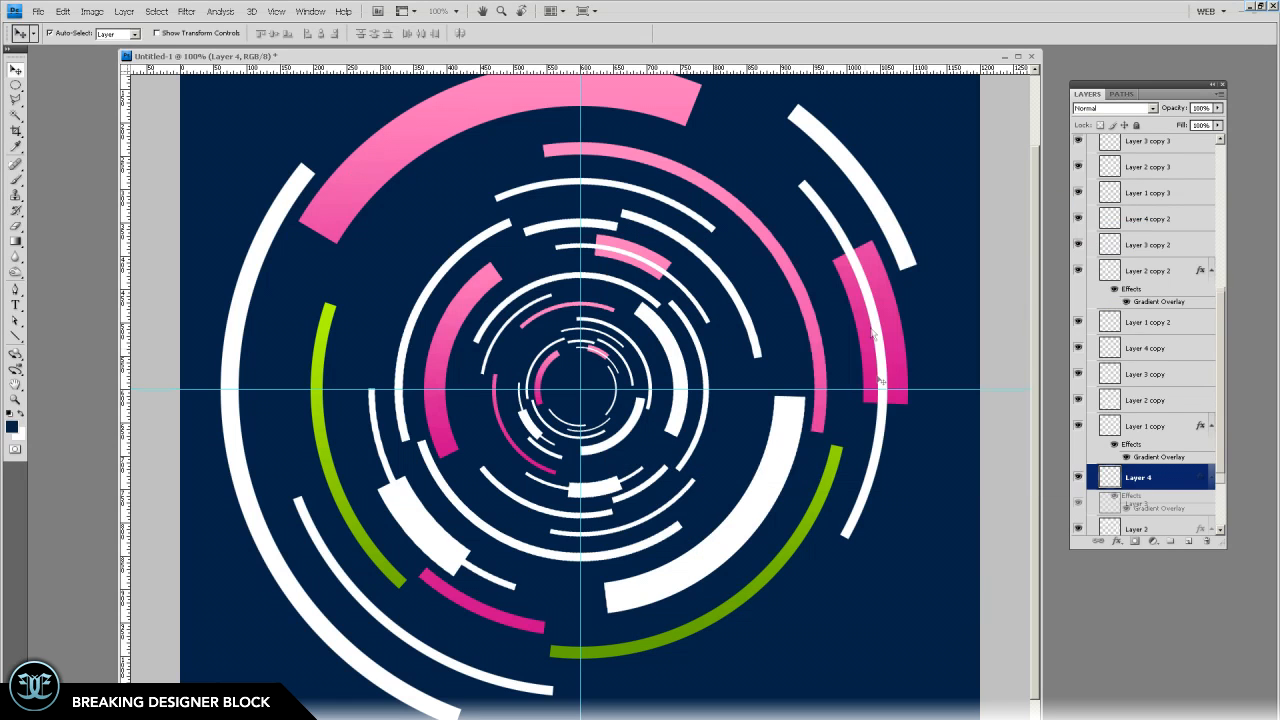
{"action": "right_click", "coordinate": [1146, 487]}
{"action": "left_click", "coordinate": [712, 362]}
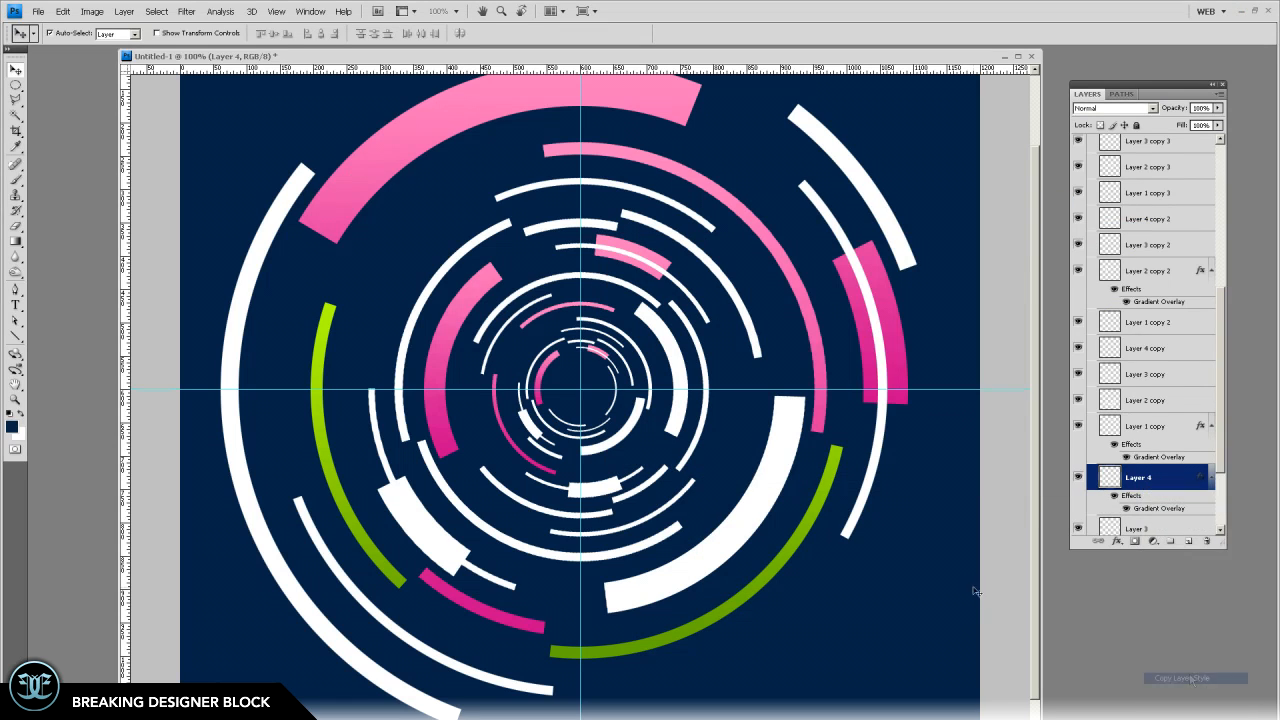
{"action": "left_click", "coordinate": [873, 363]}
{"action": "right_click", "coordinate": [1152, 166]}
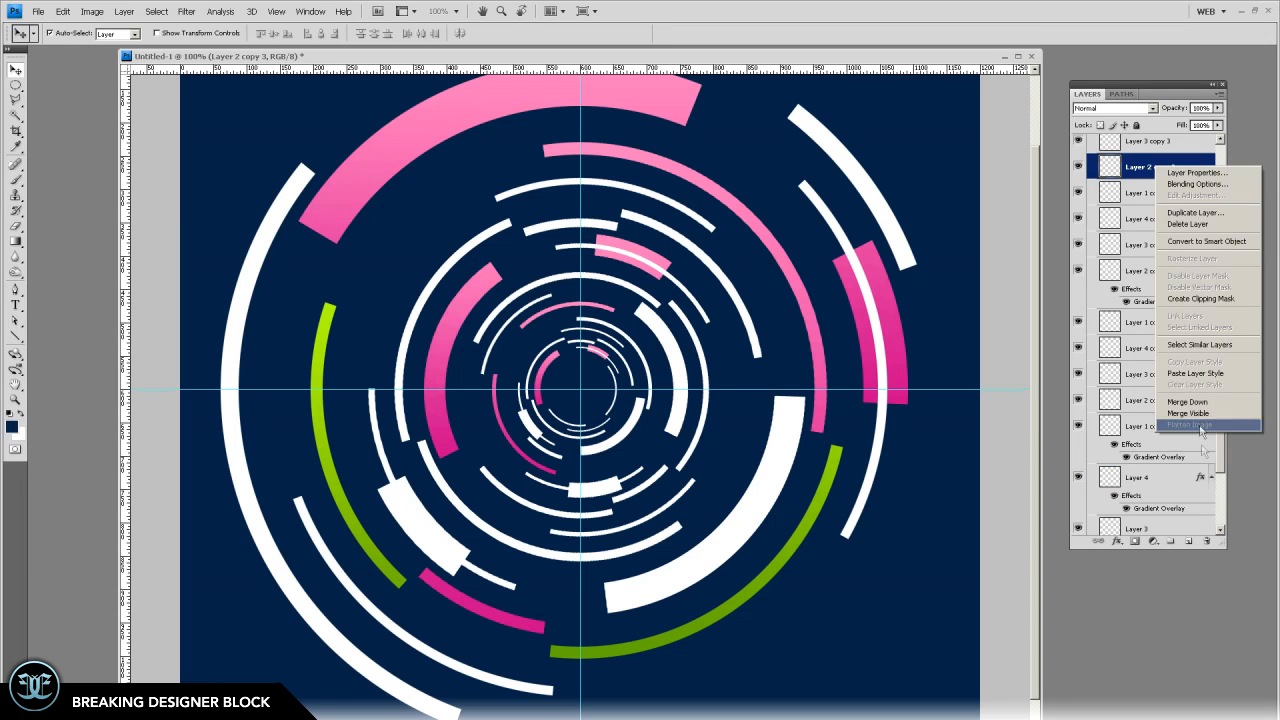
{"action": "left_click", "coordinate": [1200, 372]}
Paste the copied green gradient style onto Layer 4 copy 4 and Layer 4 copy 5
{"action": "scroll", "coordinate": [1120, 450], "scroll_direction": "up", "scroll_amount": 4}
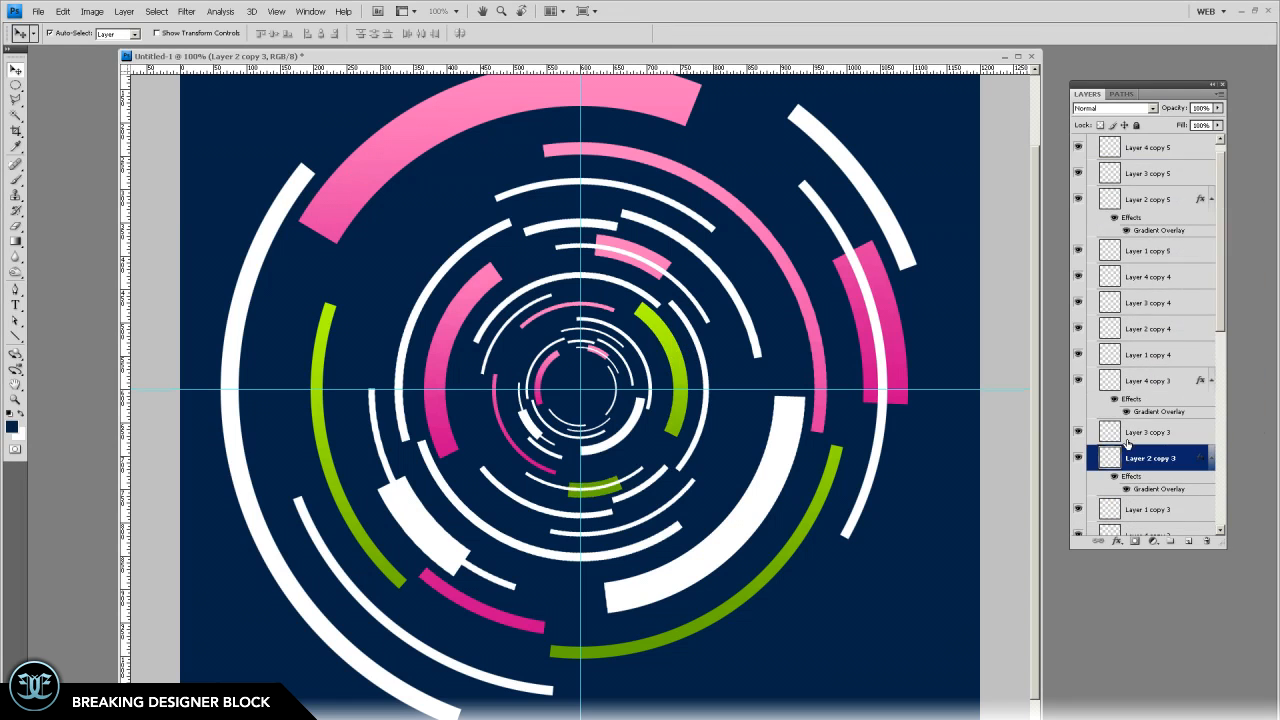
{"action": "right_click", "coordinate": [1144, 280]}
{"action": "left_click", "coordinate": [1170, 484]}
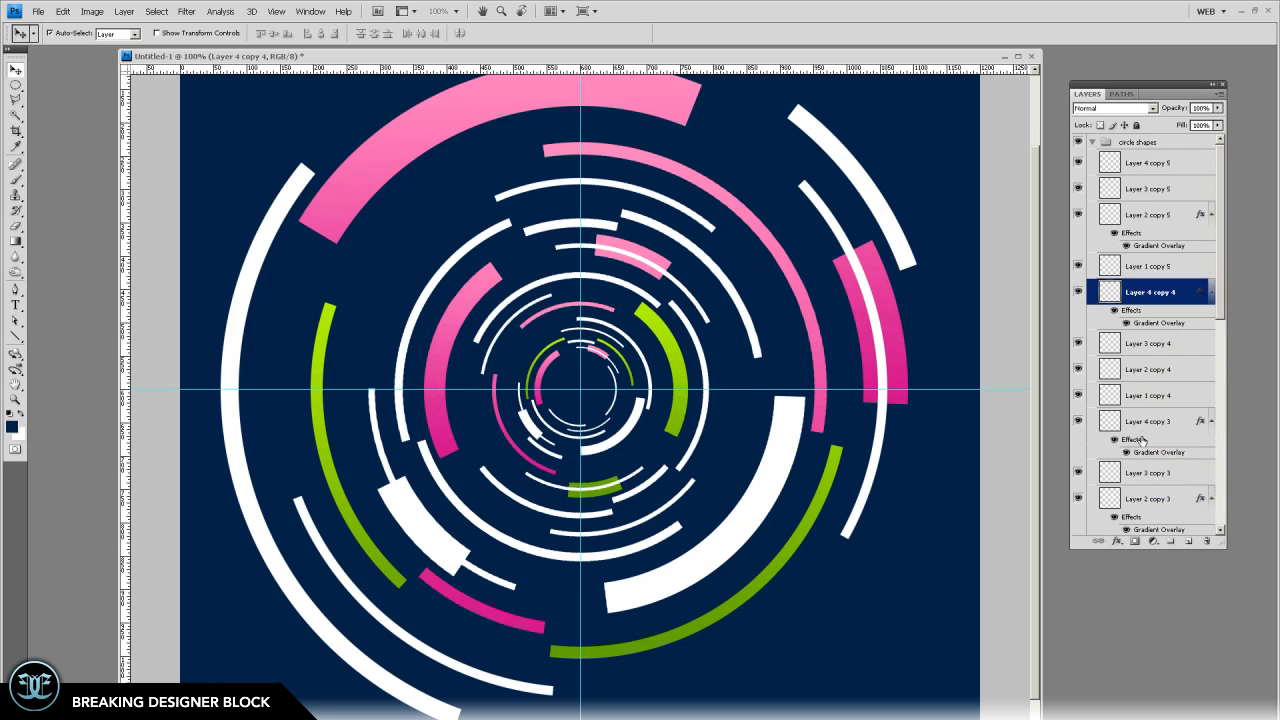
{"action": "right_click", "coordinate": [1150, 163]}
{"action": "left_click", "coordinate": [1190, 368]}
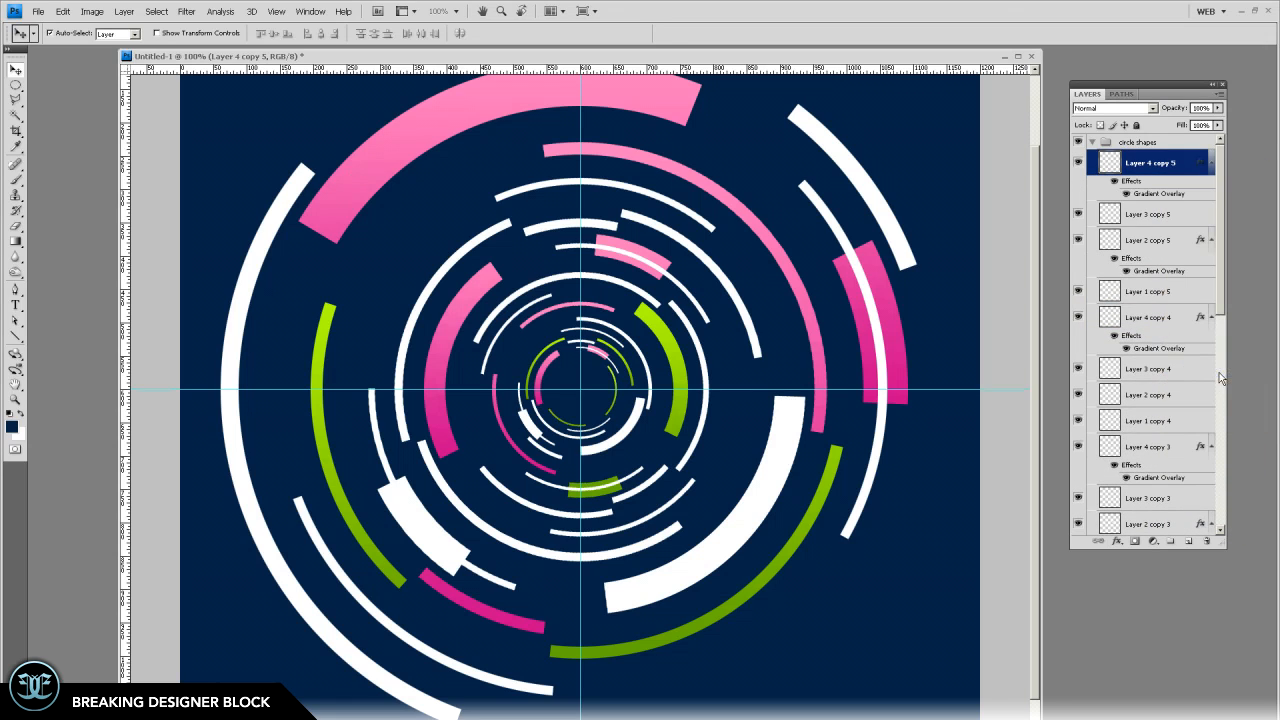
Add a gradient overlay to the Layer 1 arcs and set the gradient's white stop to bright sky blue
{"action": "left_click", "coordinate": [316, 609]}
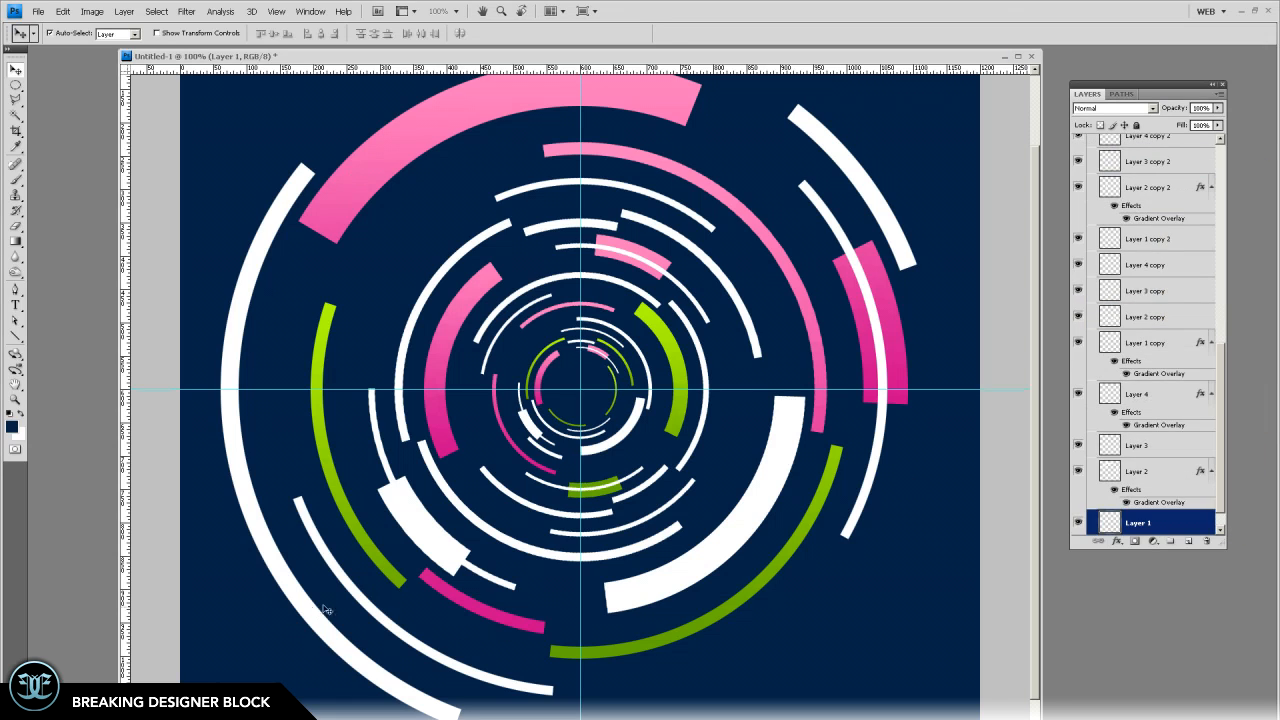
{"action": "left_click", "coordinate": [1117, 541]}
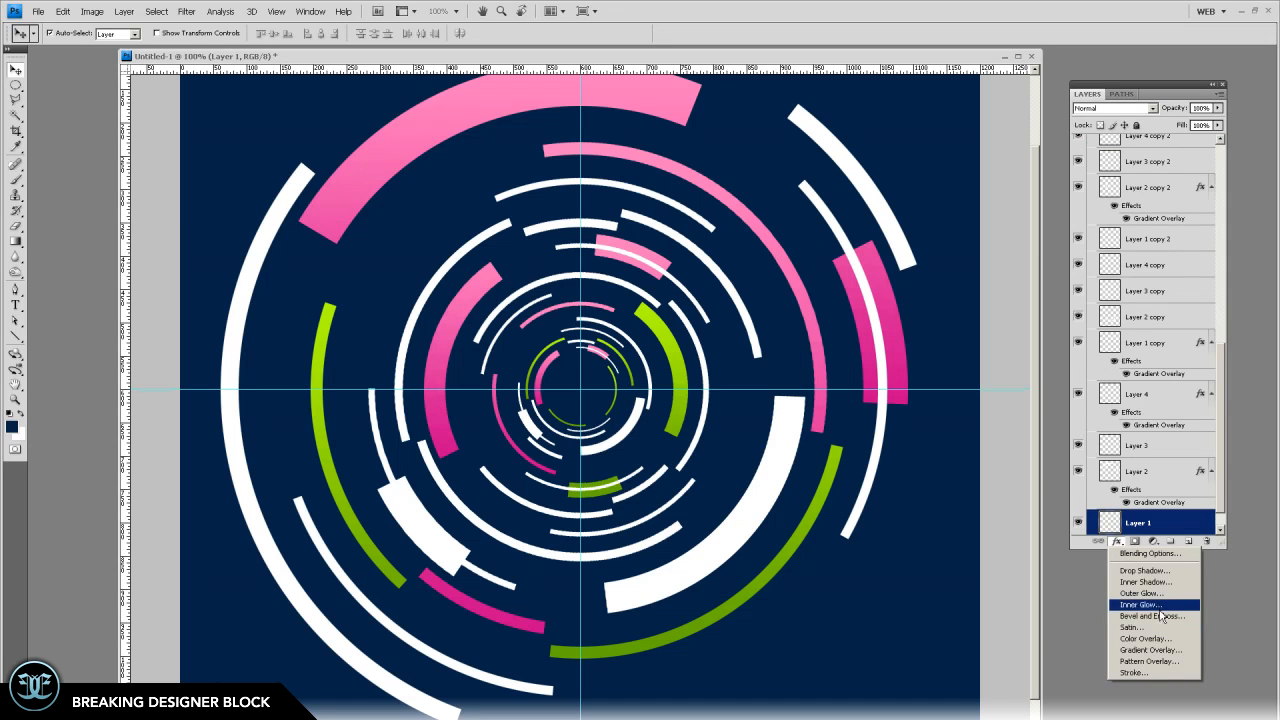
{"action": "left_click", "coordinate": [1155, 650]}
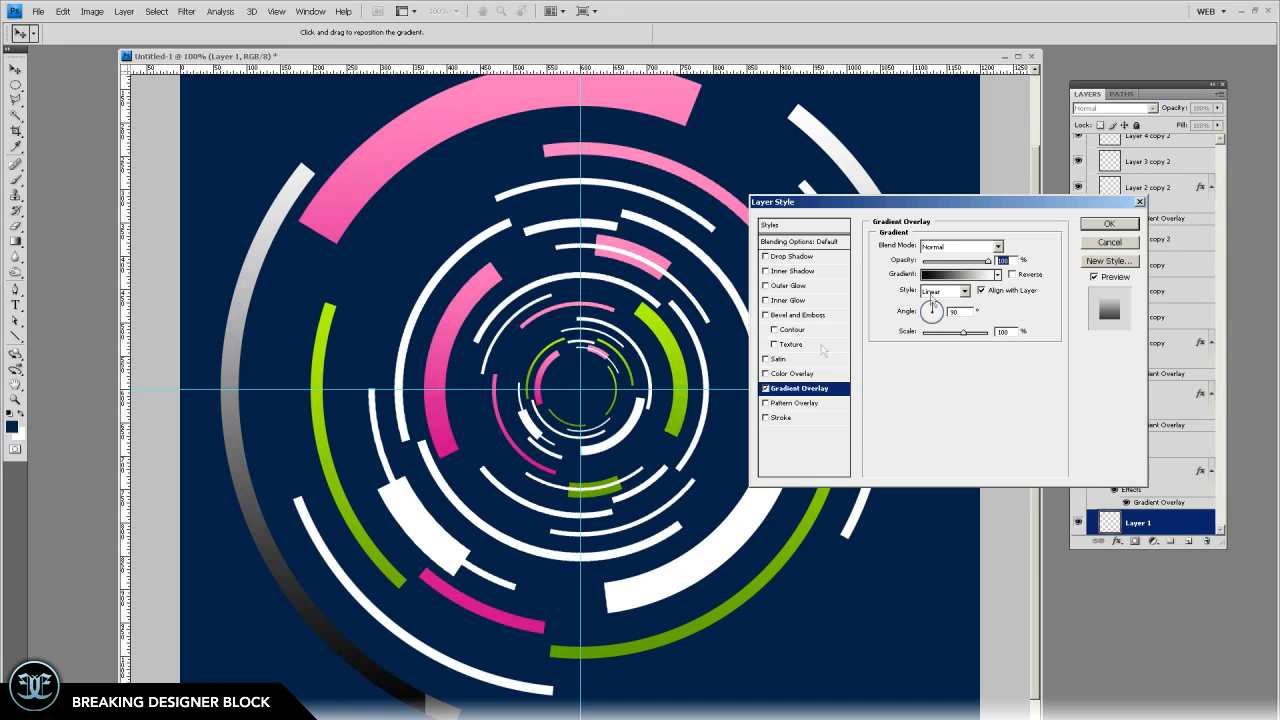
{"action": "left_click", "coordinate": [949, 277]}
{"action": "left_click", "coordinate": [954, 516]}
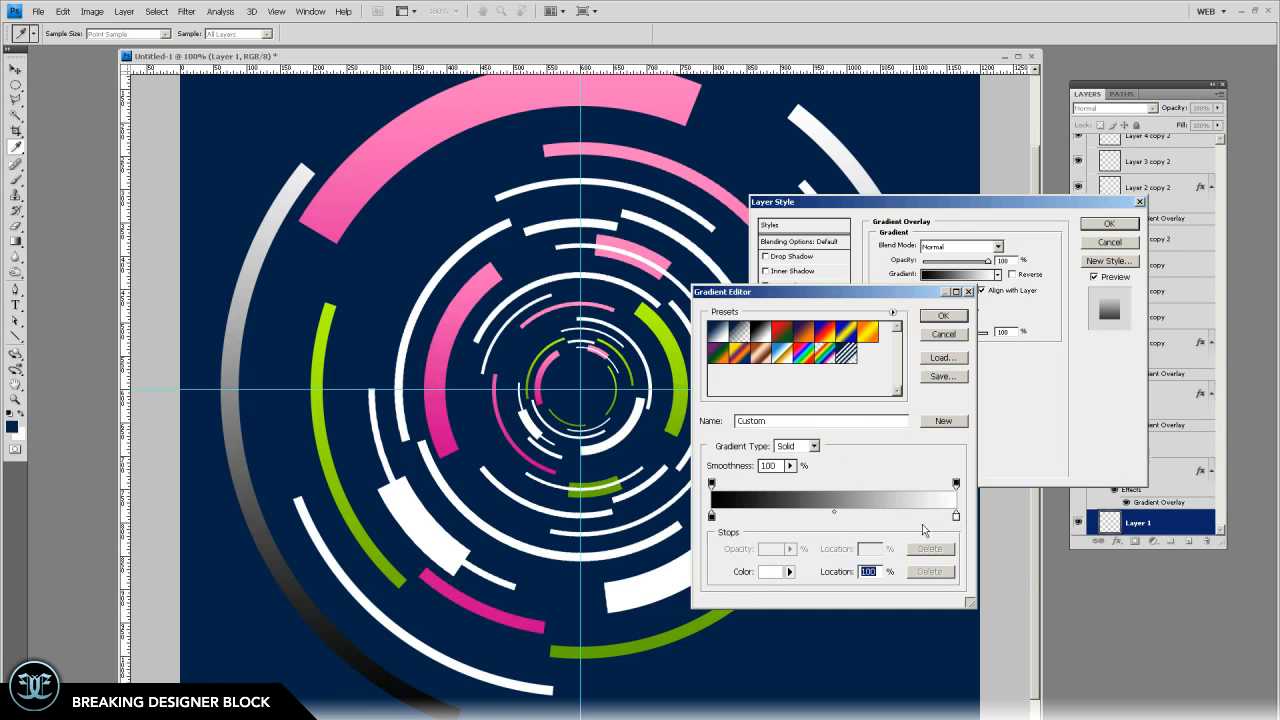
{"action": "left_click", "coordinate": [771, 571]}
{"action": "left_click_drag", "start_coordinate": [788, 366], "coordinate": [788, 346]}
{"action": "left_click", "coordinate": [756, 270]}
{"action": "left_click", "coordinate": [880, 262]}
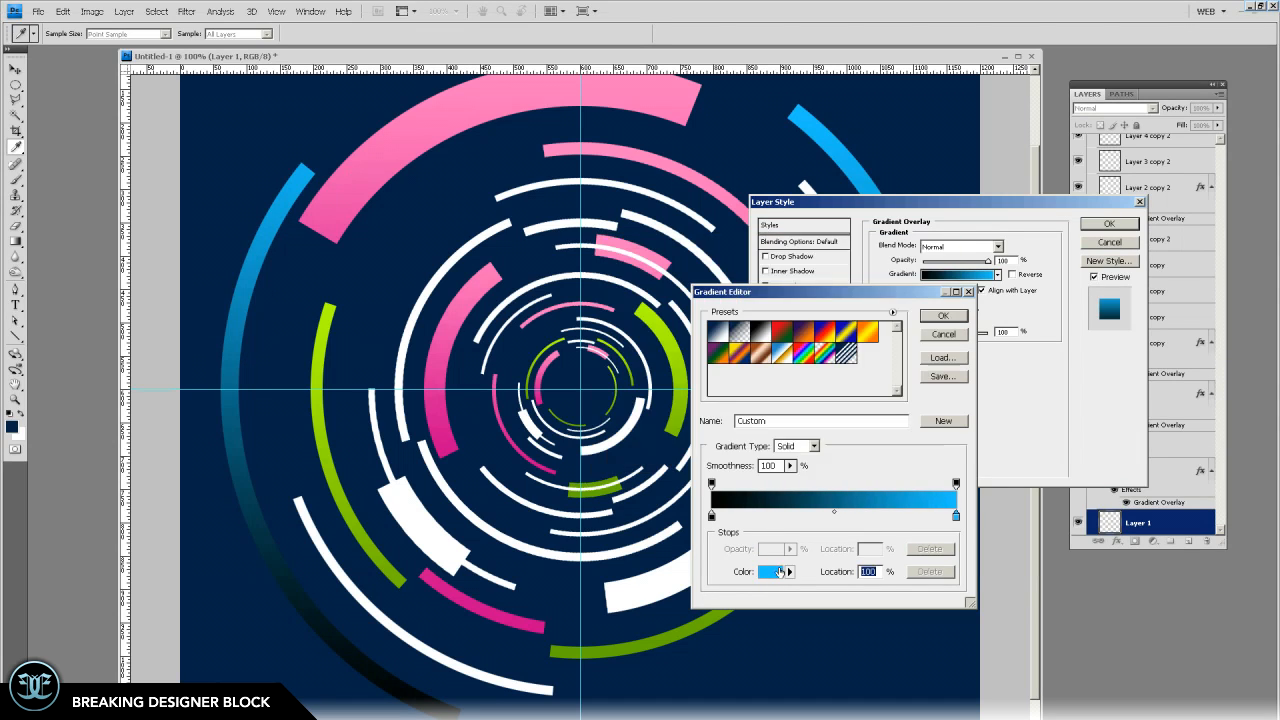
Set the black stop of Layer 1's overlay gradient to a darker blue and apply the layer style
{"action": "left_click", "coordinate": [712, 516]}
{"action": "left_click", "coordinate": [765, 570]}
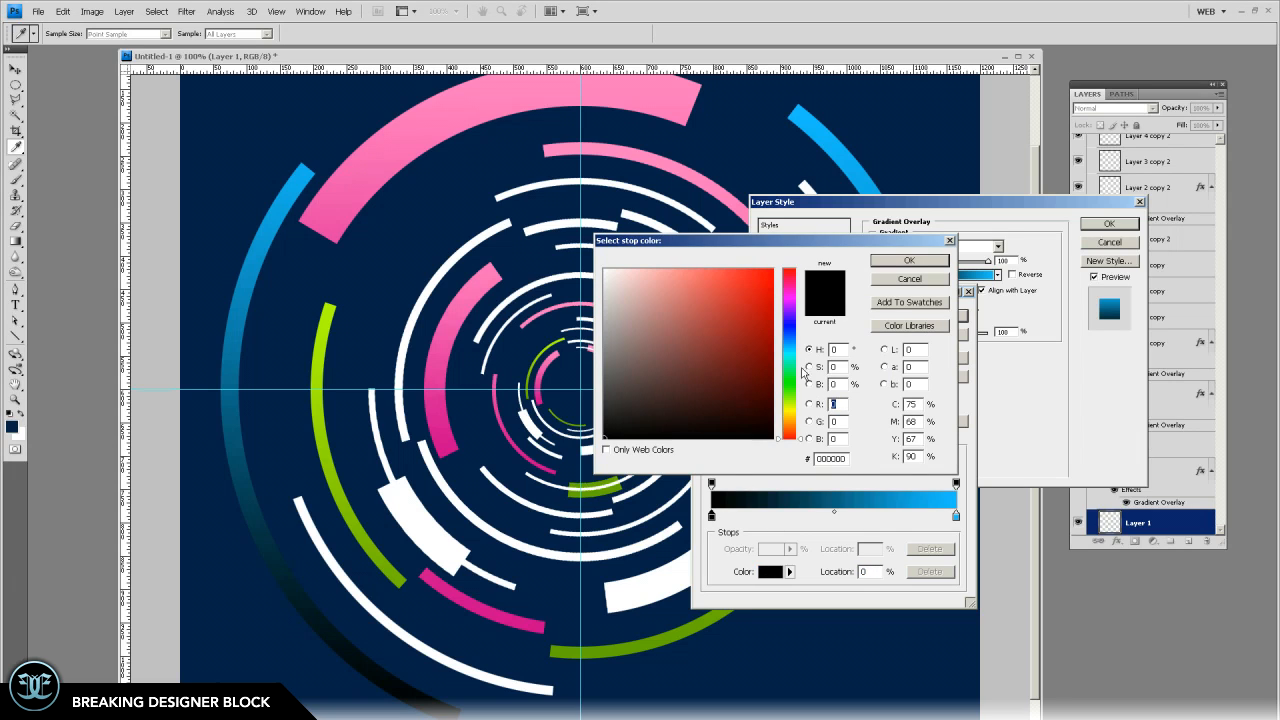
{"action": "left_click_drag", "start_coordinate": [789, 368], "coordinate": [789, 341]}
{"action": "left_click", "coordinate": [753, 292]}
{"action": "left_click_drag", "start_coordinate": [755, 292], "coordinate": [763, 313]}
{"action": "left_click", "coordinate": [909, 260]}
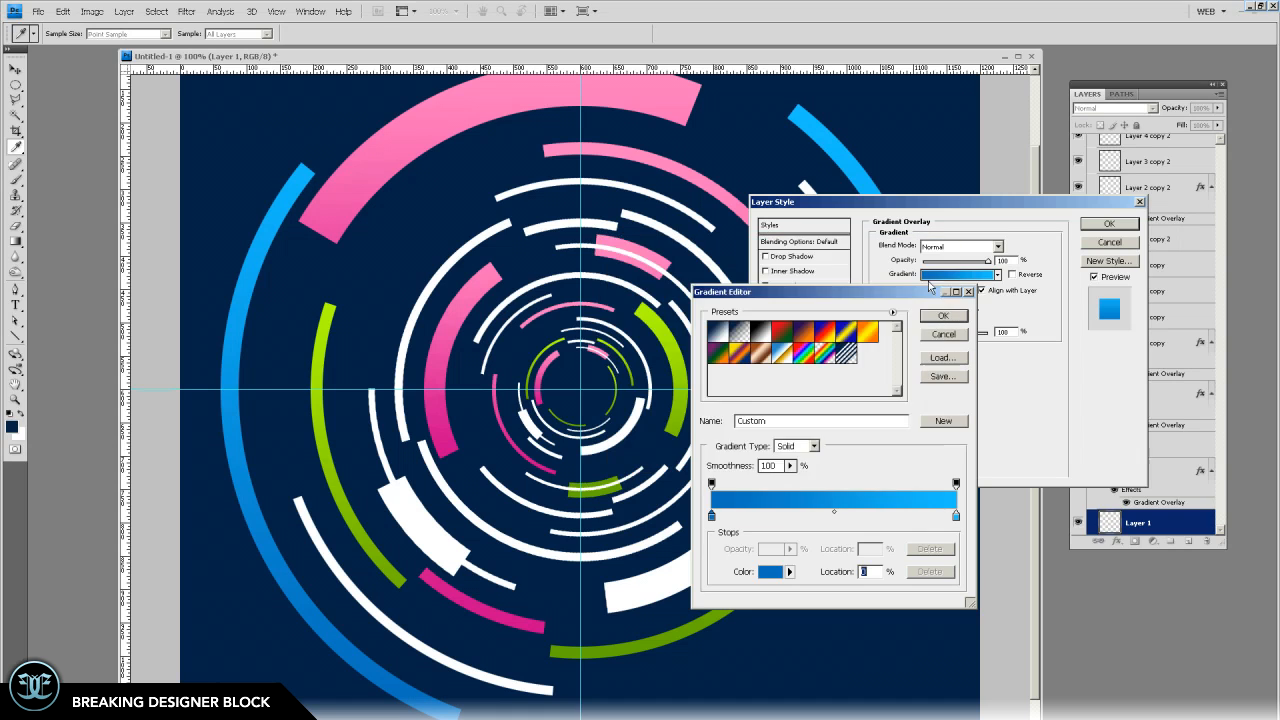
{"action": "left_click", "coordinate": [945, 312]}
{"action": "left_click", "coordinate": [1109, 224]}
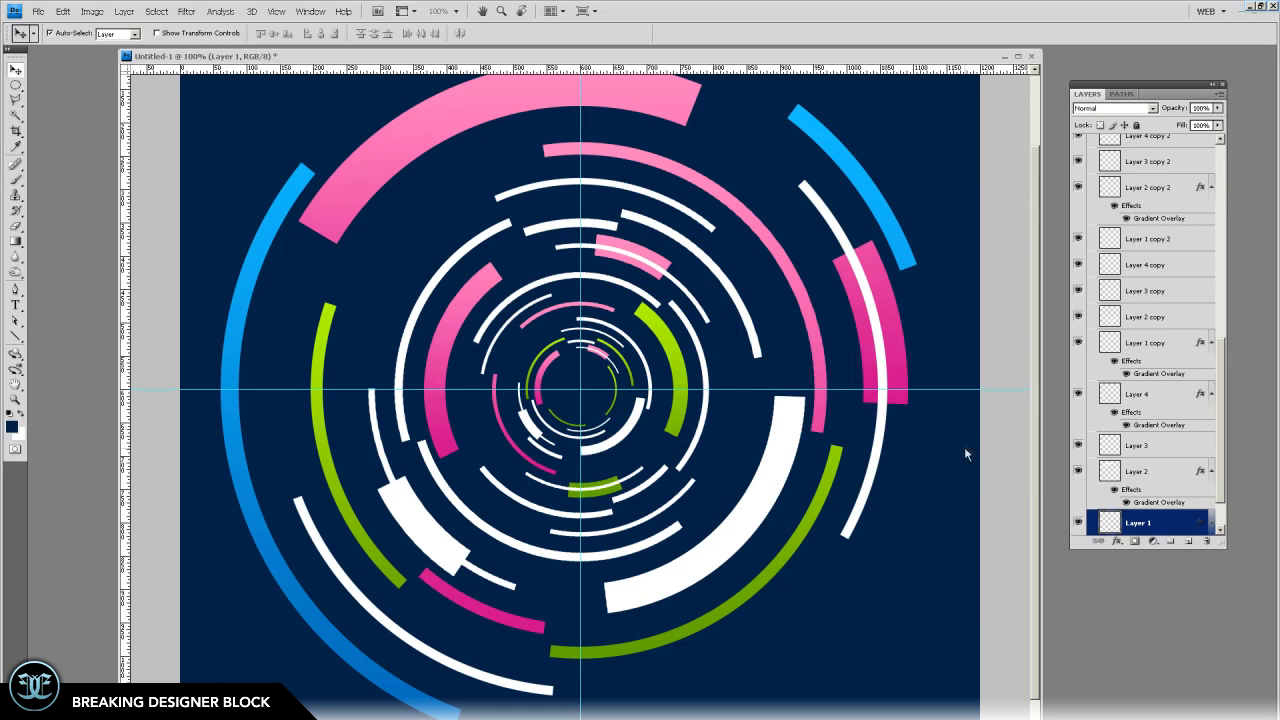
Copy Layer 1's blue gradient style and paste it onto Layer 3 copy and Layer 1 copy 3
{"action": "right_click", "coordinate": [1142, 516]}
{"action": "left_click", "coordinate": [384, 443]}
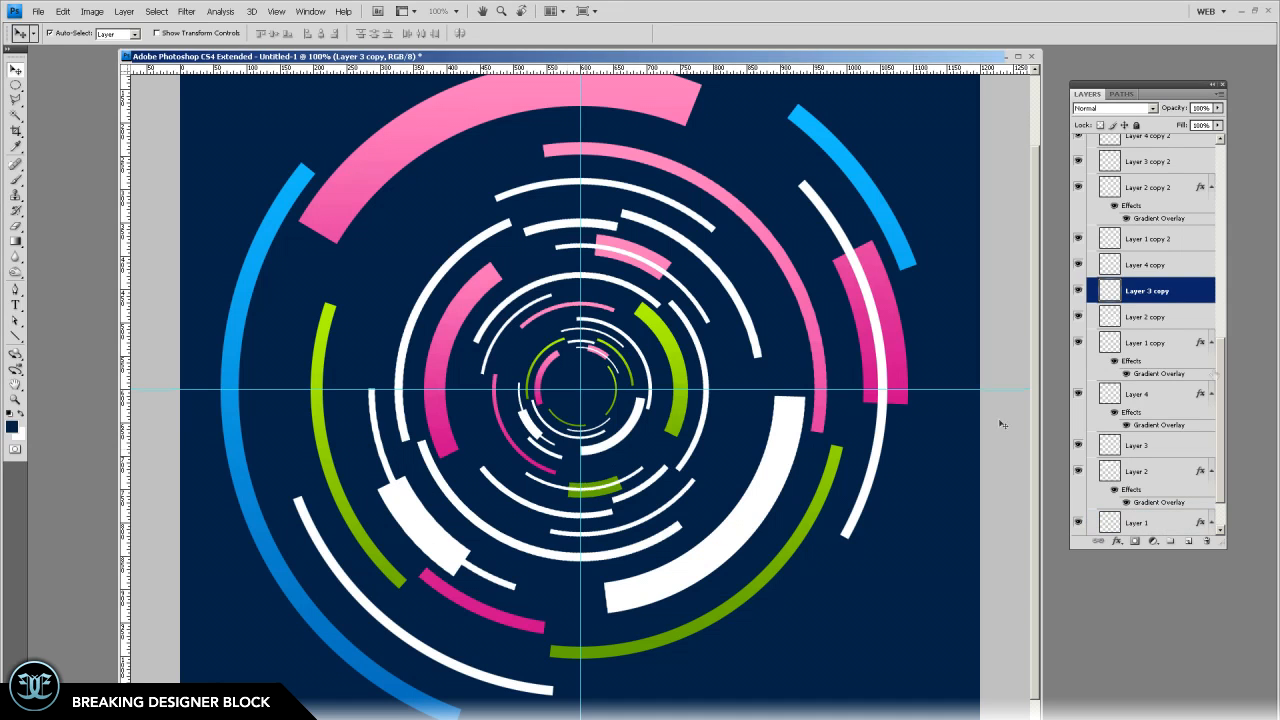
{"action": "right_click", "coordinate": [1160, 289]}
{"action": "left_click", "coordinate": [1212, 494]}
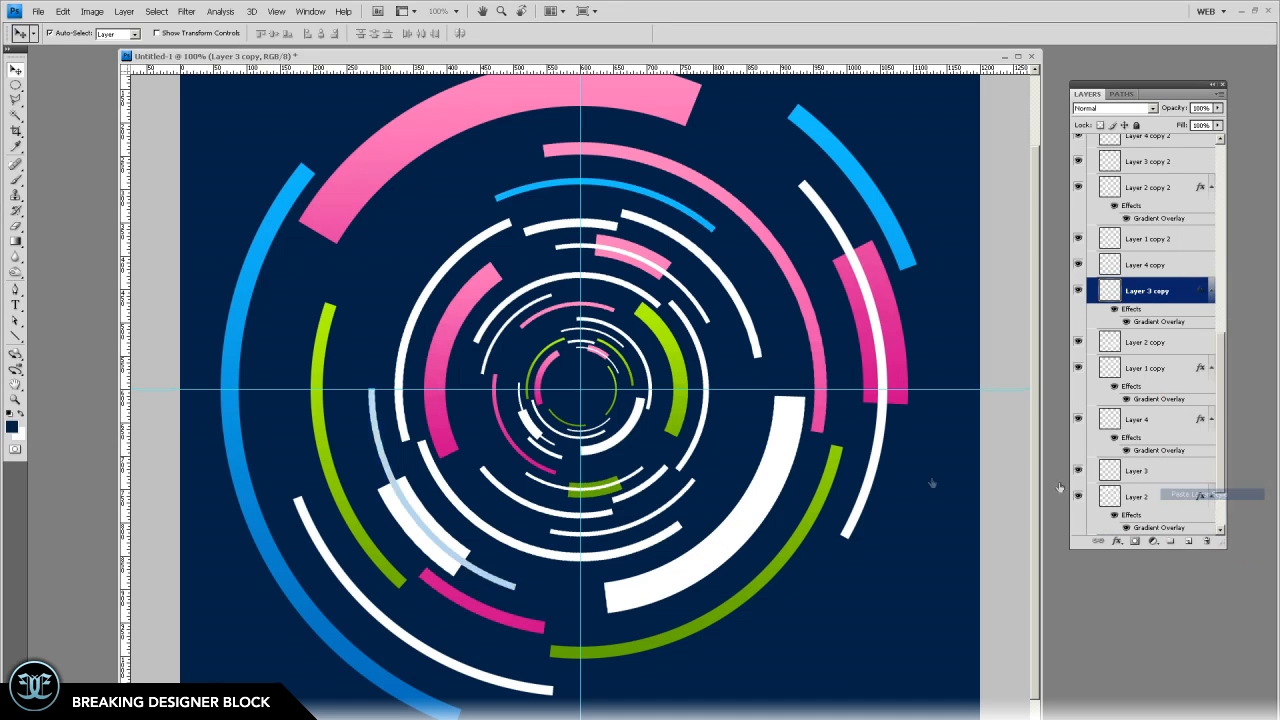
{"action": "left_click", "coordinate": [573, 283]}
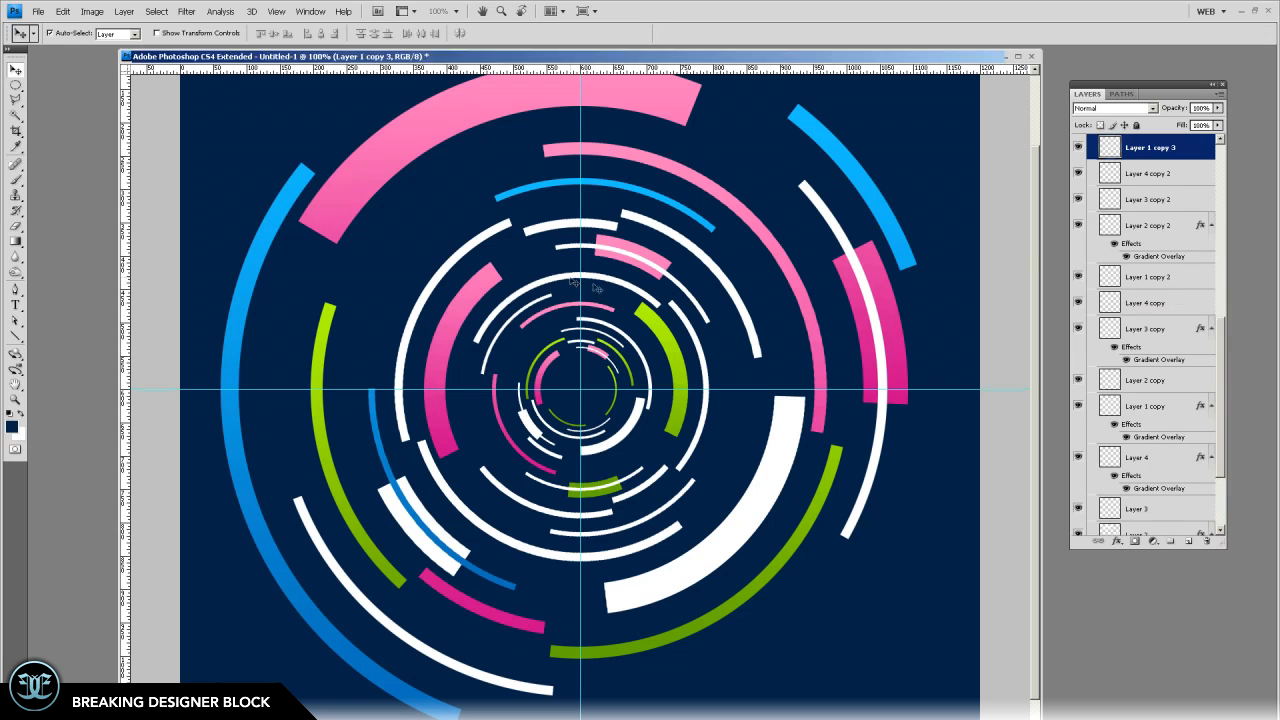
{"action": "right_click", "coordinate": [1160, 148]}
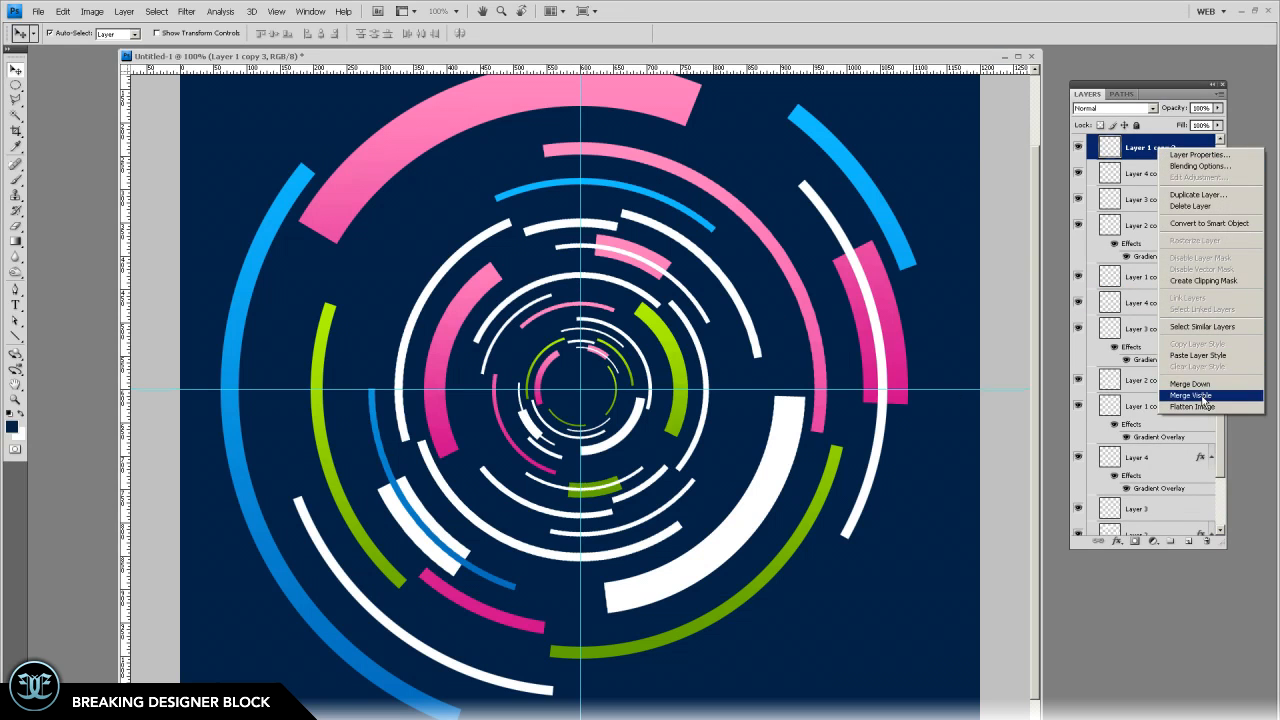
{"action": "left_click", "coordinate": [1203, 356]}
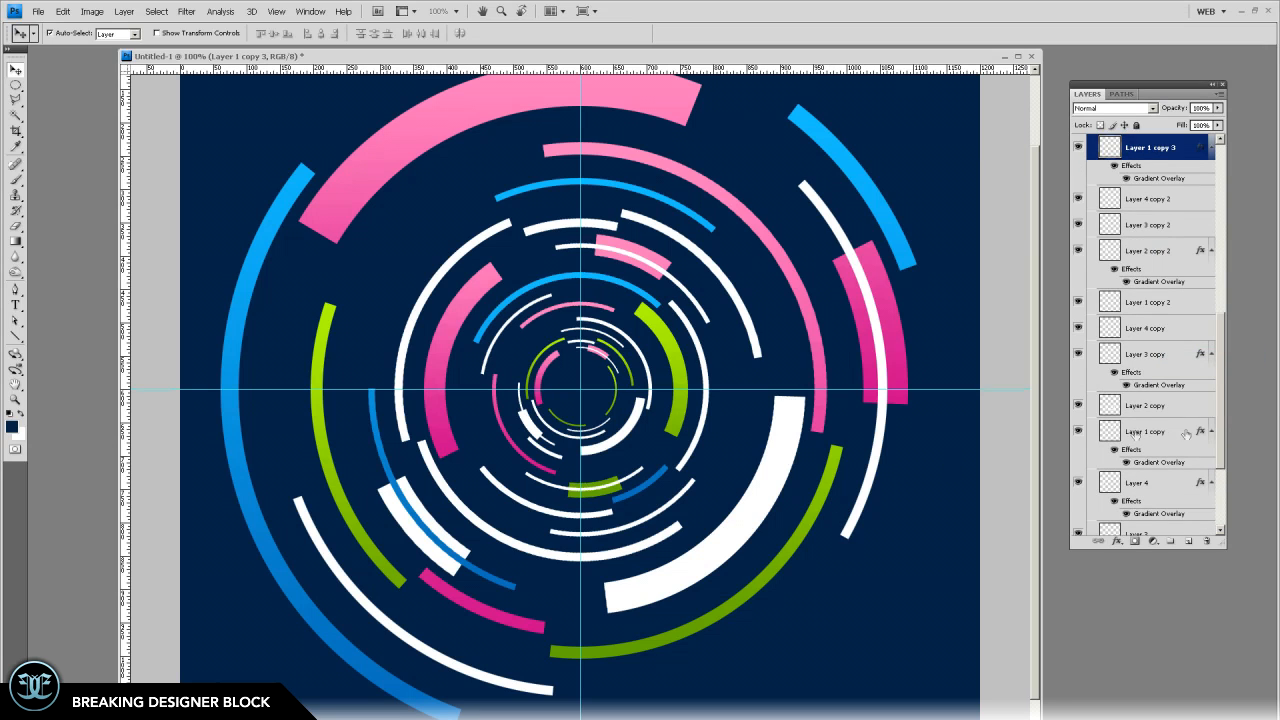
Duplicate the collapsed circle shapes group, merge the duplicate into a single layer and place it beneath the original group
{"action": "scroll", "coordinate": [1135, 432], "scroll_direction": "up", "scroll_amount": 5}
{"action": "left_click", "coordinate": [1092, 143]}
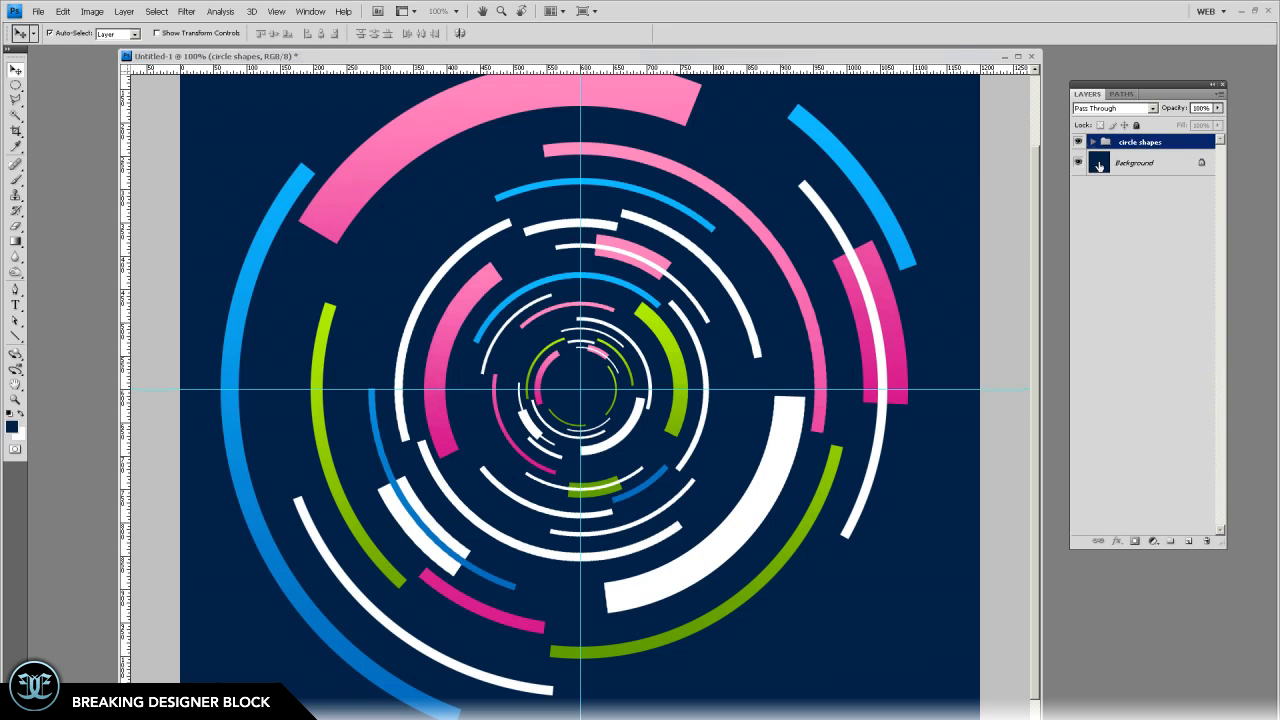
{"action": "left_click_drag", "start_coordinate": [1155, 143], "coordinate": [1188, 540]}
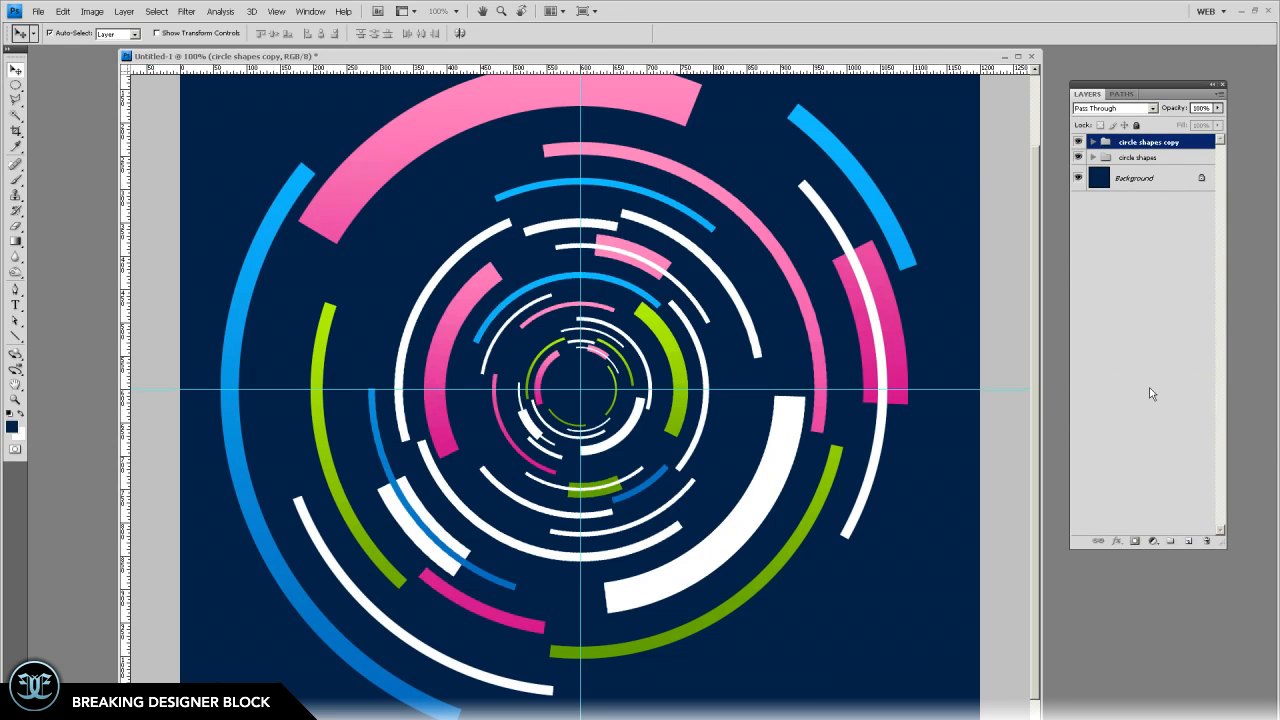
{"action": "key", "text": "ctrl+e"}
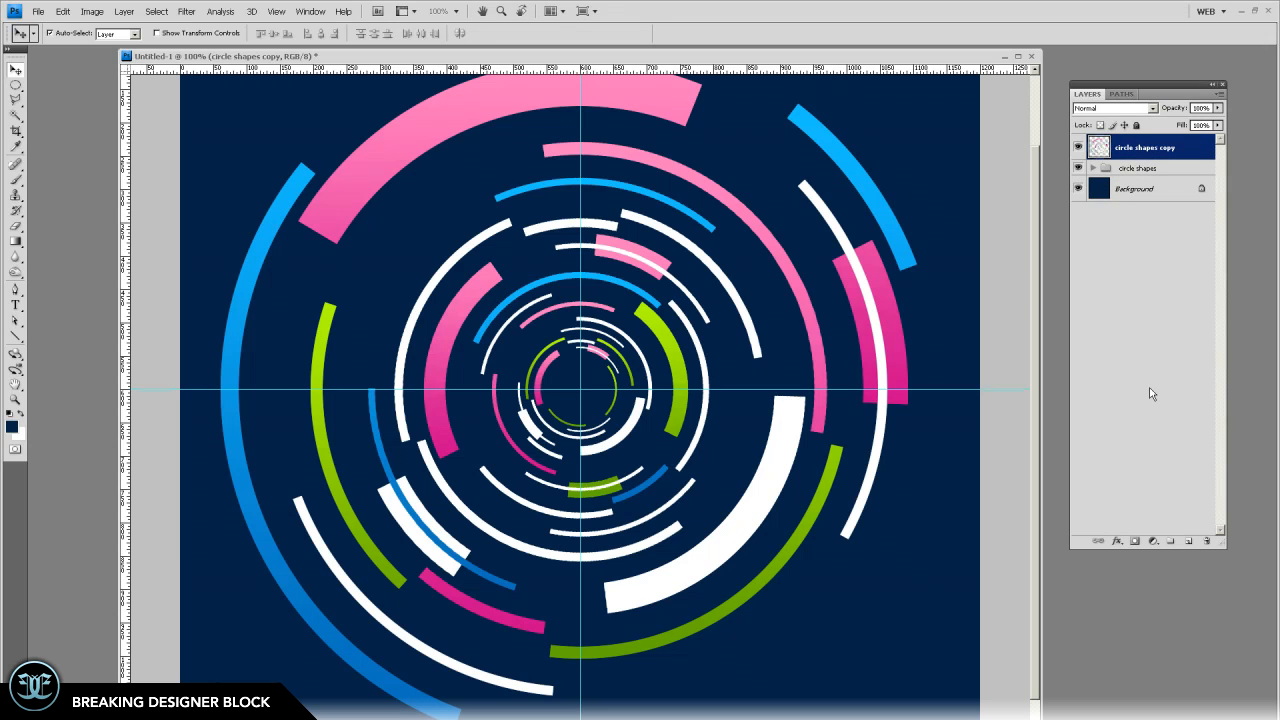
{"action": "left_click_drag", "start_coordinate": [1166, 147], "coordinate": [1160, 195]}
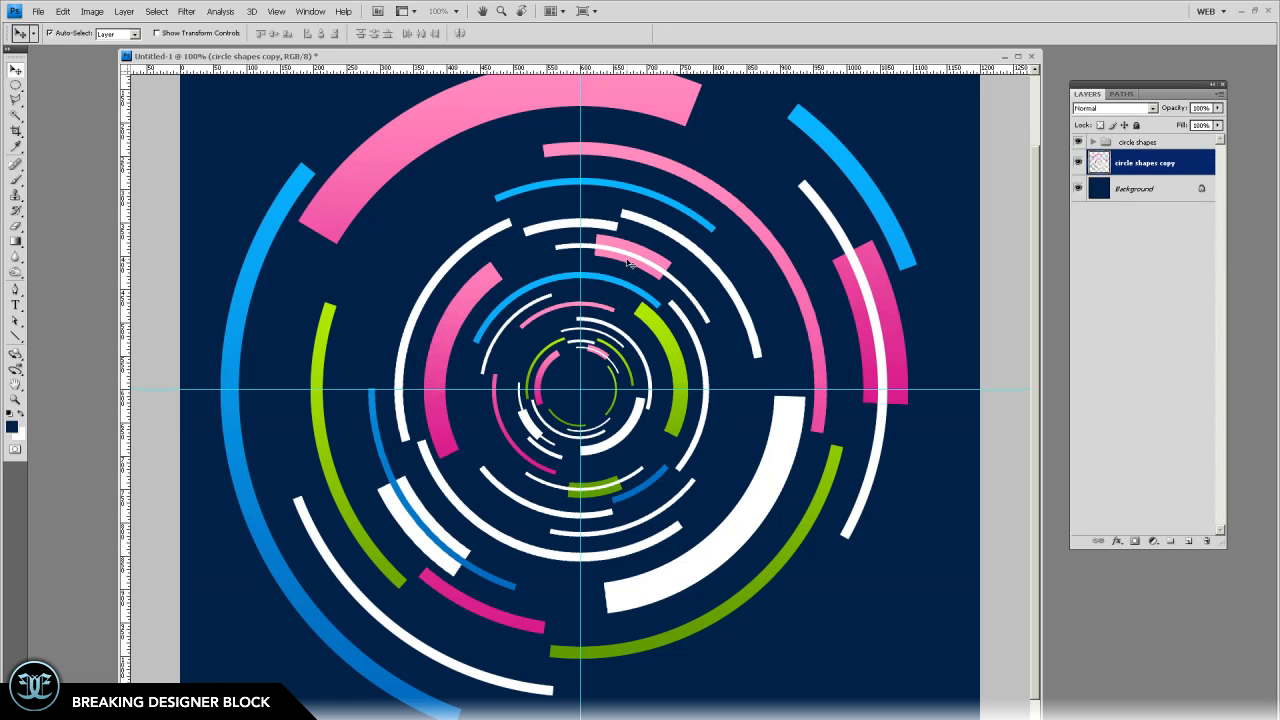
Apply a Gaussian Blur with a 7.2-pixel radius to the circle shapes copy layer
{"action": "left_click", "coordinate": [188, 12]}
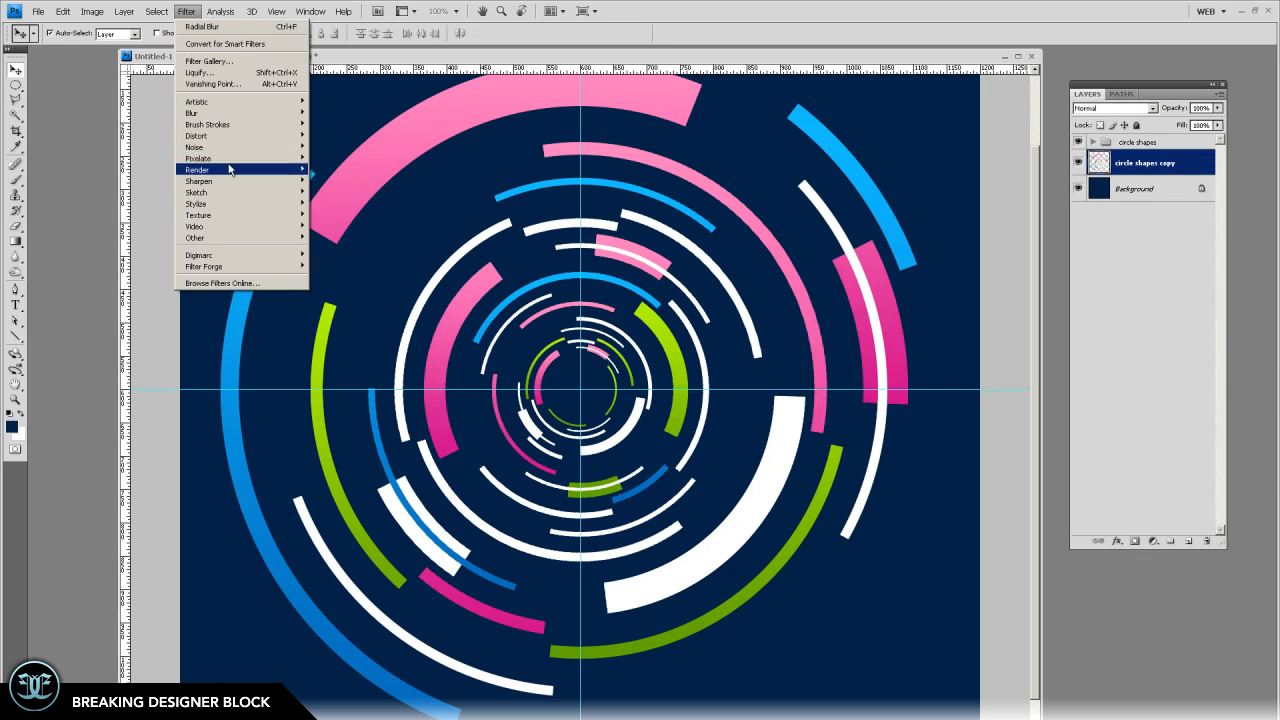
{"action": "mouse_move", "coordinate": [226, 119]}
{"action": "left_click", "coordinate": [336, 157]}
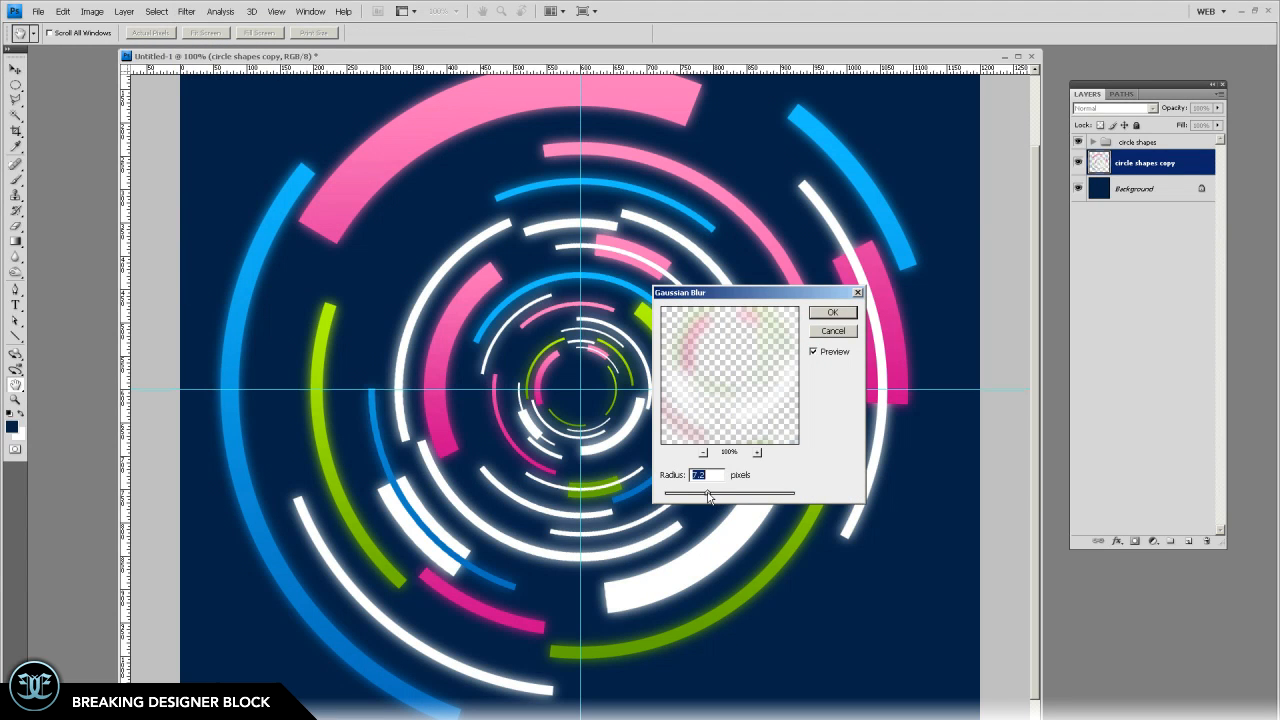
{"action": "left_click", "coordinate": [832, 312]}
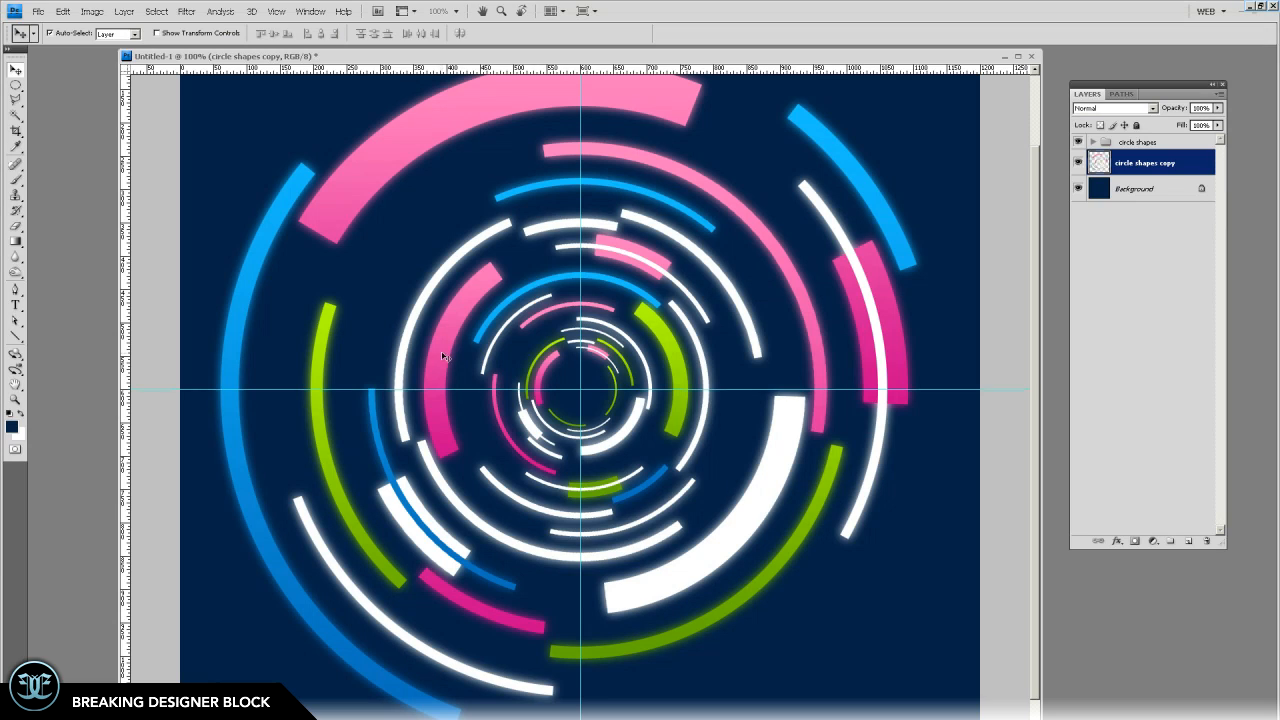
Duplicate the circle shapes group again, merge this second copy into one layer and place it directly beneath the group
{"action": "left_click", "coordinate": [1184, 146]}
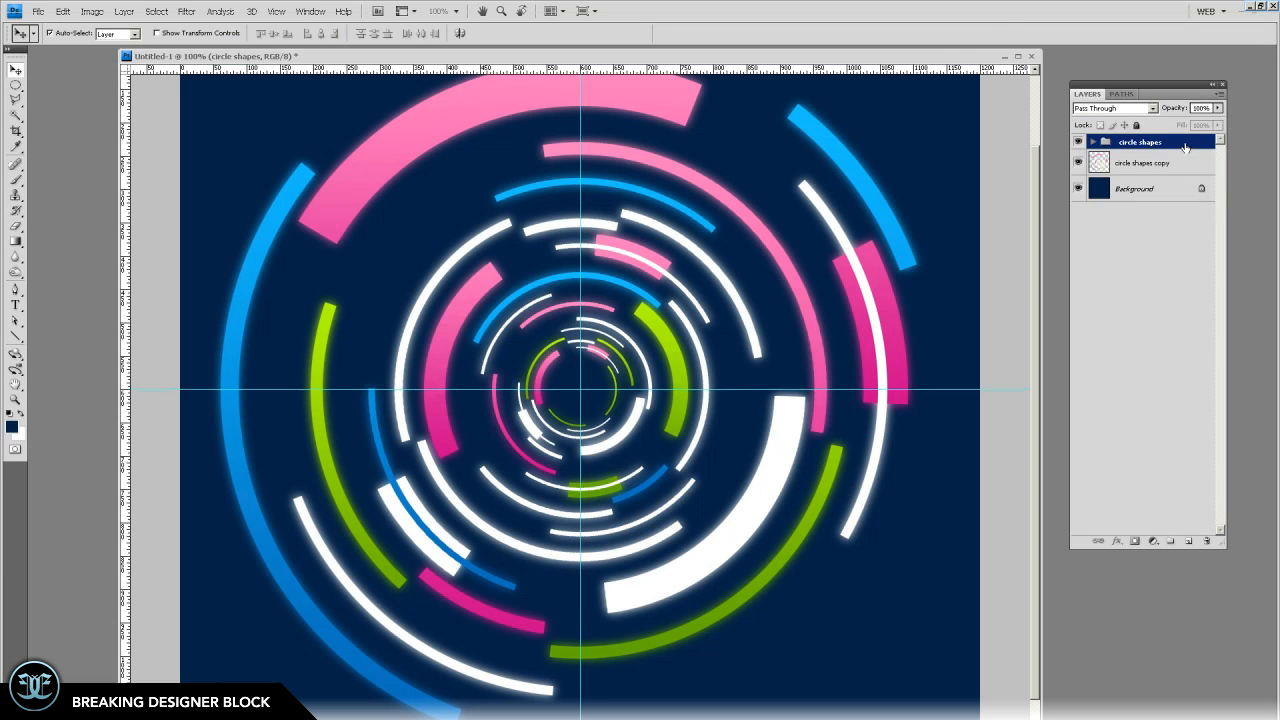
{"action": "left_click_drag", "start_coordinate": [1163, 143], "coordinate": [1188, 538]}
{"action": "key", "text": "ctrl+e"}
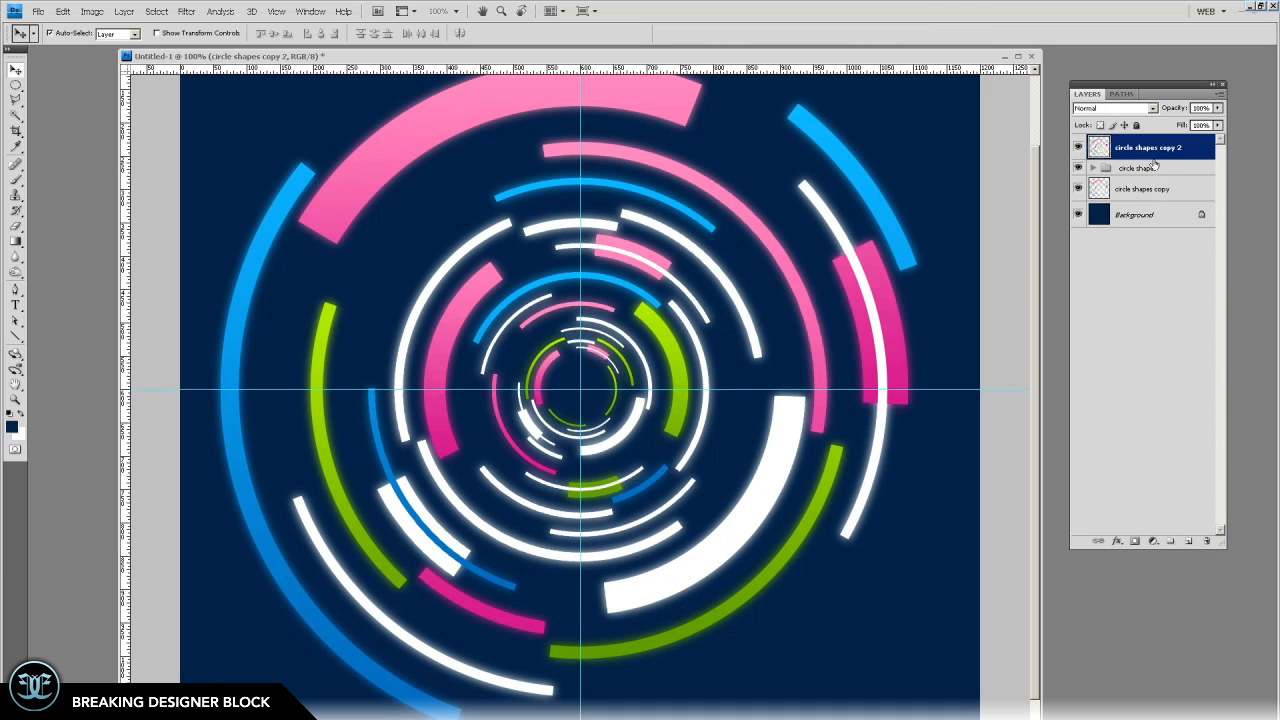
{"action": "left_click_drag", "start_coordinate": [1153, 148], "coordinate": [1151, 183]}
Add a black (000000) Color Overlay to the circle shapes copy 2 layer
{"action": "left_click", "coordinate": [1117, 541]}
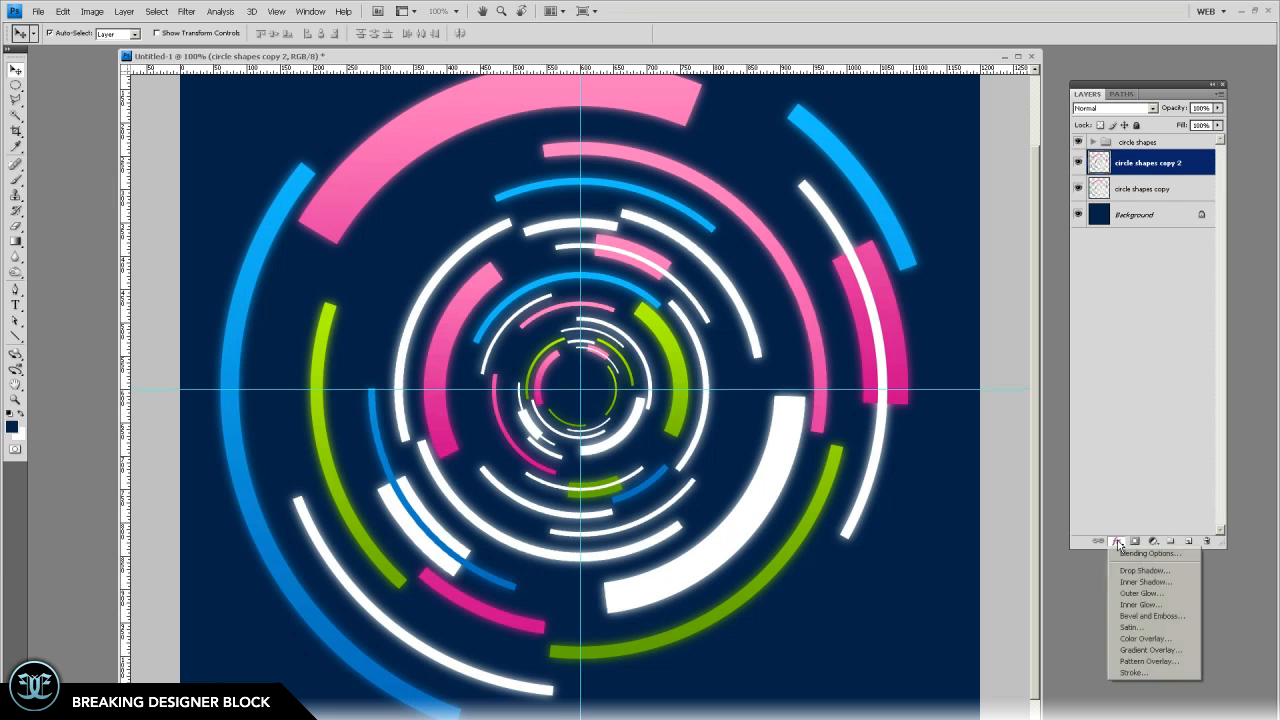
{"action": "left_click", "coordinate": [1149, 640]}
{"action": "left_click", "coordinate": [1017, 246]}
{"action": "left_click_drag", "start_coordinate": [630, 429], "coordinate": [587, 428]}
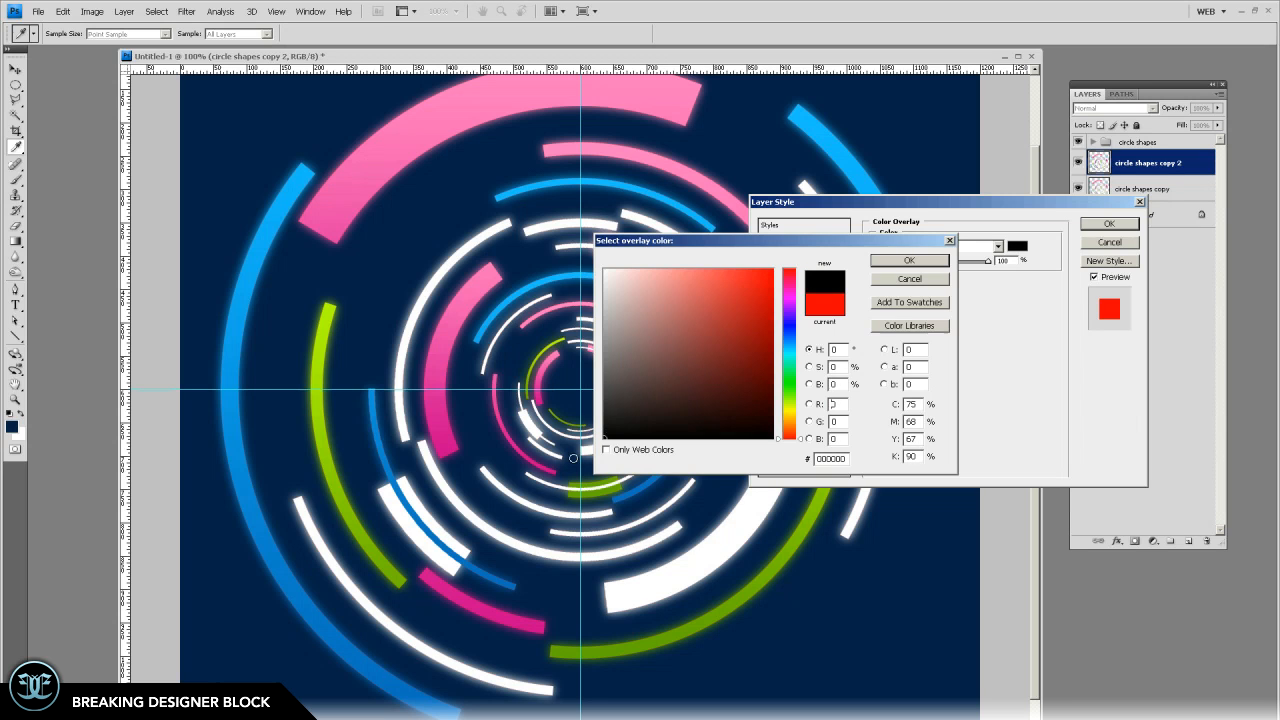
{"action": "left_click", "coordinate": [909, 260]}
{"action": "key", "text": "Return"}
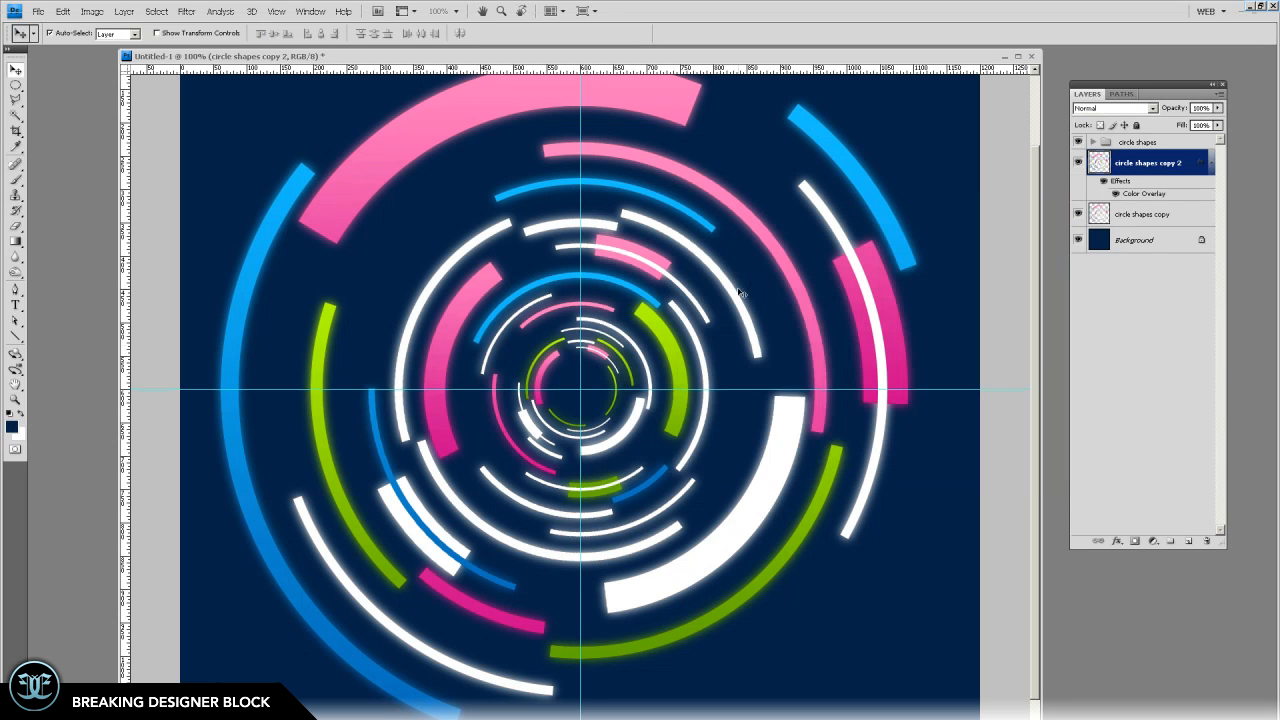
Enlarge the circle shapes copy 2 layer slightly about its centre and set its opacity to 25%
{"action": "left_click", "coordinate": [15, 398]}
{"action": "left_click", "coordinate": [167, 435], "text": "alt"}
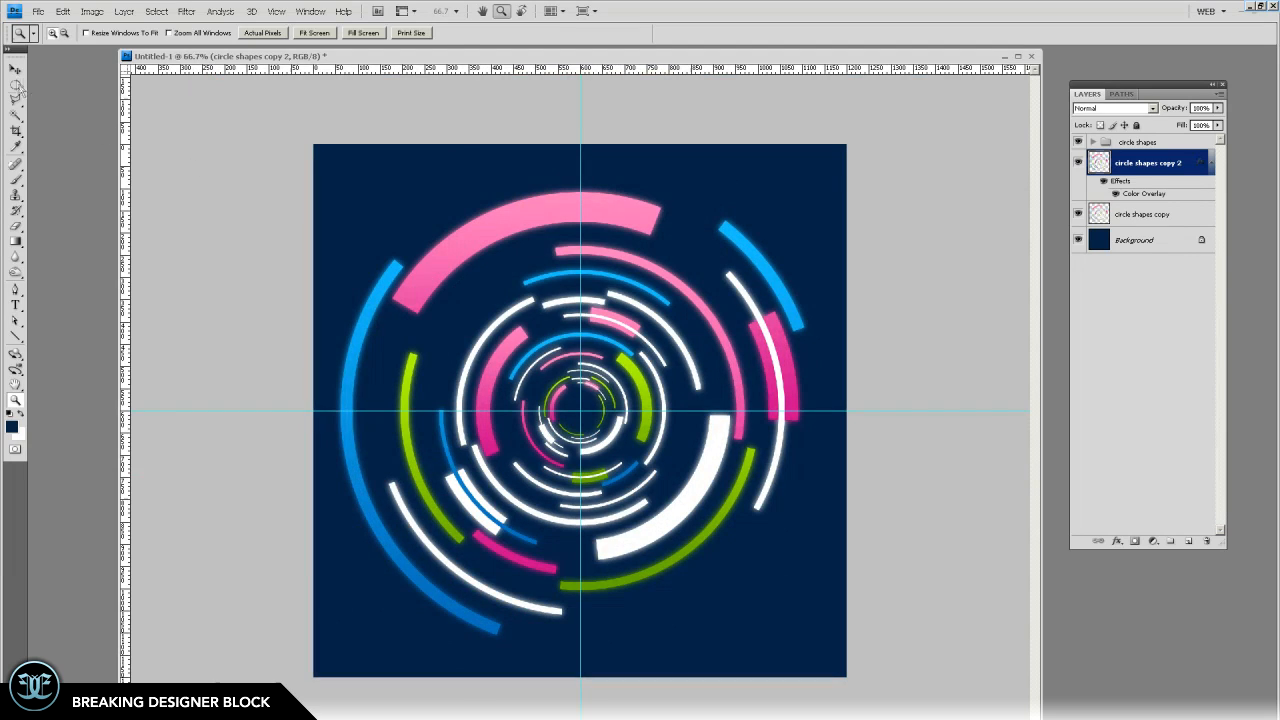
{"action": "left_click", "coordinate": [15, 69]}
{"action": "key", "text": "ctrl+t"}
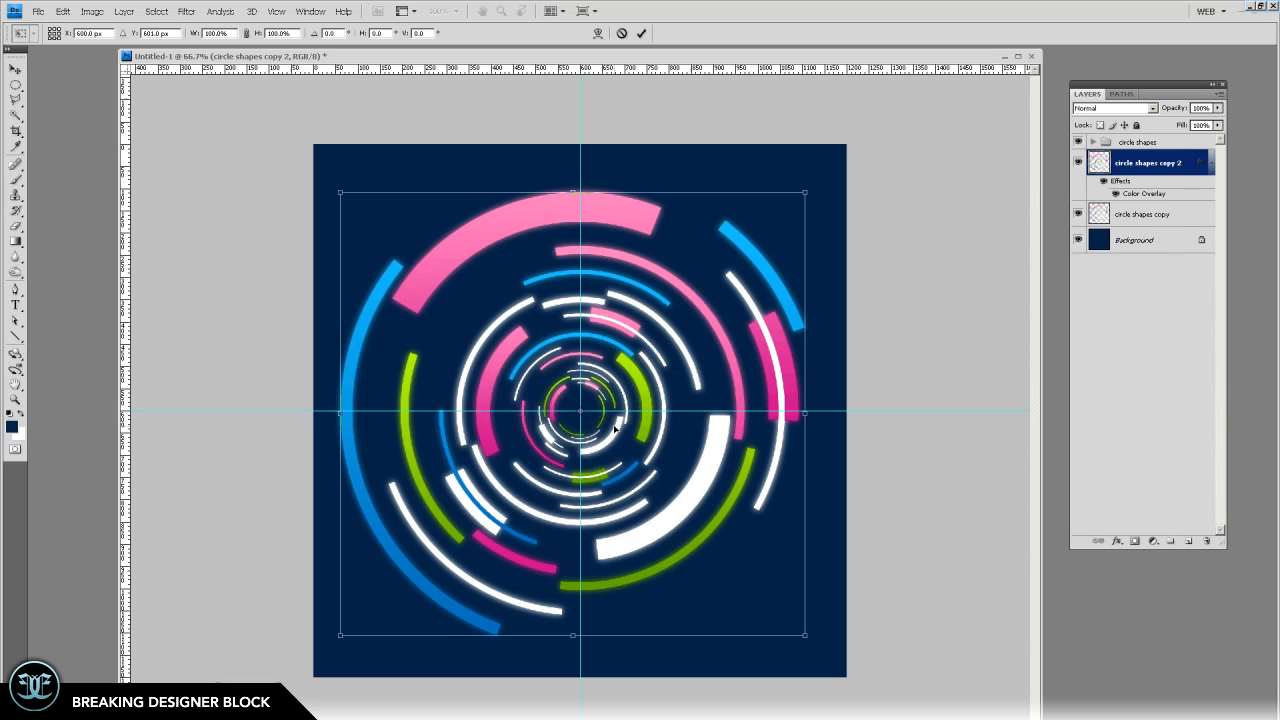
{"action": "left_click_drag", "start_coordinate": [806, 192], "coordinate": [814, 184]}
{"action": "key", "text": "Return"}
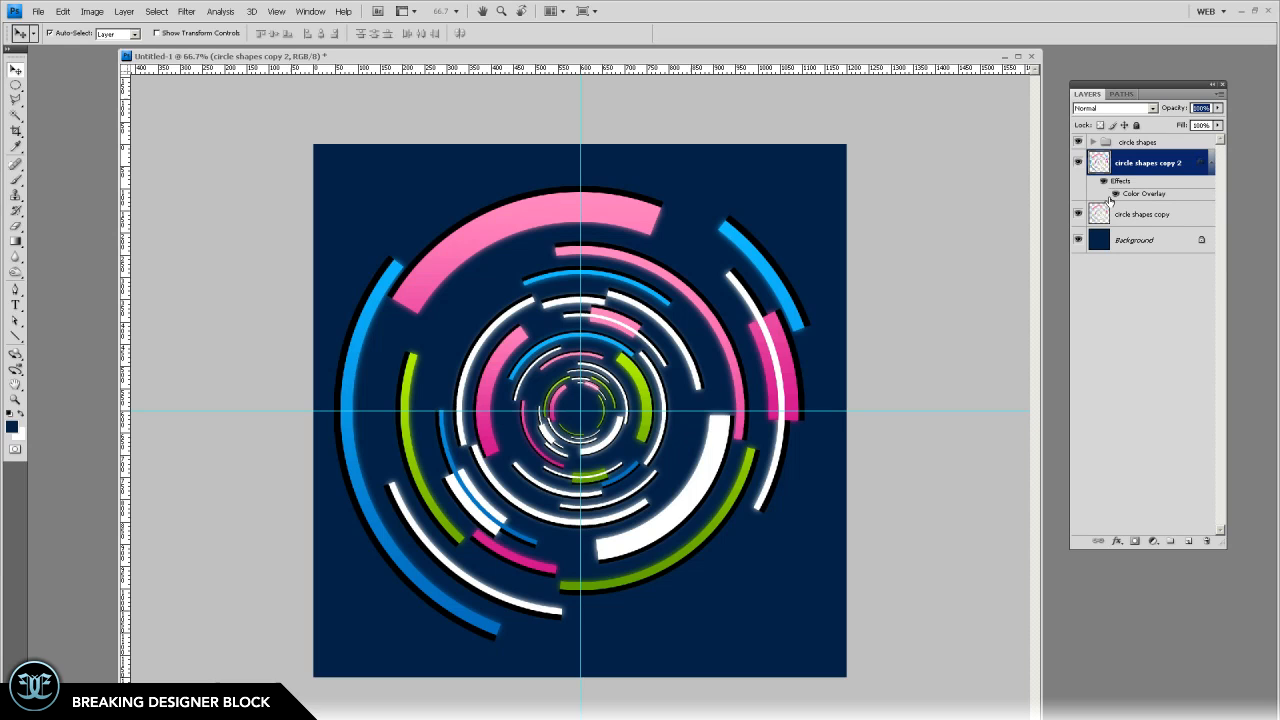
{"action": "type", "text": "25"}
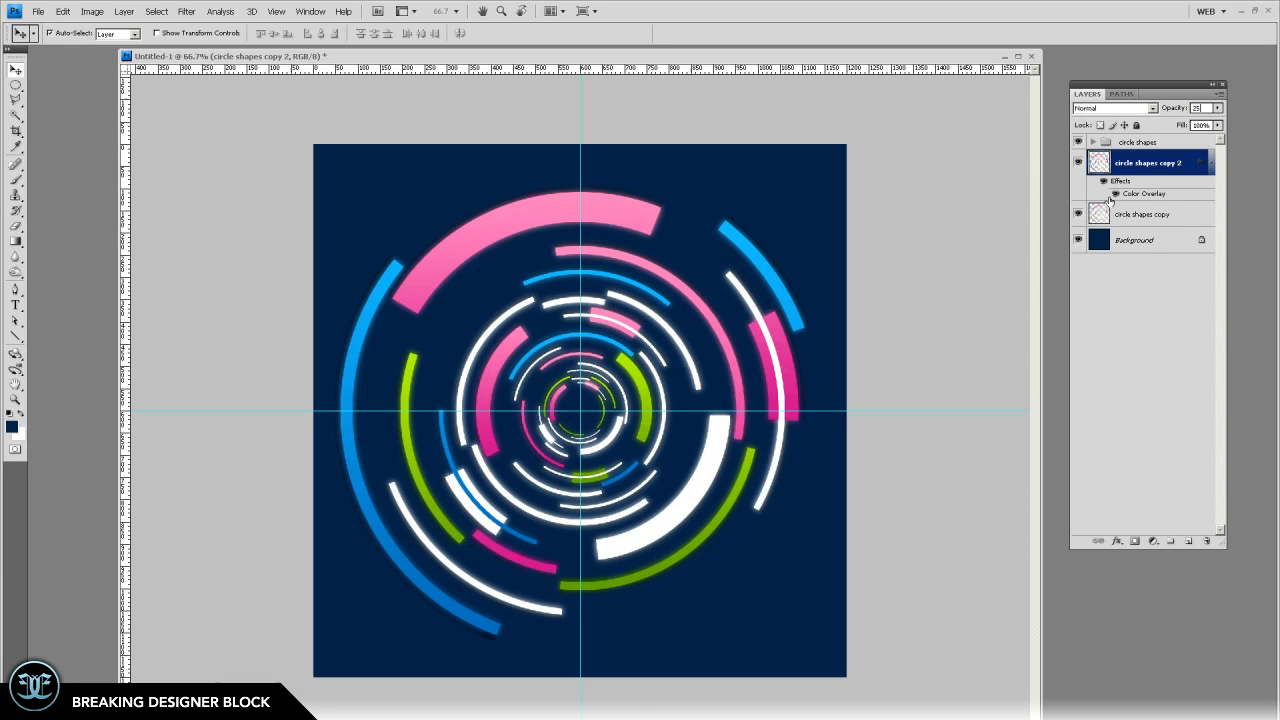
Duplicate the circle shapes group a third time, merge this copy into one layer and place it directly beneath the group
{"action": "left_click", "coordinate": [260, 247]}
{"action": "left_click_drag", "start_coordinate": [1136, 142], "coordinate": [1190, 540]}
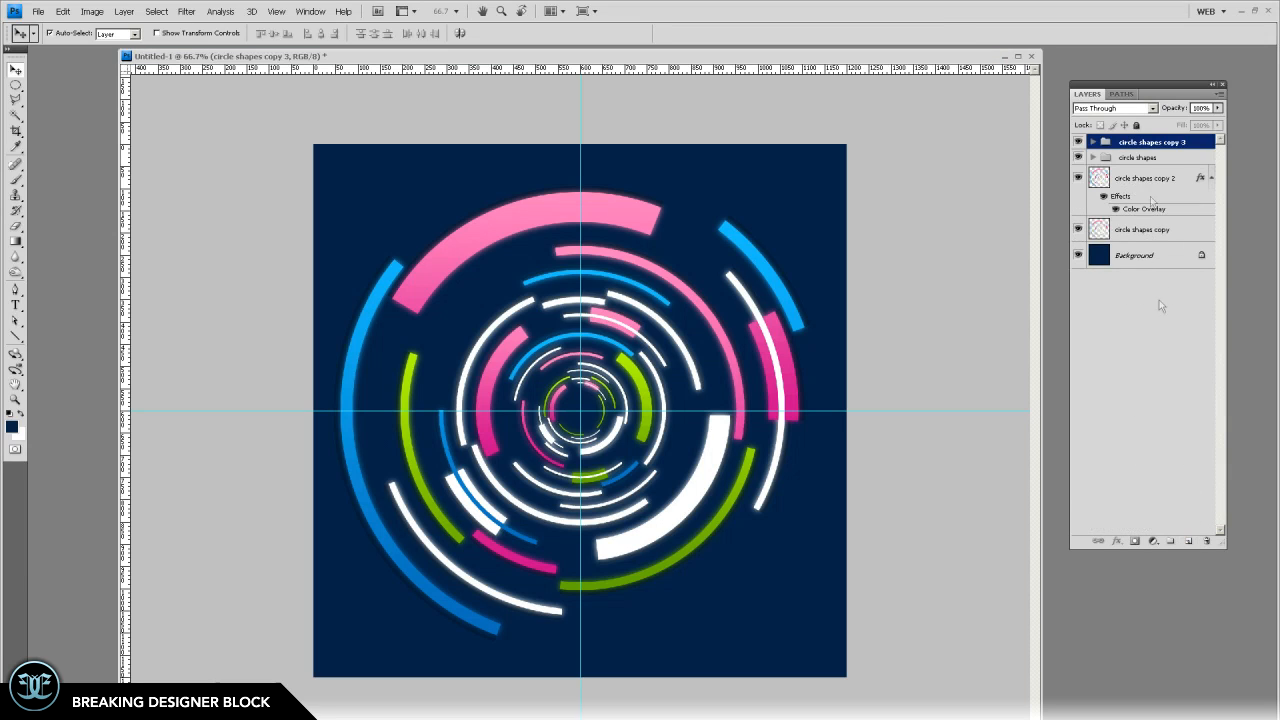
{"action": "key", "text": "ctrl+e"}
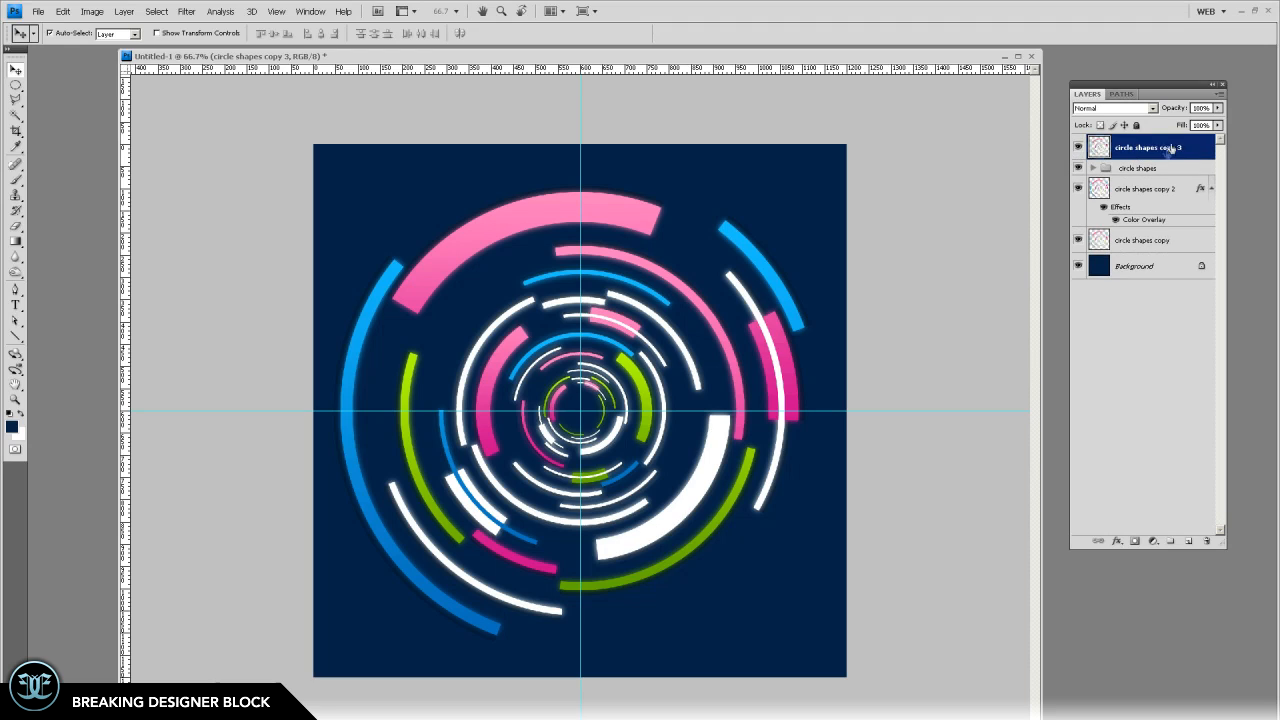
{"action": "left_click_drag", "start_coordinate": [1158, 150], "coordinate": [1158, 180]}
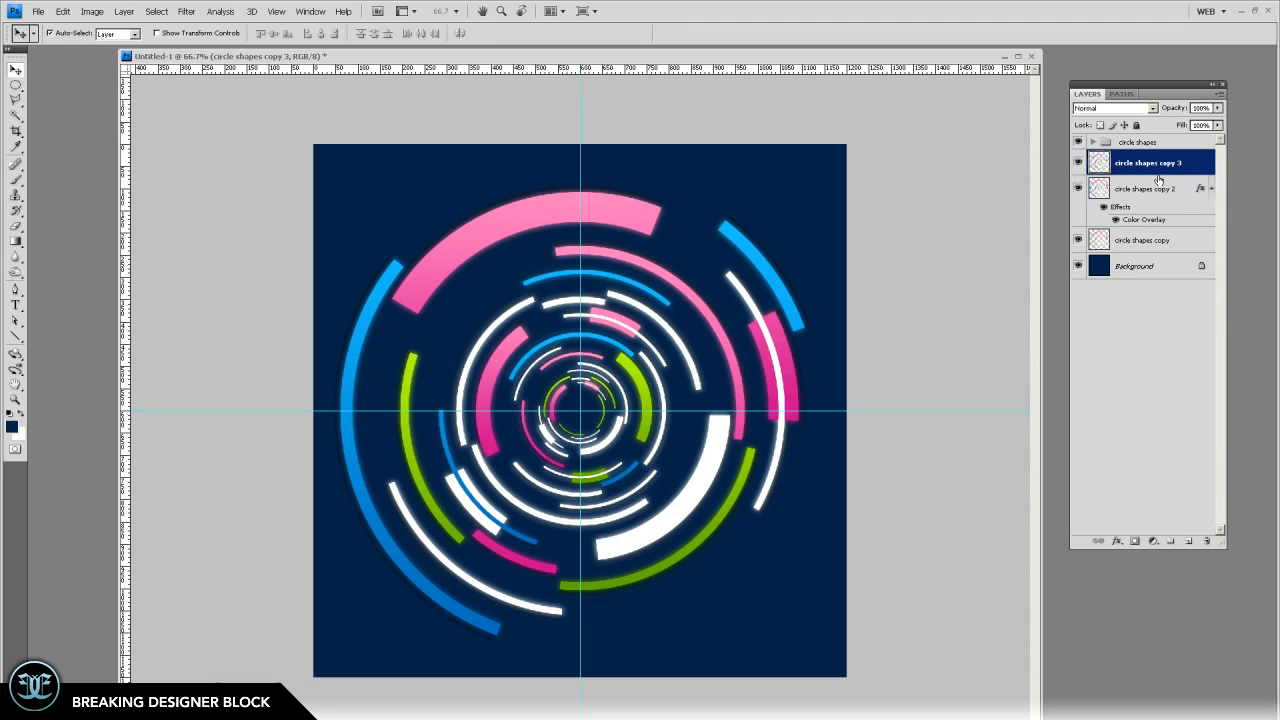
Apply a Radial Blur to the circle shapes copy 3 layer using the Zoom method and Best quality, with the amount slider near its maximum
{"action": "left_click", "coordinate": [185, 12]}
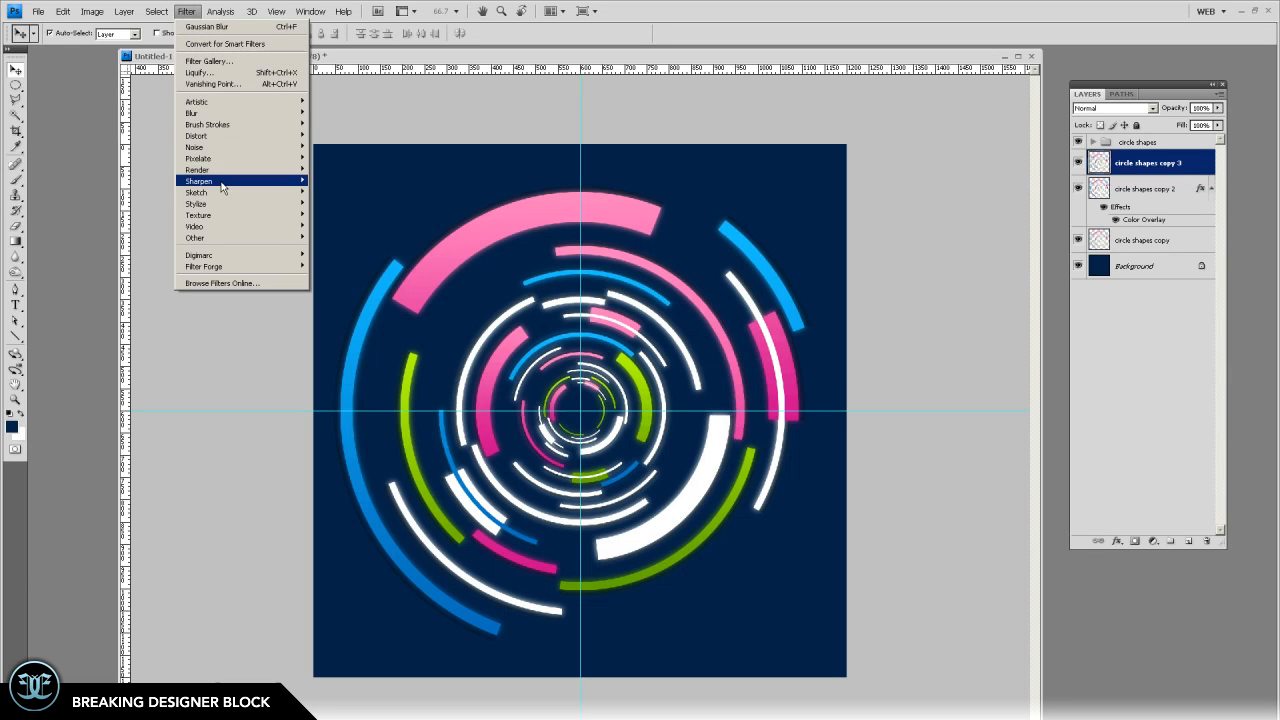
{"action": "mouse_move", "coordinate": [221, 172]}
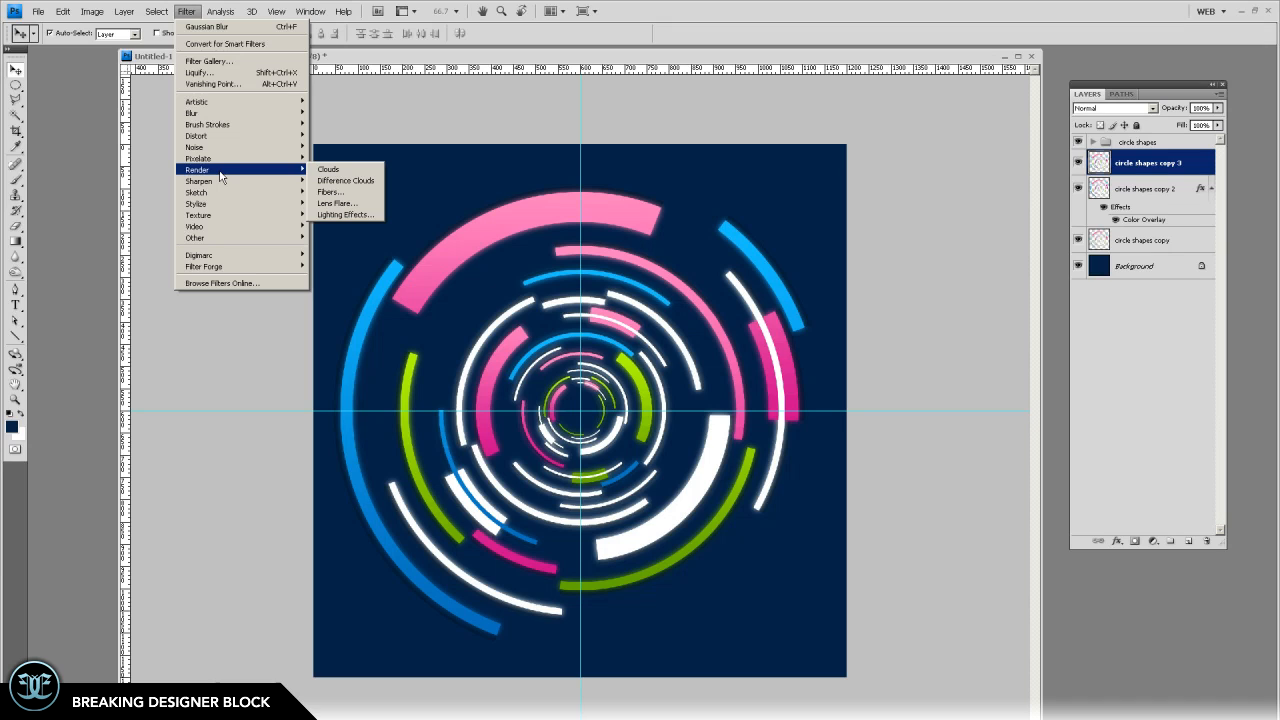
{"action": "mouse_move", "coordinate": [221, 114]}
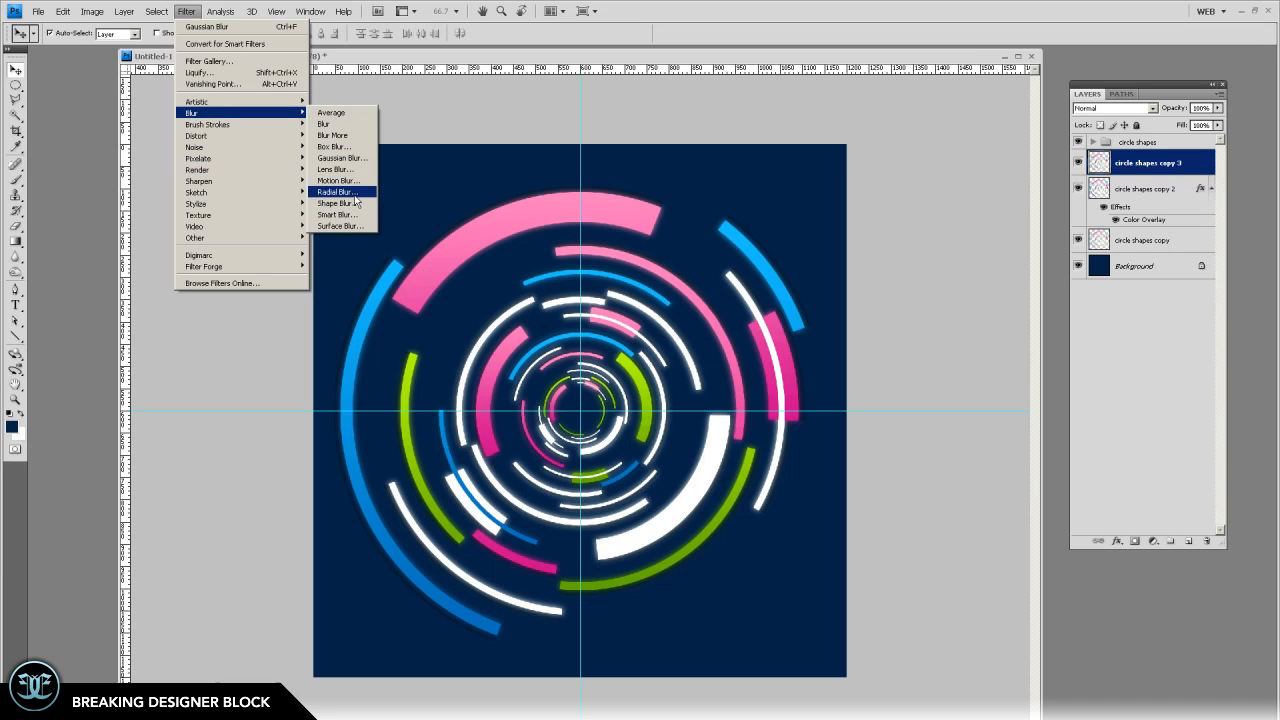
{"action": "left_click", "coordinate": [352, 195]}
{"action": "left_click_drag", "start_coordinate": [637, 217], "coordinate": [808, 215]}
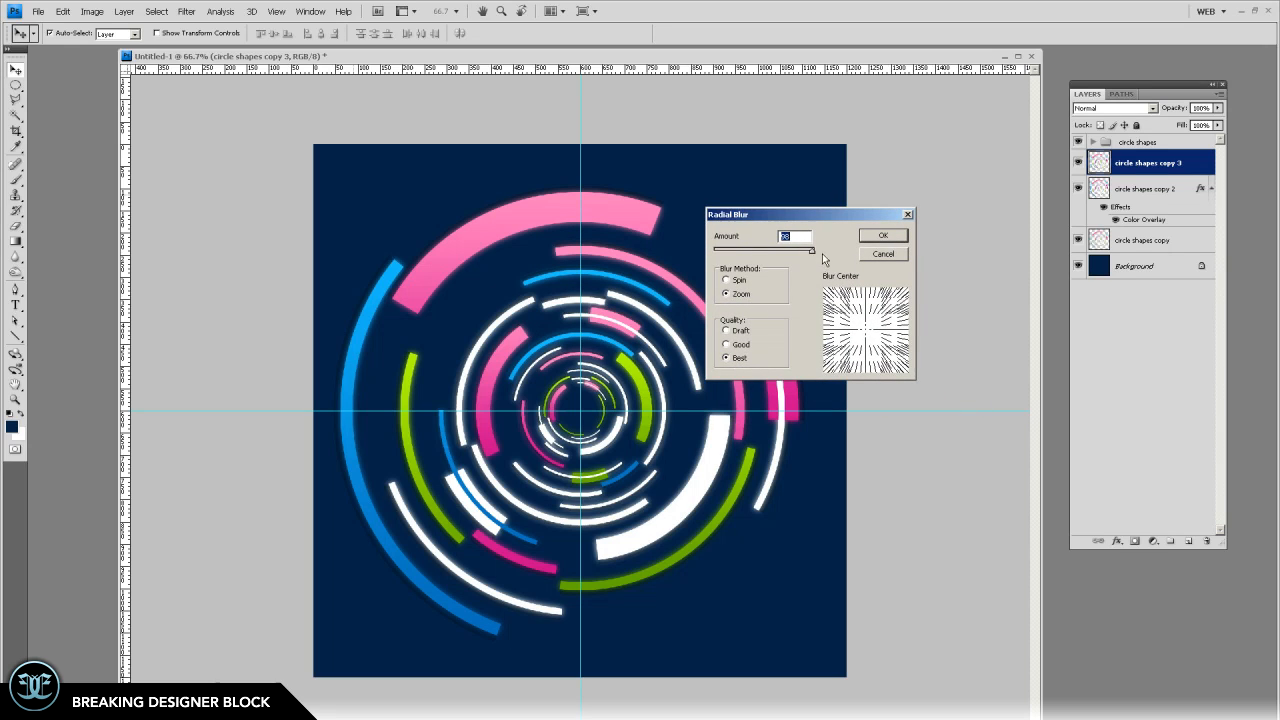
{"action": "mouse_move", "coordinate": [814, 256]}
{"action": "left_mouse_down"}
{"action": "mouse_move", "coordinate": [830, 257]}
{"action": "mouse_move", "coordinate": [817, 256]}
{"action": "left_mouse_up"}
{"action": "key", "text": "Return"}
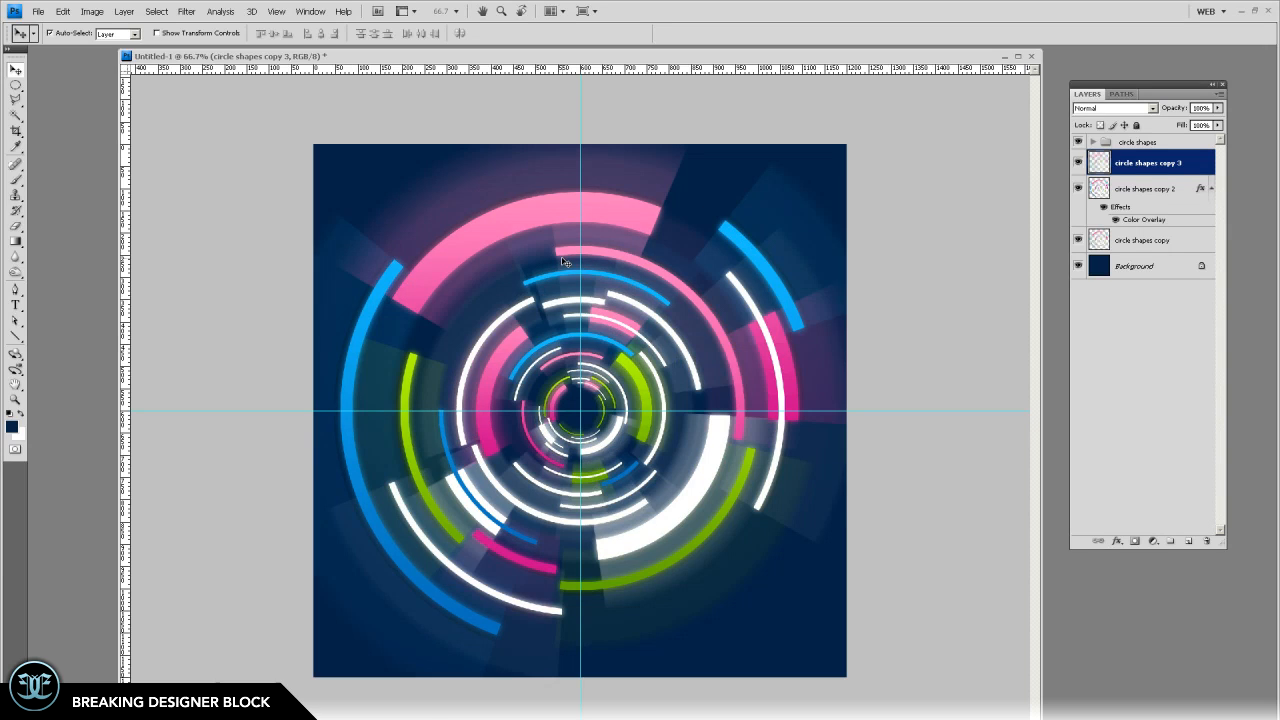
Examine the zoom-blurred streaks around the rings at 100% magnification
{"action": "left_click", "coordinate": [16, 403]}
{"action": "left_click", "coordinate": [572, 395]}
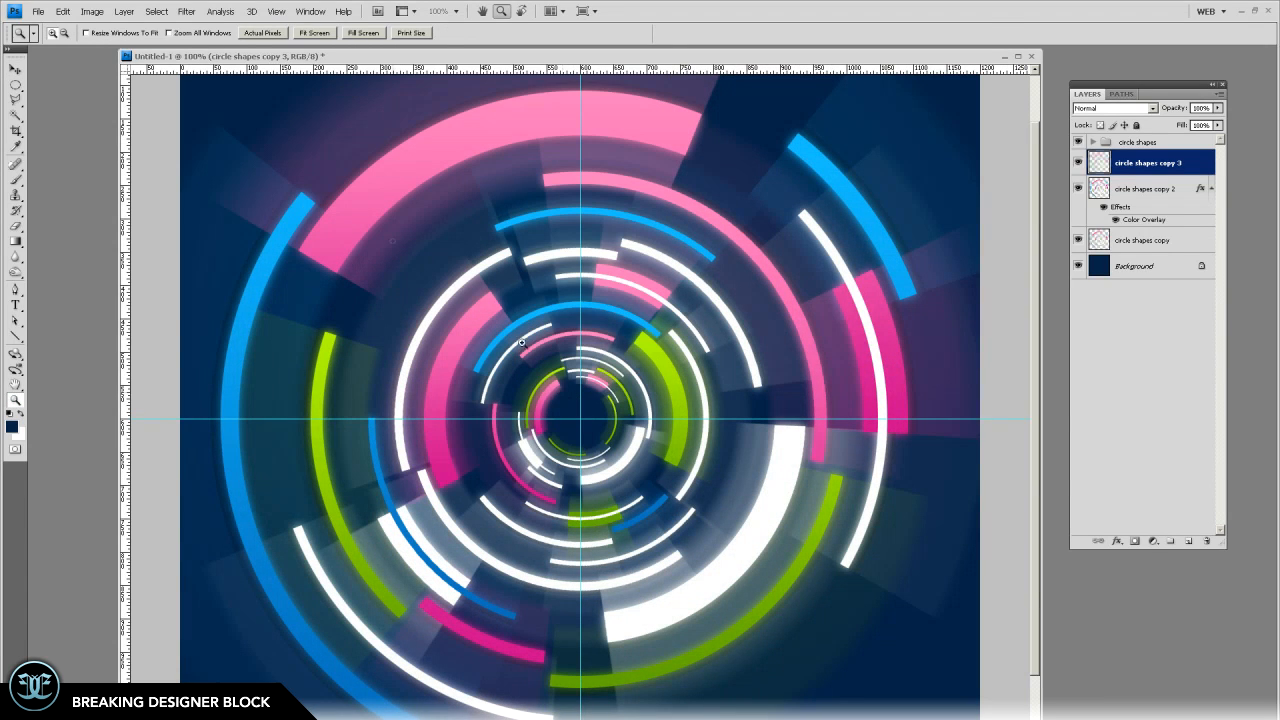
{"action": "key", "text": "v"}
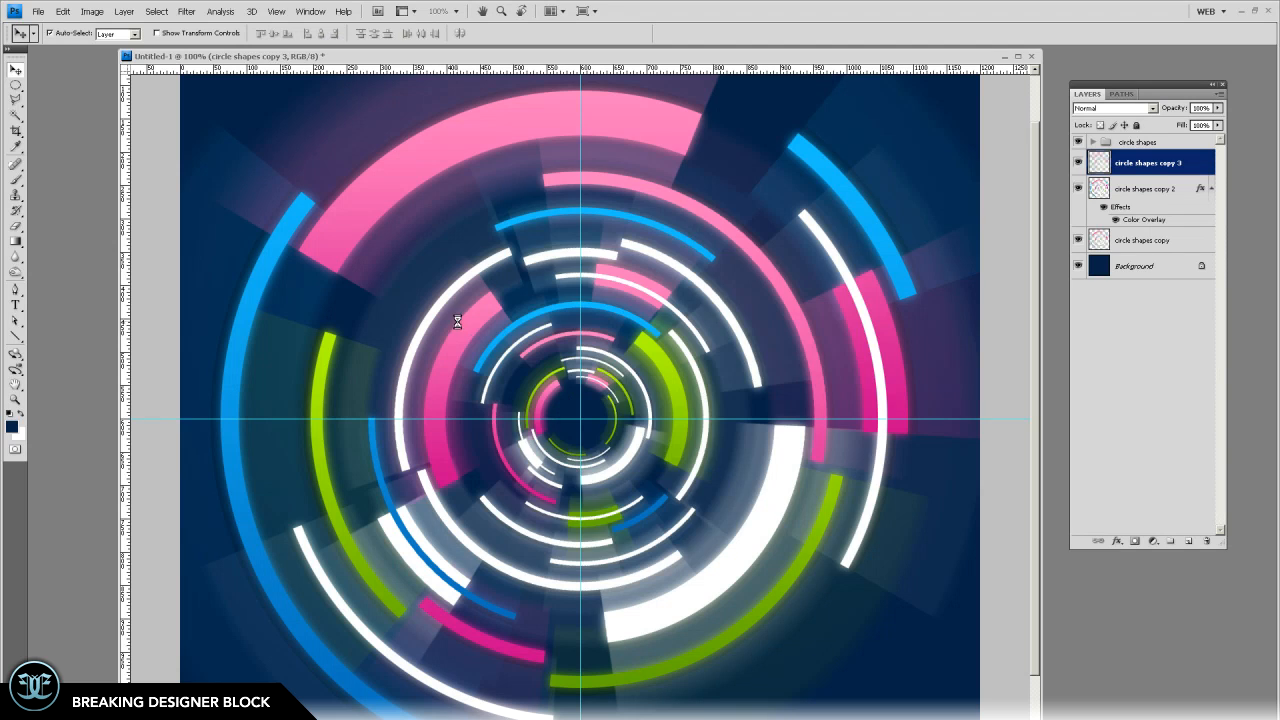
{"action": "key", "text": "ctrl+s"}
{"action": "left_click", "coordinate": [788, 380]}
{"action": "scroll", "coordinate": [688, 437], "scroll_direction": "down", "scroll_amount": 3}
{"action": "scroll", "coordinate": [692, 437], "scroll_direction": "up", "scroll_amount": 3}
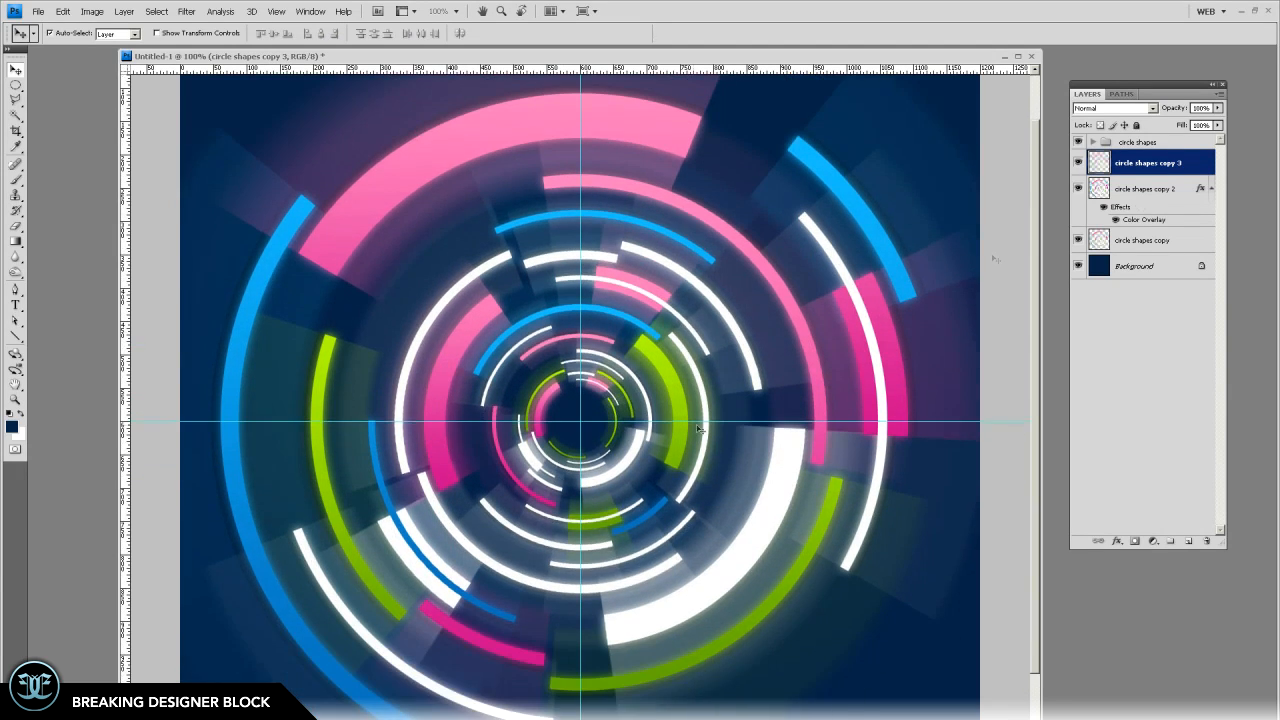
Duplicate the circle shapes group once more and merge the copy into a single layer above the group
{"action": "left_click", "coordinate": [1137, 143]}
{"action": "left_click_drag", "start_coordinate": [1117, 147], "coordinate": [1188, 540]}
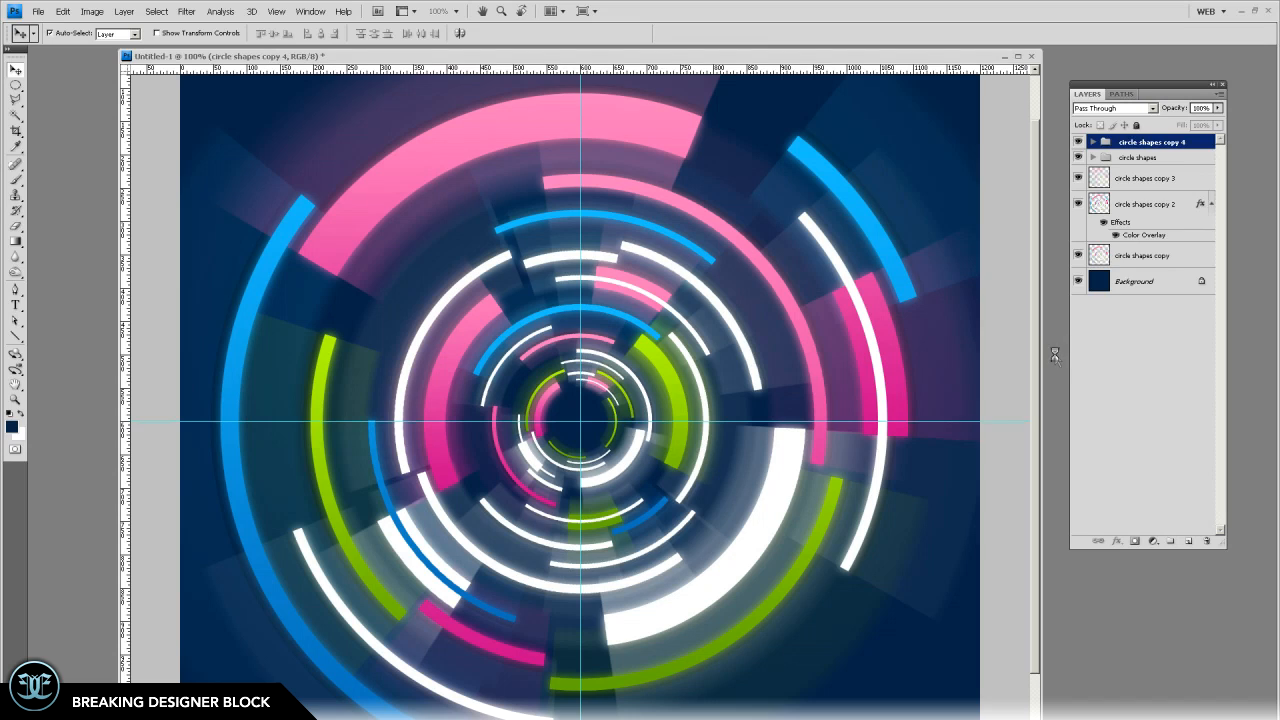
{"action": "key", "text": "ctrl+e"}
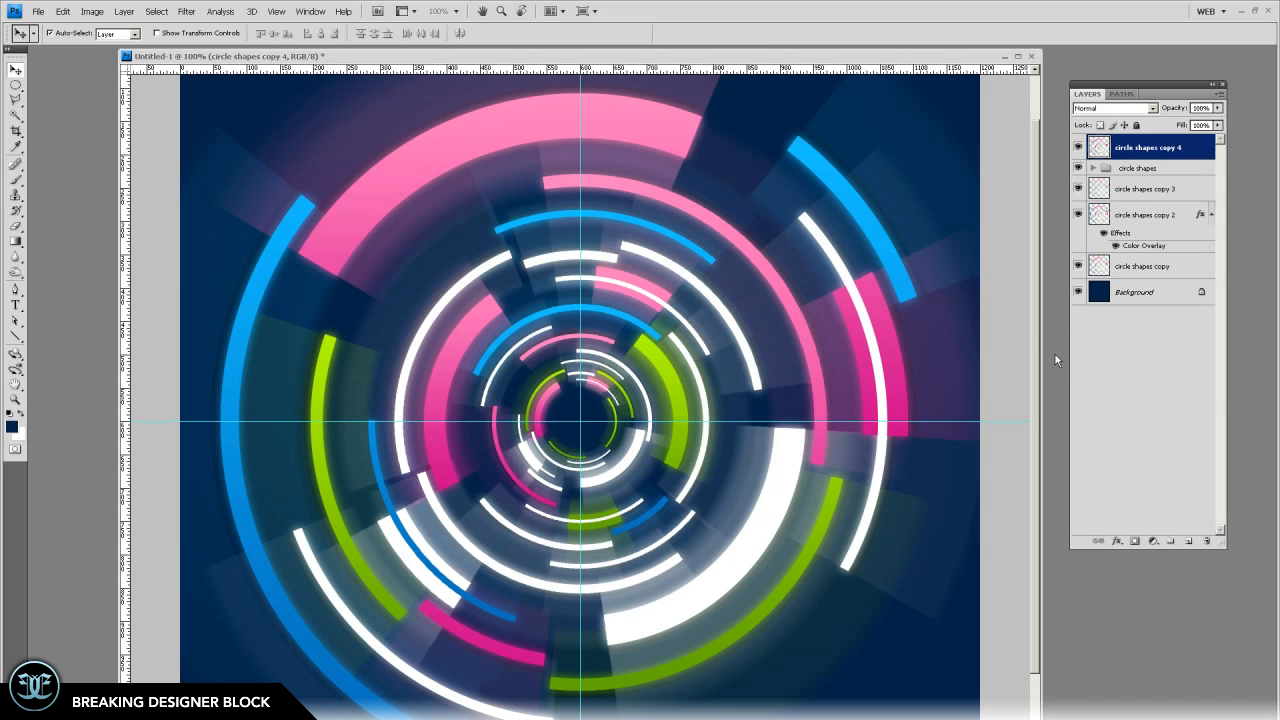
Give the circle shapes copy 4 layer a thin pale yellow (ffffd0) Inner Glow in Screen mode, without a Stroke
{"action": "left_click", "coordinate": [1117, 541]}
{"action": "left_click", "coordinate": [1134, 673]}
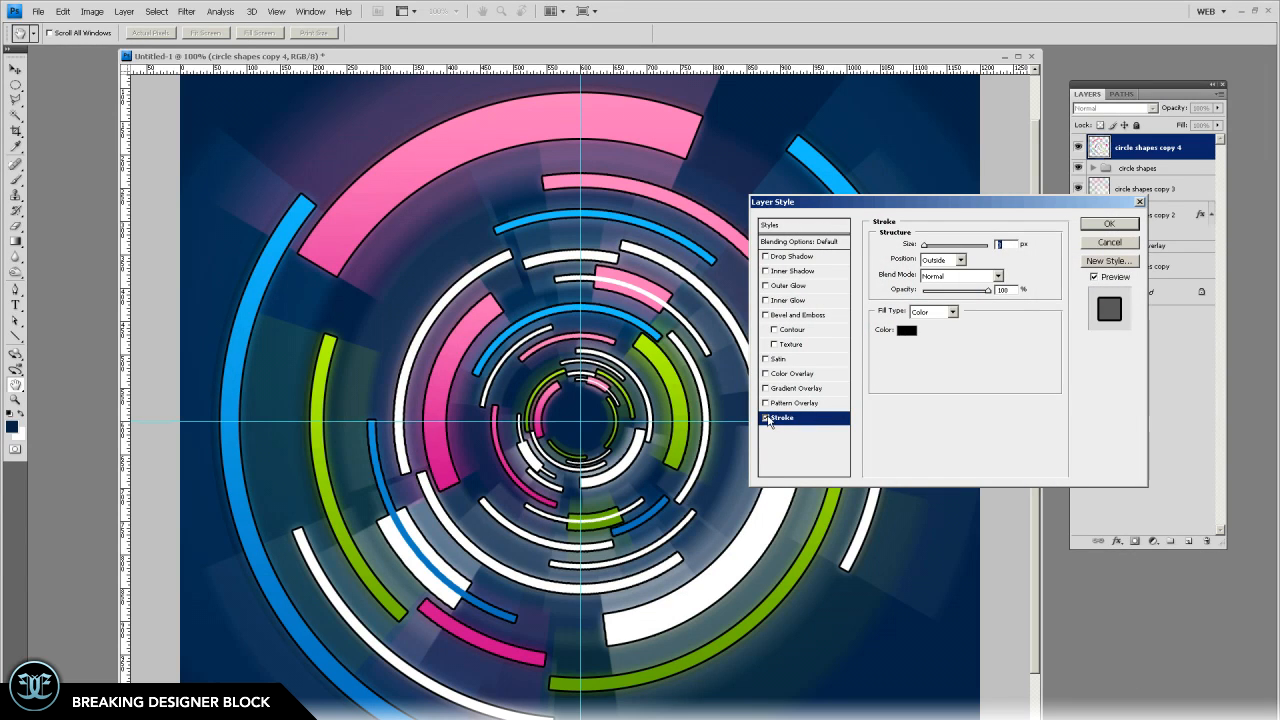
{"action": "left_click", "coordinate": [767, 418]}
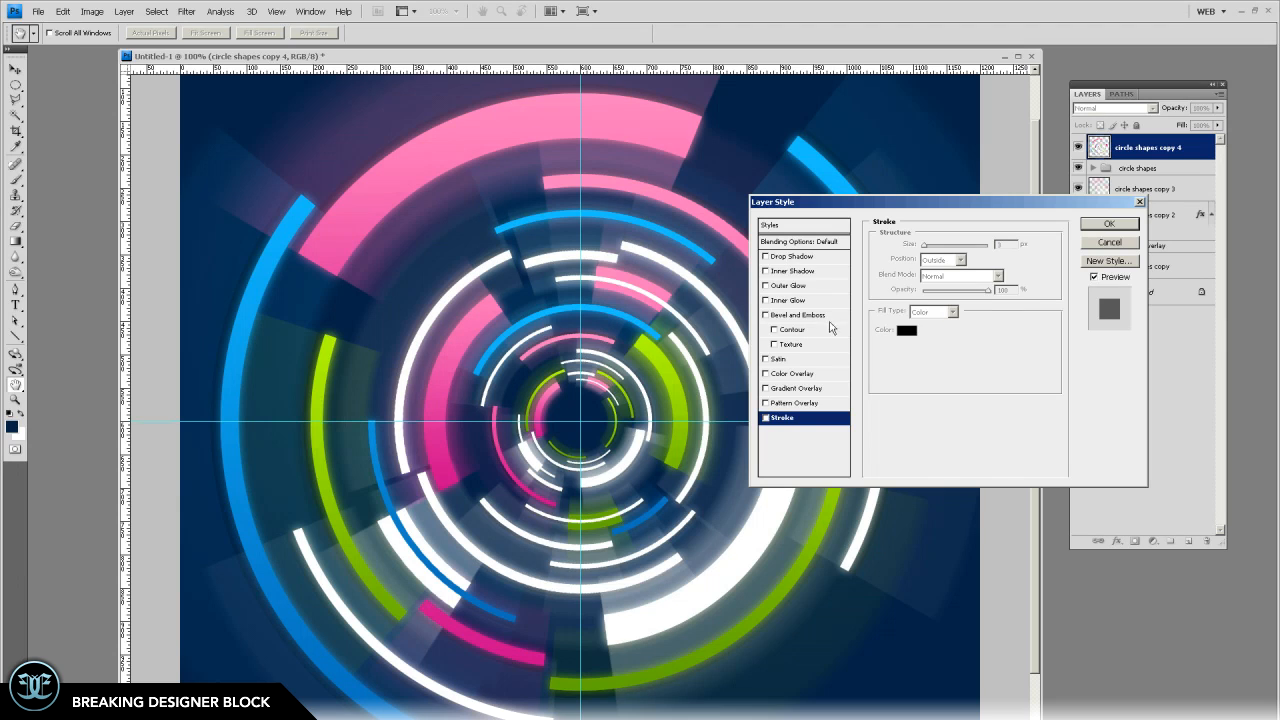
{"action": "left_click", "coordinate": [806, 300]}
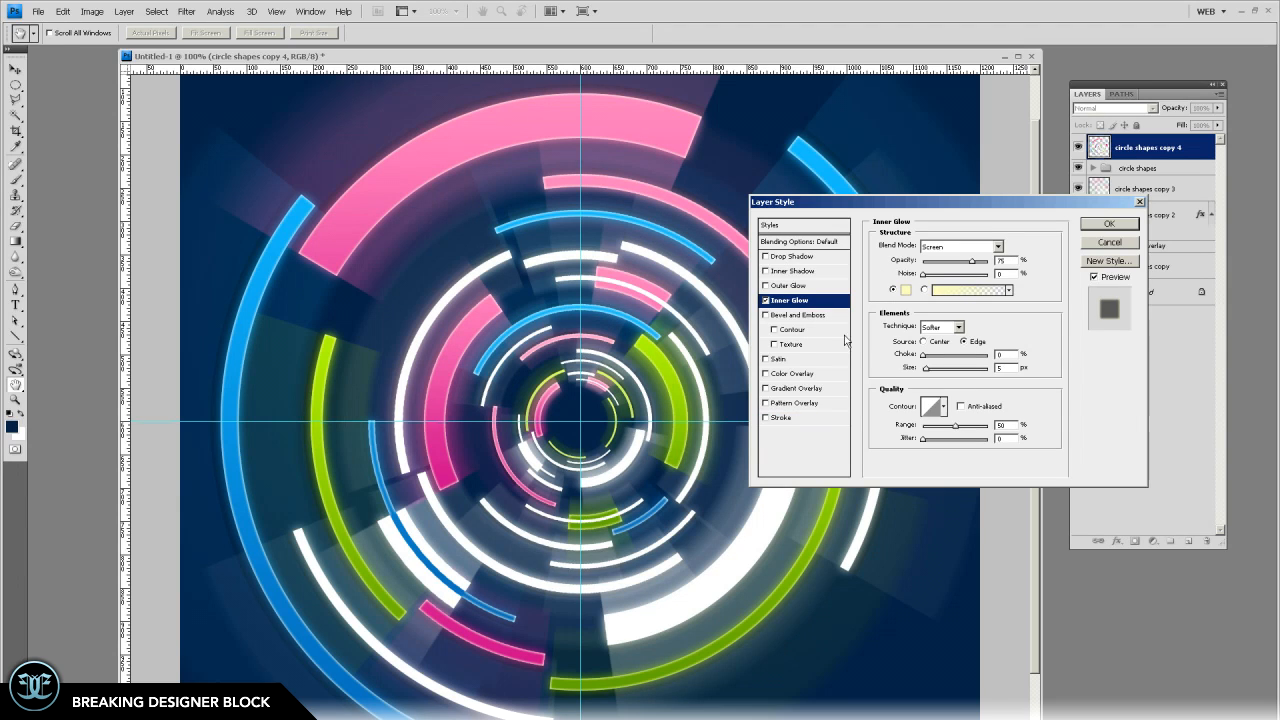
{"action": "left_click", "coordinate": [905, 290]}
{"action": "left_click_drag", "start_coordinate": [640, 285], "coordinate": [634, 270]}
{"action": "left_click", "coordinate": [888, 262]}
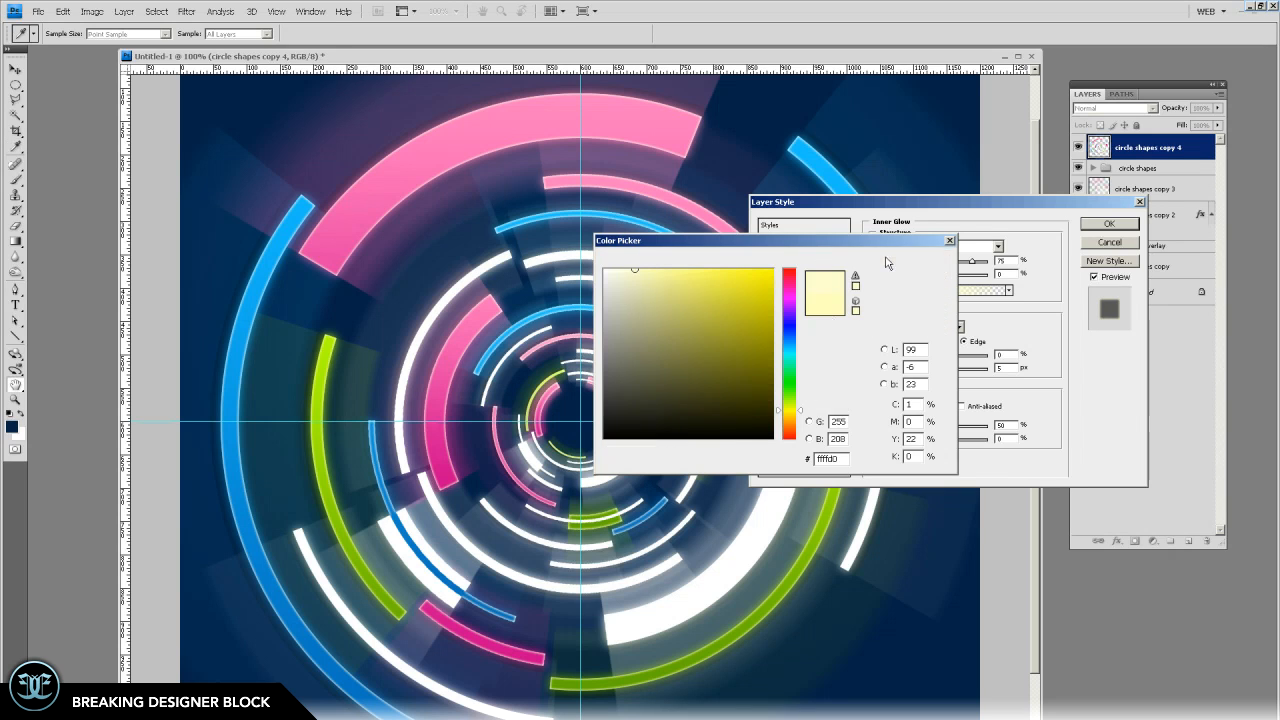
{"action": "left_click", "coordinate": [998, 246]}
{"action": "left_click", "coordinate": [985, 222]}
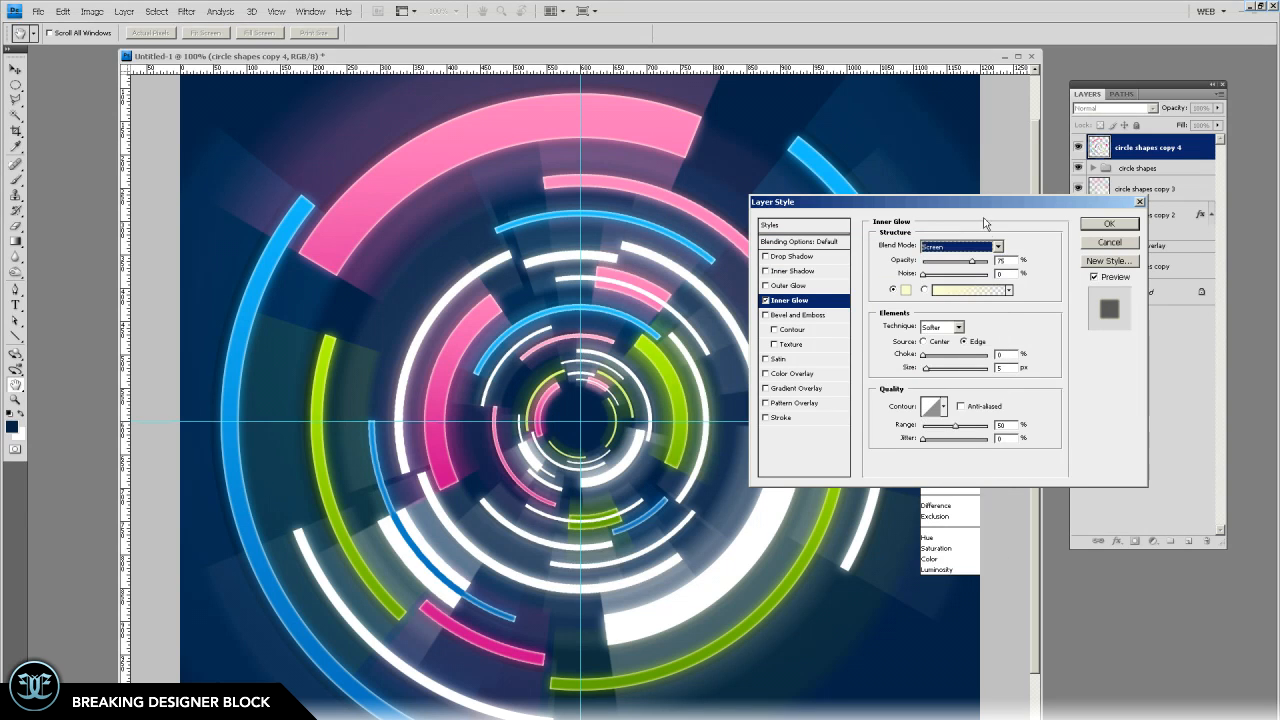
{"action": "left_click_drag", "start_coordinate": [929, 377], "coordinate": [925, 374]}
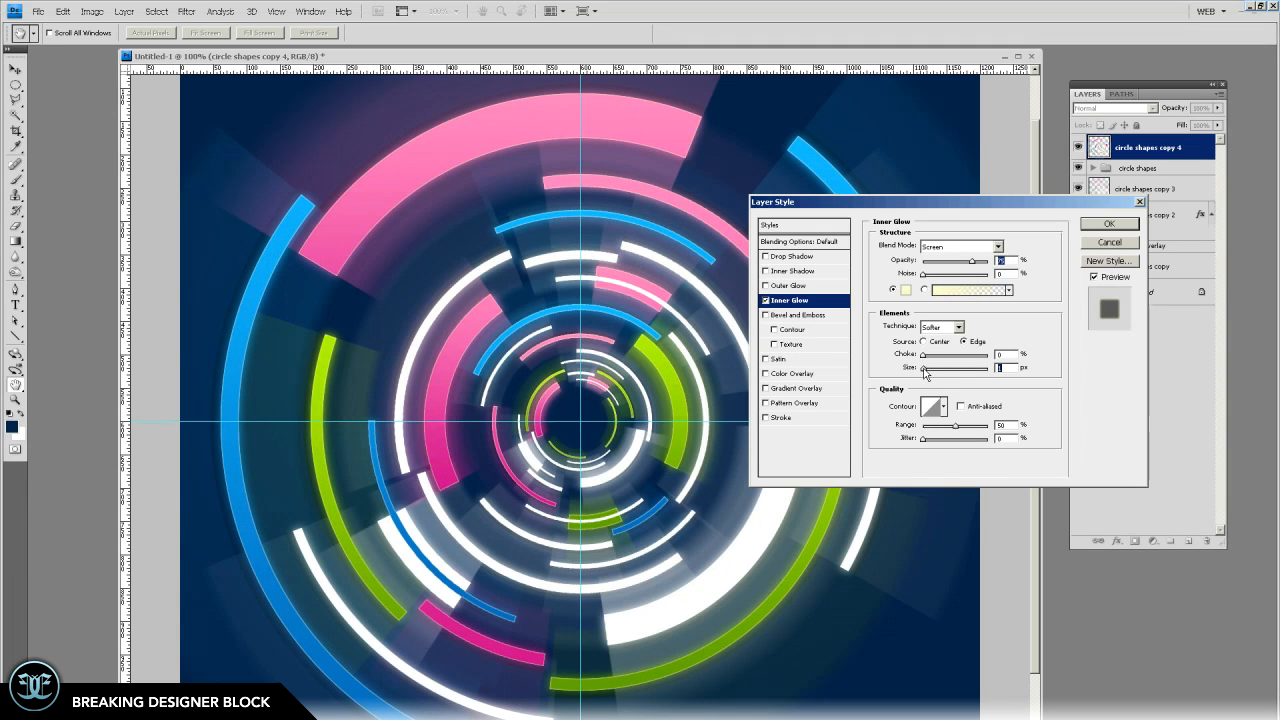
Reduce the fill opacity of the circle shapes copy 4 layer to 0% in its blending options and apply the style
{"action": "left_click", "coordinate": [806, 242]}
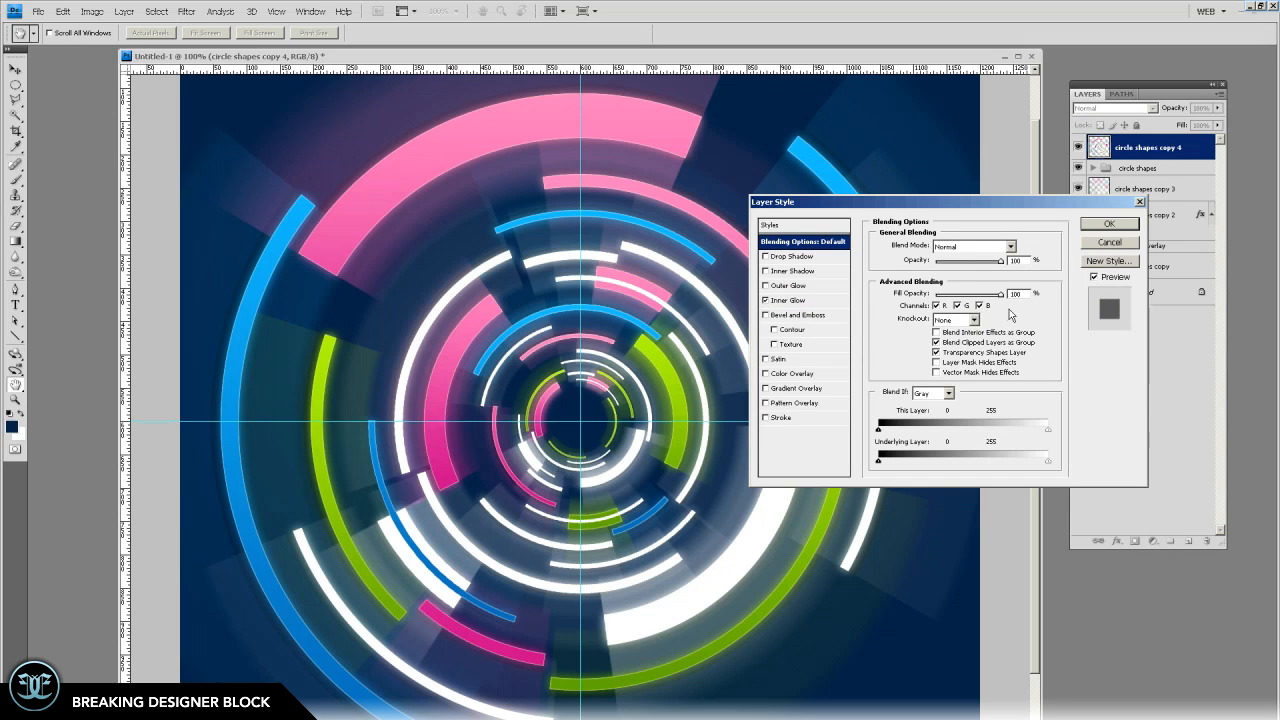
{"action": "left_click_drag", "start_coordinate": [1000, 294], "coordinate": [862, 300]}
{"action": "left_click", "coordinate": [1109, 224]}
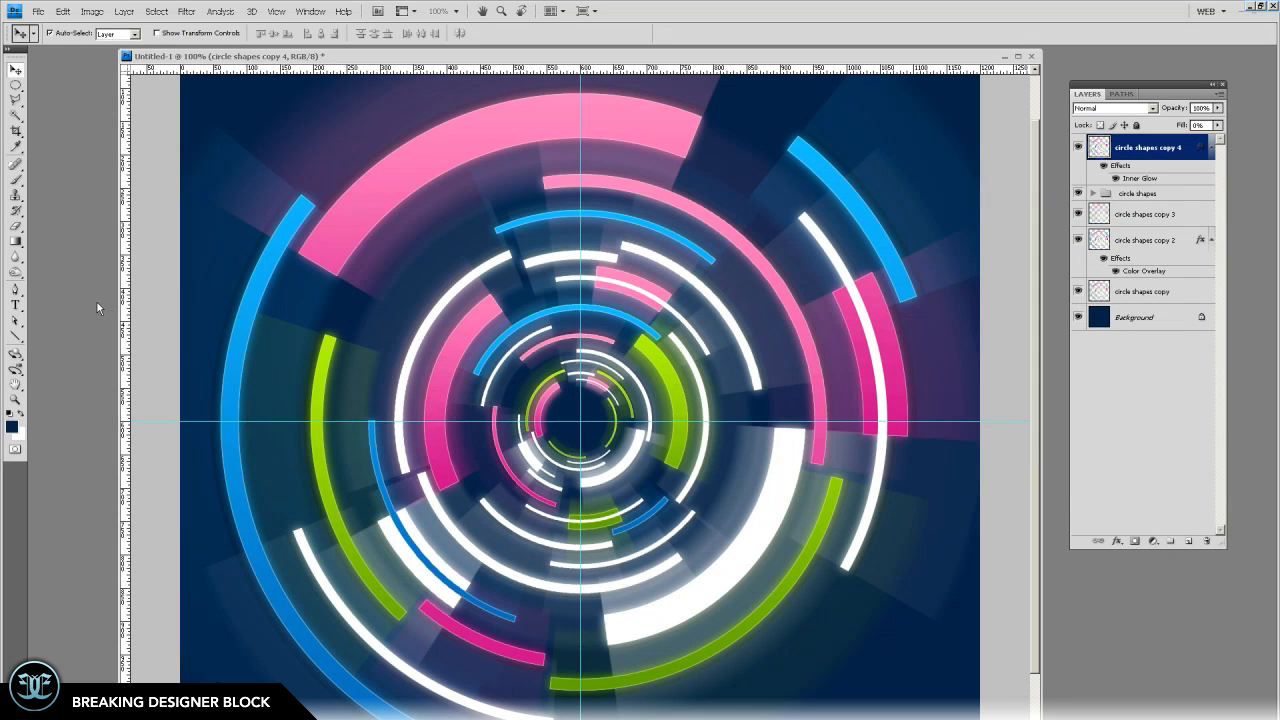
Open the rock texture image 1363125_38969394.jpg and copy its layer into the ring design
{"action": "key", "text": "ctrl+o"}
{"action": "left_click", "coordinate": [565, 275]}
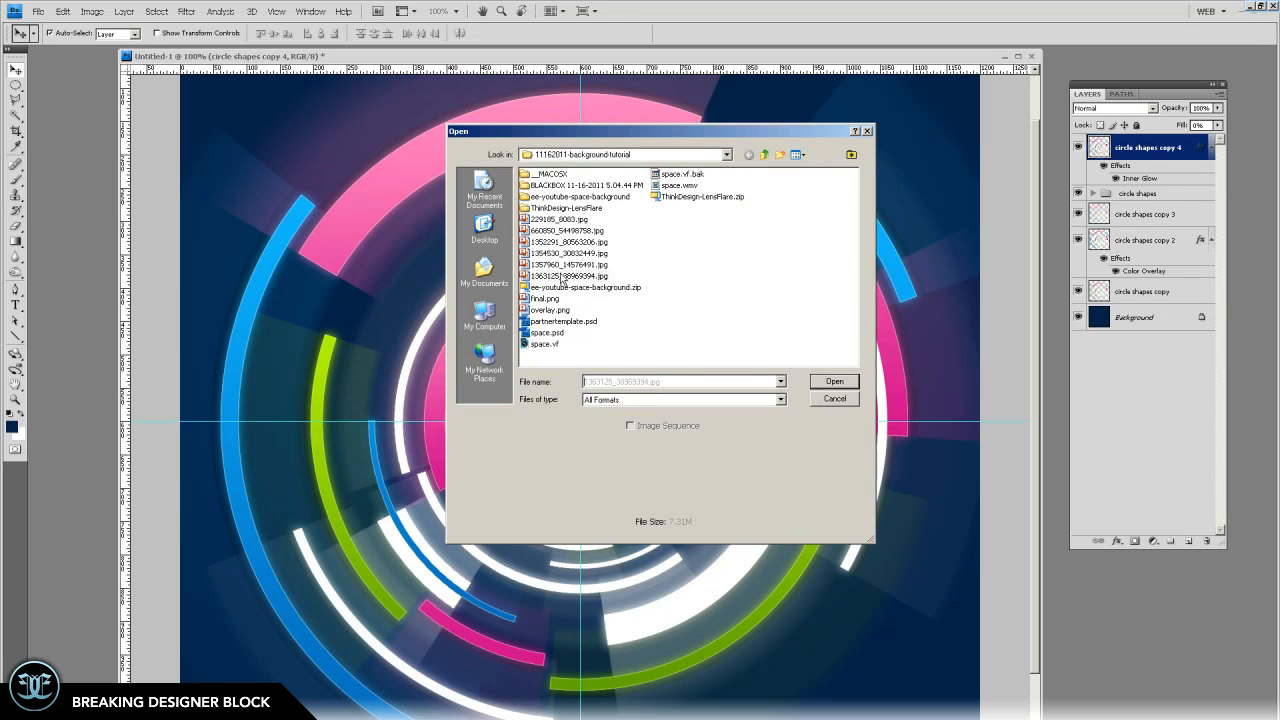
{"action": "left_click", "coordinate": [700, 156]}
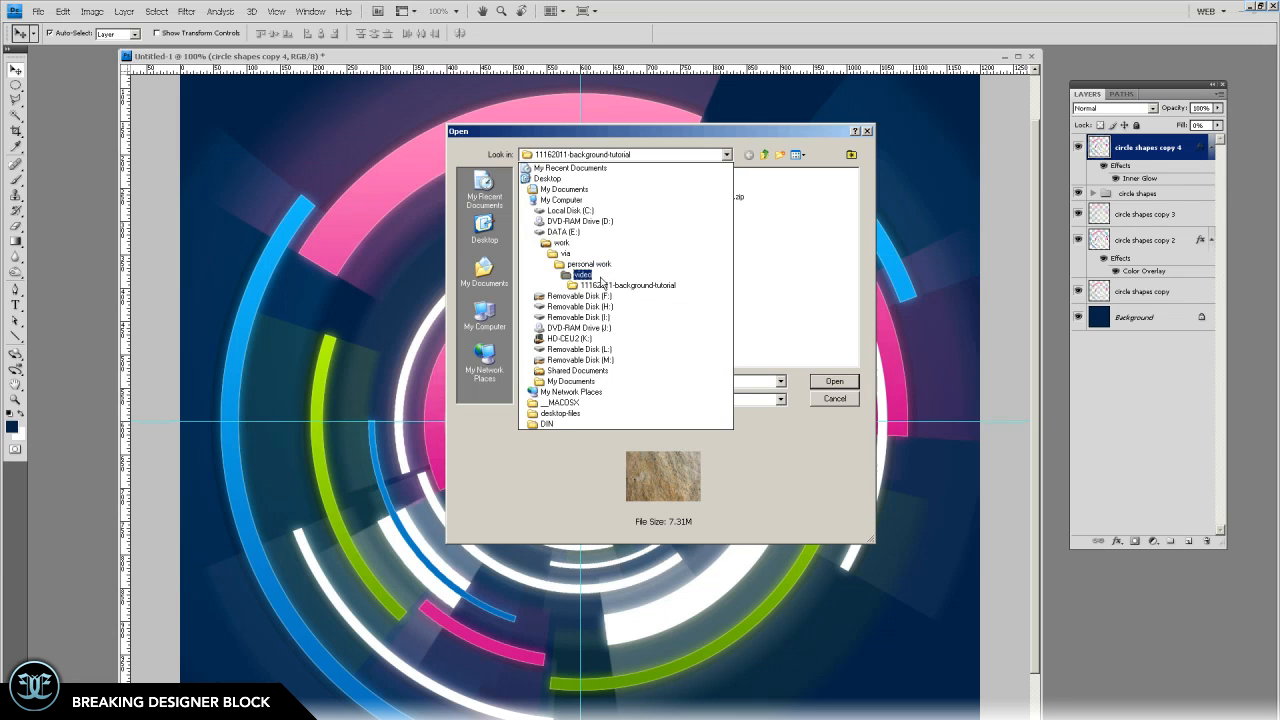
{"action": "left_click", "coordinate": [798, 304]}
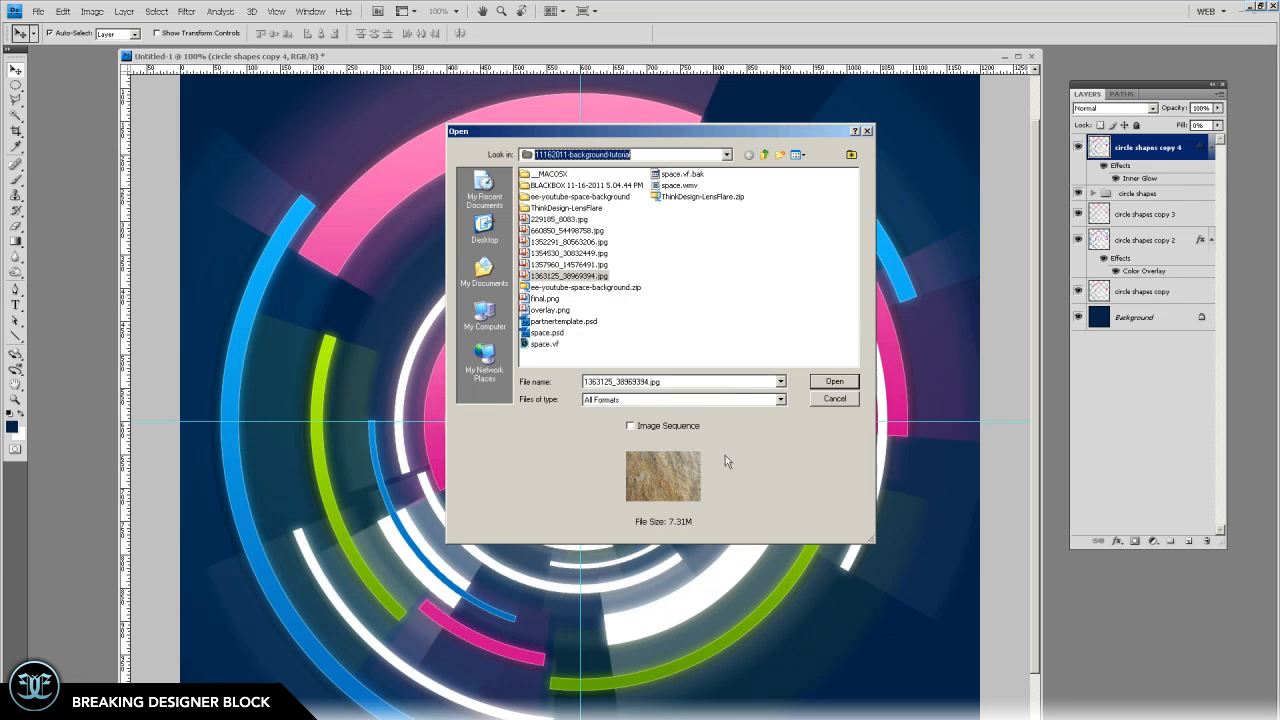
{"action": "left_click", "coordinate": [822, 382]}
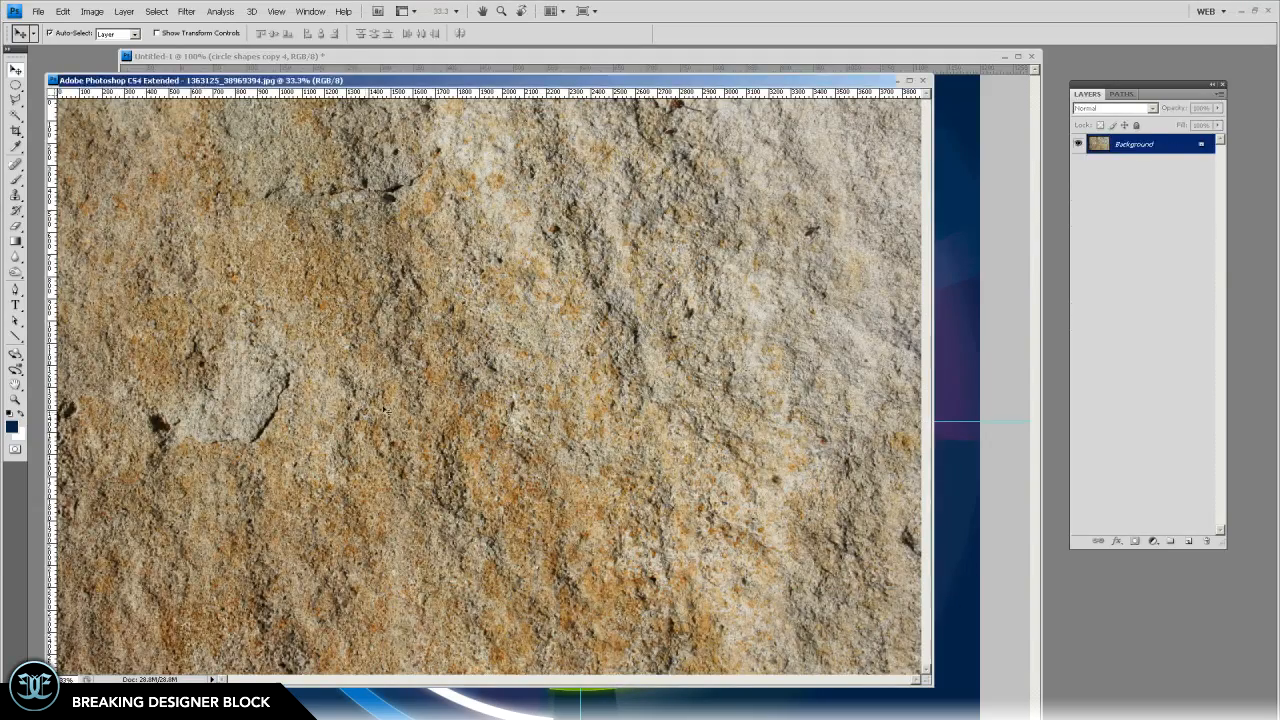
{"action": "left_click_drag", "start_coordinate": [1120, 150], "coordinate": [960, 200]}
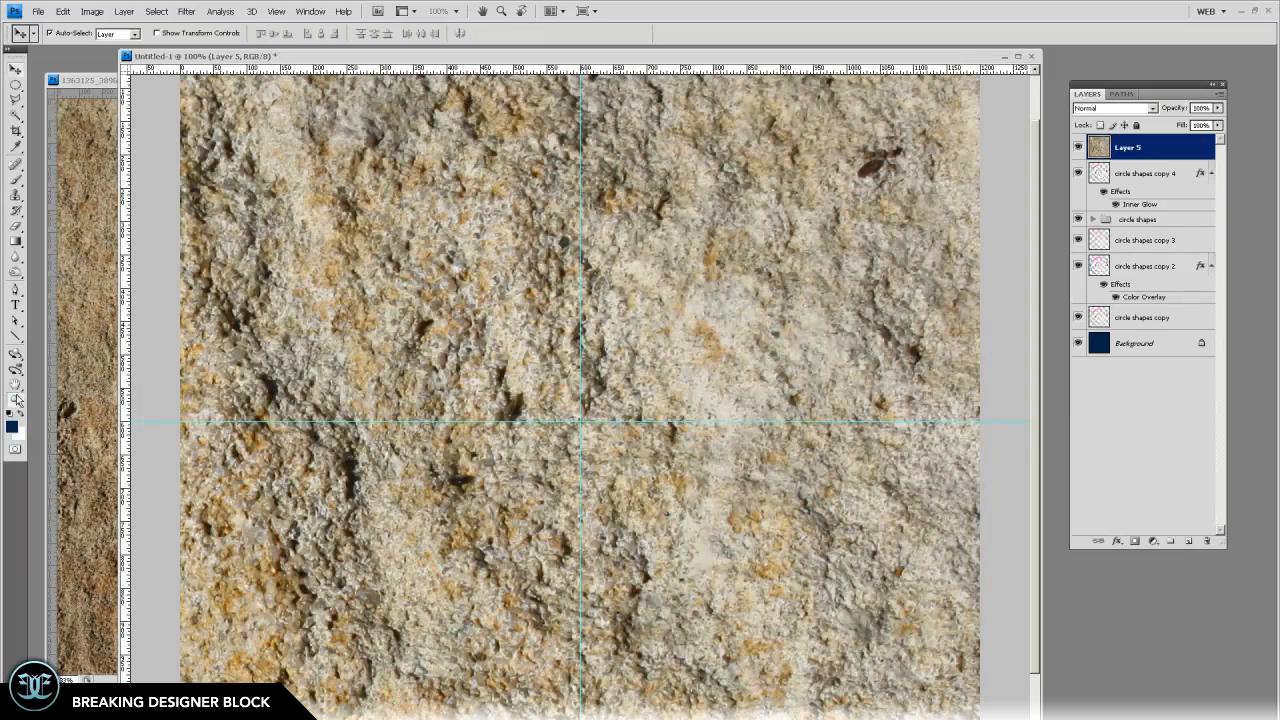
Close the source texture image and move the rock texture layer directly above the Background layer
{"action": "key", "text": "z"}
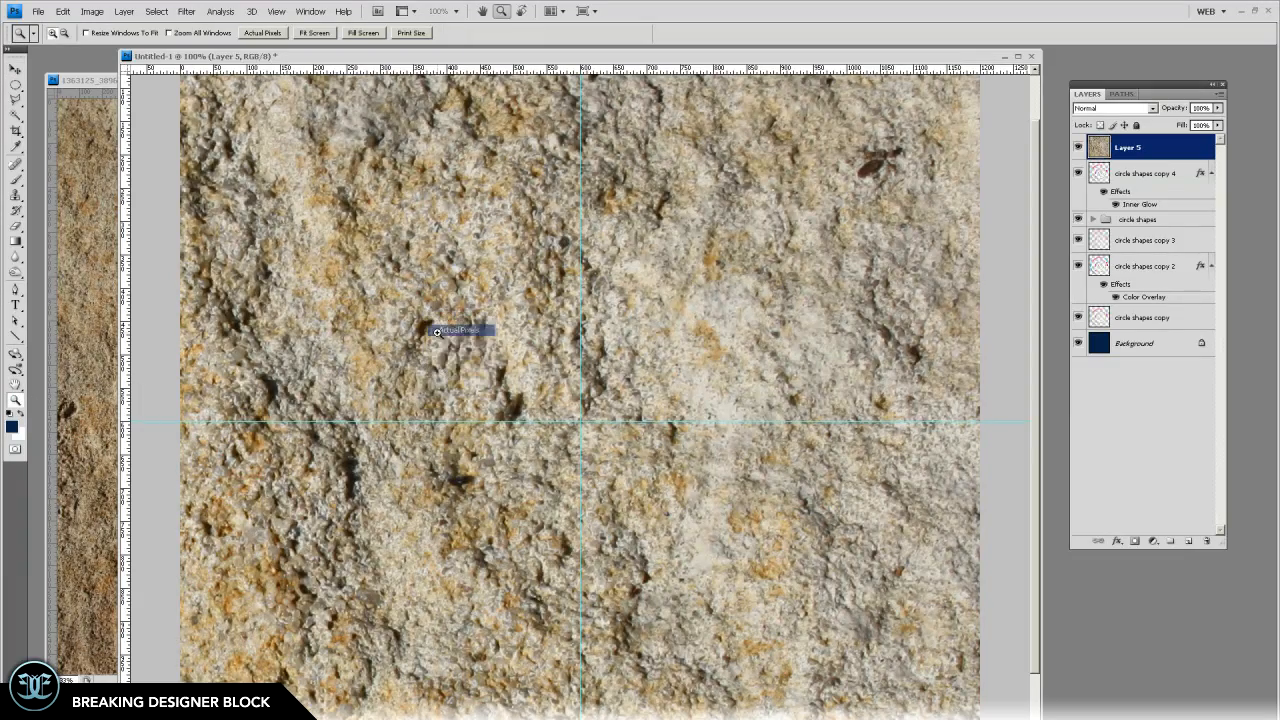
{"action": "left_click", "coordinate": [490, 315], "text": "alt"}
{"action": "left_click", "coordinate": [15, 69]}
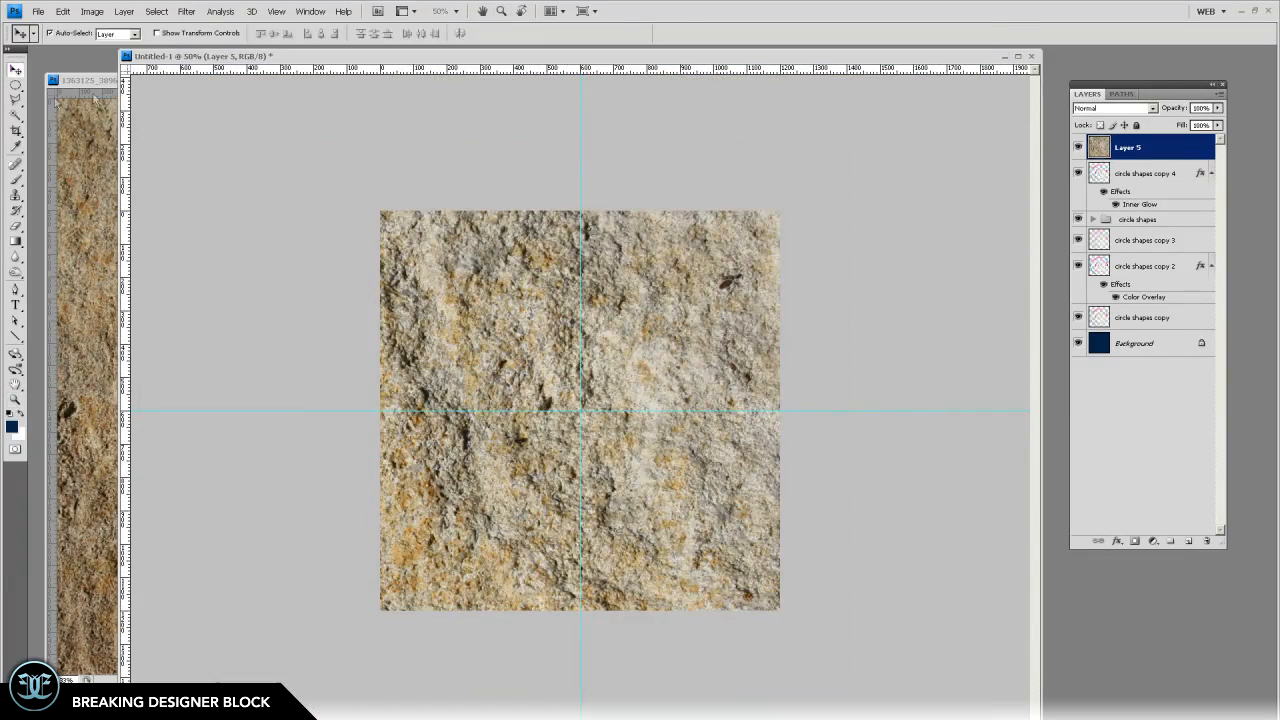
{"action": "left_click", "coordinate": [94, 81]}
{"action": "left_click", "coordinate": [922, 80]}
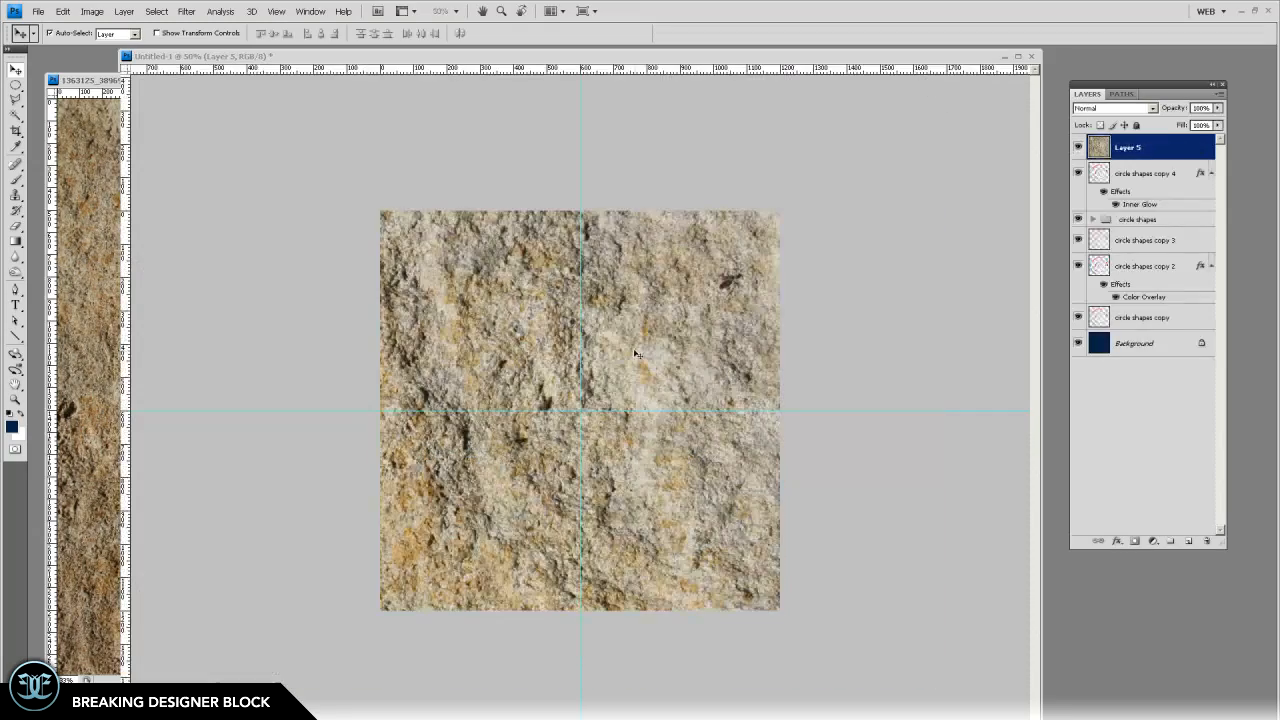
{"action": "left_click_drag", "start_coordinate": [1135, 150], "coordinate": [1152, 332]}
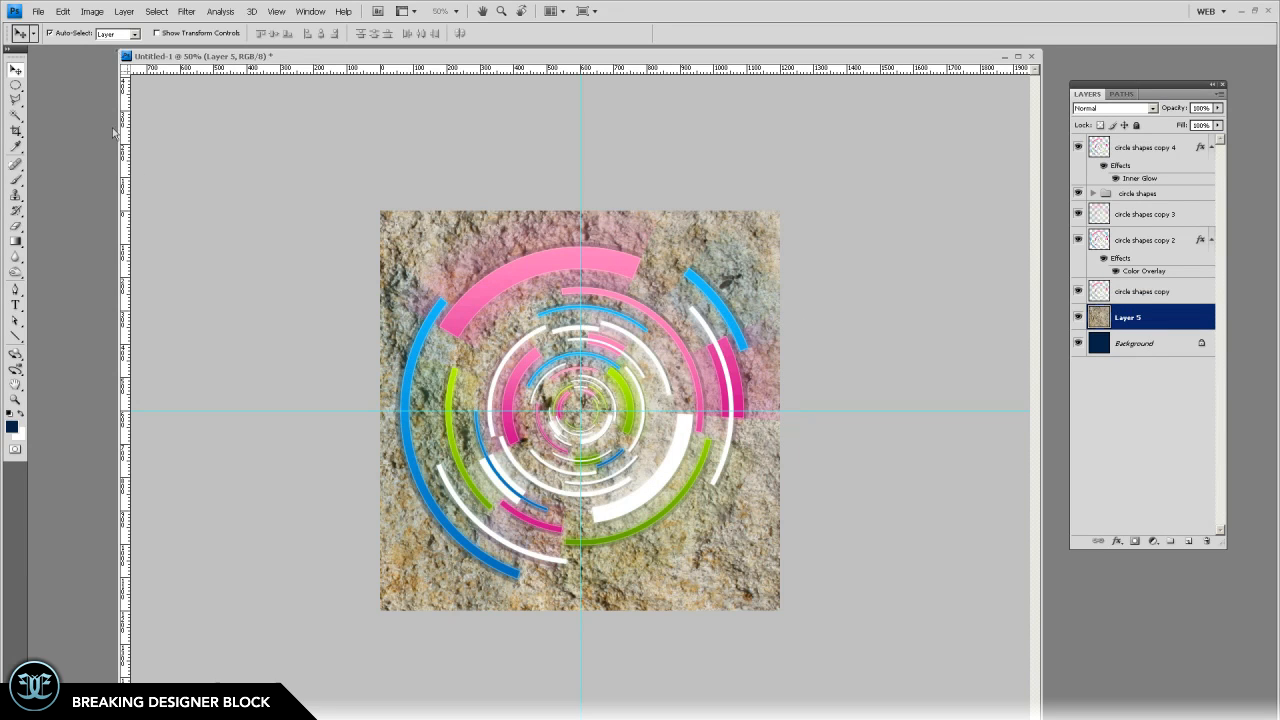
Desaturate the rock texture layer and set its blend mode to Overlay
{"action": "left_click", "coordinate": [92, 11]}
{"action": "mouse_move", "coordinate": [113, 44]}
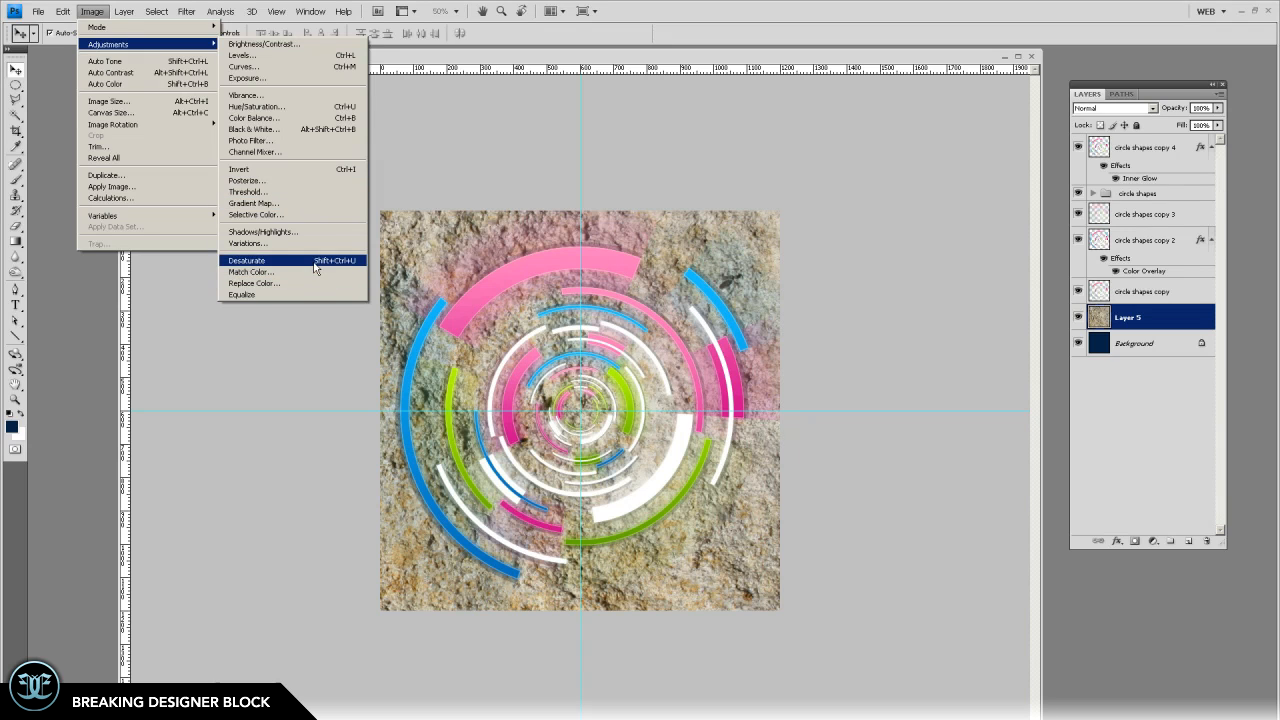
{"action": "left_click", "coordinate": [250, 260]}
{"action": "left_click", "coordinate": [1153, 108]}
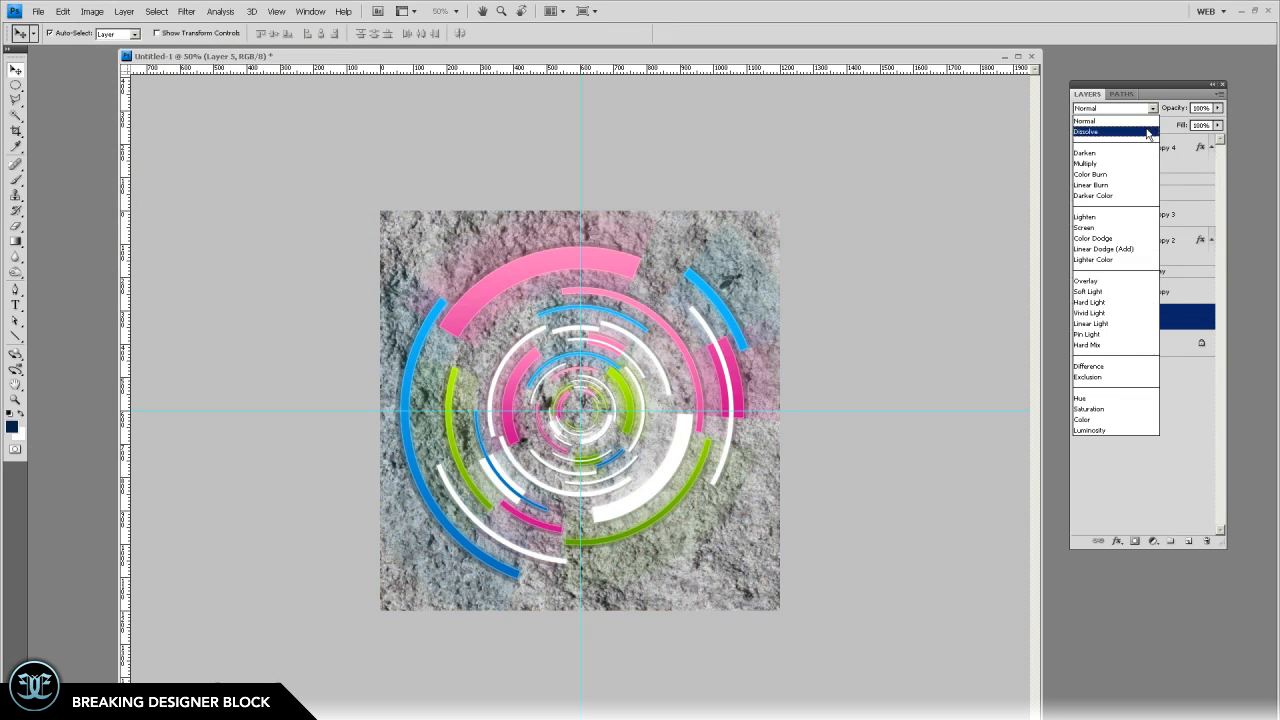
{"action": "left_click", "coordinate": [1105, 283]}
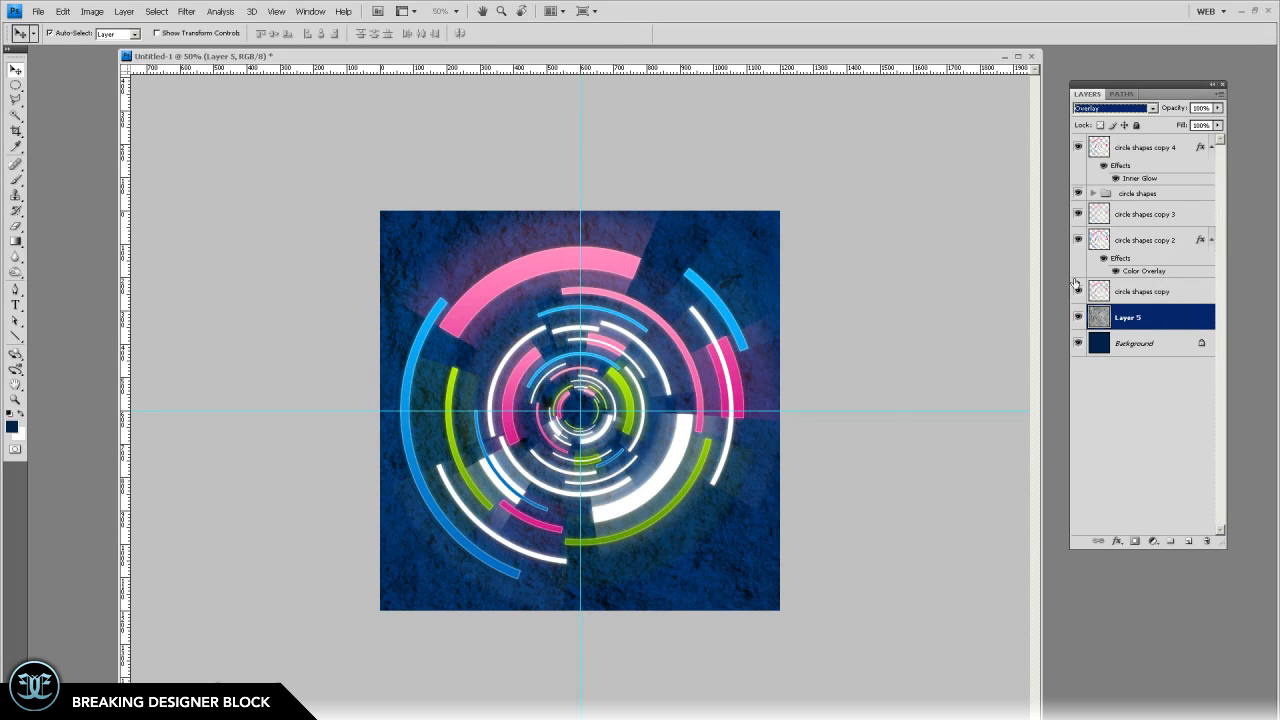
Scale the rock texture layer proportionally to about 46.9% and position it to cover the whole canvas
{"action": "key", "text": "ctrl+t"}
{"action": "left_click_drag", "start_coordinate": [672, 242], "coordinate": [594, 281]}
{"action": "left_click_drag", "start_coordinate": [463, 368], "coordinate": [820, 216]}
{"action": "left_click_drag", "start_coordinate": [945, 133], "coordinate": [853, 247]}
{"action": "left_click_drag", "start_coordinate": [829, 594], "coordinate": [862, 614]}
{"action": "key", "text": "Return"}
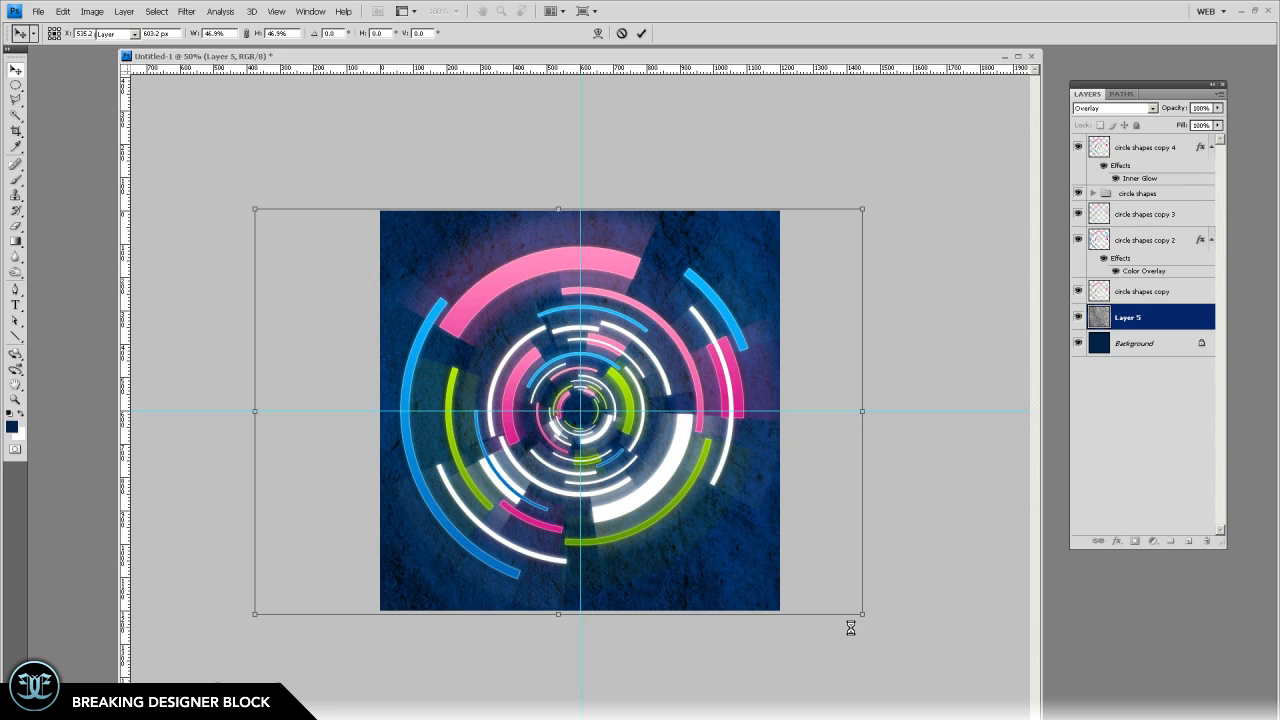
{"action": "key", "text": "z"}
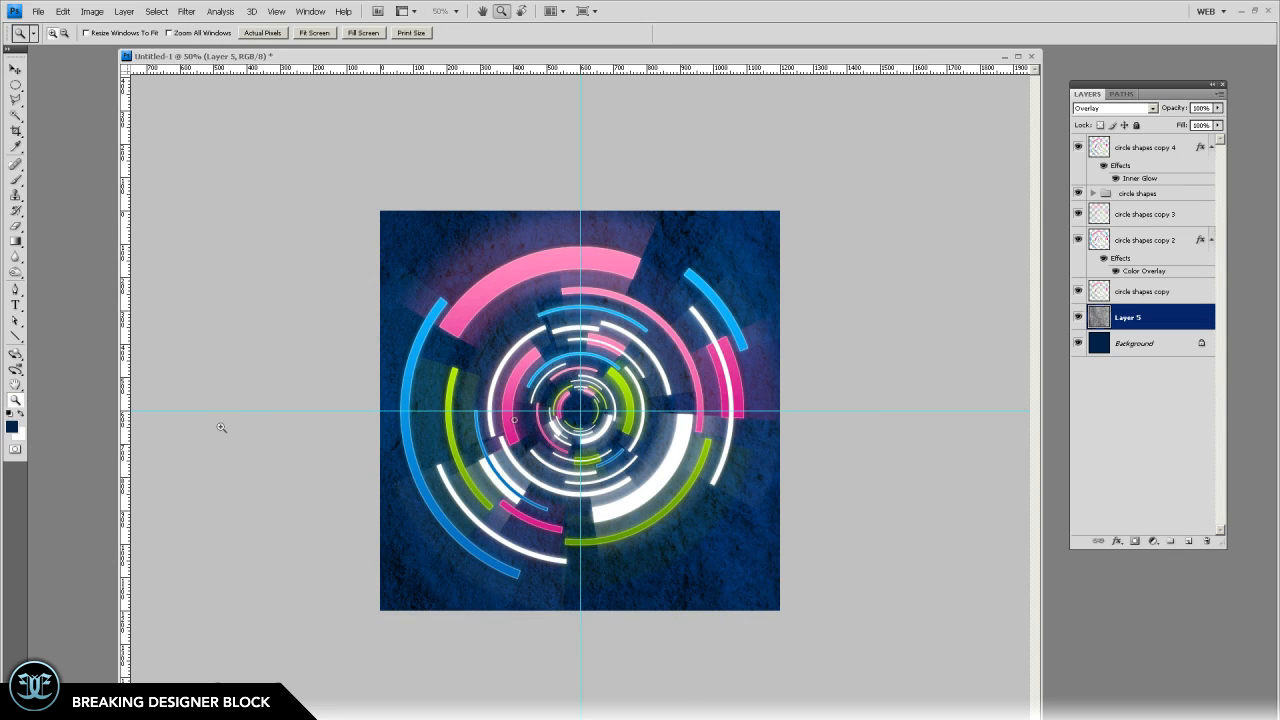
Examine the rock texture overlay across the ring design at 100% zoom with the guides hidden
{"action": "left_click", "coordinate": [595, 399]}
{"action": "left_click", "coordinate": [595, 399]}
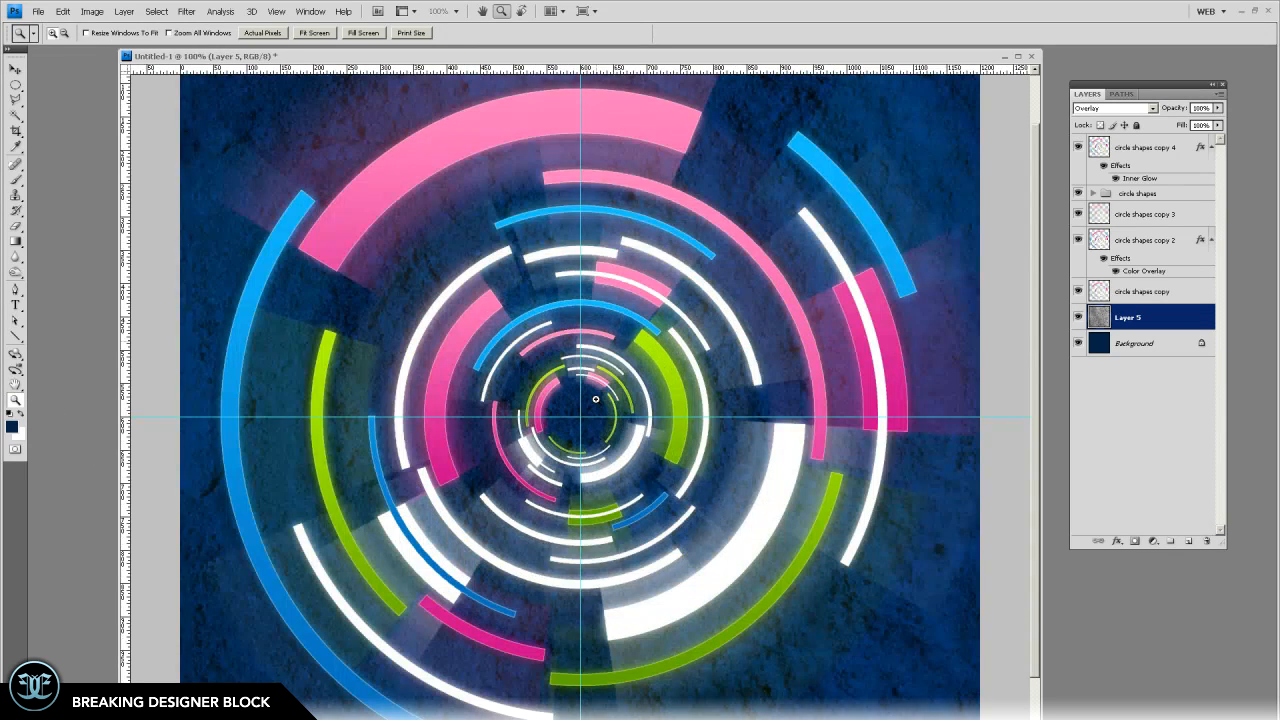
{"action": "key", "text": "ctrl+semicolon"}
{"action": "scroll", "coordinate": [595, 399], "scroll_direction": "down", "scroll_amount": 3}
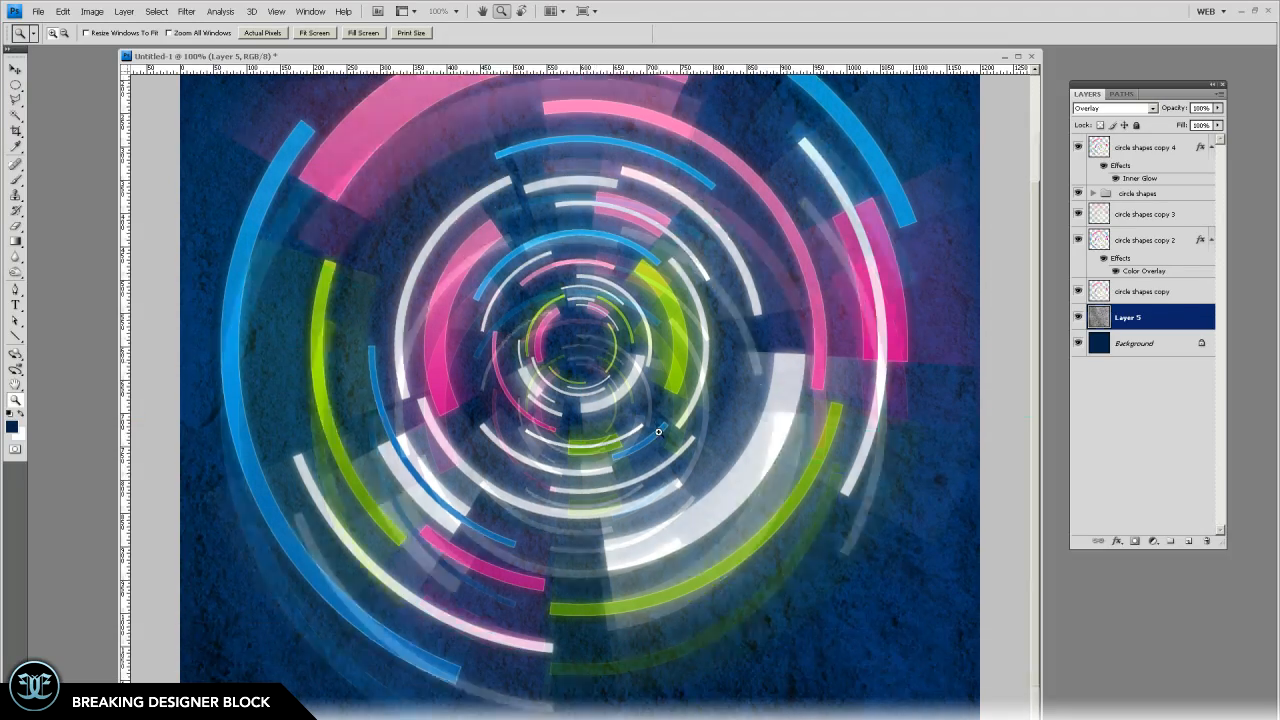
{"action": "scroll", "coordinate": [658, 434], "scroll_direction": "up", "scroll_amount": 3}
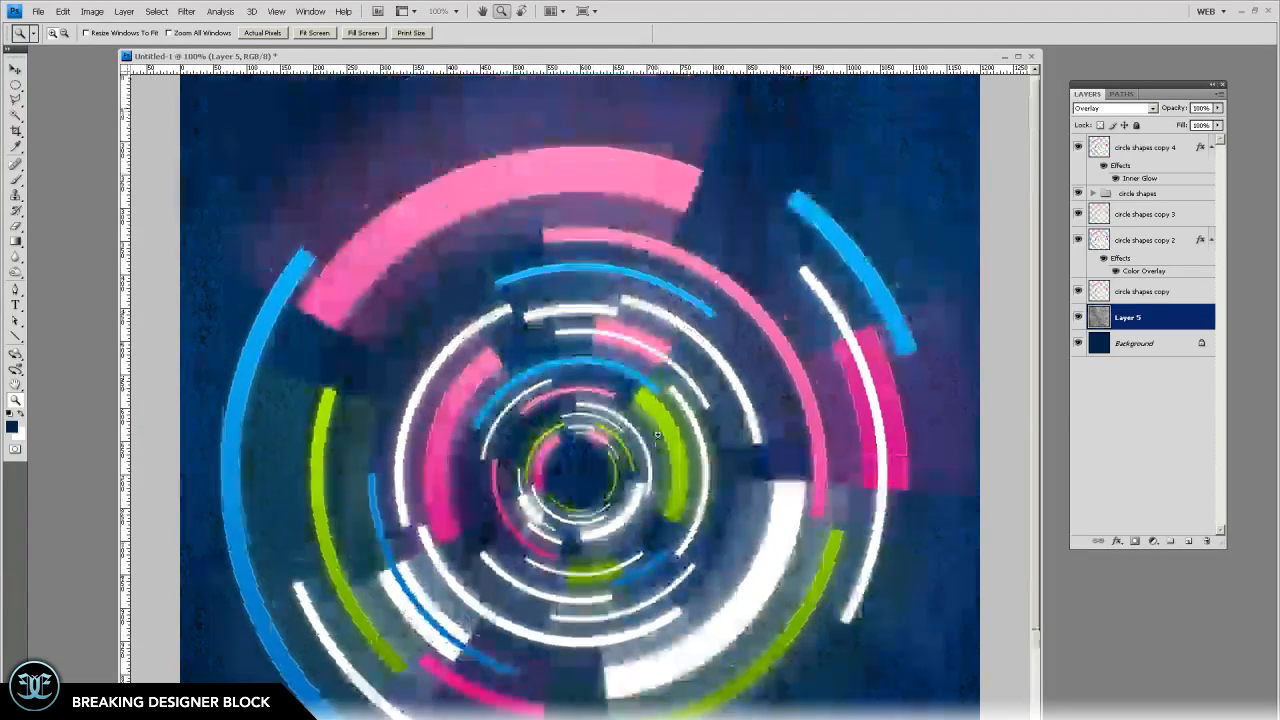
{"action": "key", "text": "ctrl+semicolon"}
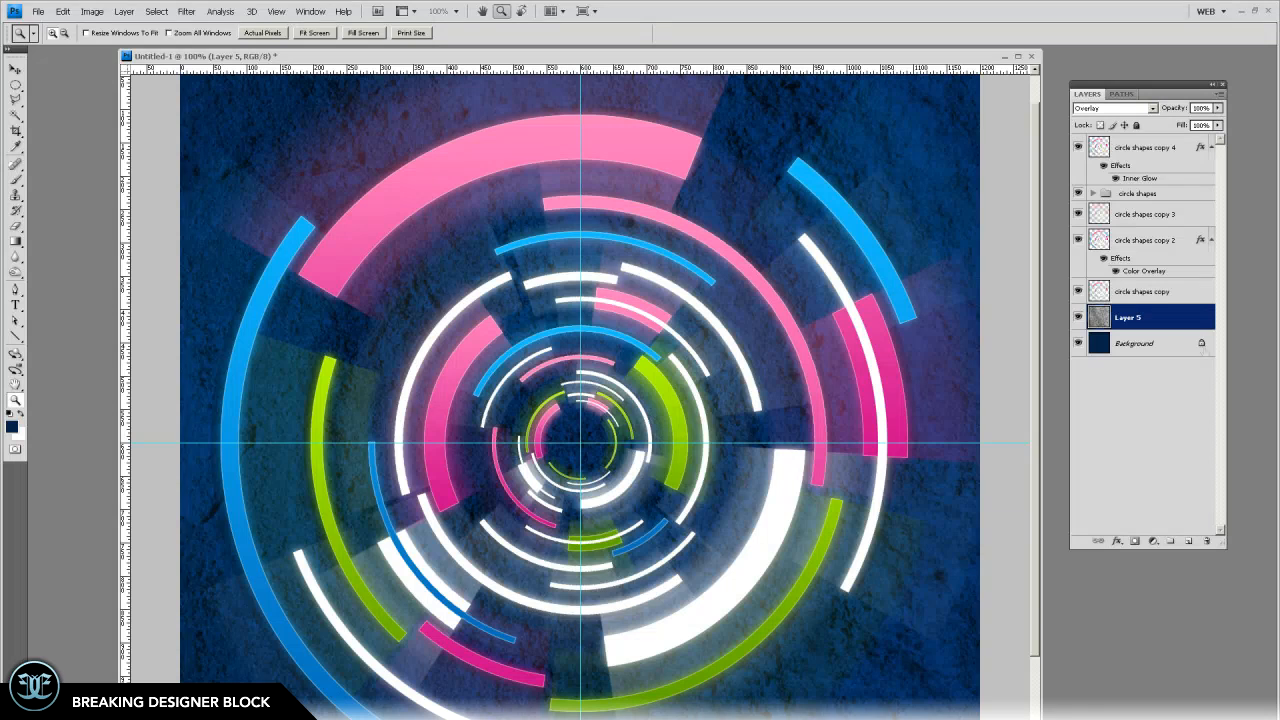
Choose an angle gradient, open its colours for editing and make the first colour stop black
{"action": "left_click", "coordinate": [15, 241]}
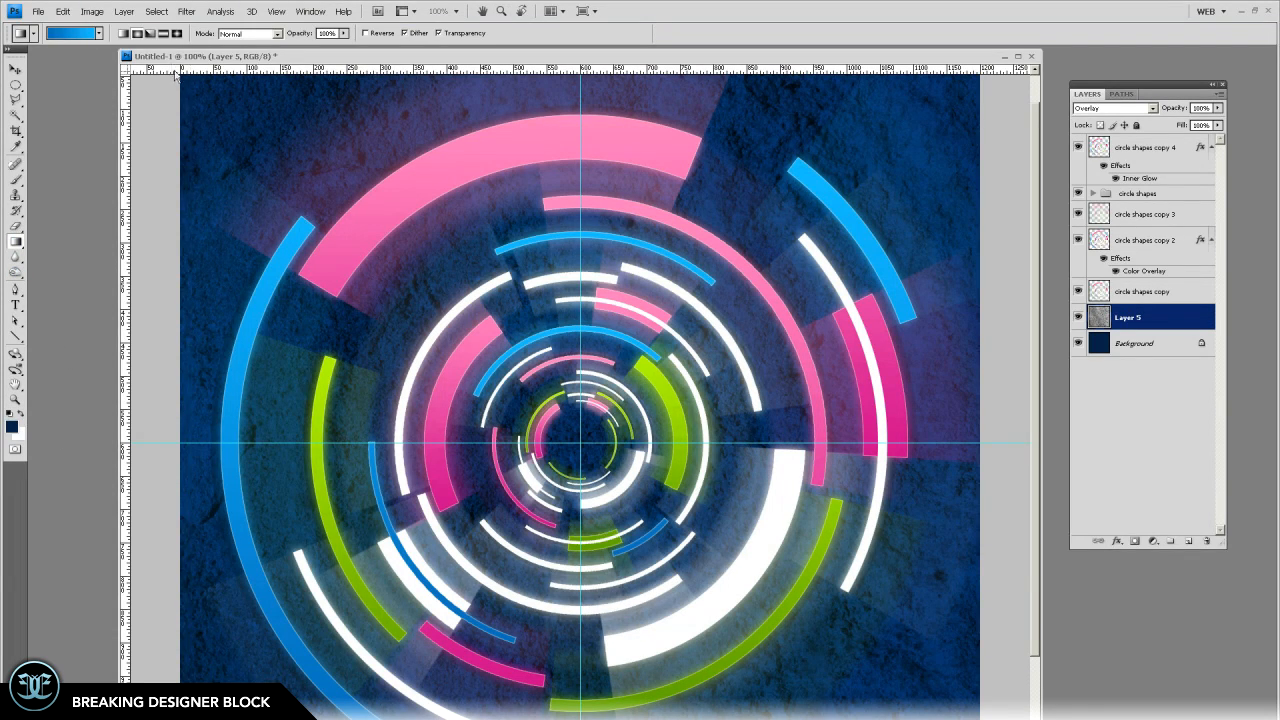
{"action": "left_click", "coordinate": [151, 35]}
{"action": "left_click", "coordinate": [78, 34]}
{"action": "left_click", "coordinate": [712, 518]}
{"action": "left_click", "coordinate": [769, 575]}
{"action": "left_click_drag", "start_coordinate": [622, 418], "coordinate": [566, 464]}
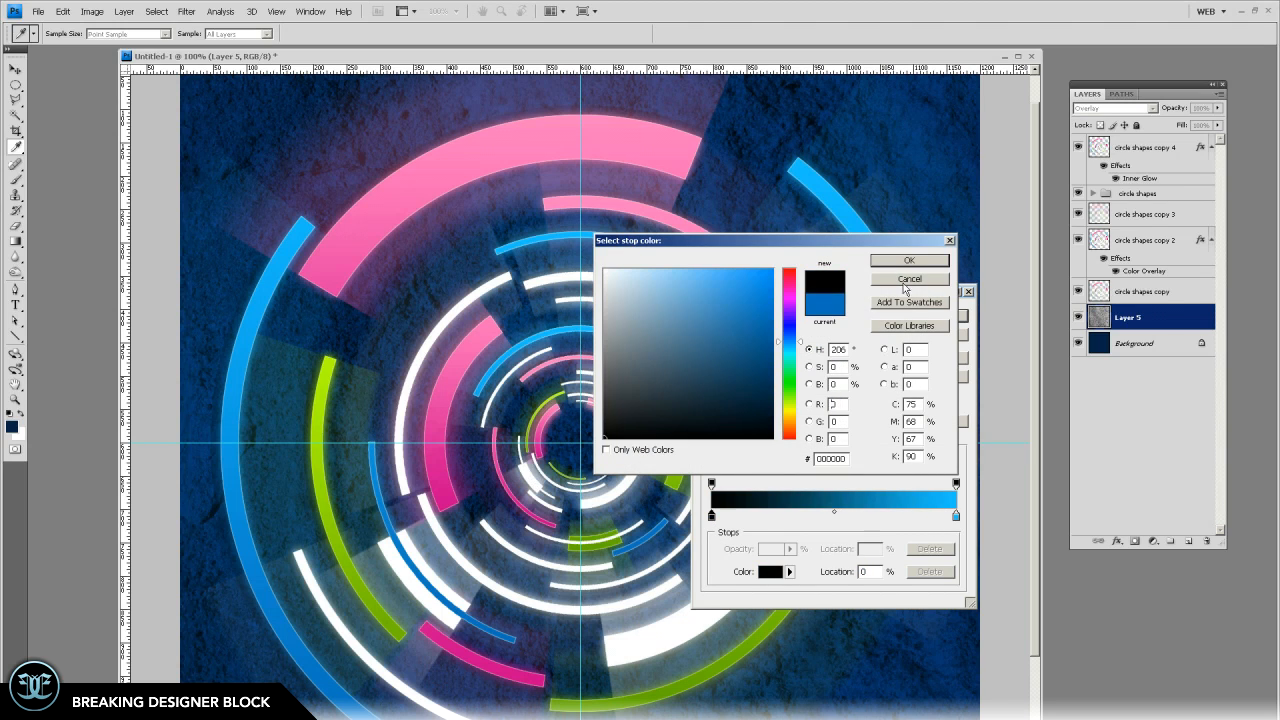
{"action": "left_click", "coordinate": [908, 264]}
Reposition the gradient's end stop at 12% in white and add a black stop at 25%
{"action": "left_click_drag", "start_coordinate": [956, 516], "coordinate": [741, 518]}
{"action": "double_click", "coordinate": [741, 516]}
{"action": "left_click_drag", "start_coordinate": [650, 290], "coordinate": [603, 268]}
{"action": "left_click", "coordinate": [895, 262]}
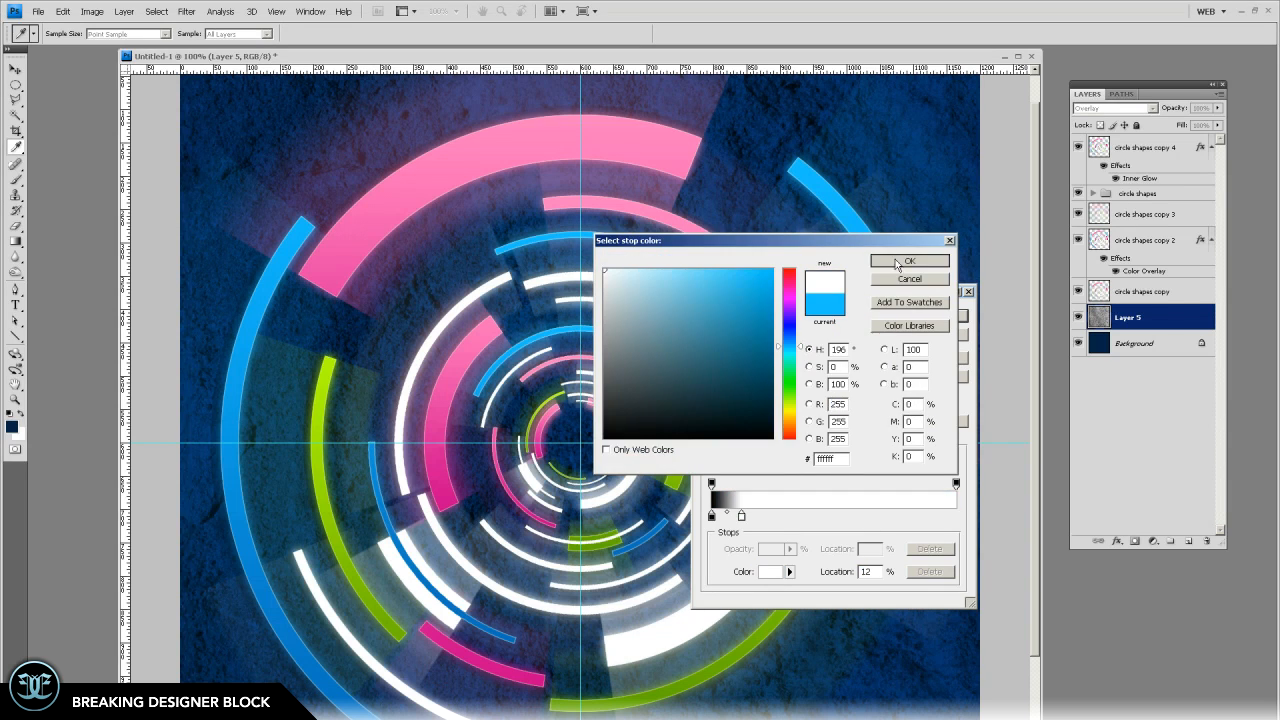
{"action": "left_click", "coordinate": [767, 515]}
{"action": "left_click_drag", "start_coordinate": [767, 516], "coordinate": [772, 516]}
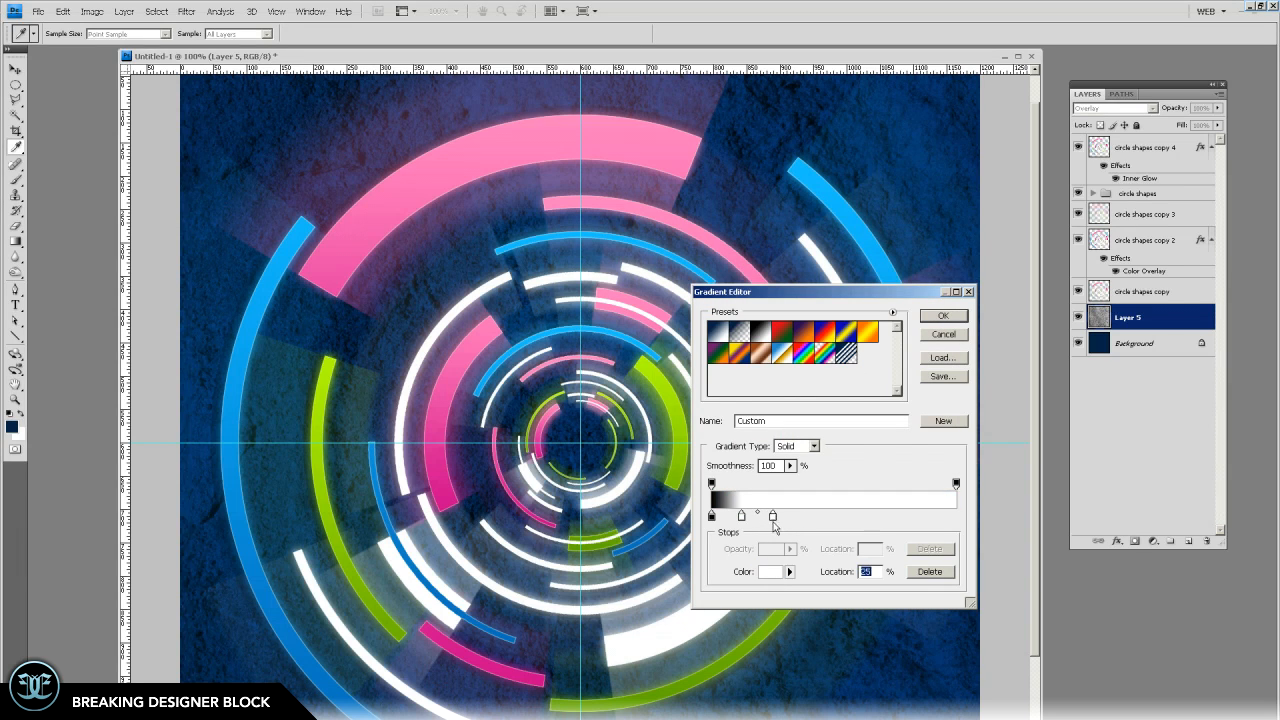
{"action": "double_click", "coordinate": [772, 516]}
{"action": "left_click_drag", "start_coordinate": [619, 406], "coordinate": [537, 500]}
{"action": "left_click", "coordinate": [899, 262]}
Add a white stop at 42% and a black stop at about 57% to the gradient
{"action": "left_click_drag", "start_coordinate": [826, 516], "coordinate": [813, 516]}
{"action": "left_click", "coordinate": [770, 572]}
{"action": "left_click", "coordinate": [603, 264]}
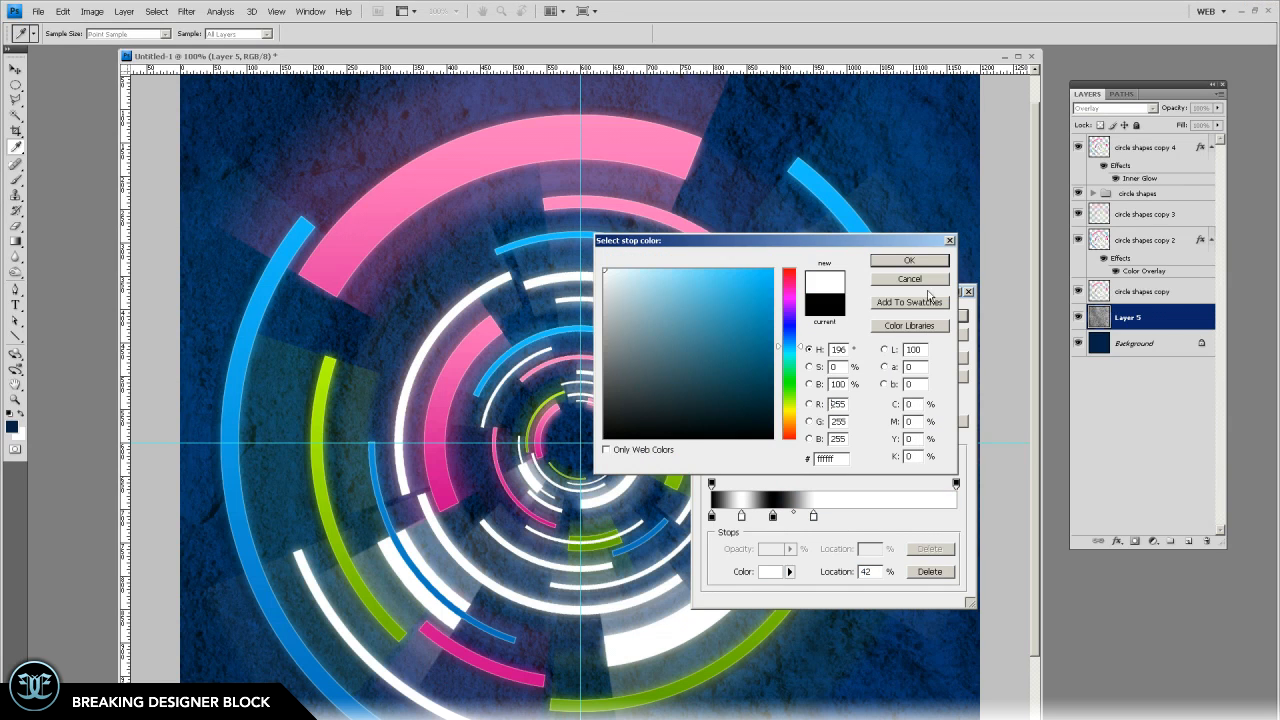
{"action": "left_click", "coordinate": [899, 262]}
{"action": "left_click", "coordinate": [852, 516]}
{"action": "left_click", "coordinate": [770, 572]}
{"action": "left_click_drag", "start_coordinate": [665, 418], "coordinate": [600, 445]}
{"action": "left_click", "coordinate": [932, 262]}
Add a white stop at 74% and a black stop at 89% to the gradient
{"action": "left_click", "coordinate": [893, 516]}
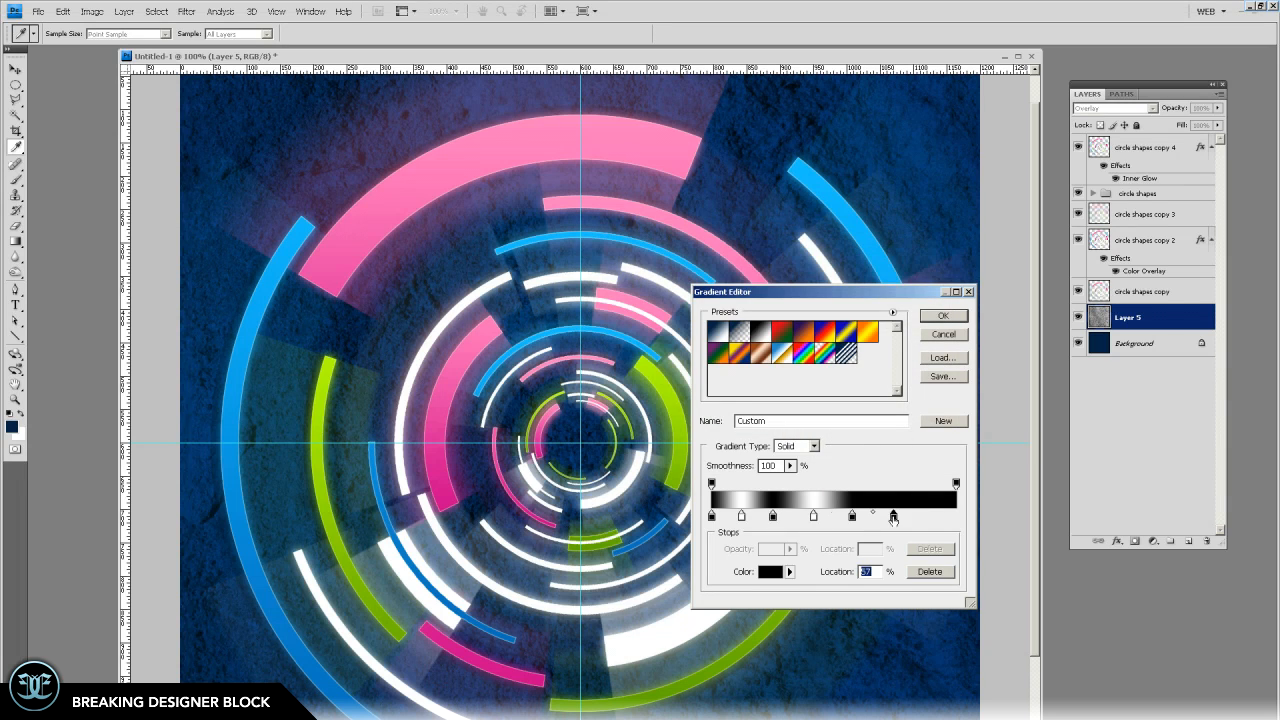
{"action": "left_click", "coordinate": [770, 572]}
{"action": "left_click", "coordinate": [604, 270]}
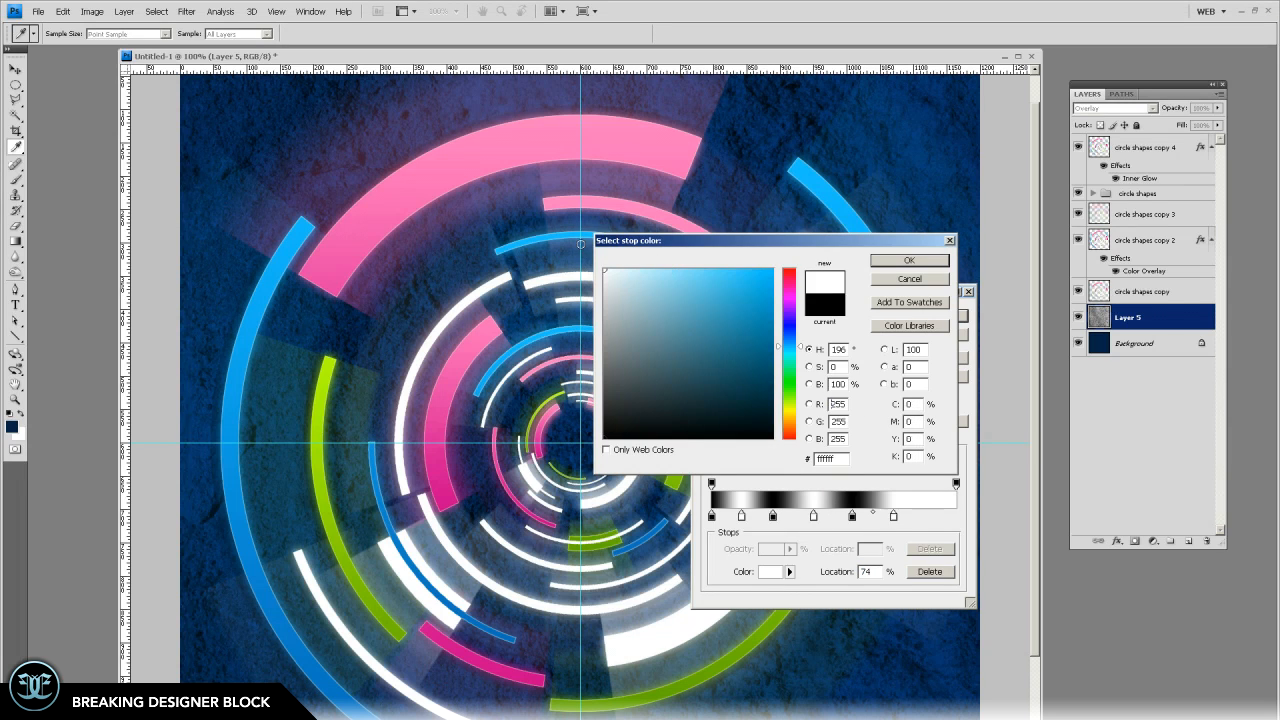
{"action": "key", "text": "Return"}
{"action": "left_click", "coordinate": [931, 516]}
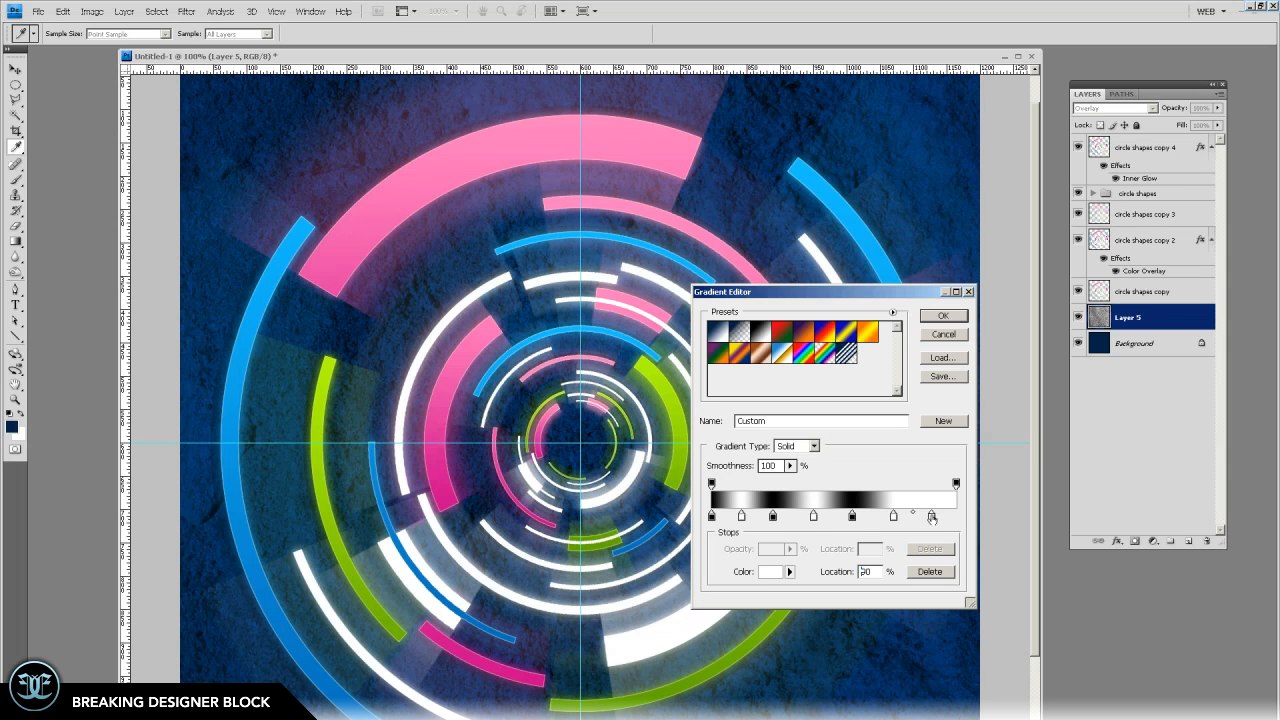
{"action": "left_click", "coordinate": [770, 572]}
{"action": "left_click", "coordinate": [604, 440]}
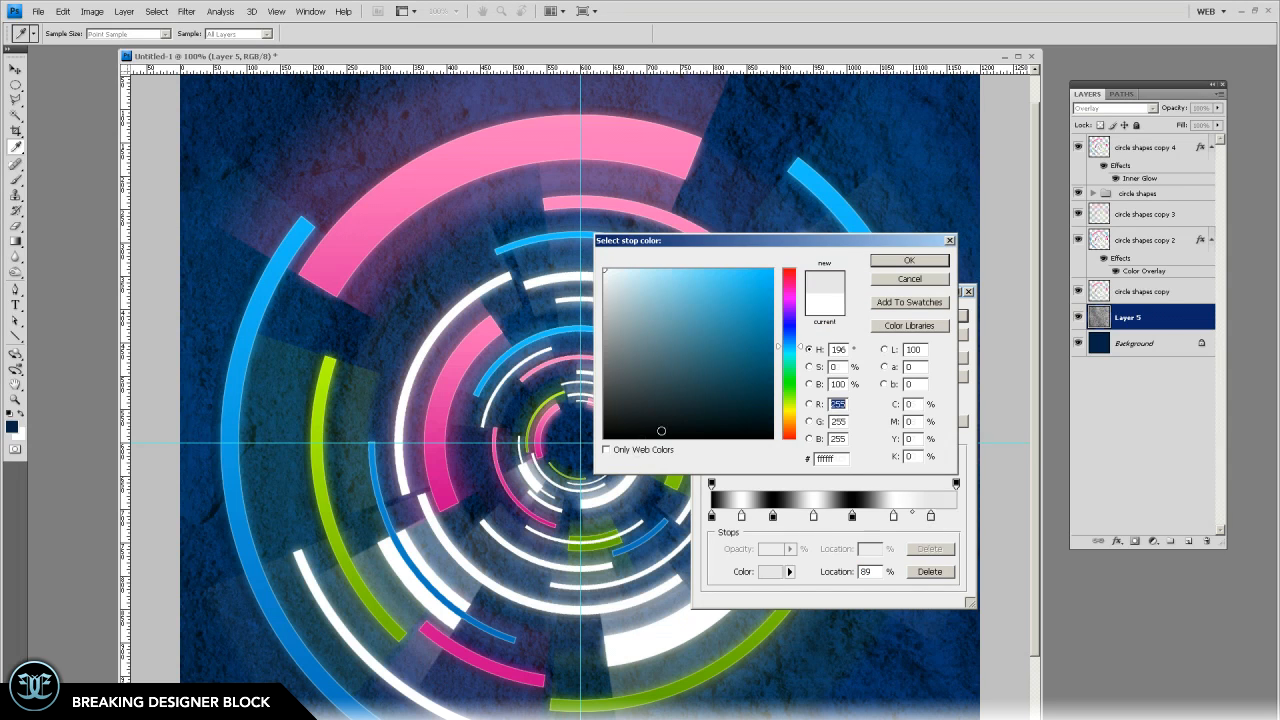
{"action": "left_click", "coordinate": [932, 262]}
Add a white stop at 100% and accept the custom black-and-white gradient
{"action": "left_click", "coordinate": [956, 517]}
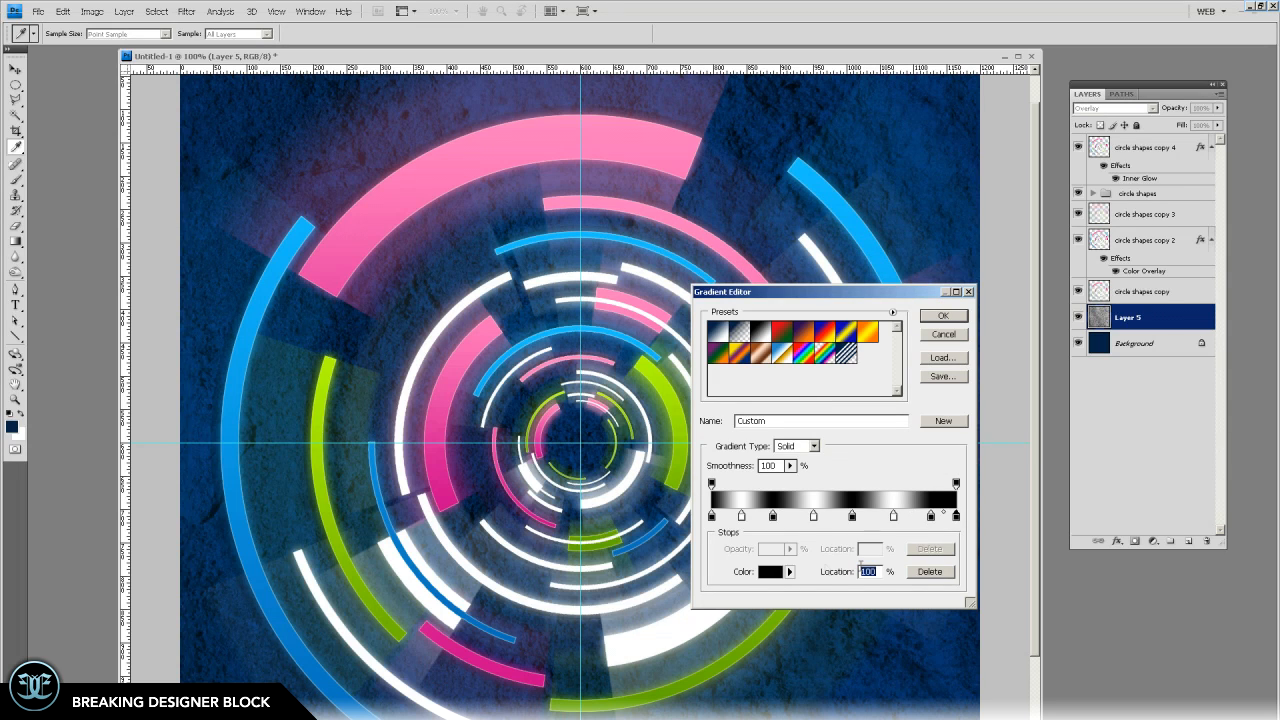
{"action": "left_click", "coordinate": [785, 573]}
{"action": "left_click", "coordinate": [932, 262]}
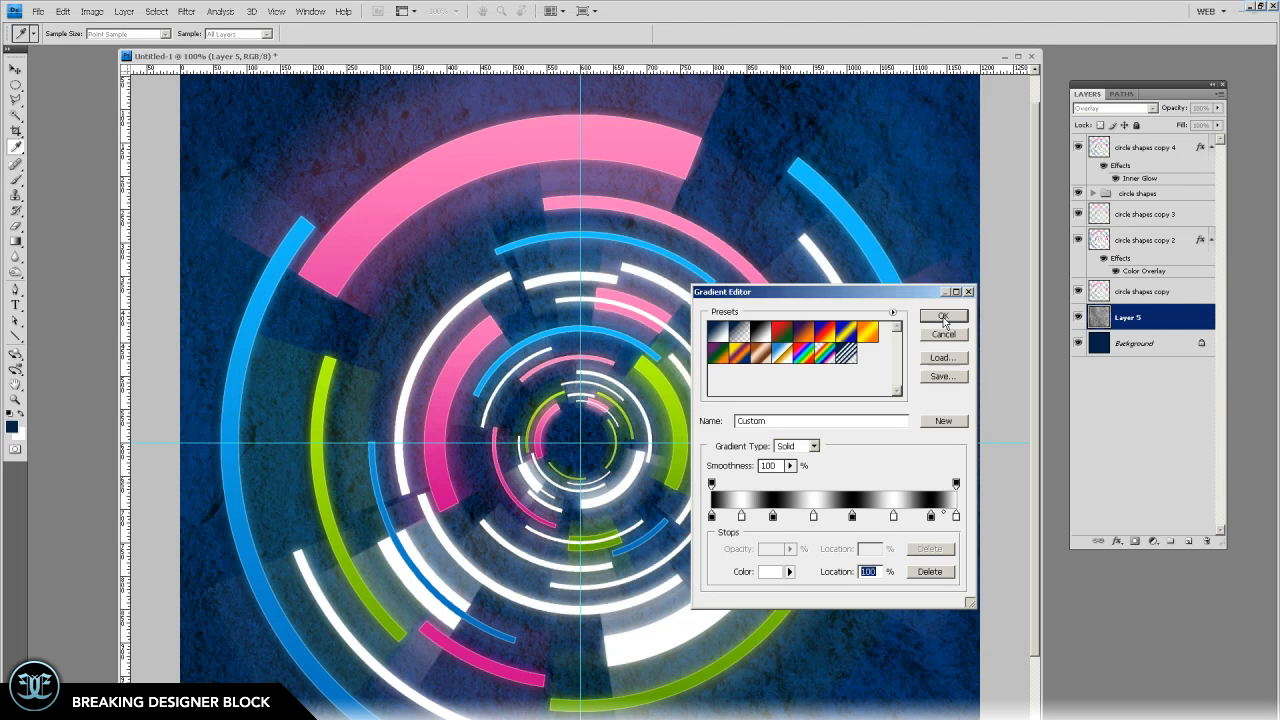
{"action": "left_click", "coordinate": [943, 316]}
On a new layer above the rock texture, draw the angle gradient from the guides' intersection toward the canvas's upper-right corner
{"action": "left_click", "coordinate": [1188, 541]}
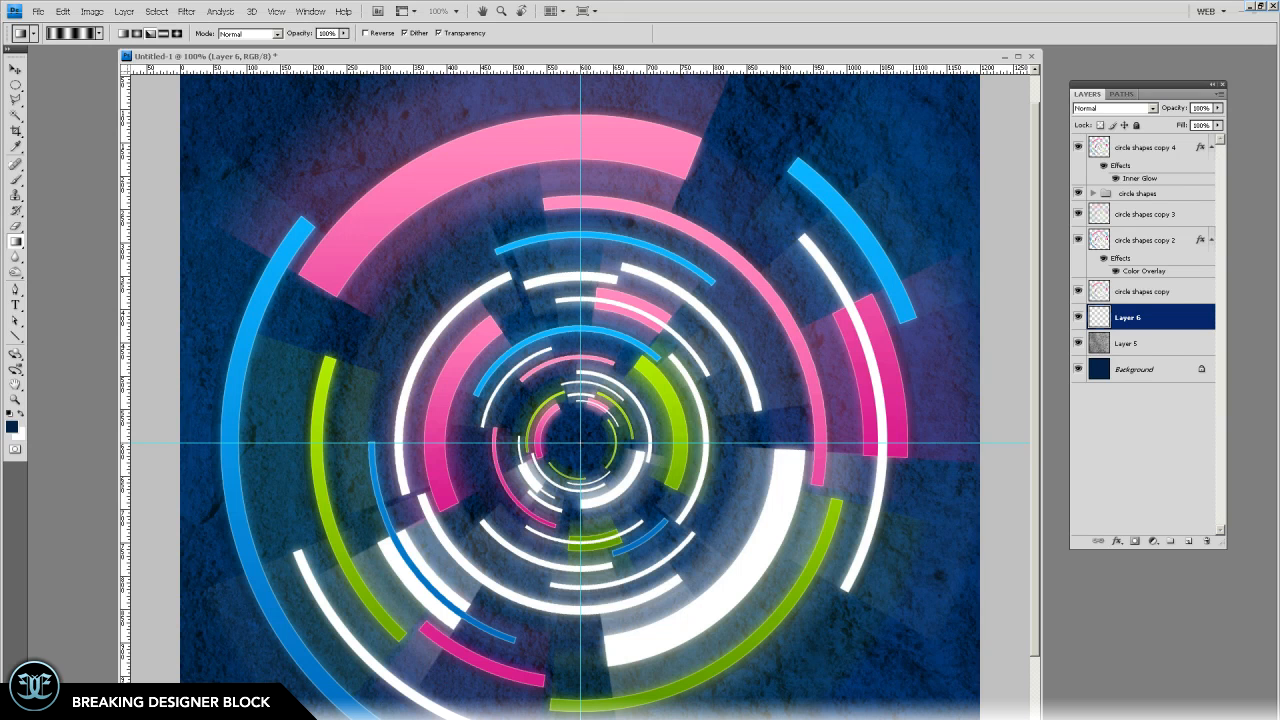
{"action": "left_click_drag", "start_coordinate": [580, 438], "coordinate": [971, 117]}
{"action": "left_click", "coordinate": [15, 69]}
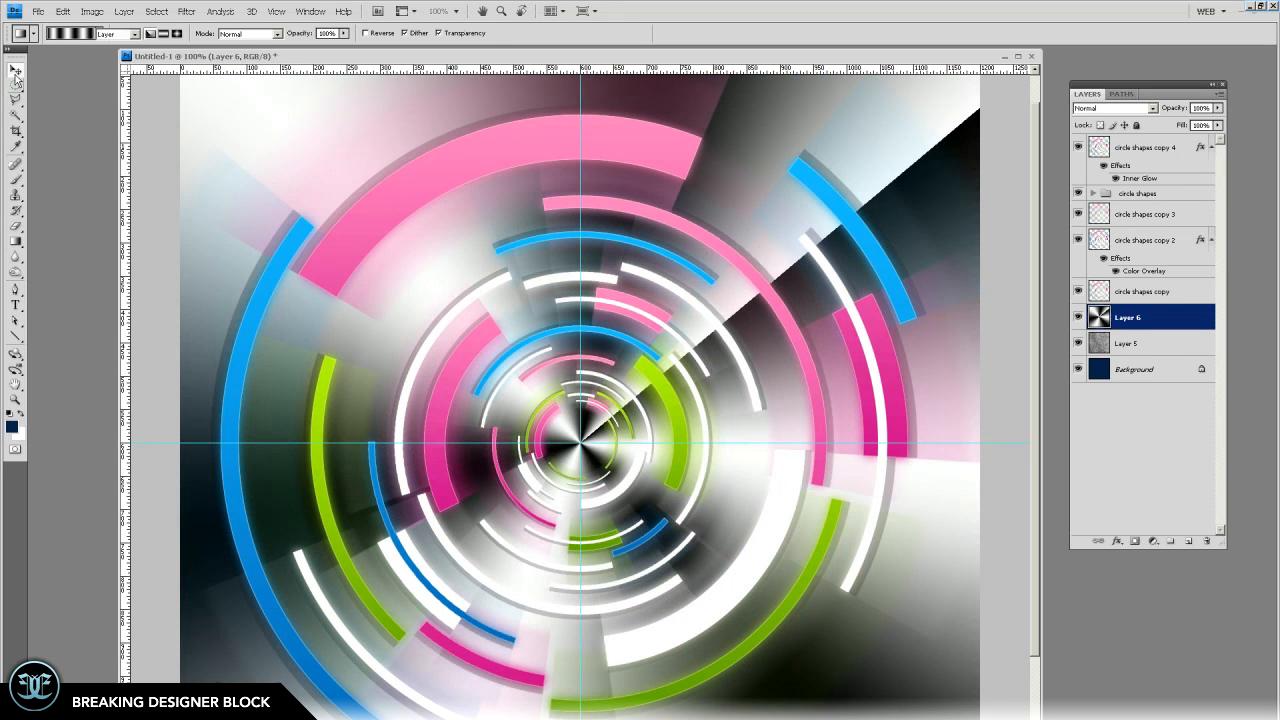
Set the gradient layer's blend mode to Overlay and its opacity to 55%
{"action": "left_click", "coordinate": [1155, 108]}
{"action": "left_click", "coordinate": [1100, 283]}
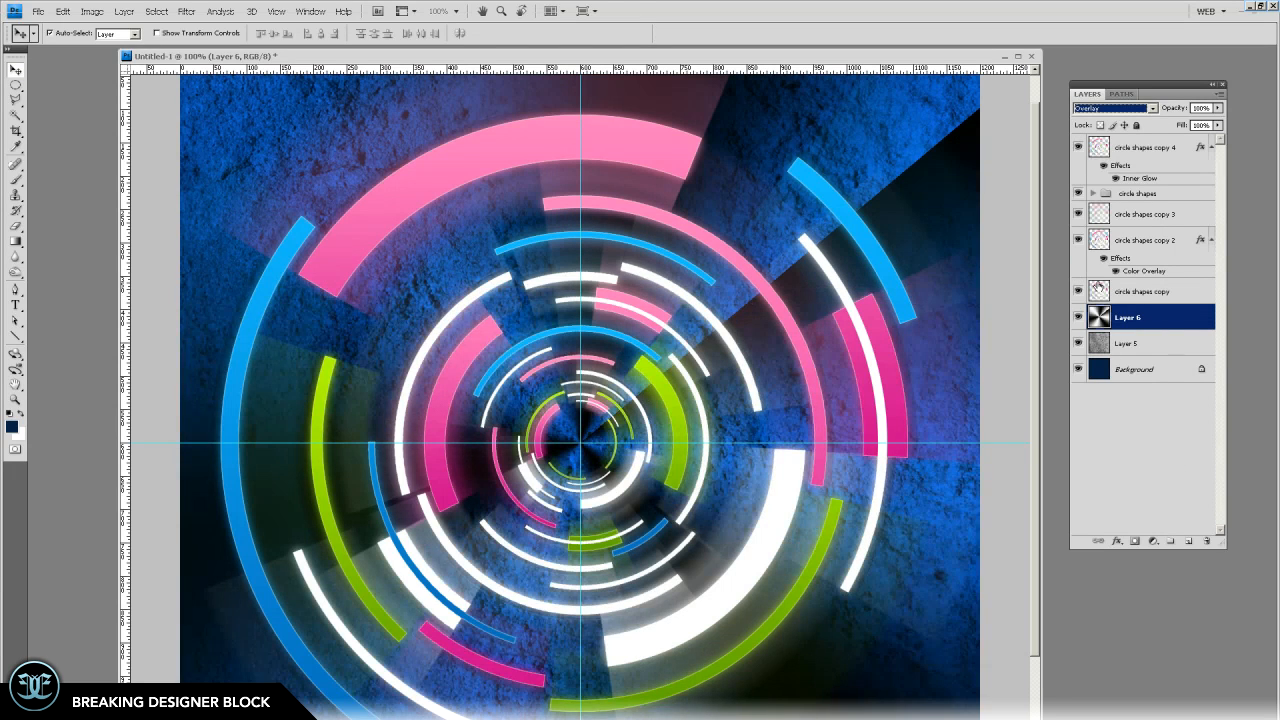
{"action": "key", "text": "Up"}
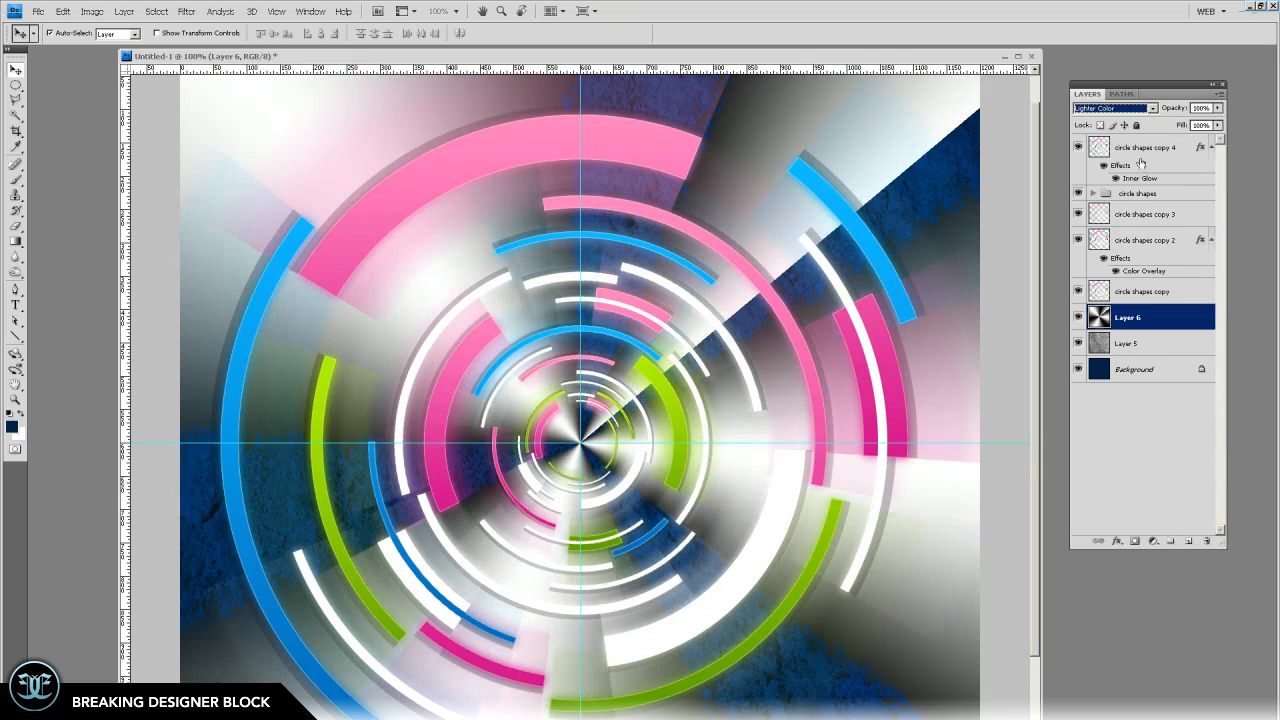
{"action": "left_click", "coordinate": [1155, 108]}
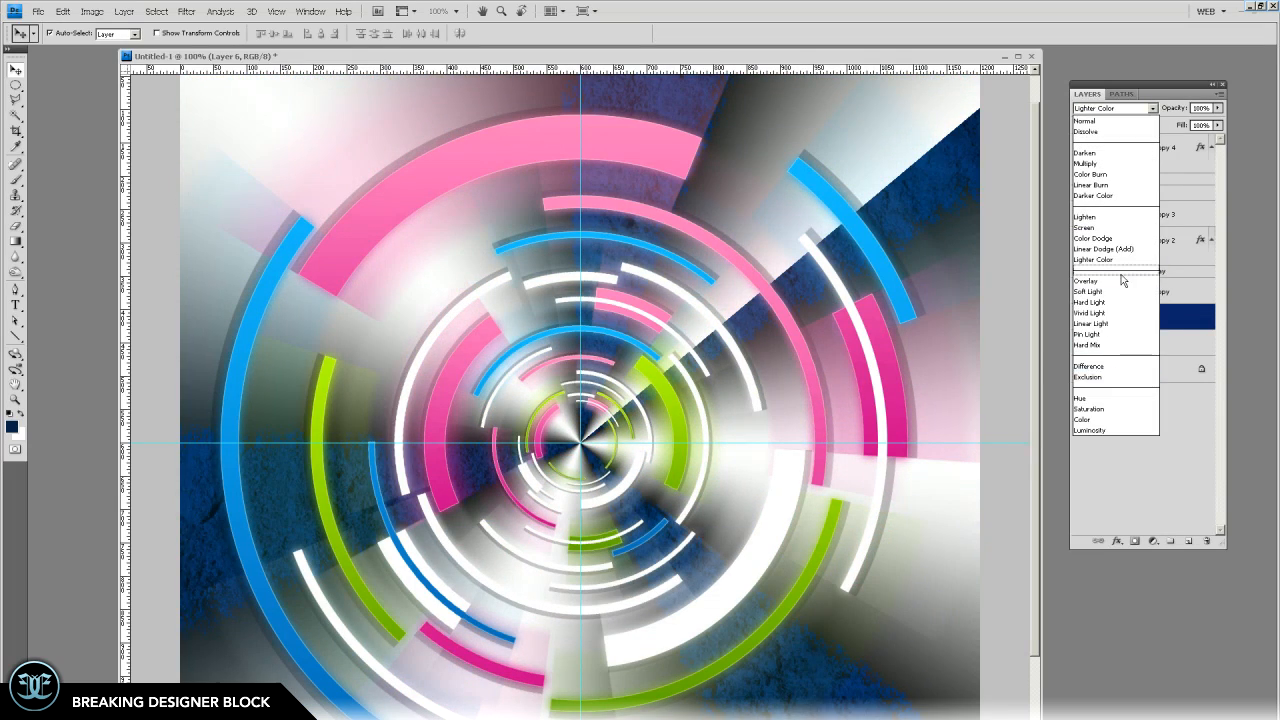
{"action": "left_click", "coordinate": [1100, 285]}
{"action": "left_click", "coordinate": [1217, 107]}
{"action": "left_click_drag", "start_coordinate": [1216, 121], "coordinate": [1191, 125]}
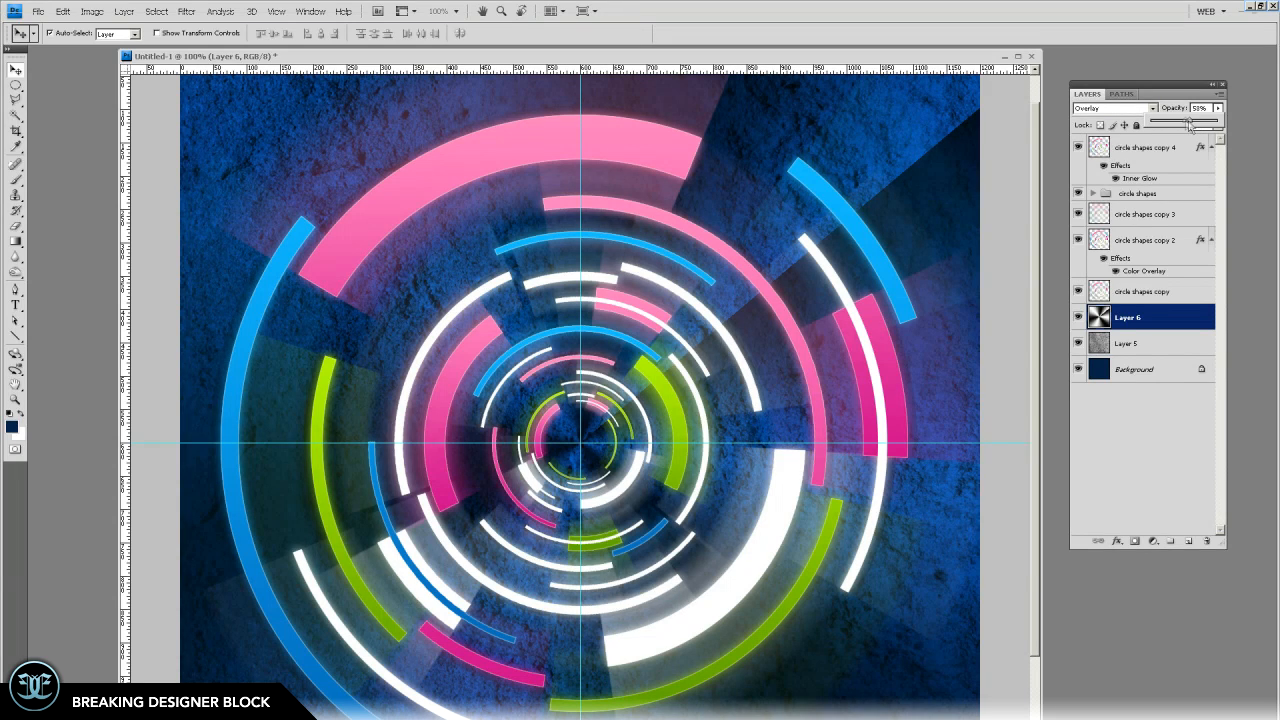
Duplicate the gradient layer and rotate the copy clockwise about the canvas centre
{"action": "left_click", "coordinate": [1152, 326]}
{"action": "left_click_drag", "start_coordinate": [1152, 326], "coordinate": [1188, 540]}
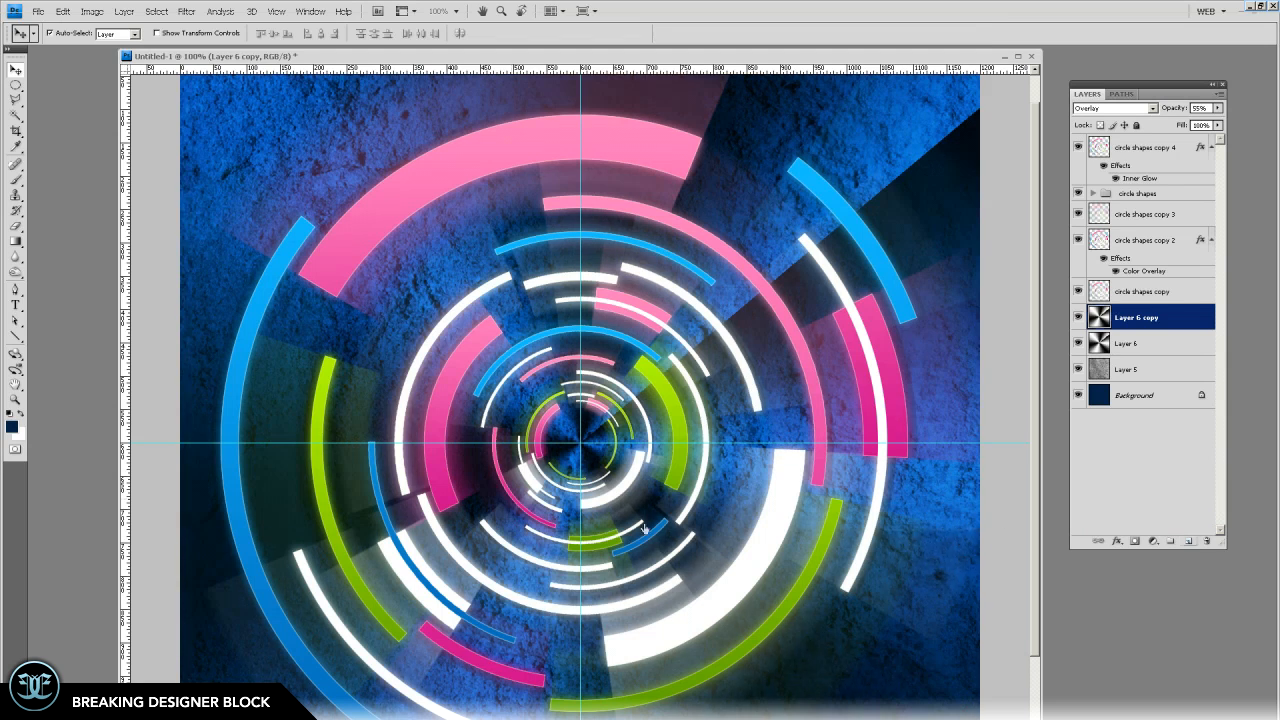
{"action": "left_click", "coordinate": [16, 400]}
{"action": "key", "text": "ctrl+minus"}
{"action": "key", "text": "v"}
{"action": "key", "text": "ctrl+t"}
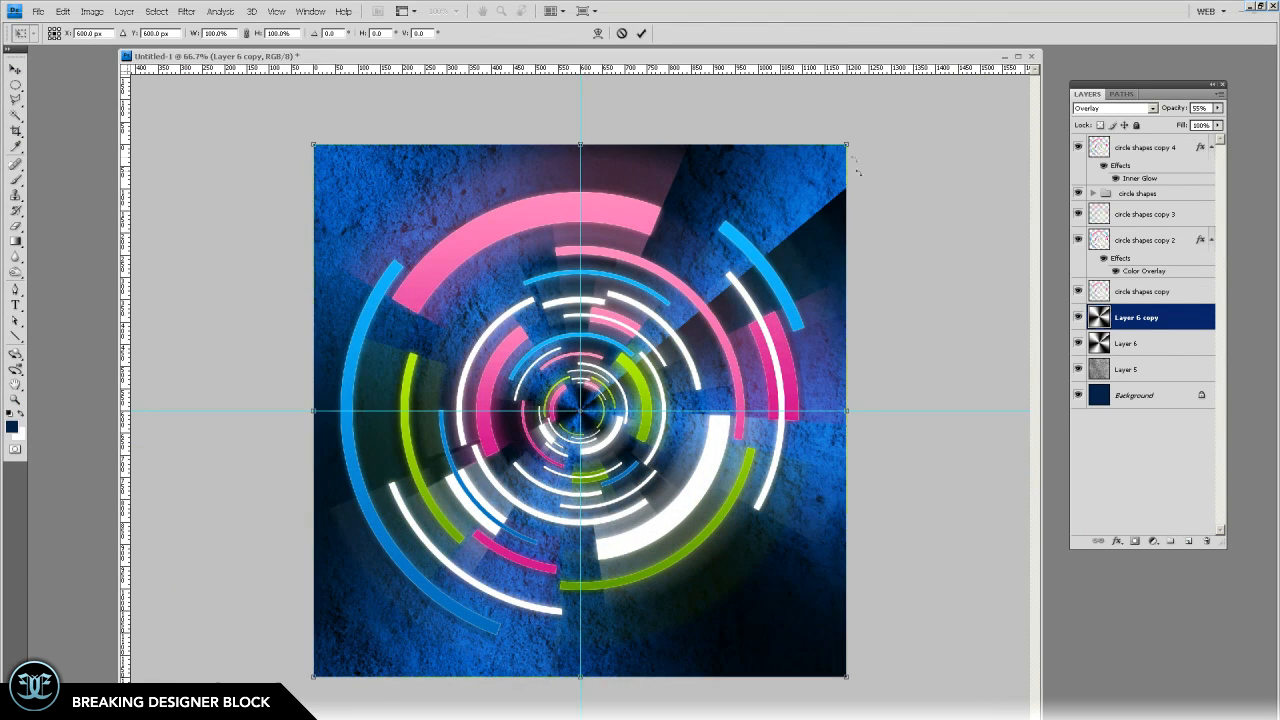
{"action": "left_click_drag", "start_coordinate": [847, 144], "coordinate": [844, 338]}
{"action": "key", "text": "Return"}
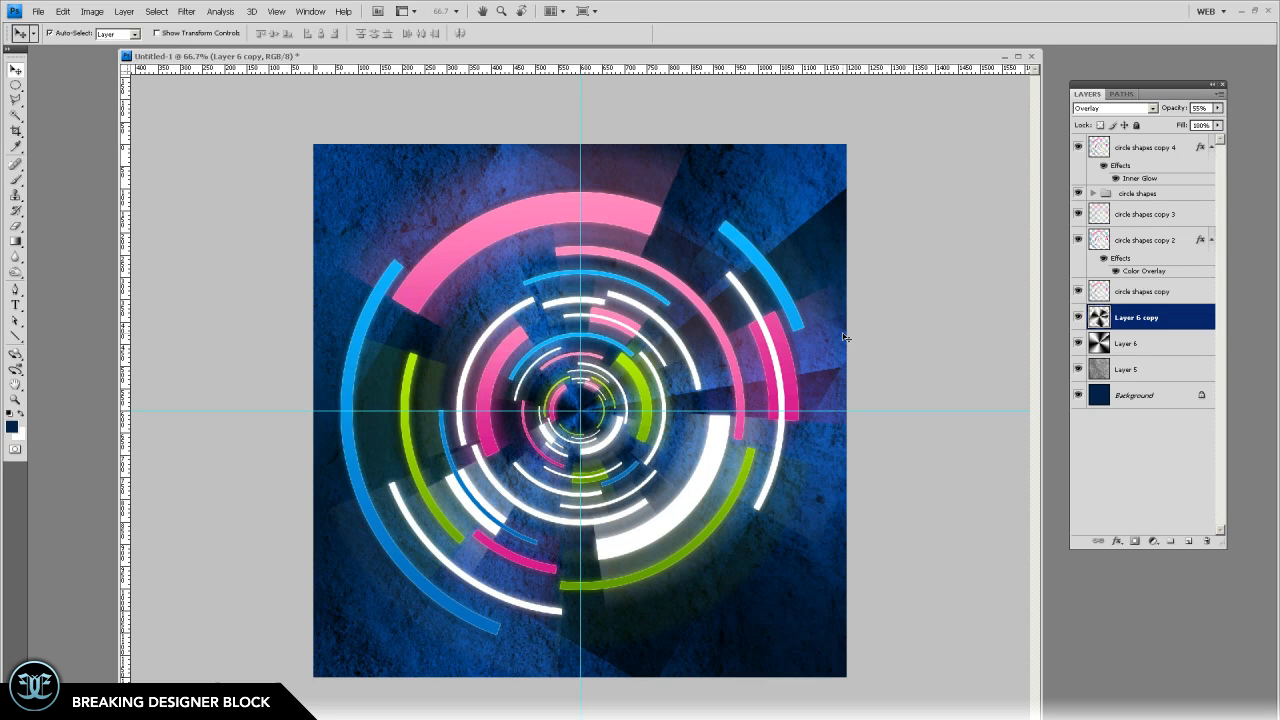
Erase the outer edges of the rotated gradient copy with a soft eraser about 380 px wide at 0% hardness
{"action": "left_click", "coordinate": [16, 226]}
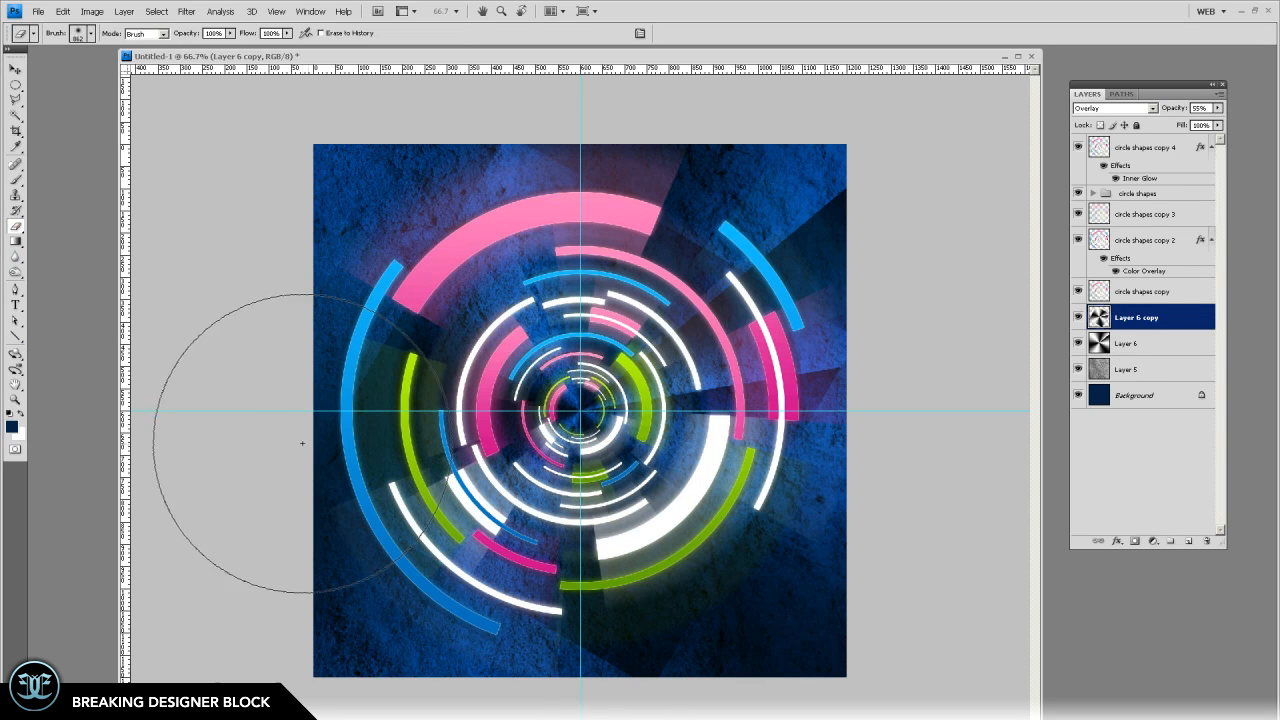
{"action": "right_click", "coordinate": [497, 481]}
{"action": "left_click", "coordinate": [540, 508]}
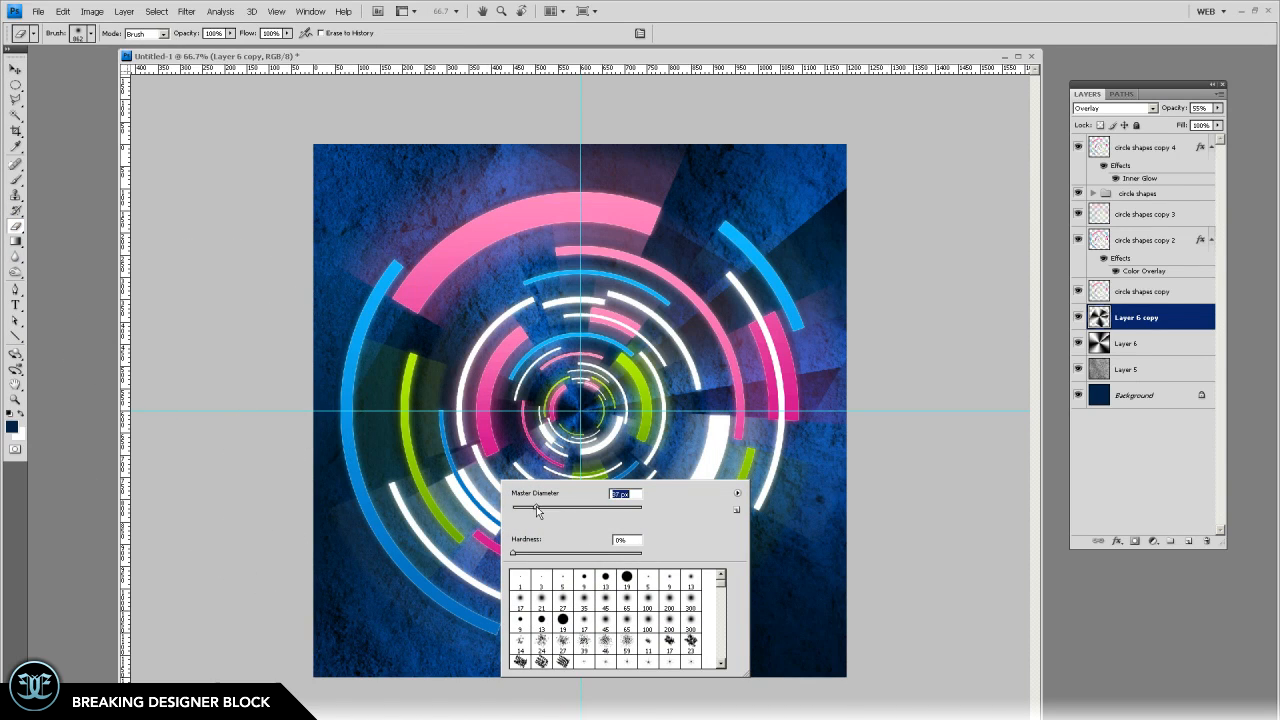
{"action": "left_click", "coordinate": [599, 507]}
{"action": "left_click", "coordinate": [893, 415]}
{"action": "right_click", "coordinate": [816, 490]}
{"action": "left_click_drag", "start_coordinate": [859, 523], "coordinate": [887, 523]}
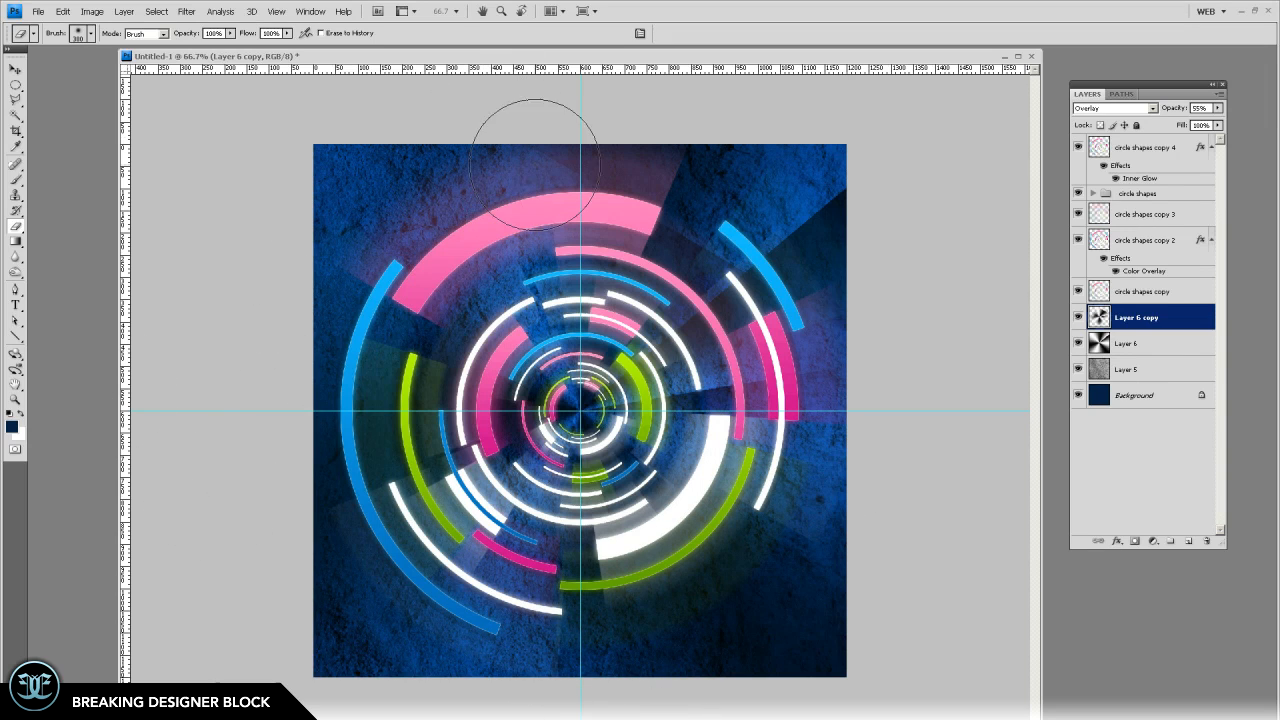
Examine the blended gradient rays behind the rings at 100% zoom
{"action": "left_click", "coordinate": [15, 399]}
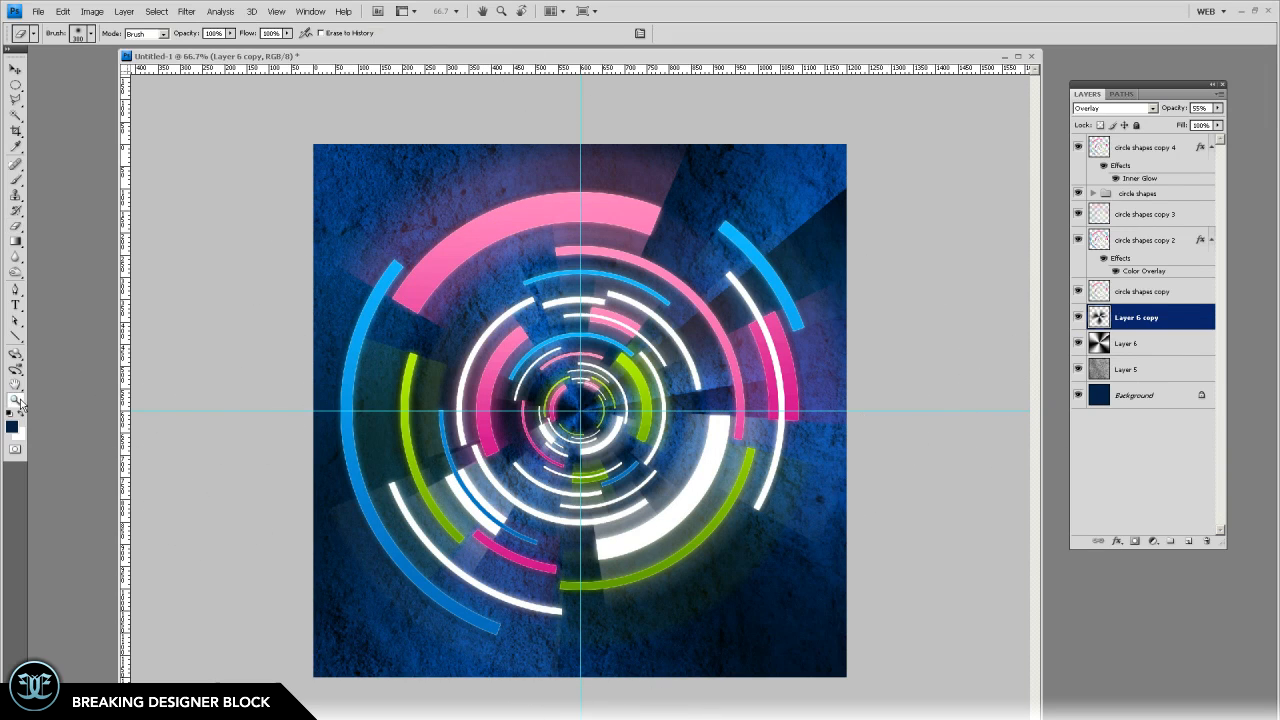
{"action": "right_click", "coordinate": [748, 302]}
{"action": "left_click", "coordinate": [759, 326]}
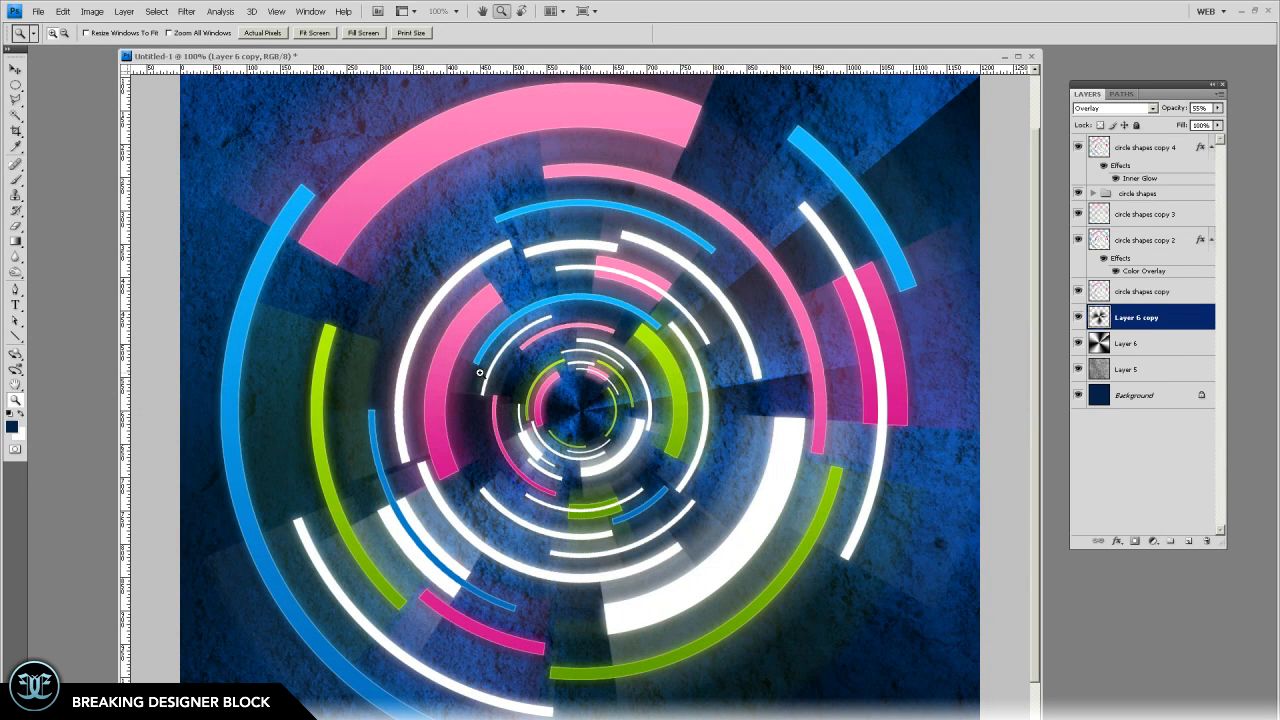
{"action": "key", "text": "v"}
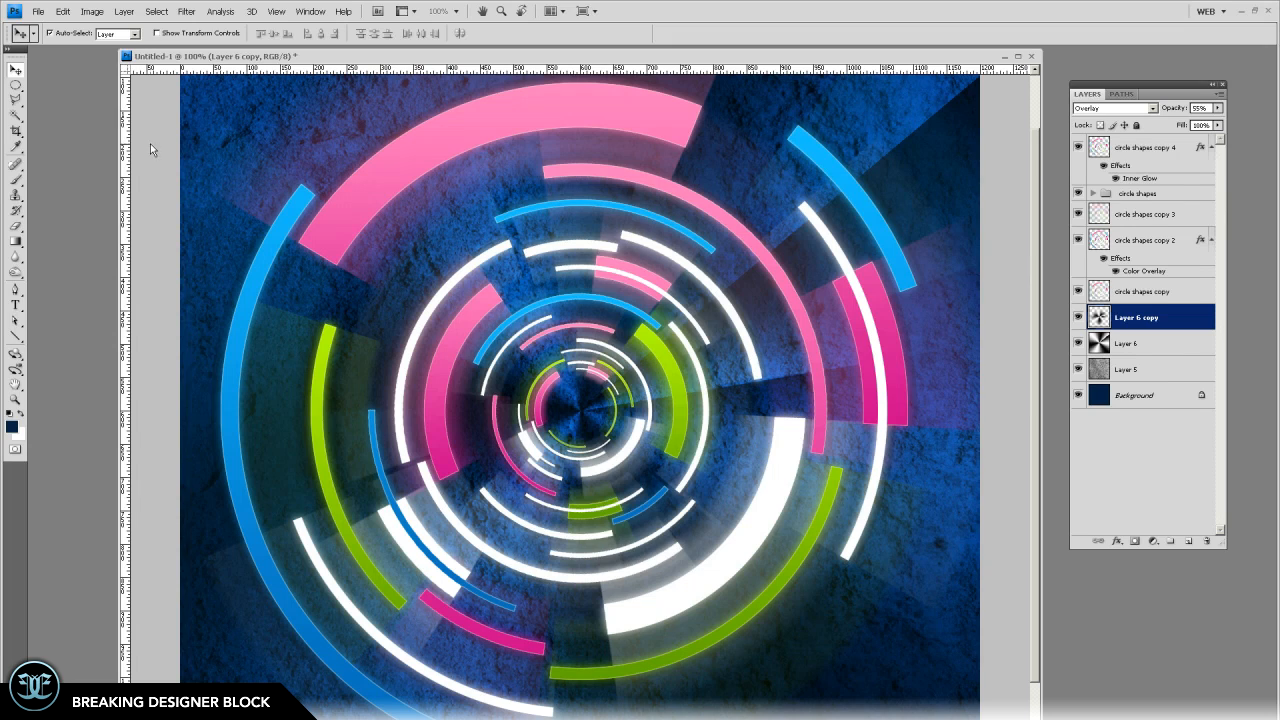
{"action": "key", "text": "ctrl+s"}
{"action": "left_click", "coordinate": [789, 381]}
Switch to the reference file deep-2.psd and examine its fine lines radiating from the centre
{"action": "key", "text": "ctrl+Tab"}
{"action": "scroll", "coordinate": [488, 492], "scroll_direction": "down", "scroll_amount": 4}
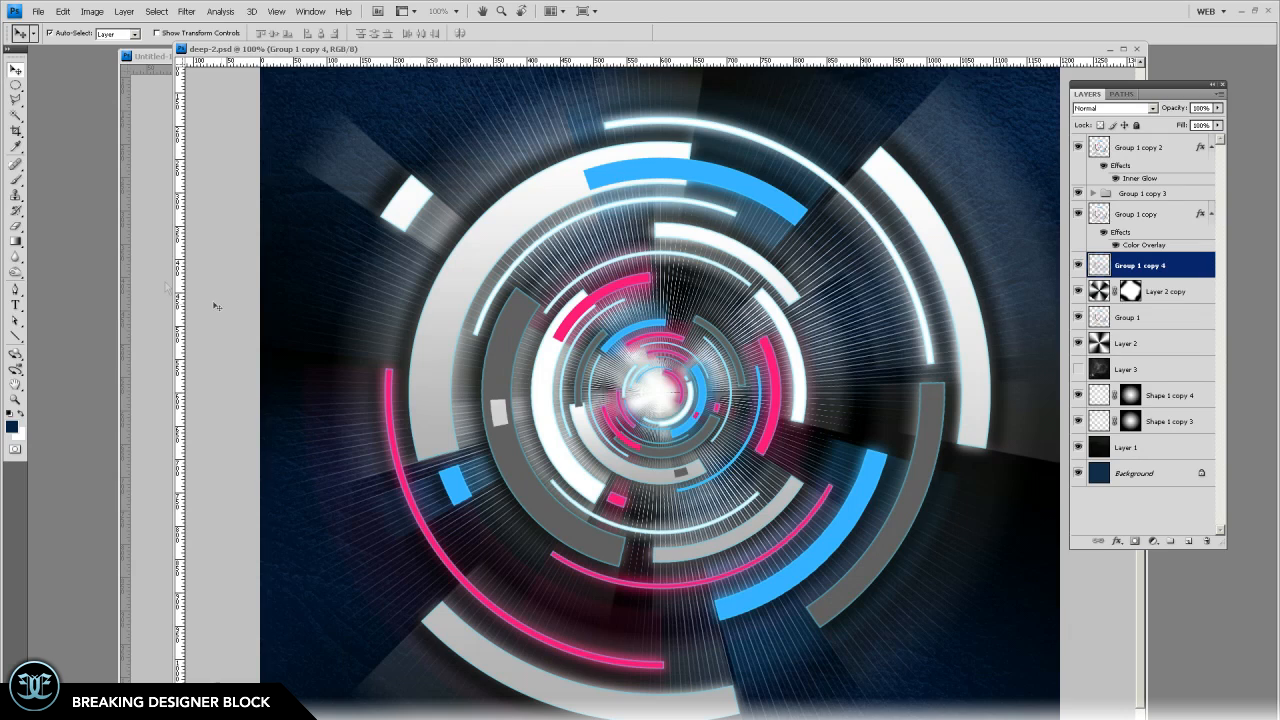
{"action": "left_click_drag", "start_coordinate": [628, 48], "coordinate": [435, 55]}
{"action": "left_click", "coordinate": [1000, 163]}
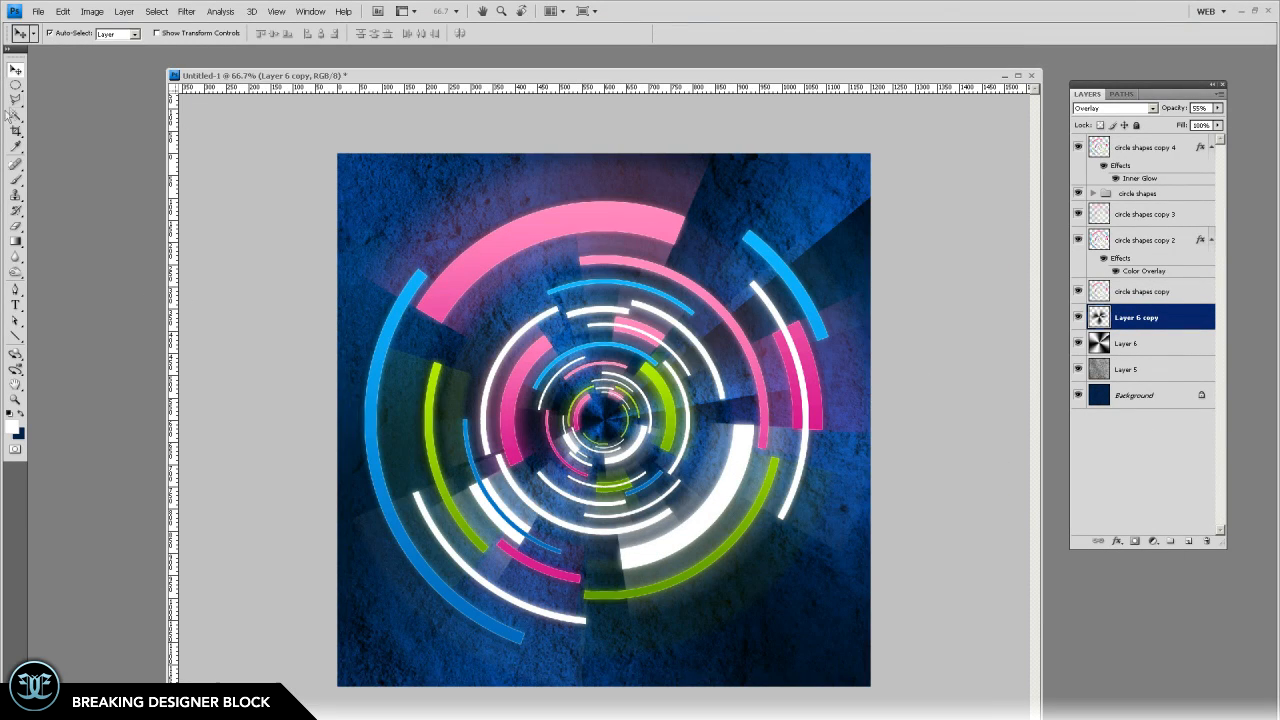
Draw white 1 px vertical and horizontal lines across the canvas along the centre guides, both in one shape layer
{"action": "left_click", "coordinate": [15, 337]}
{"action": "key", "text": "ctrl+semicolon"}
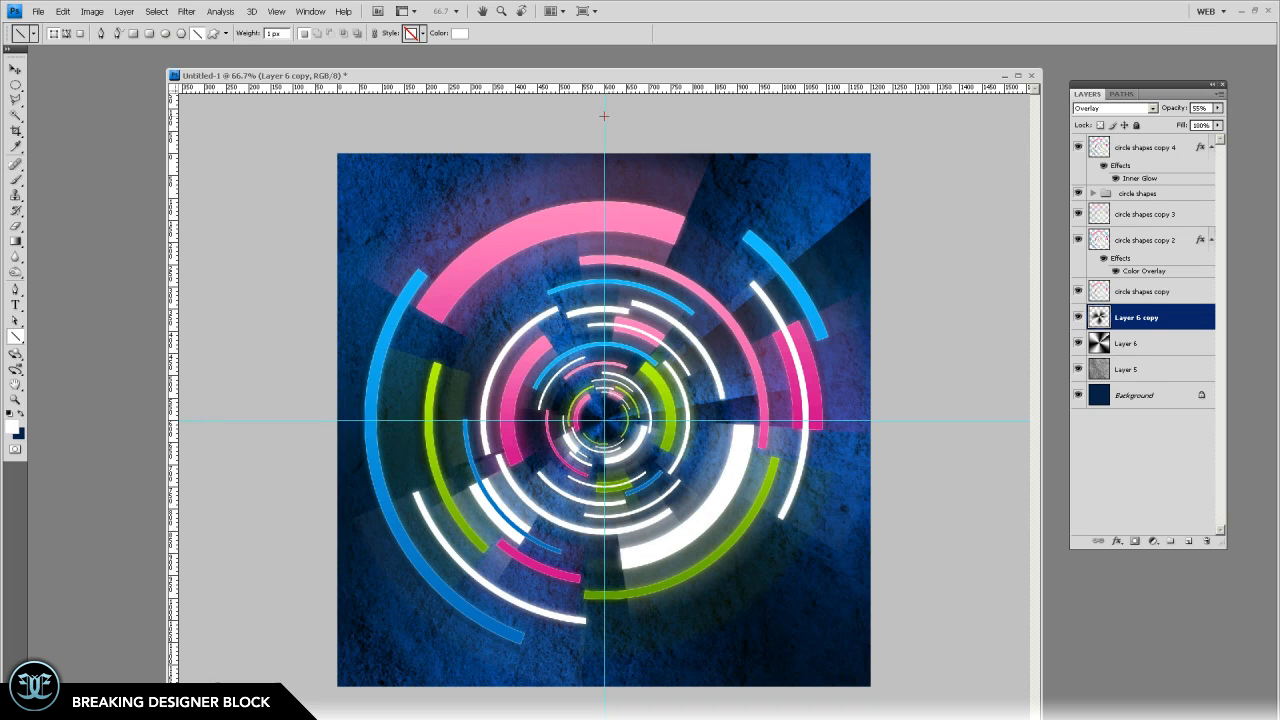
{"action": "left_click_drag", "start_coordinate": [609, 172], "coordinate": [605, 712]}
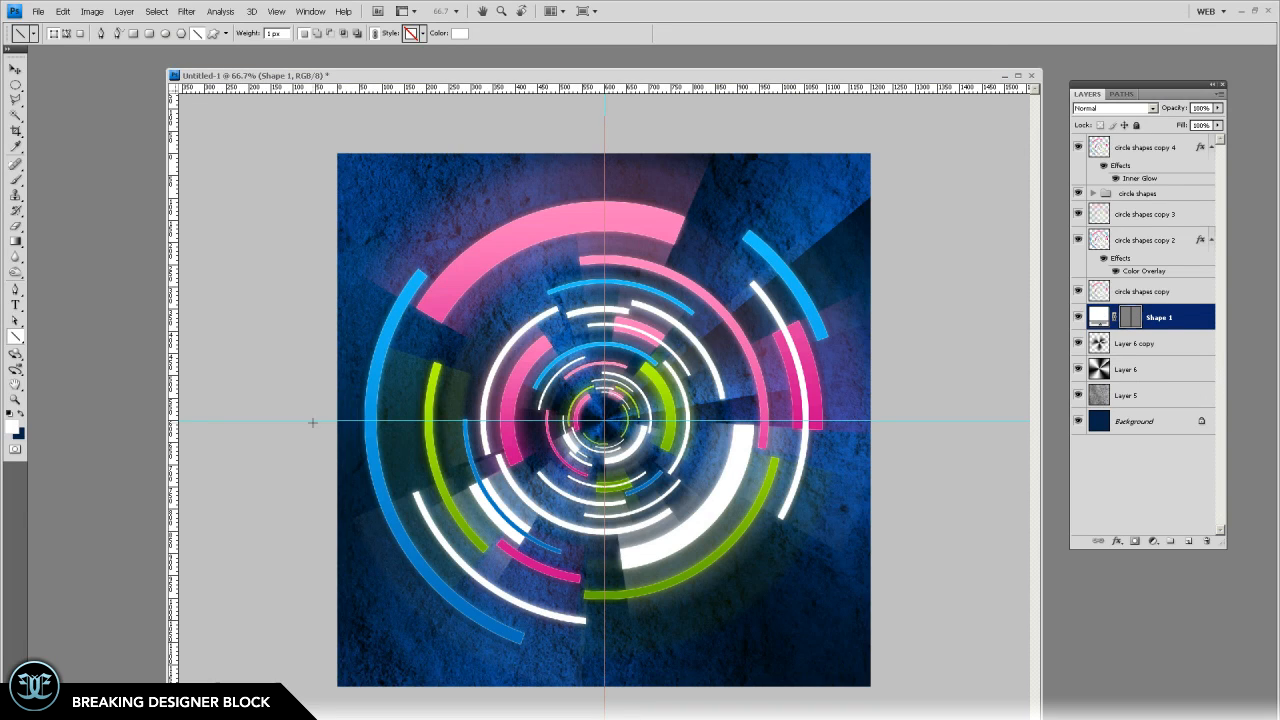
{"action": "left_click_drag", "start_coordinate": [311, 421], "coordinate": [876, 423]}
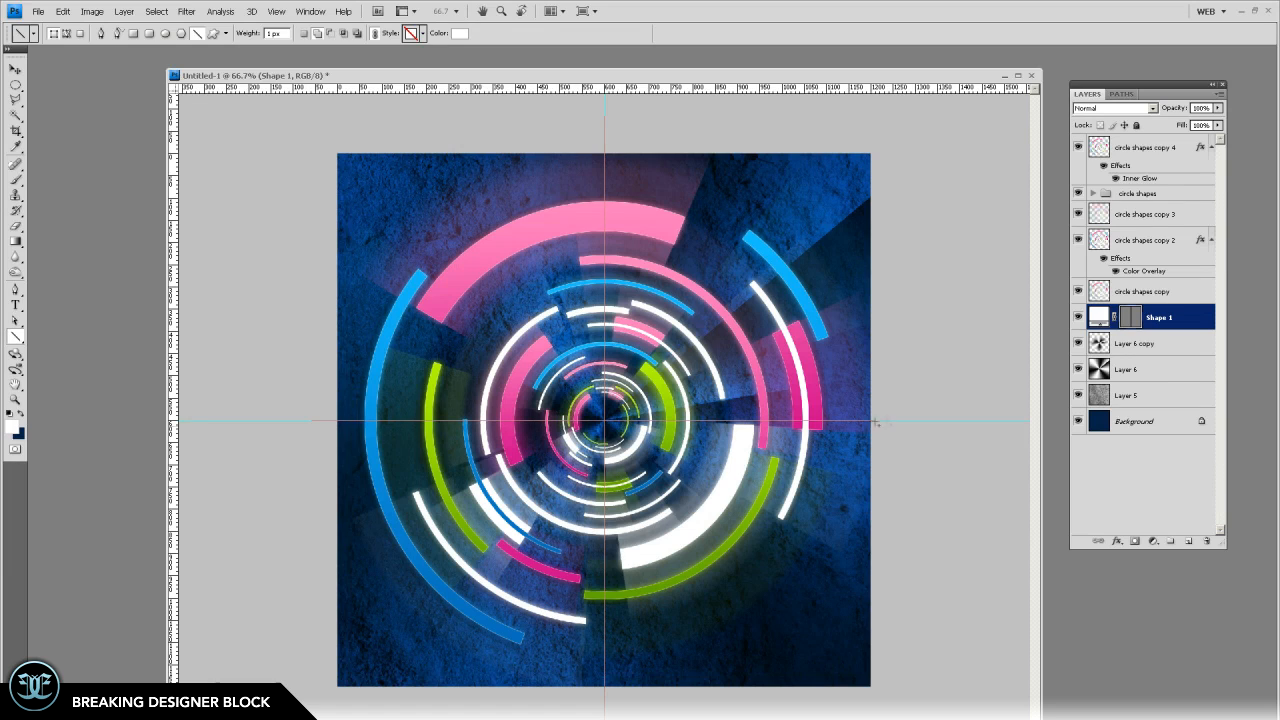
Rasterize the Shape 1 layer holding the crossed white lines
{"action": "right_click", "coordinate": [1189, 318]}
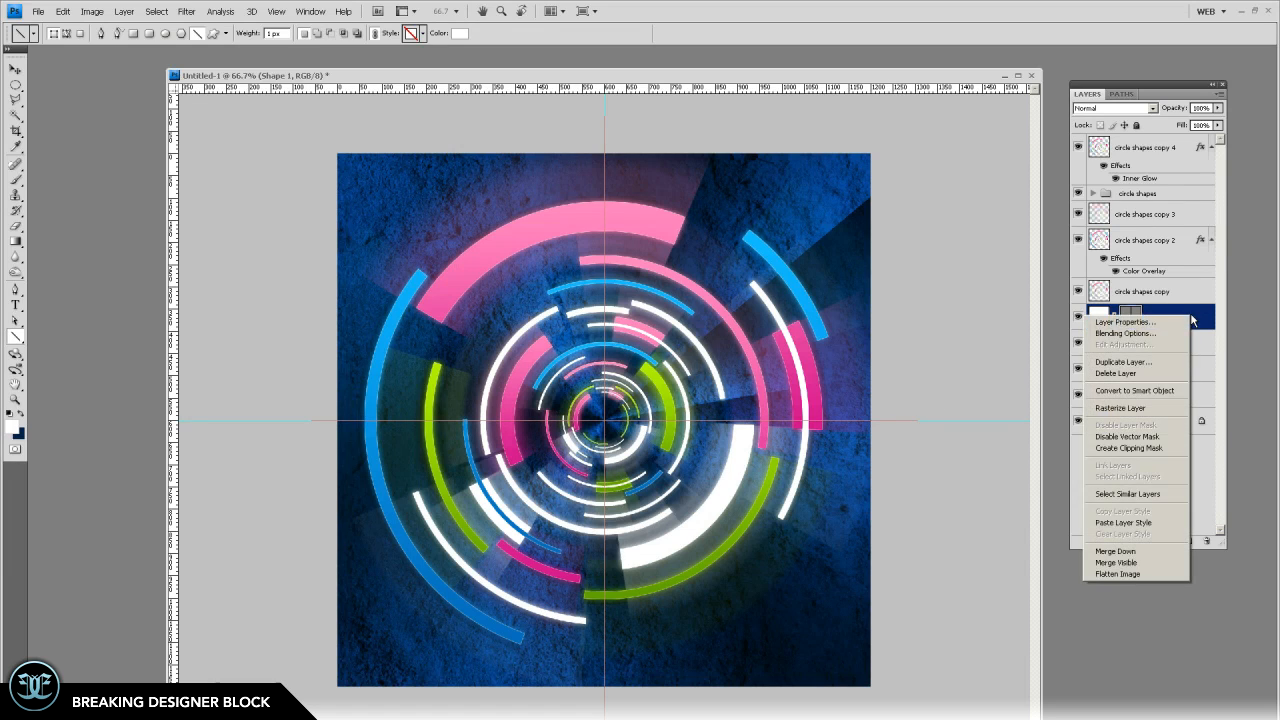
{"action": "left_click", "coordinate": [1120, 408]}
{"action": "left_click", "coordinate": [15, 69]}
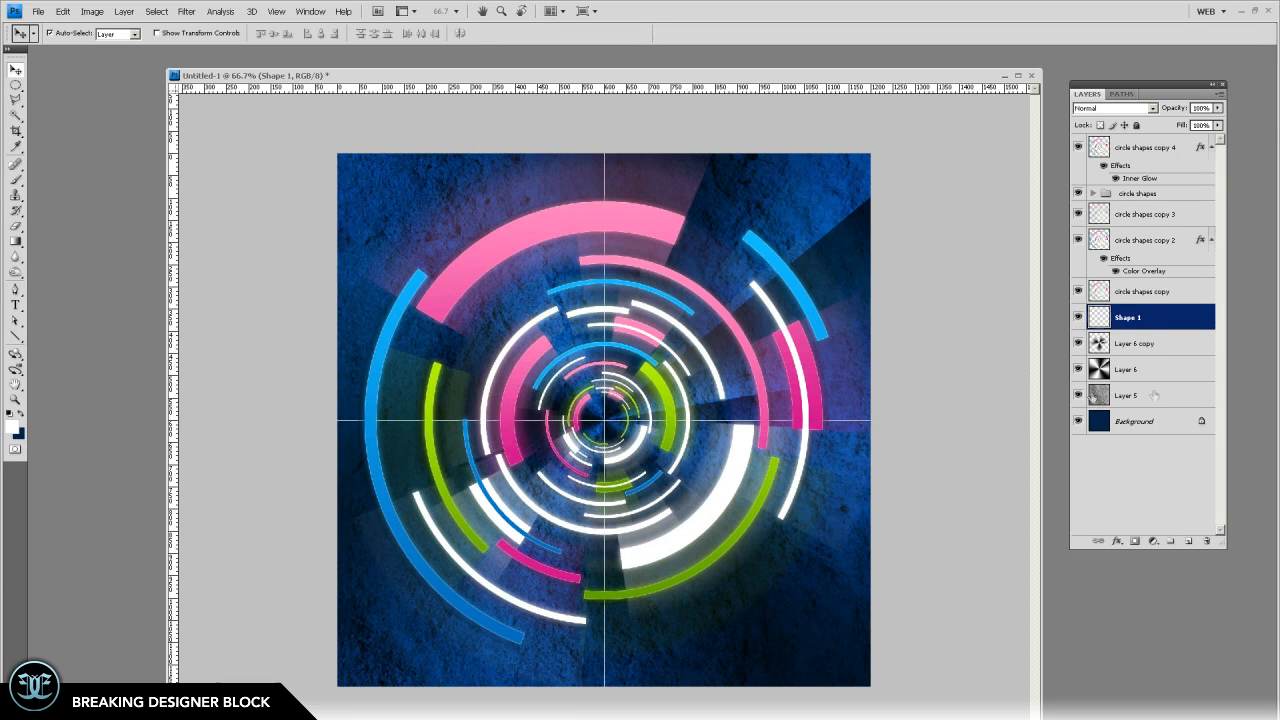
Duplicate the crossed-lines layer, rotate the copy by 10°, and crop the image to the canvas bounds
{"action": "left_click_drag", "start_coordinate": [1149, 317], "coordinate": [1188, 542]}
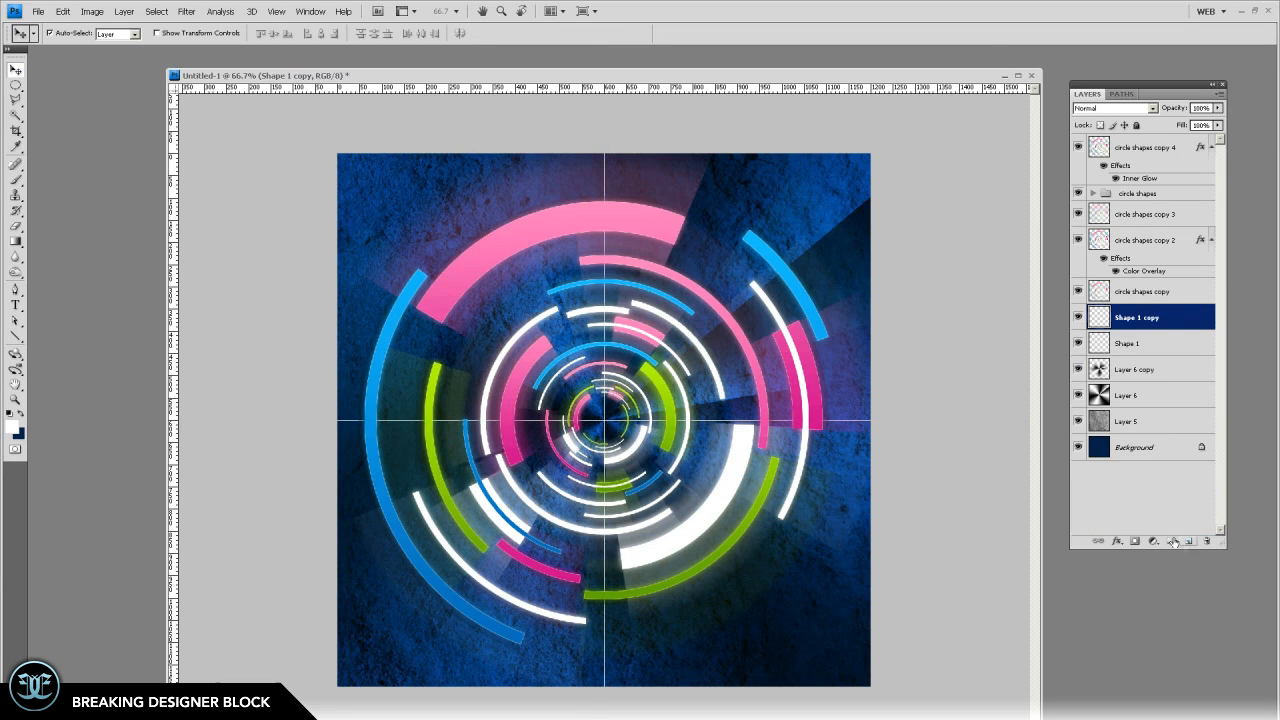
{"action": "key", "text": "ctrl+t"}
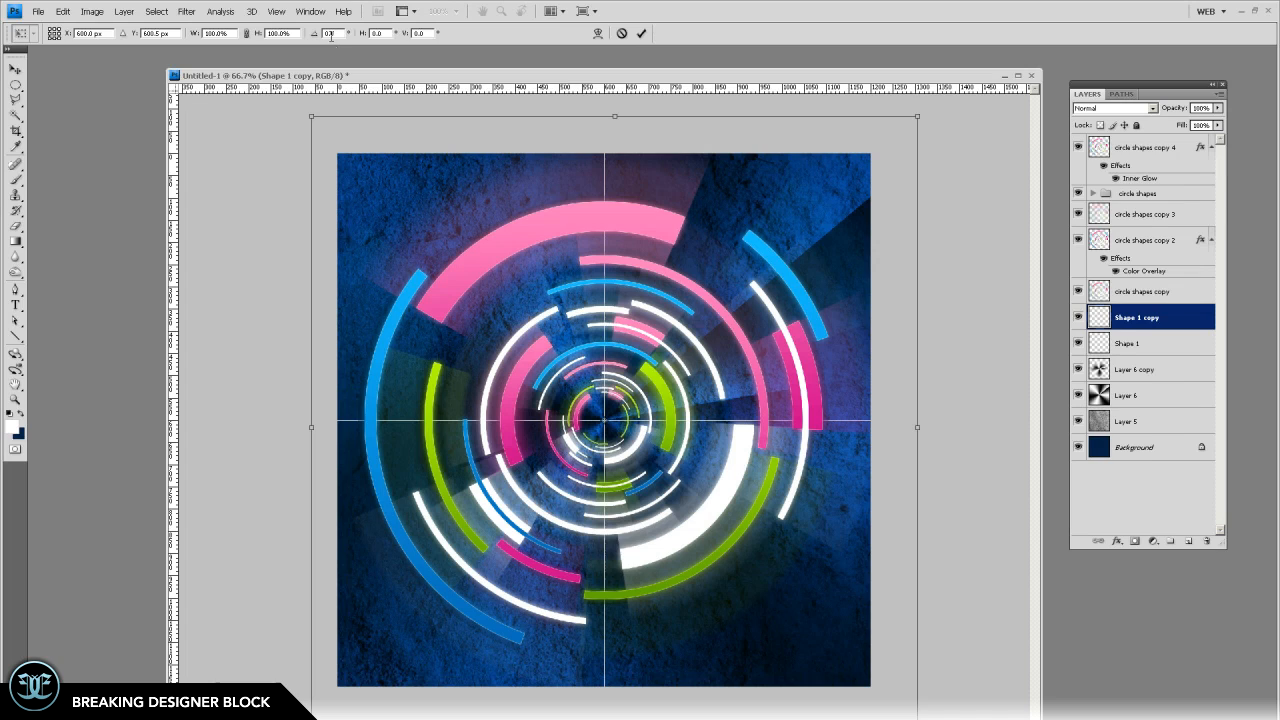
{"action": "type", "text": "10"}
{"action": "key", "text": "Return"}
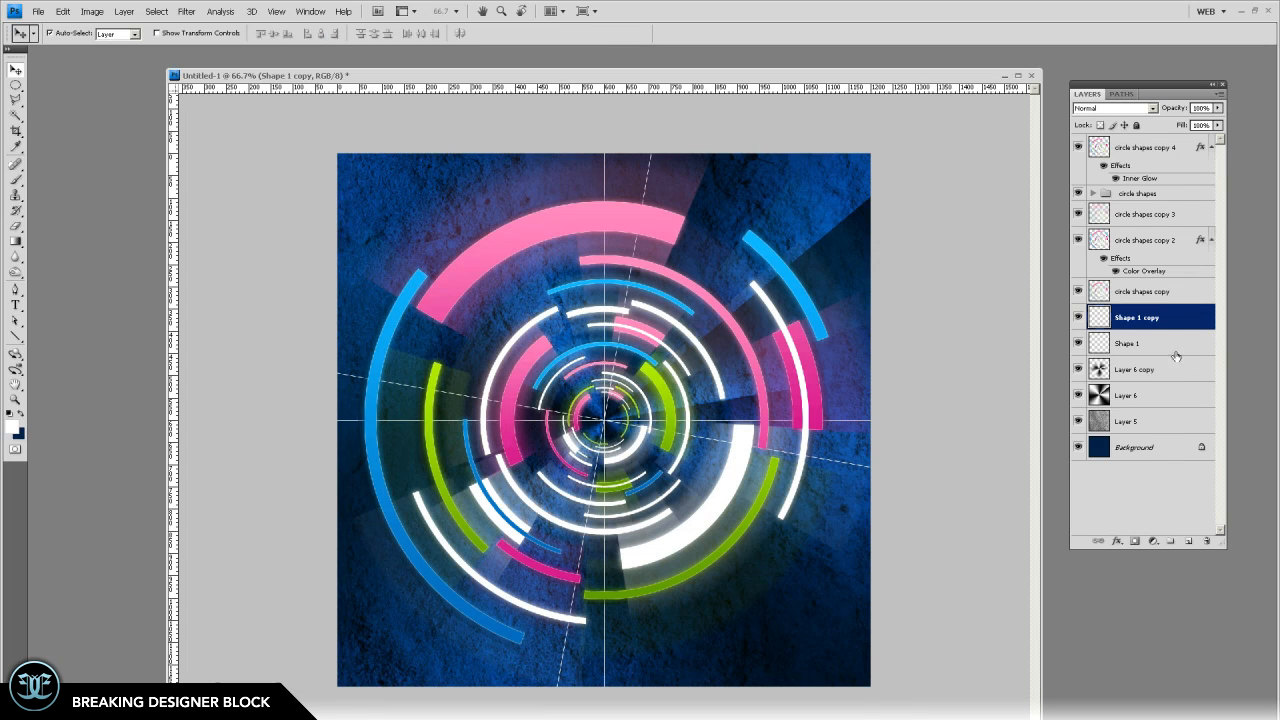
{"action": "left_click", "coordinate": [16, 131]}
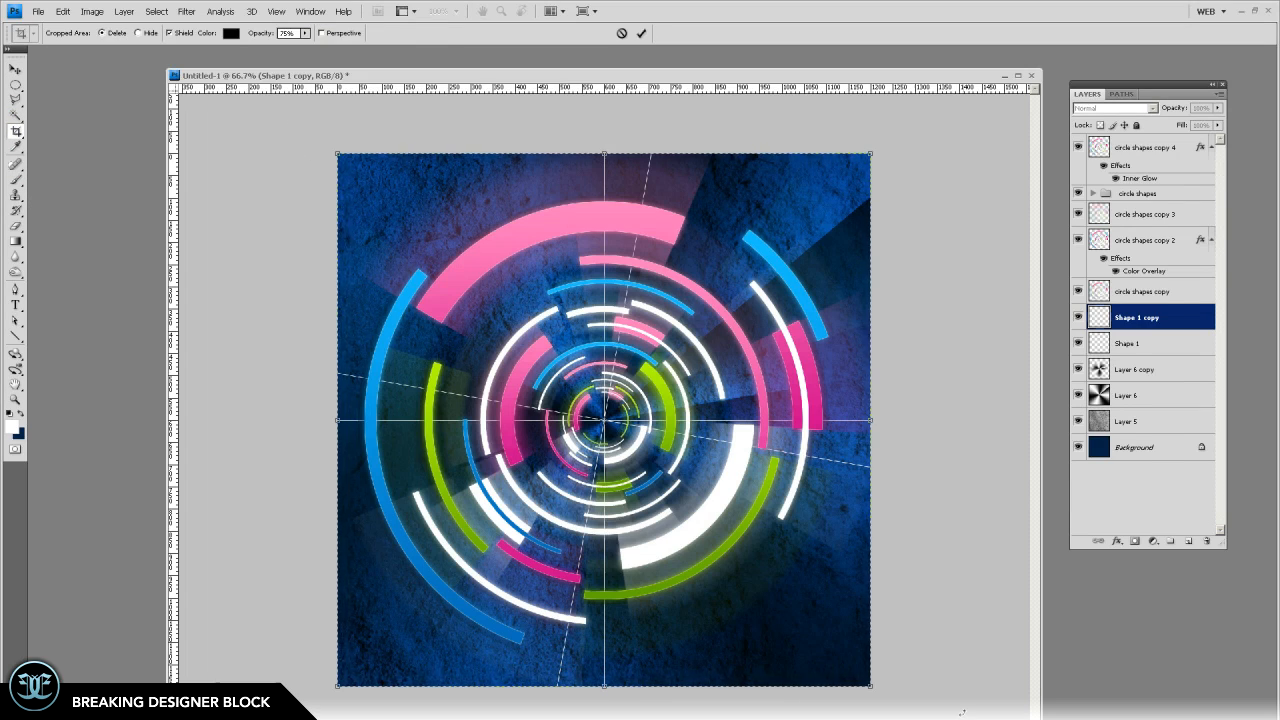
{"action": "left_click", "coordinate": [16, 70]}
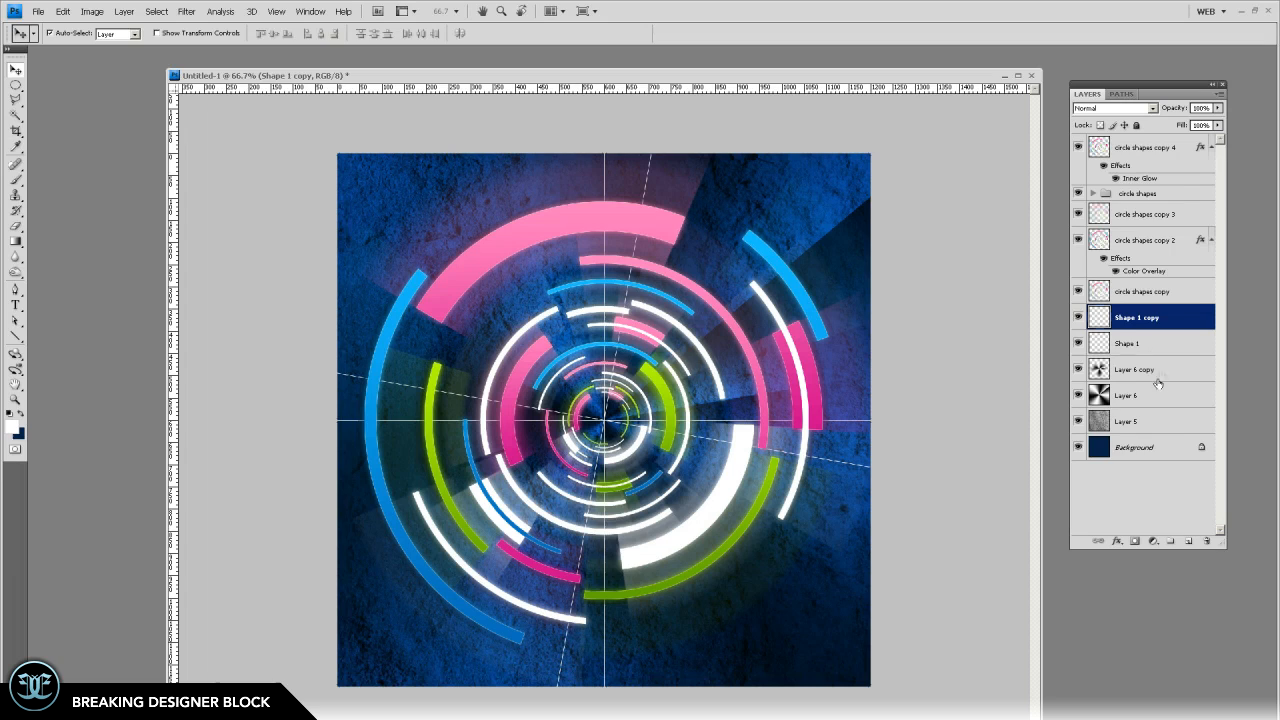
Make two more copies of the original Shape 1 lines, rotated by 20° and 30°
{"action": "left_click_drag", "start_coordinate": [1151, 342], "coordinate": [1189, 541]}
{"action": "key", "text": "ctrl+t"}
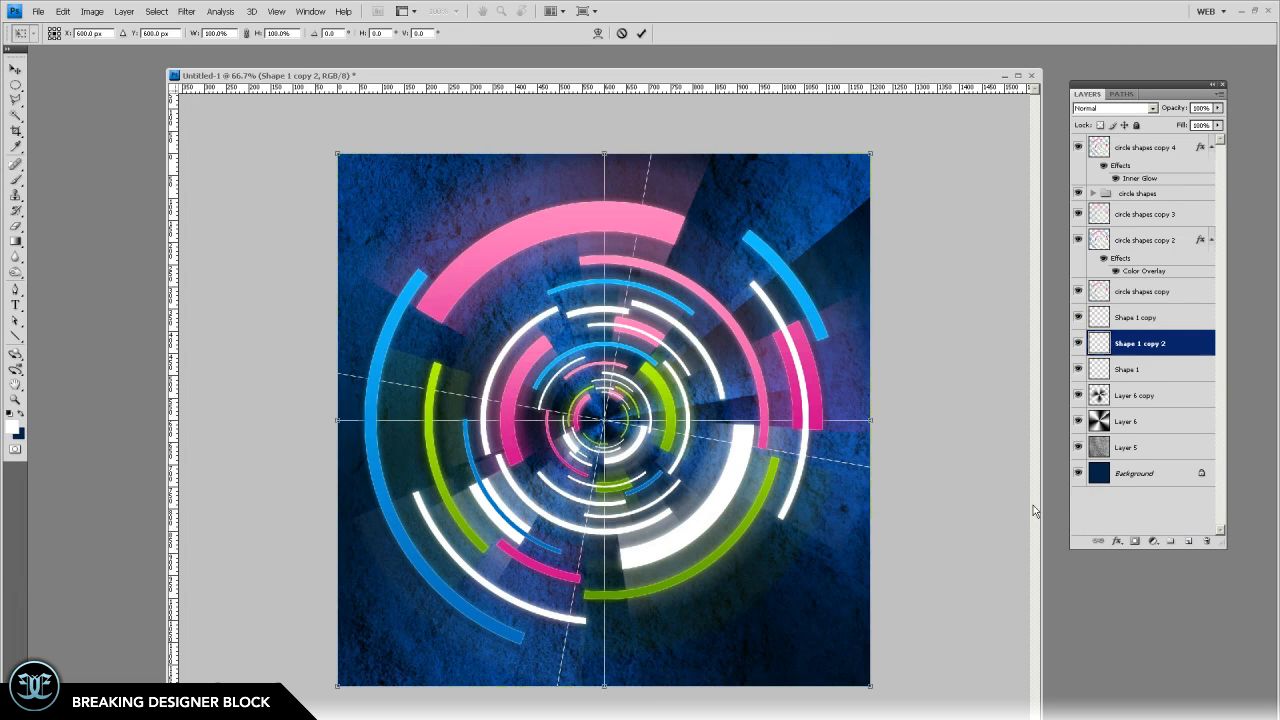
{"action": "type", "text": "10"}
{"action": "key", "text": "Return"}
{"action": "key", "text": "Return"}
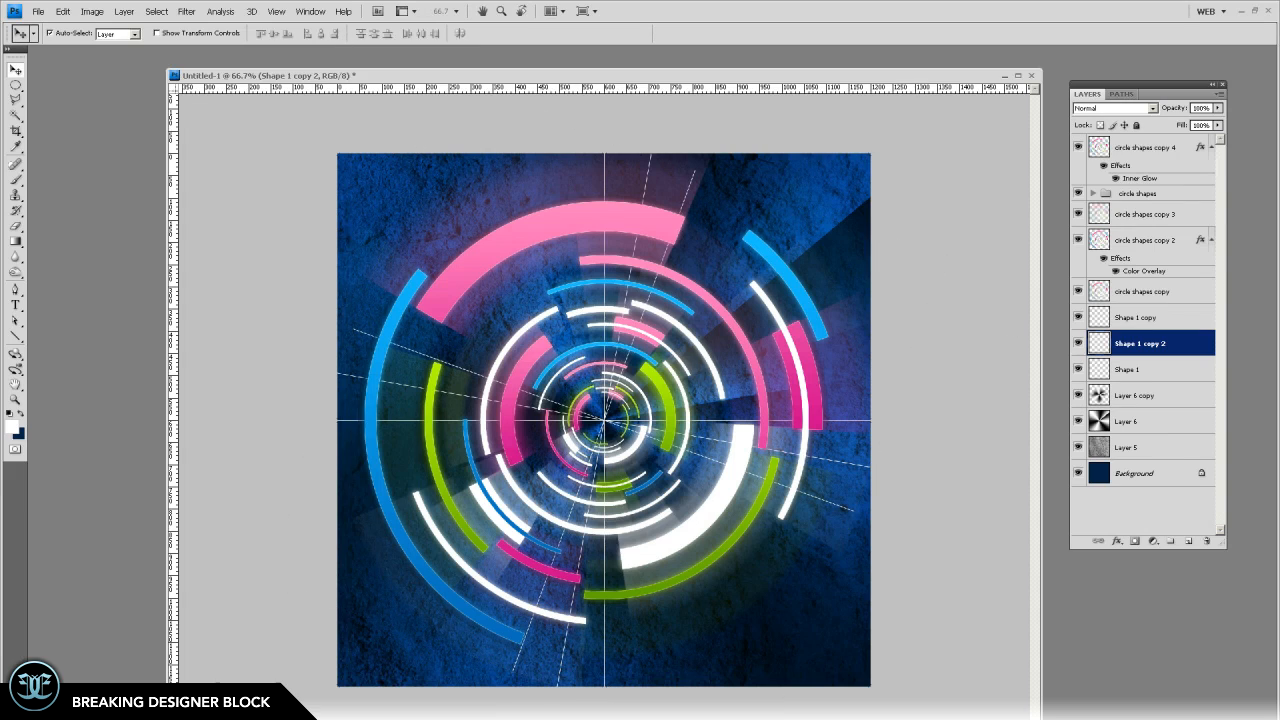
{"action": "left_click_drag", "start_coordinate": [1136, 367], "coordinate": [1189, 541]}
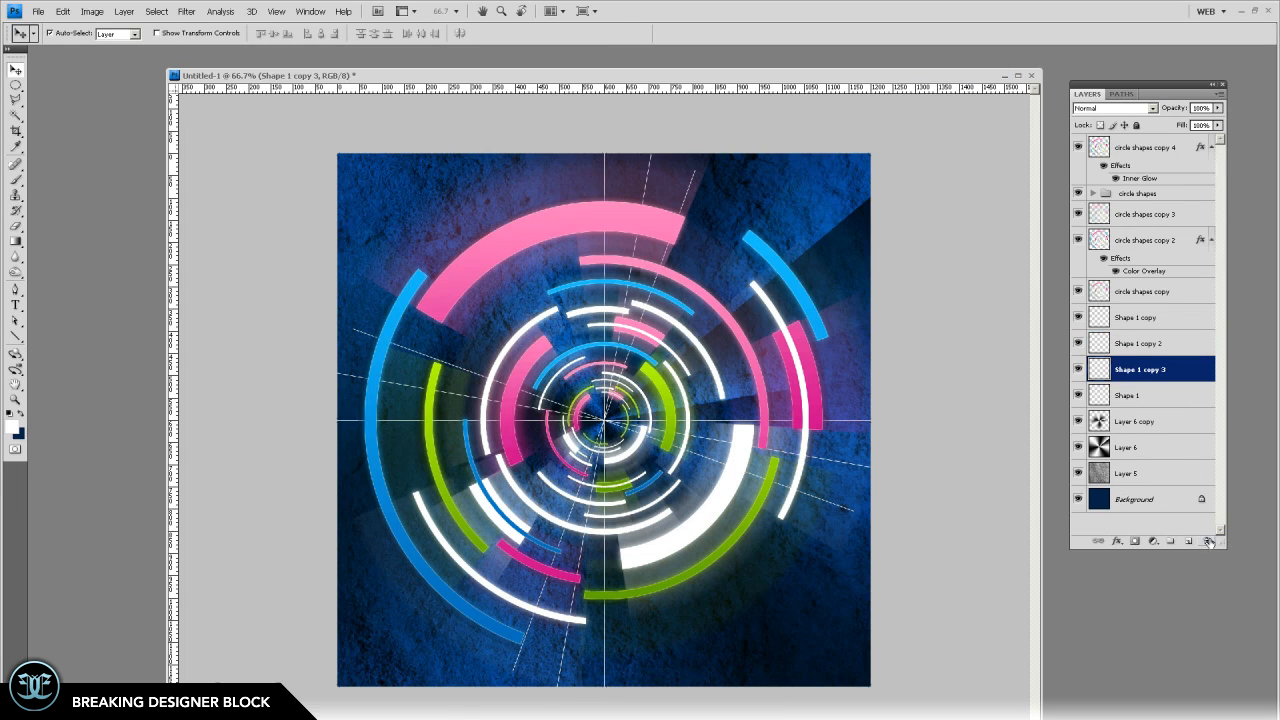
{"action": "key", "text": "ctrl+t"}
{"action": "type", "text": "30"}
{"action": "key", "text": "Return"}
{"action": "key", "text": "Return"}
Add two further copies of the original crossed lines, rotated by 40° and 50°
{"action": "left_click_drag", "start_coordinate": [1163, 396], "coordinate": [1189, 541]}
{"action": "key", "text": "ctrl+t"}
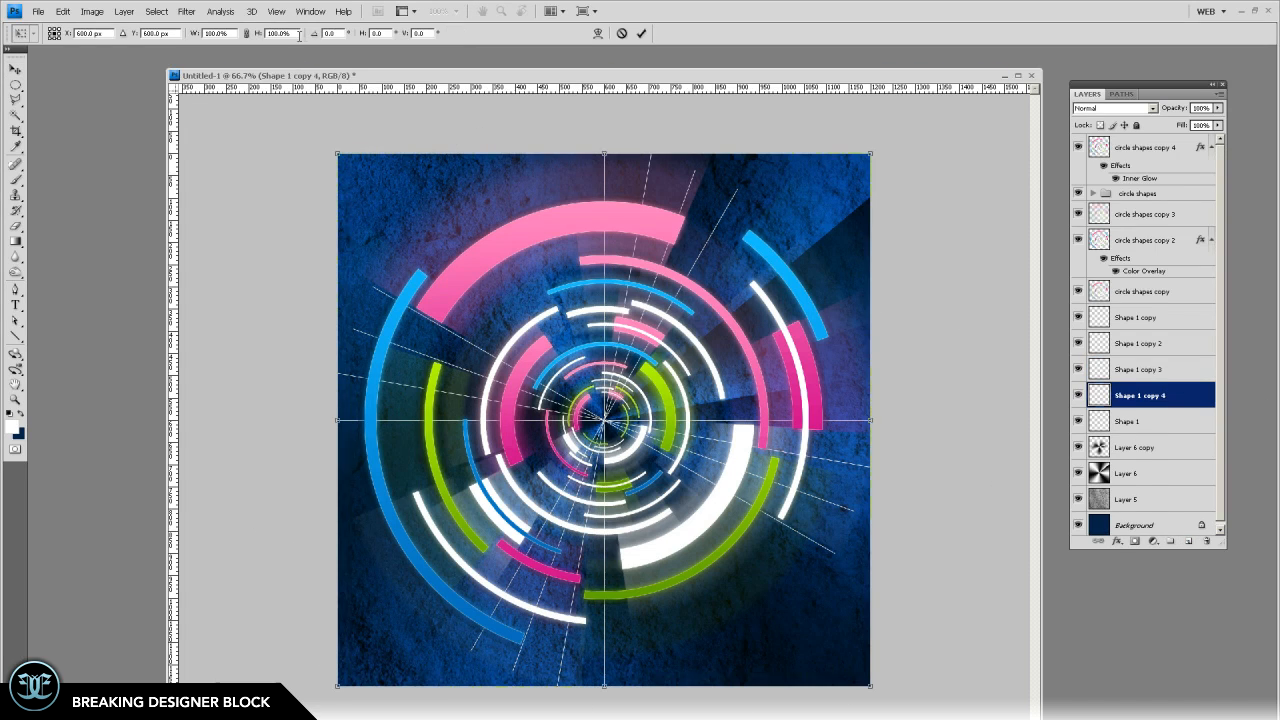
{"action": "type", "text": "40"}
{"action": "key", "text": "Return"}
{"action": "key", "text": "Return"}
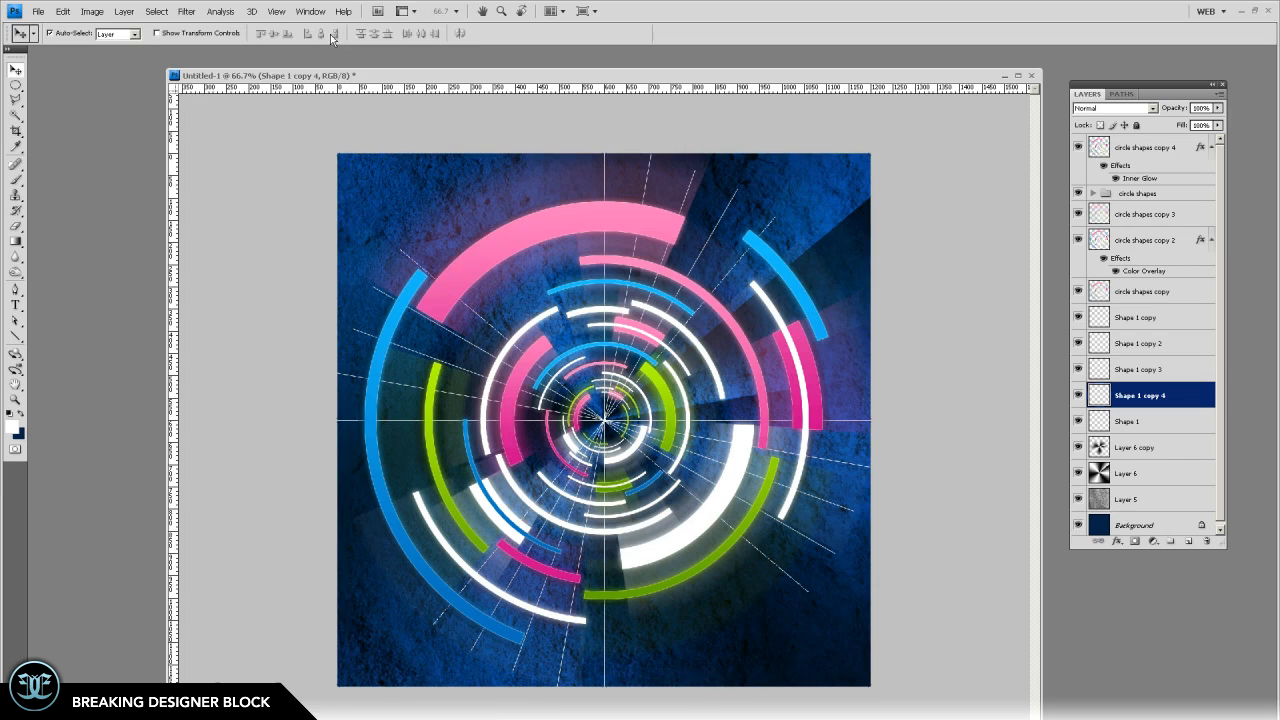
{"action": "left_click_drag", "start_coordinate": [1161, 421], "coordinate": [1189, 541]}
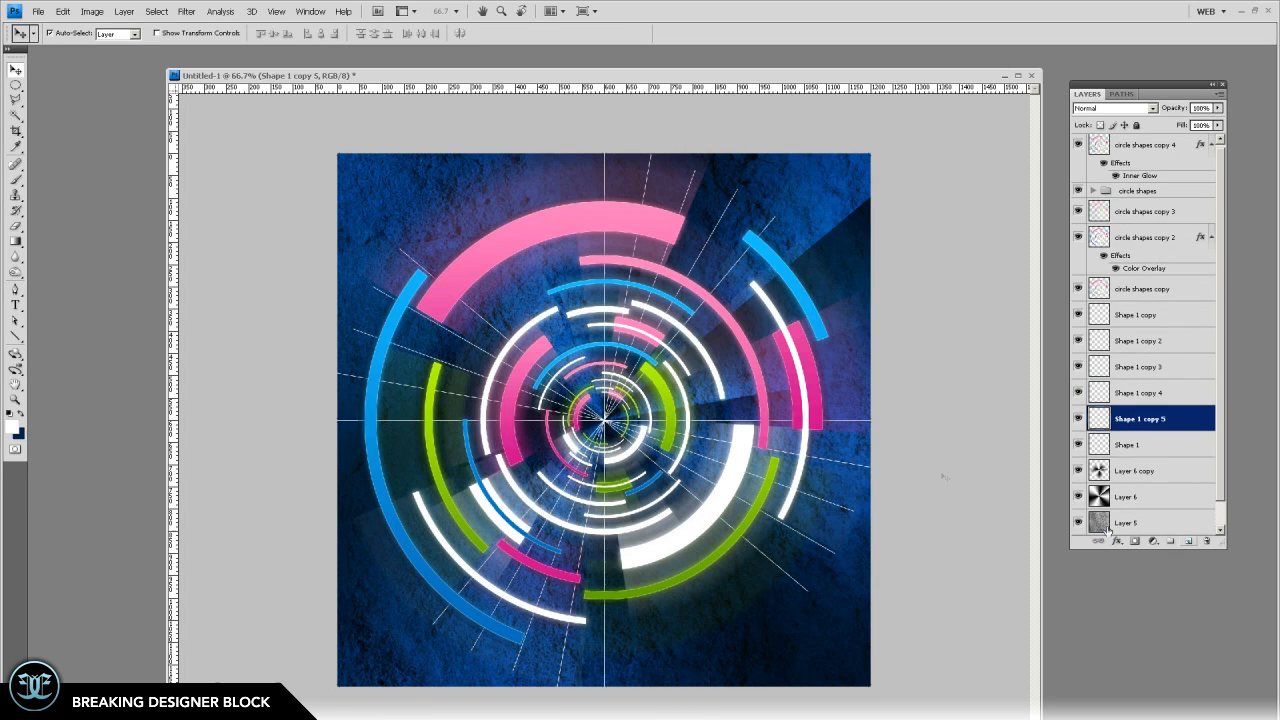
{"action": "key", "text": "ctrl+t"}
{"action": "type", "text": "45"}
{"action": "key", "text": "Return"}
{"action": "key", "text": "Return"}
Duplicate the original crossed lines twice again, rotating the copies by 60° and 70°
{"action": "left_click_drag", "start_coordinate": [1170, 448], "coordinate": [1189, 541]}
{"action": "key", "text": "ctrl+t"}
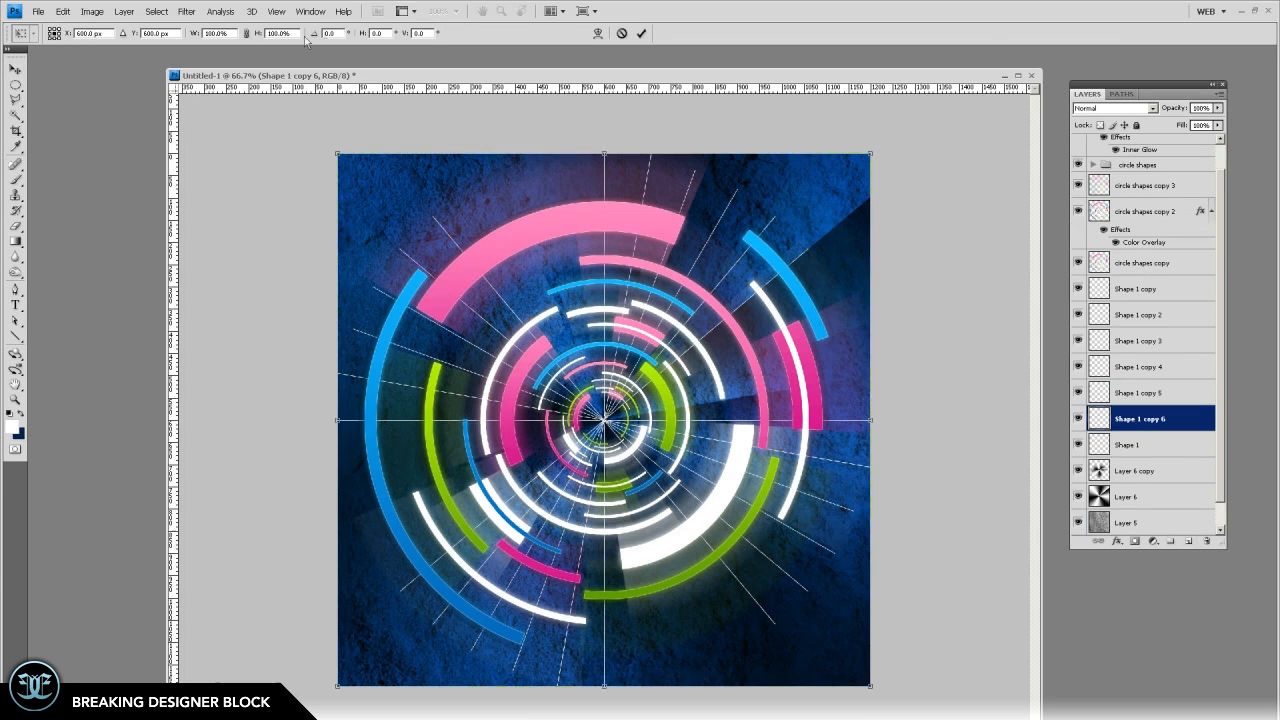
{"action": "type", "text": "22.5"}
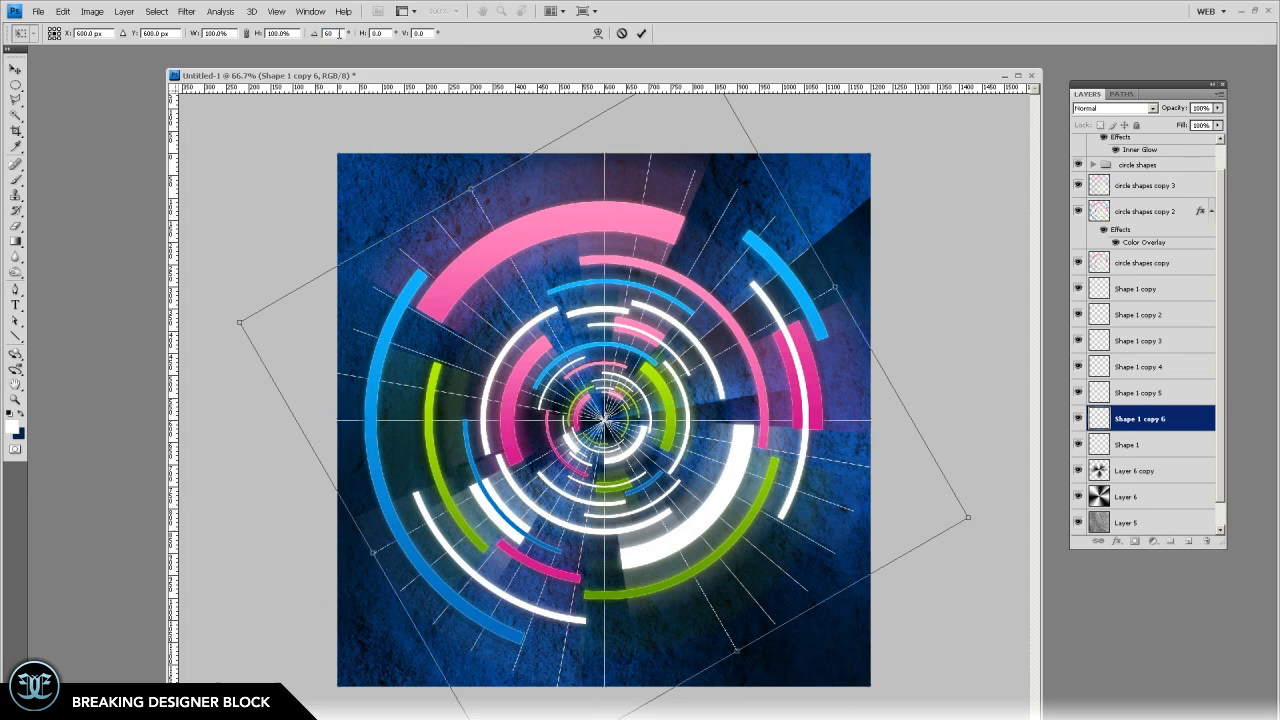
{"action": "key", "text": "Return"}
{"action": "key", "text": "Return"}
{"action": "left_click_drag", "start_coordinate": [1172, 448], "coordinate": [1189, 541]}
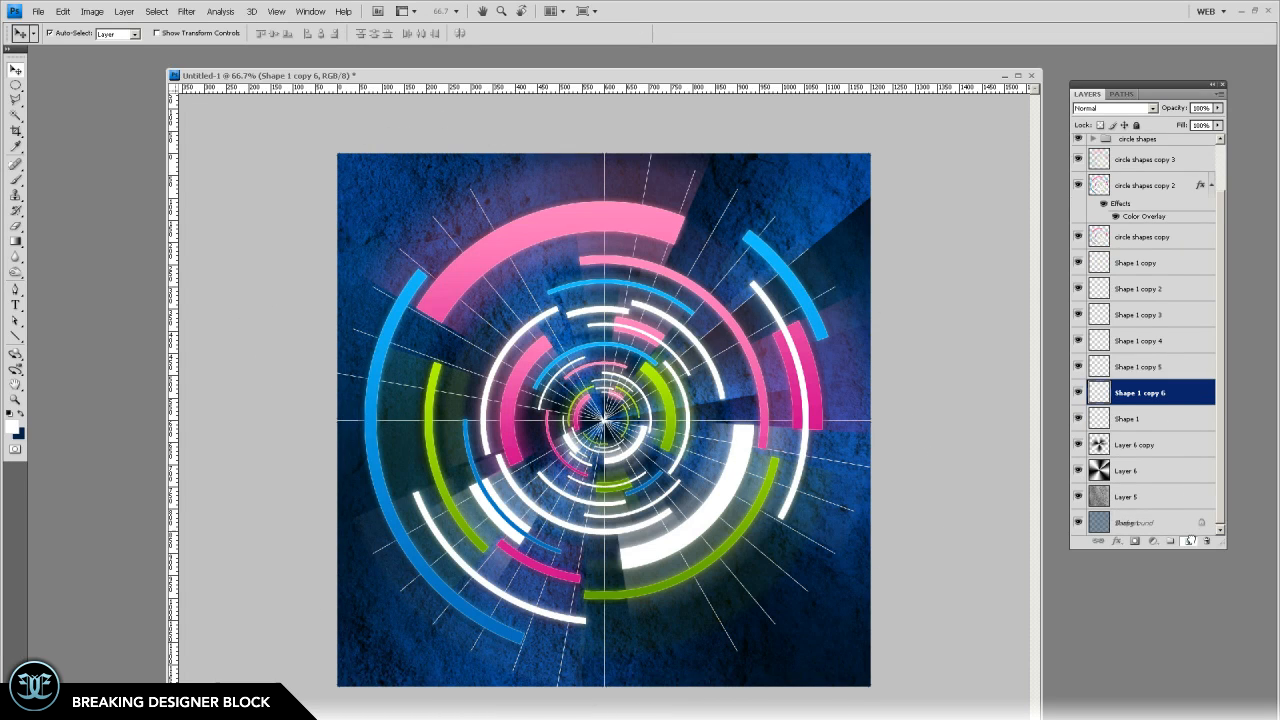
{"action": "key", "text": "ctrl+t"}
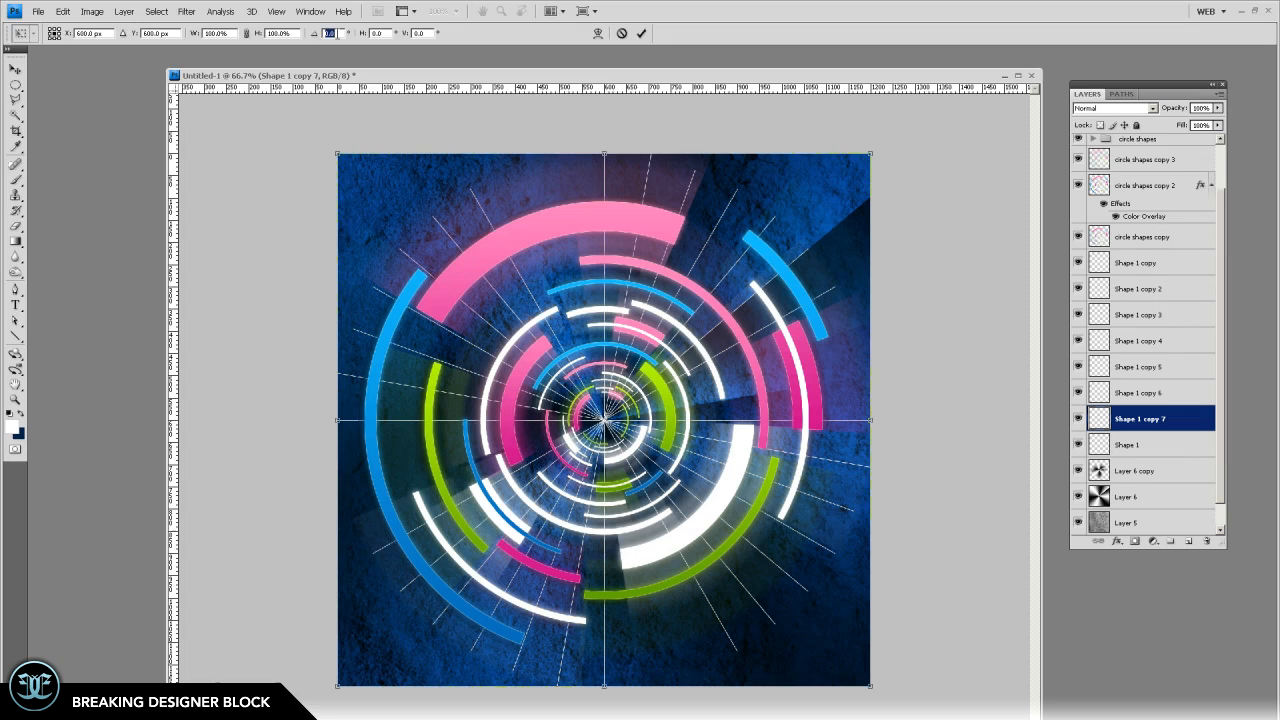
{"action": "type", "text": "22.5"}
{"action": "key", "text": "Return"}
{"action": "key", "text": "Return"}
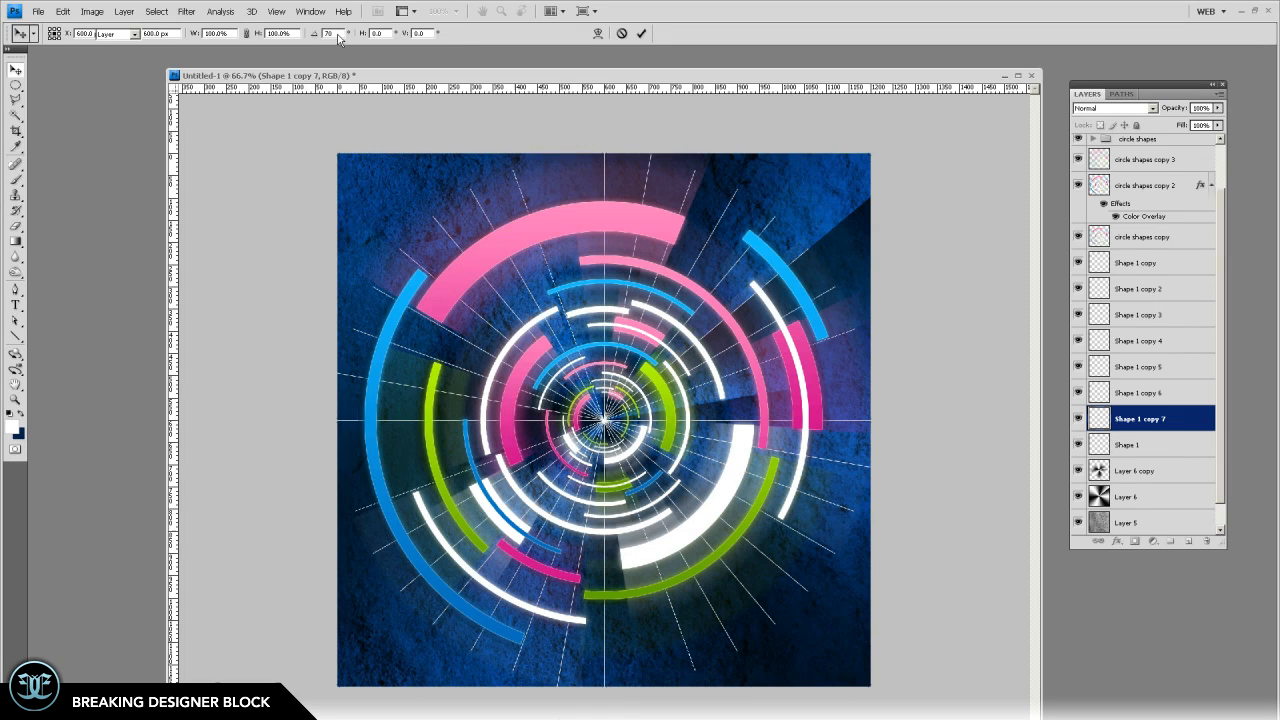
Duplicate the original crossed lines one more time and rotate the copy by 80°
{"action": "left_click_drag", "start_coordinate": [1191, 540], "coordinate": [1191, 541]}
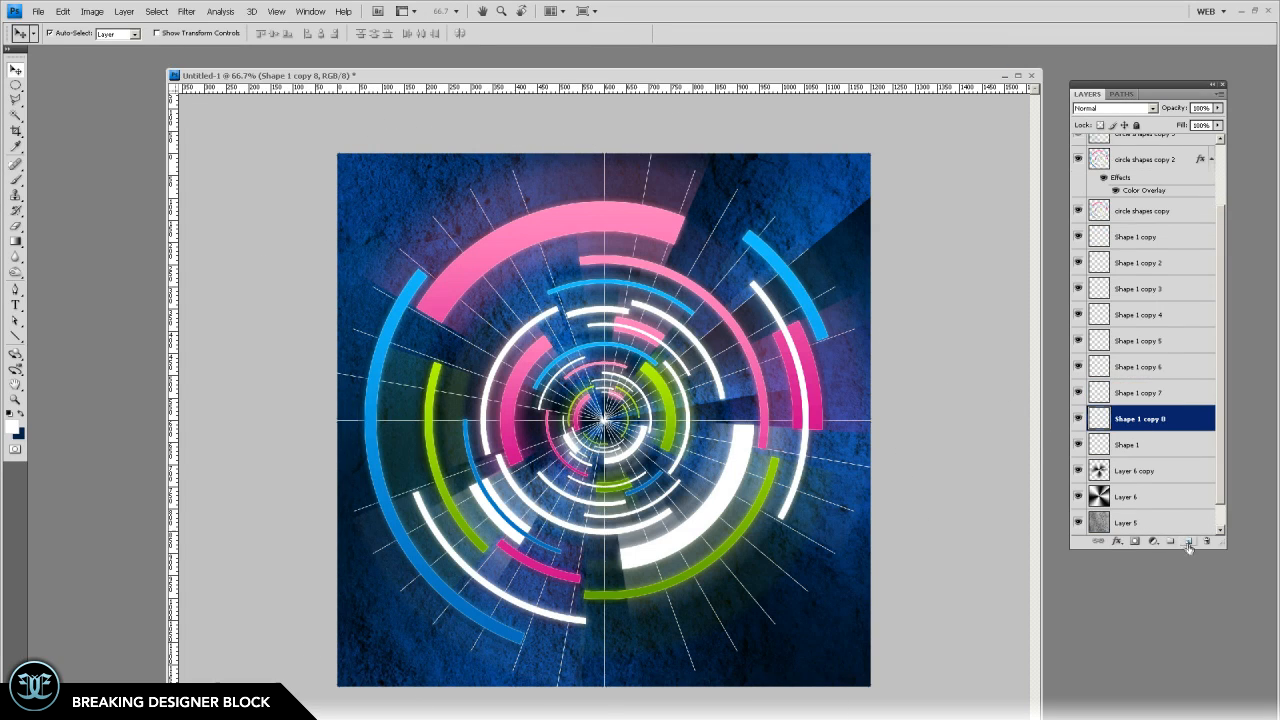
{"action": "key", "text": "ctrl+t"}
{"action": "type", "text": "15"}
{"action": "key", "text": "Return"}
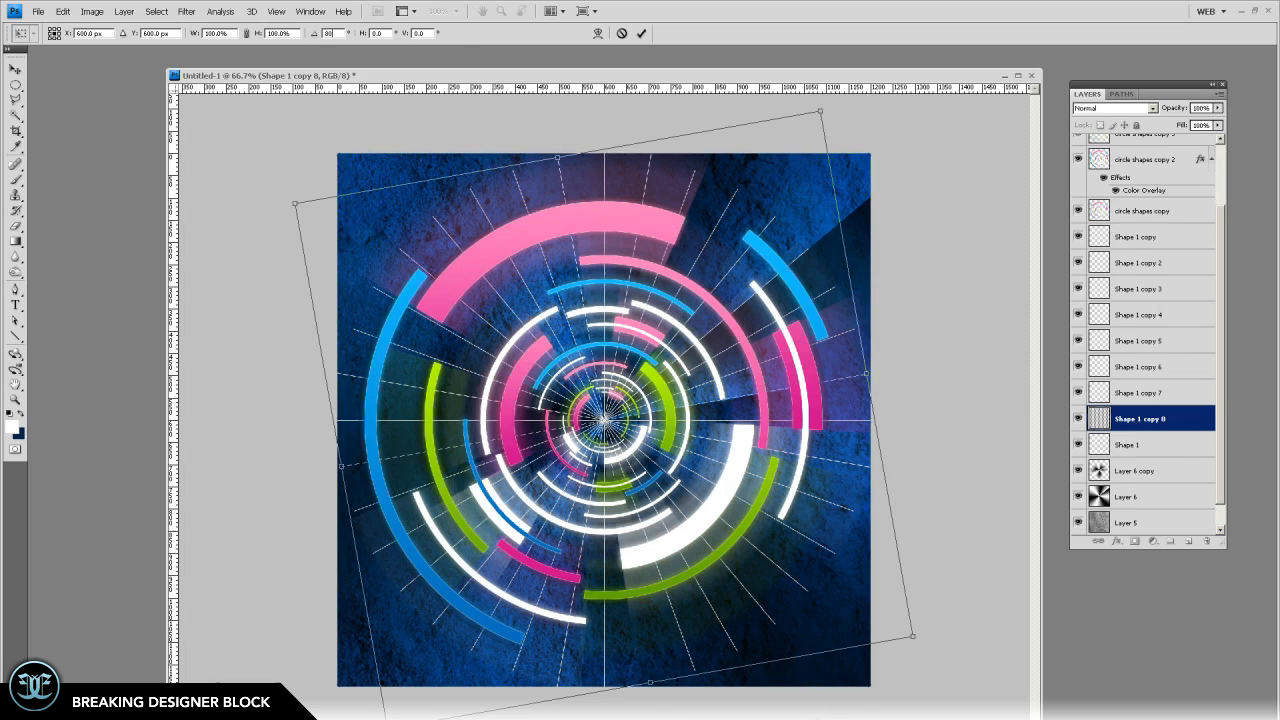
{"action": "key", "text": "Return"}
Merge Shape 1 and all its rotated copies into a single layer
{"action": "left_click", "coordinate": [1160, 245]}
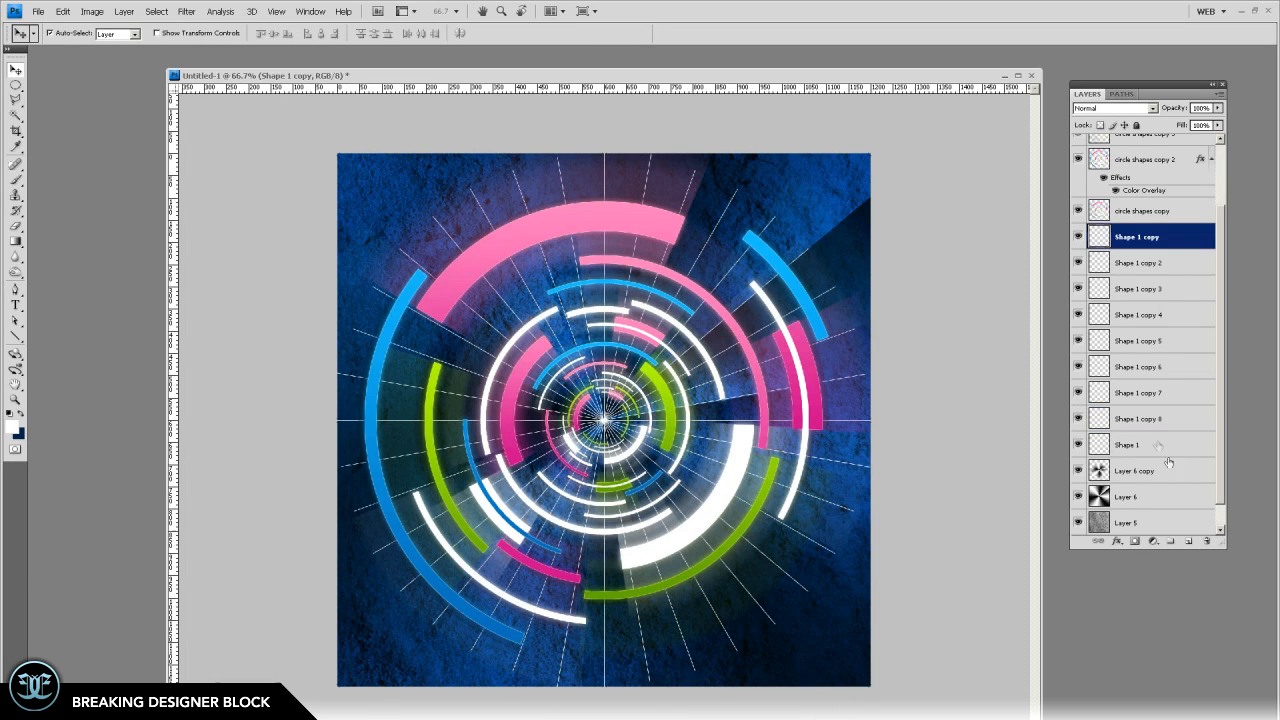
{"action": "left_click", "coordinate": [1162, 444], "text": "shift"}
{"action": "key", "text": "ctrl+e"}
Duplicate the merged radiating-line layer and rotate the copy by 2°
{"action": "left_click_drag", "start_coordinate": [1158, 318], "coordinate": [1189, 540]}
{"action": "key", "text": "ctrl+t"}
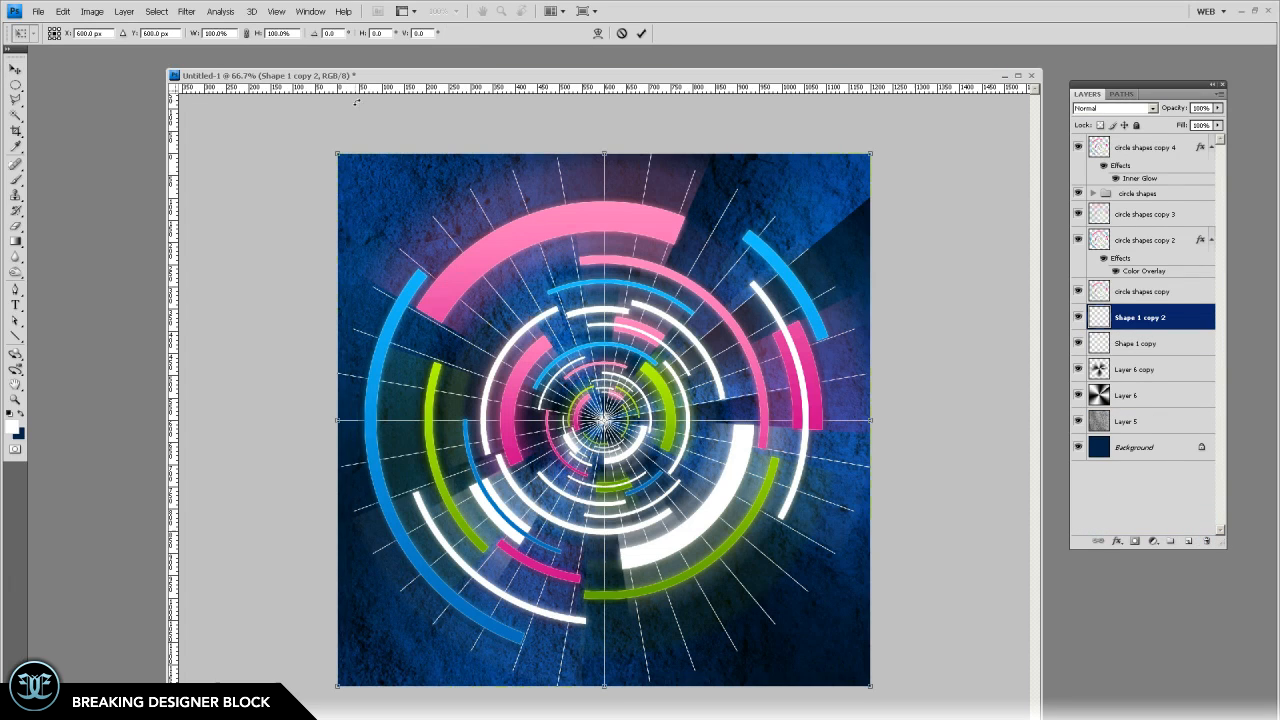
{"action": "type", "text": "23"}
{"action": "key", "text": "Return"}
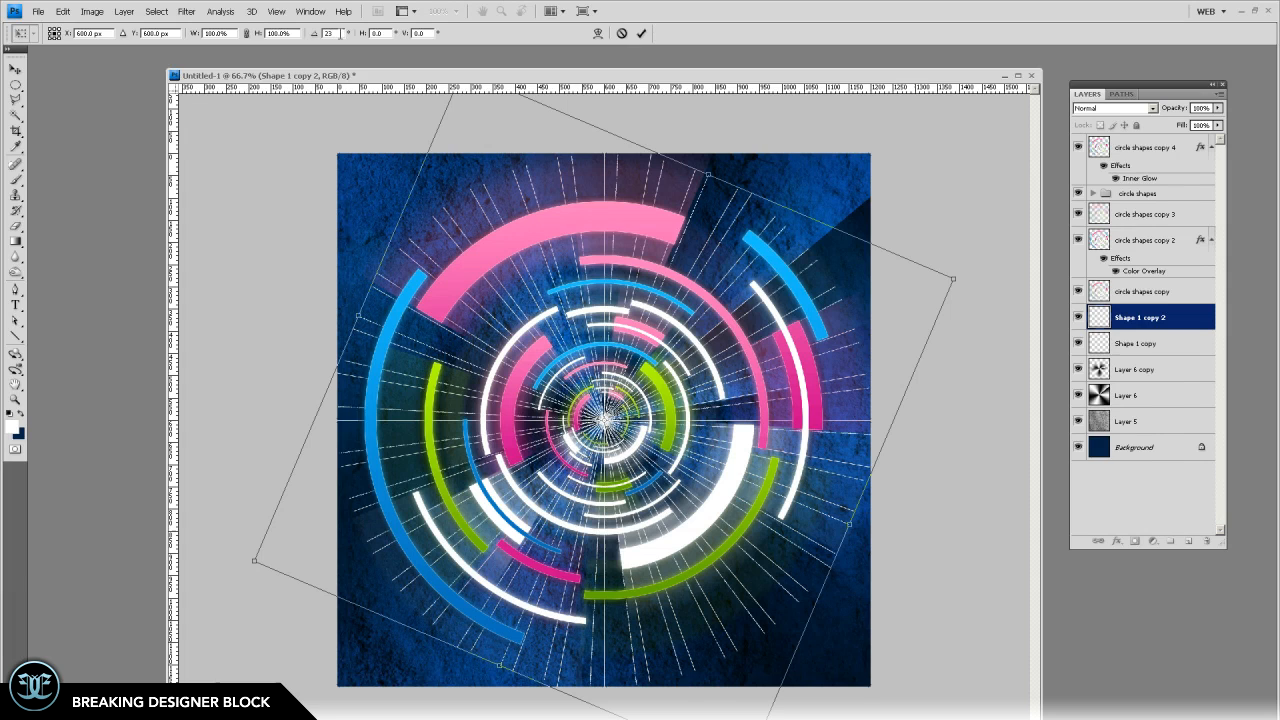
{"action": "type", "text": "2"}
{"action": "key", "text": "Return"}
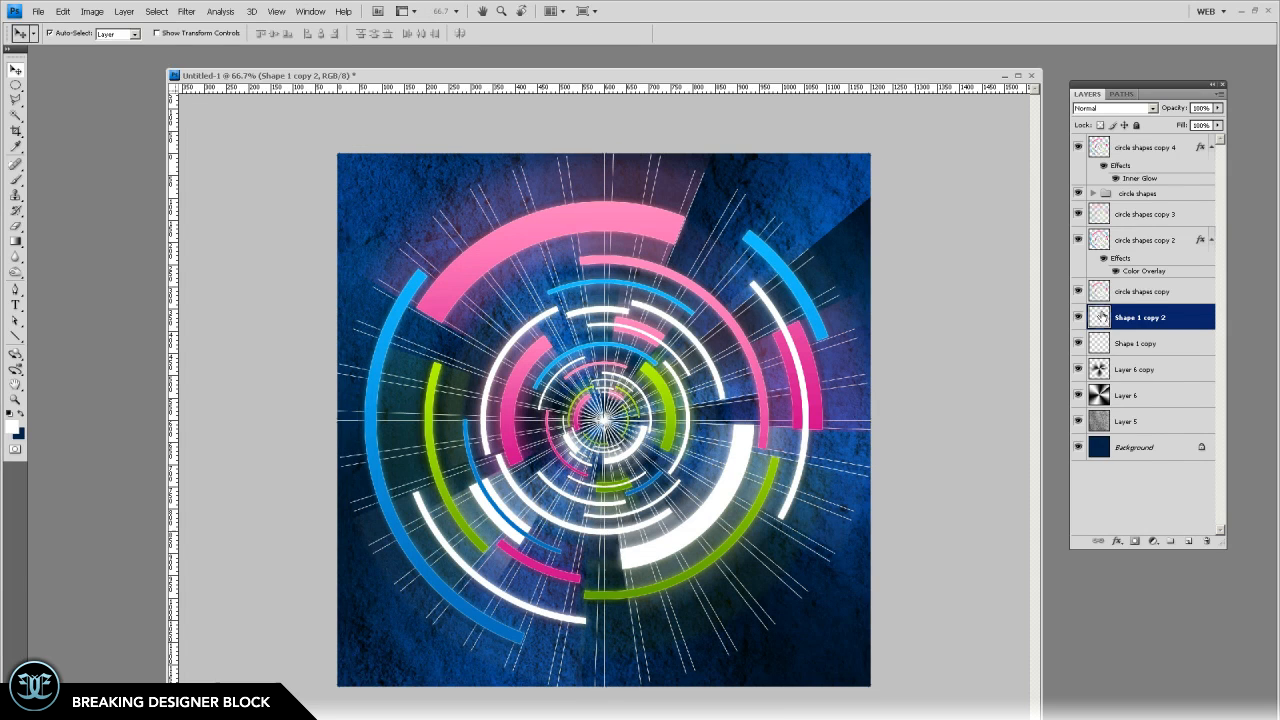
Add two more copies of the merged Shape 1 copy layer, rotated by 4° and 6°
{"action": "left_click_drag", "start_coordinate": [1160, 346], "coordinate": [1189, 538]}
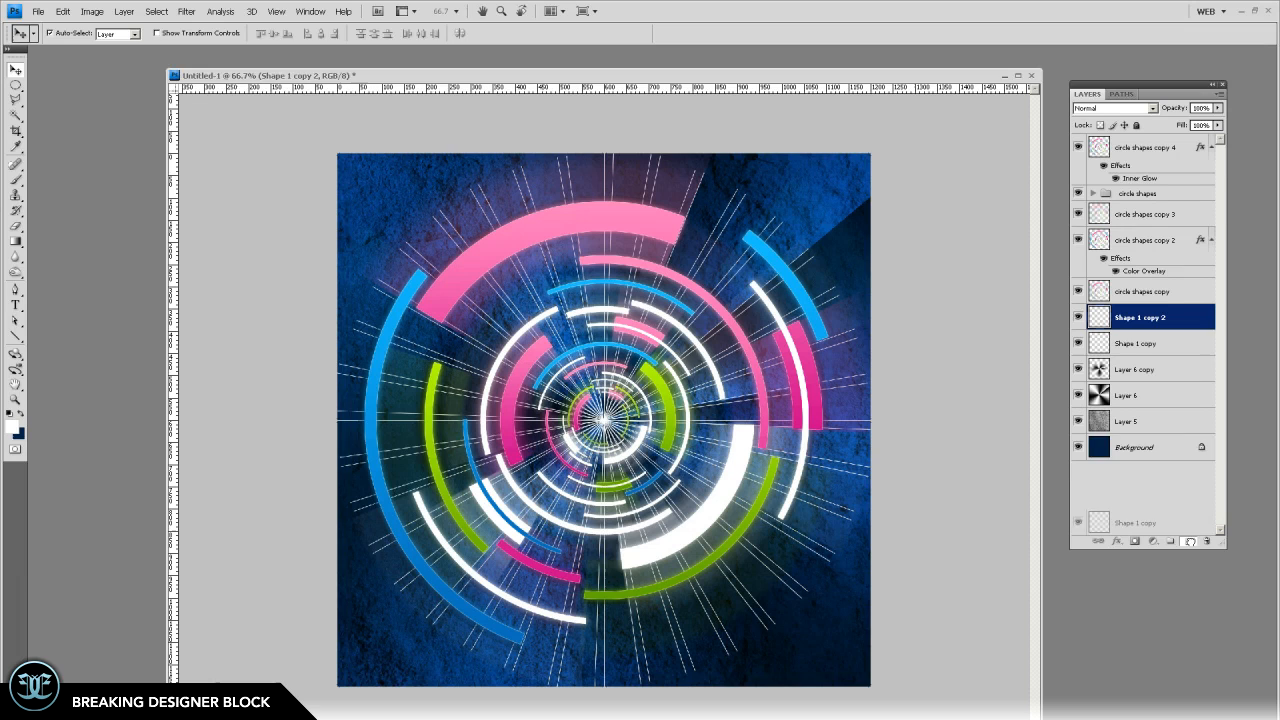
{"action": "key", "text": "ctrl+t"}
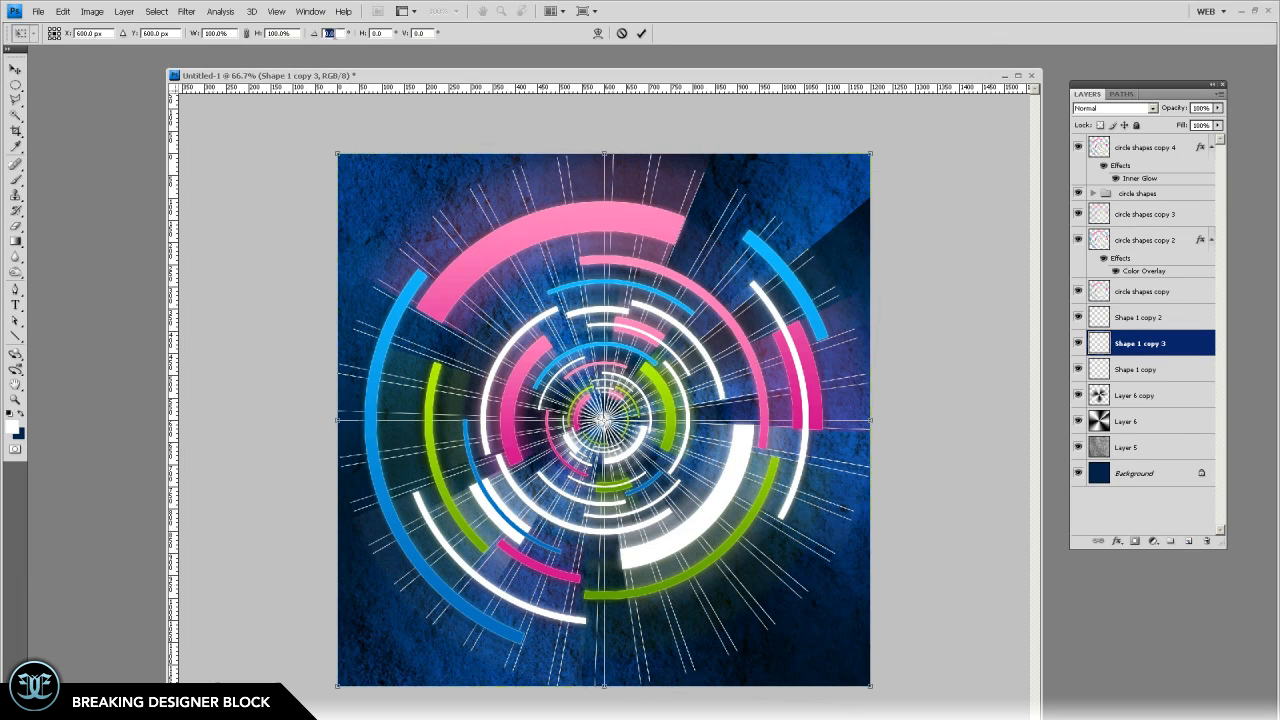
{"action": "type", "text": "4"}
{"action": "key", "text": "Return"}
{"action": "left_click_drag", "start_coordinate": [1154, 378], "coordinate": [1188, 540]}
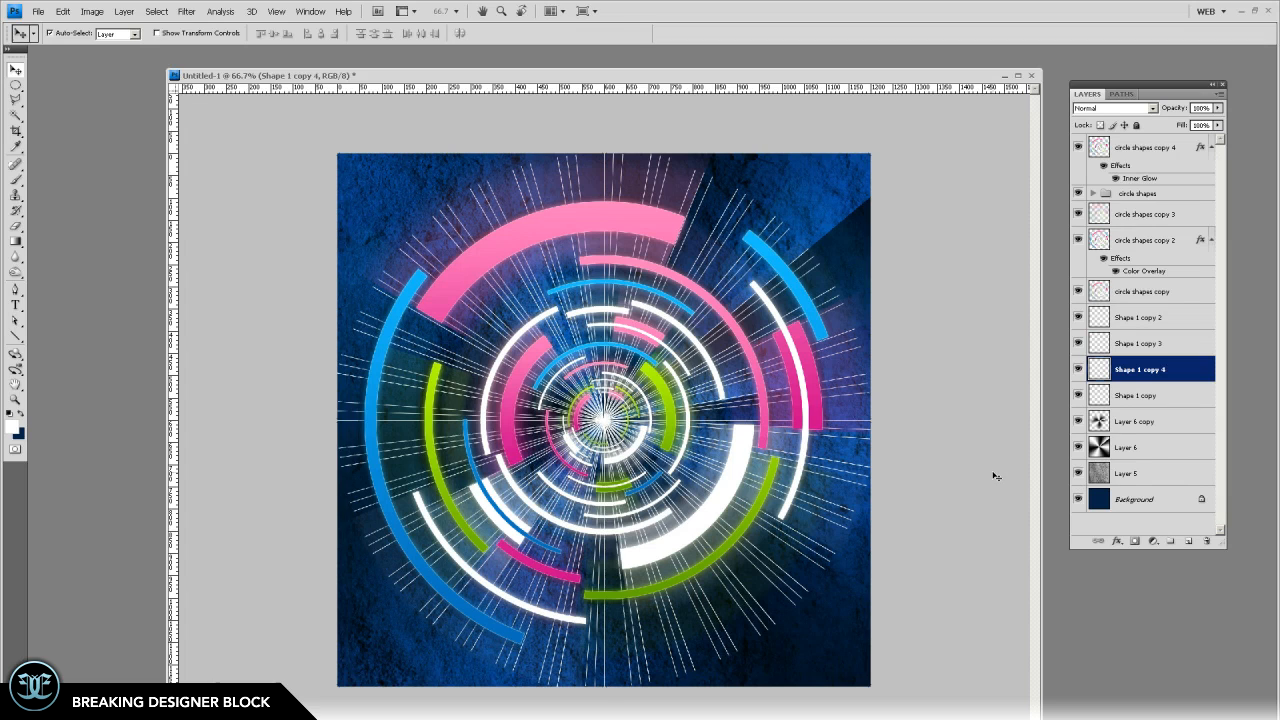
{"action": "key", "text": "ctrl+t"}
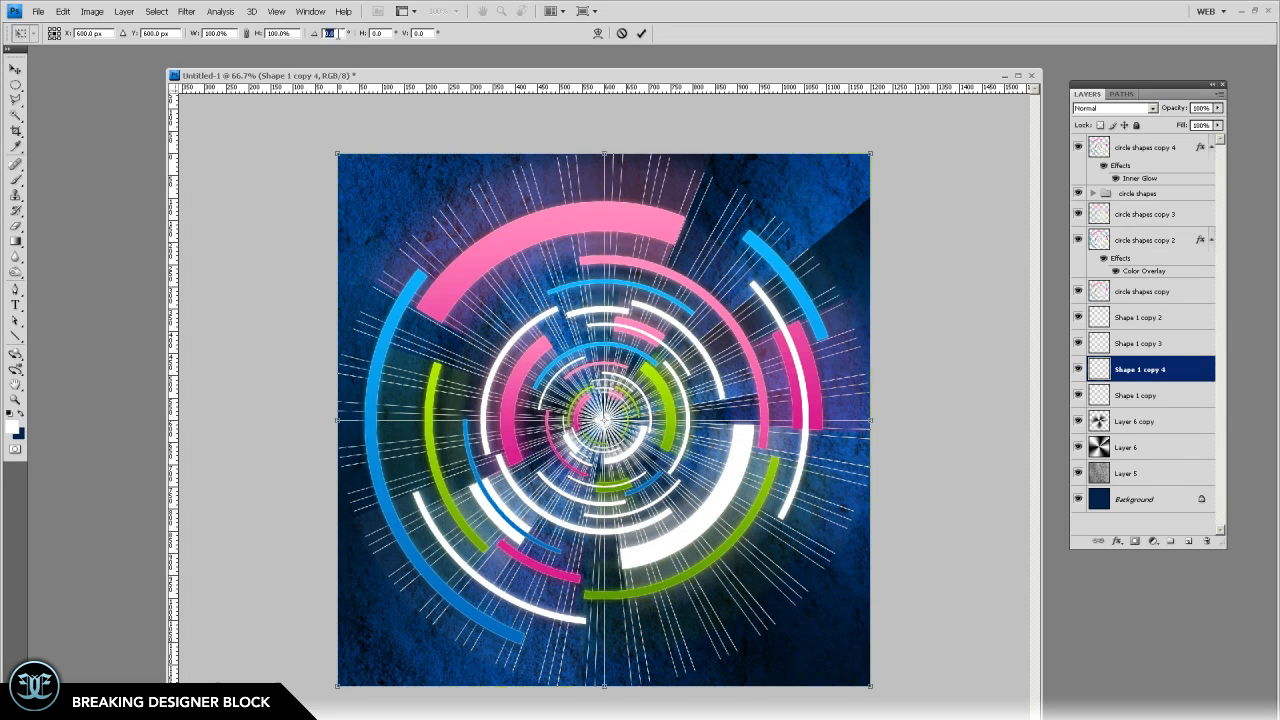
{"action": "type", "text": "4"}
{"action": "key", "text": "Return"}
Duplicate the merged Shape 1 copy layer again and rotate this copy by 8°
{"action": "left_click_drag", "start_coordinate": [1140, 395], "coordinate": [1188, 541]}
{"action": "key", "text": "ctrl+t"}
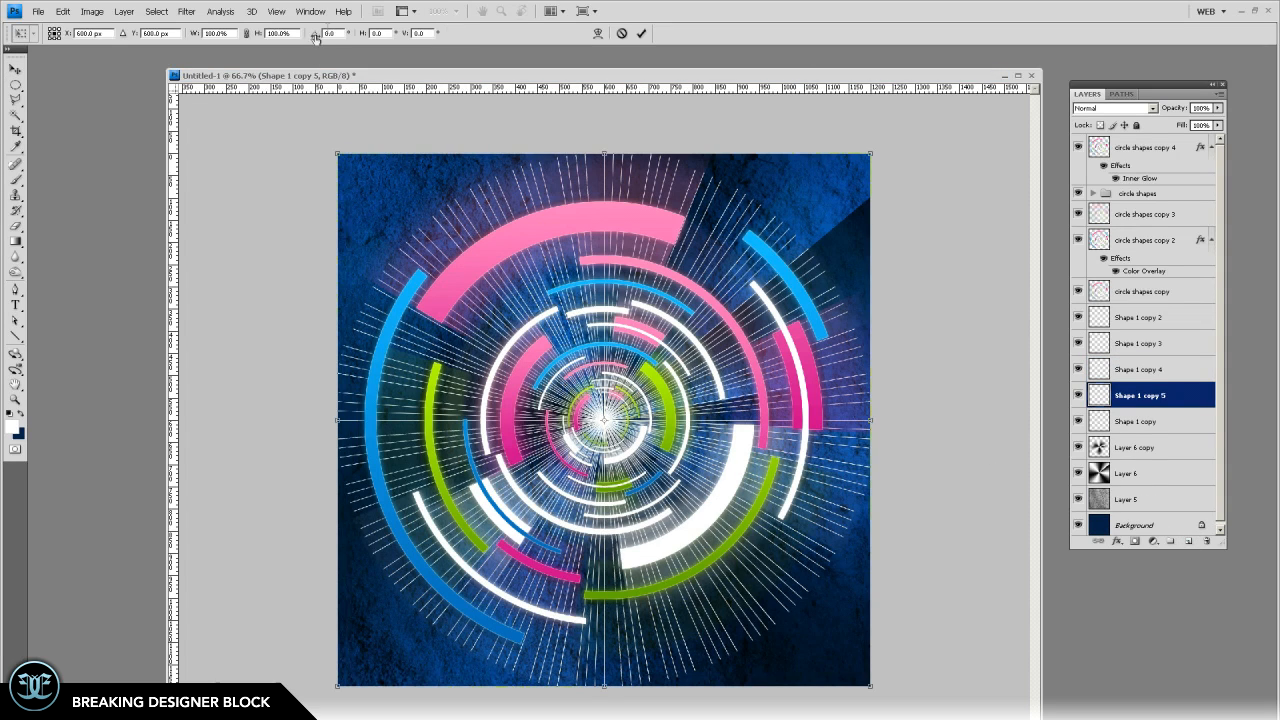
{"action": "type", "text": "4"}
{"action": "key", "text": "Return"}
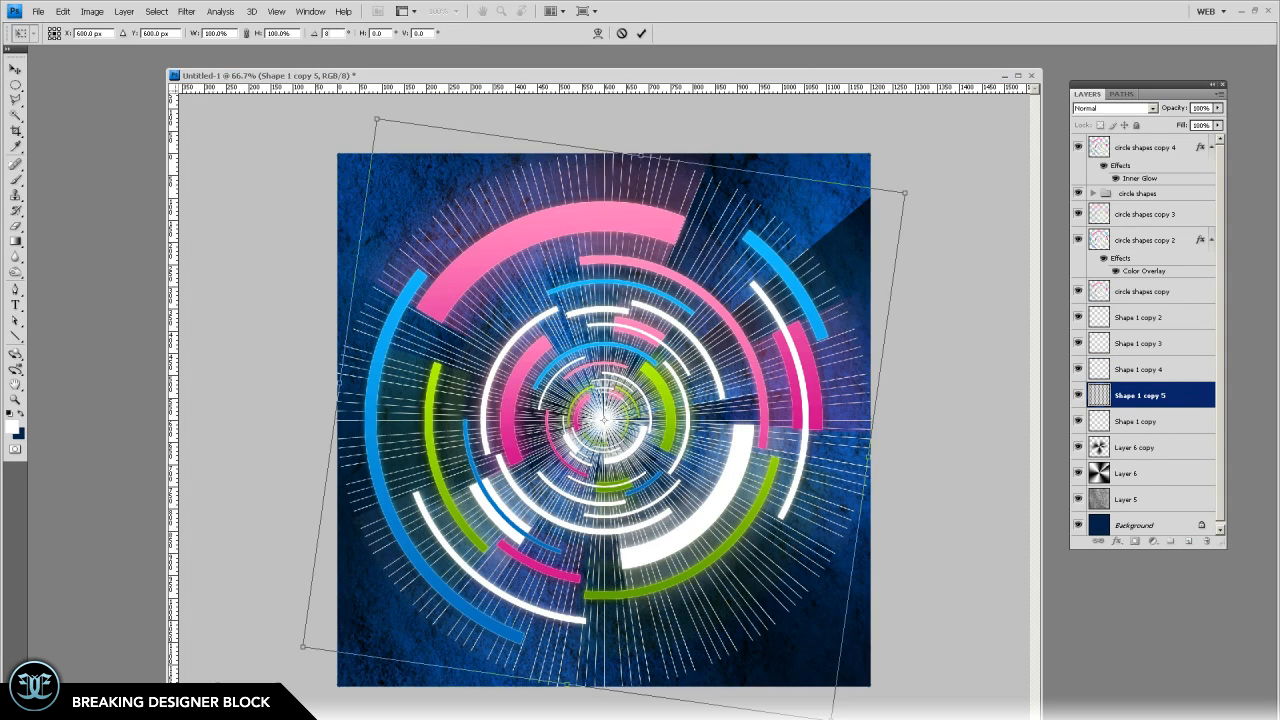
{"action": "key", "text": "Return"}
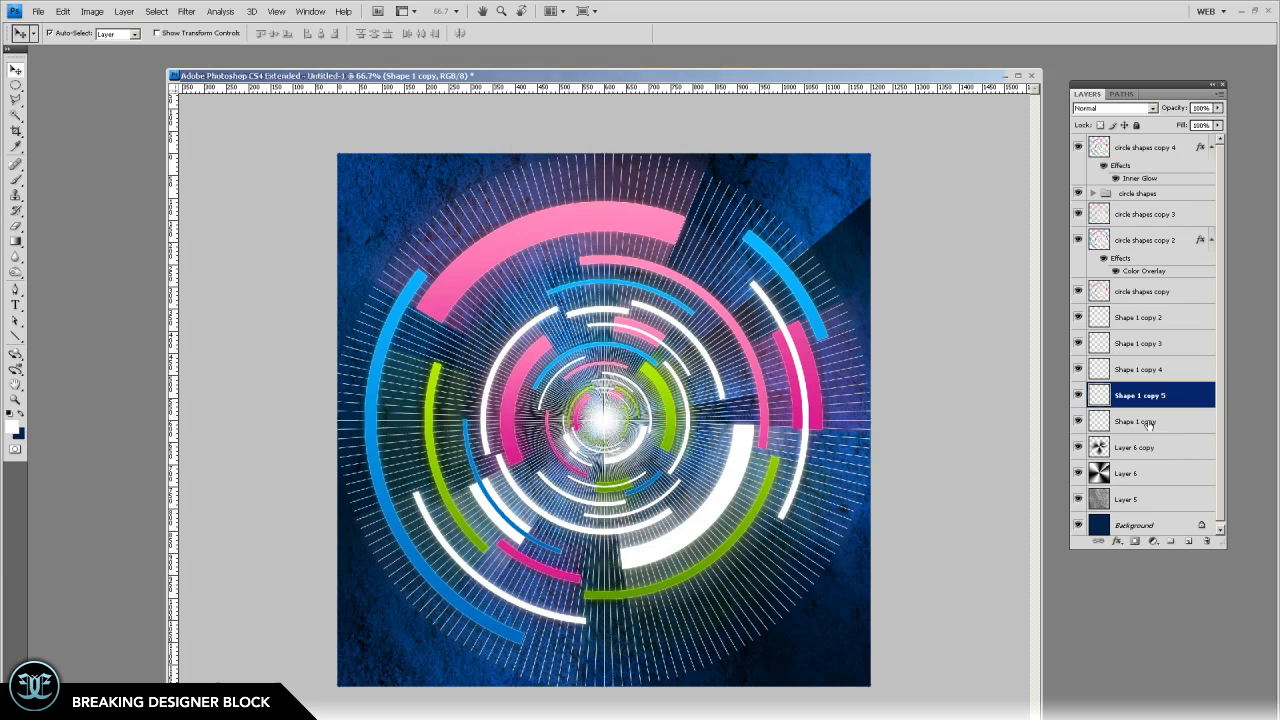
Merge the five radiating-line layers, from Shape 1 copy to Shape 1 copy 2, into one
{"action": "left_click", "coordinate": [1150, 424]}
{"action": "left_click", "coordinate": [1150, 320], "text": "shift"}
{"action": "key", "text": "ctrl+e"}
Show the guides at 100% view and add a layer mask to the merged radiating-line layer
{"action": "left_click", "coordinate": [15, 399]}
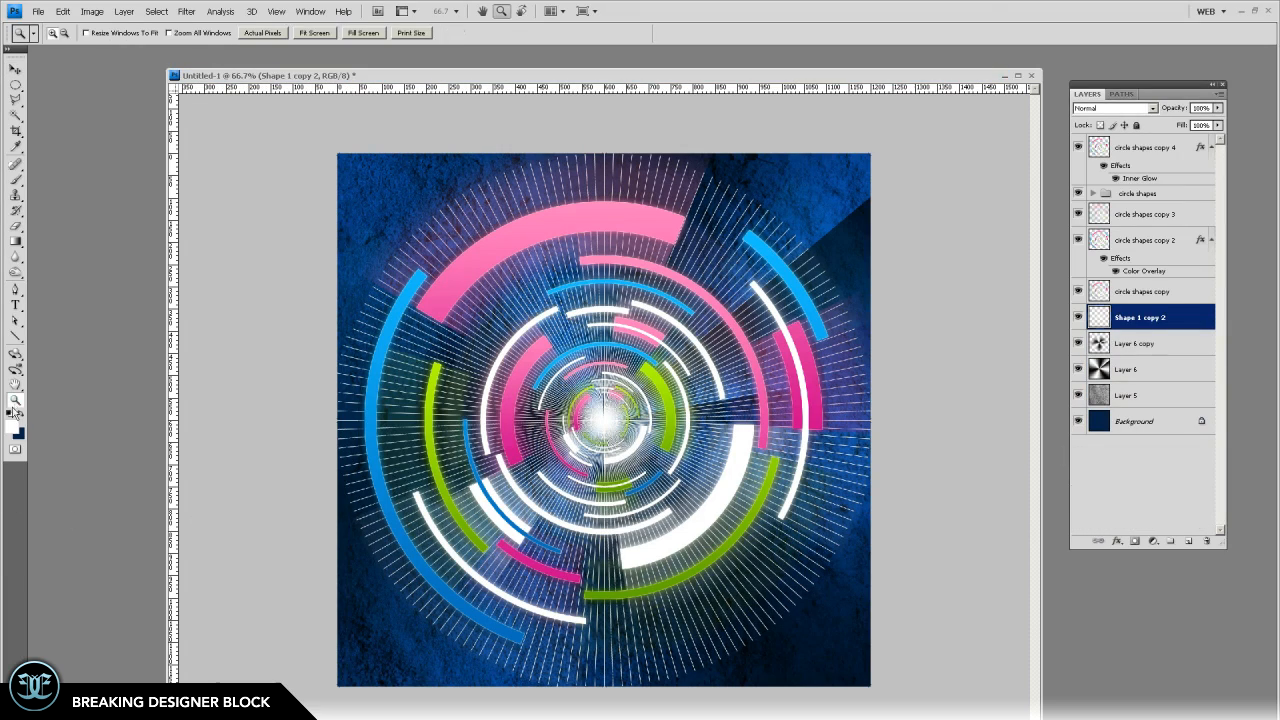
{"action": "left_click", "coordinate": [603, 425]}
{"action": "scroll", "coordinate": [603, 513], "scroll_direction": "down", "scroll_amount": 3}
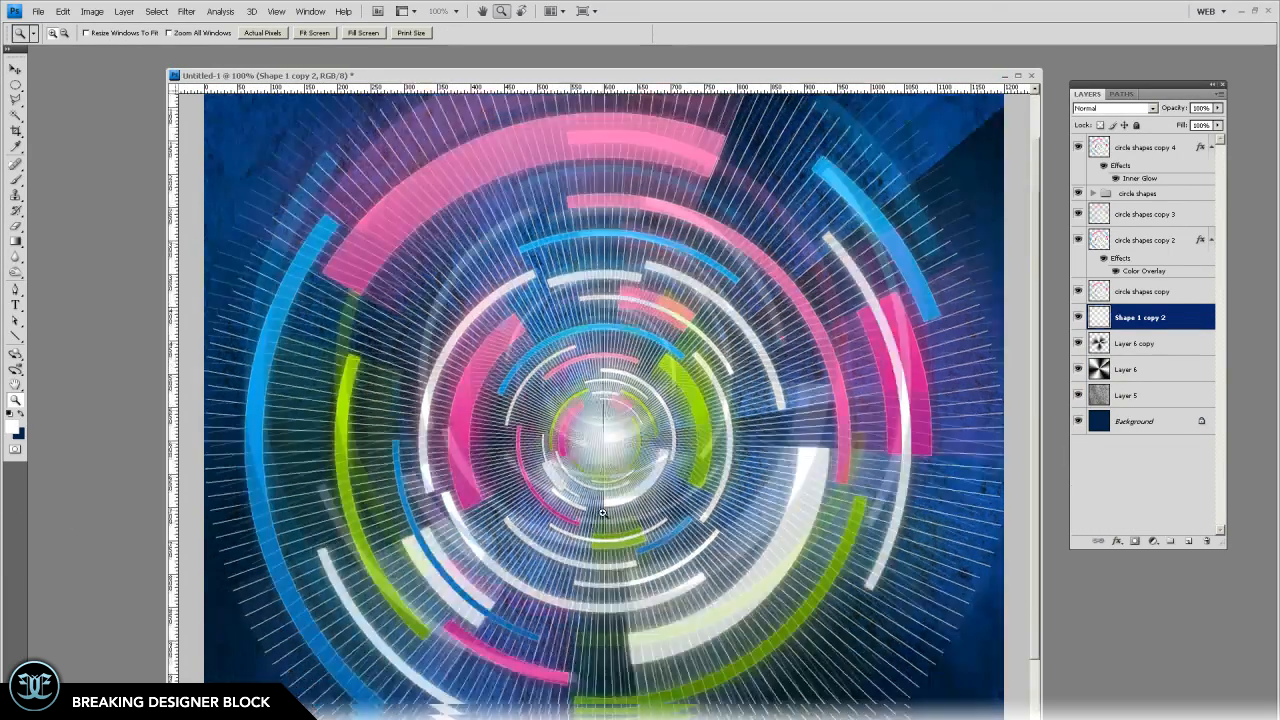
{"action": "key", "text": "ctrl+semicolon"}
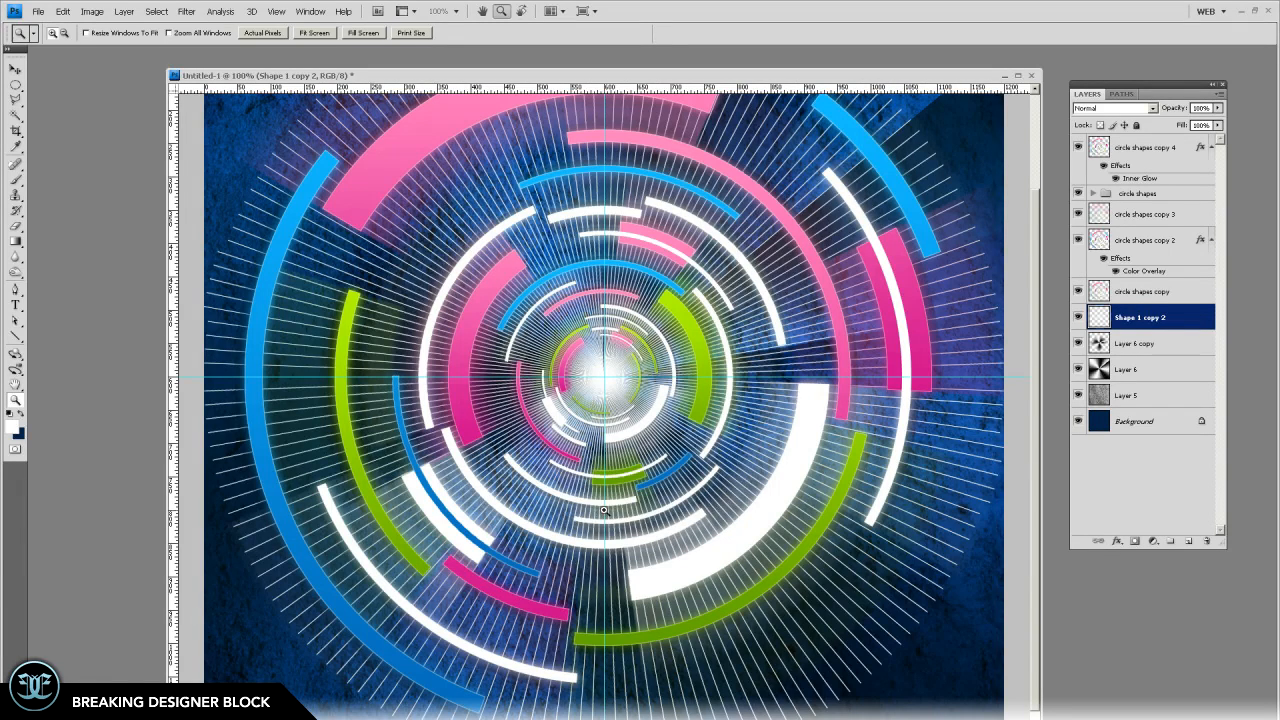
{"action": "left_click", "coordinate": [1135, 542]}
Fill the radiating-line layer's mask with a white-to-black radial gradient from the guide intersection out to the canvas's left edge
{"action": "left_click", "coordinate": [16, 241]}
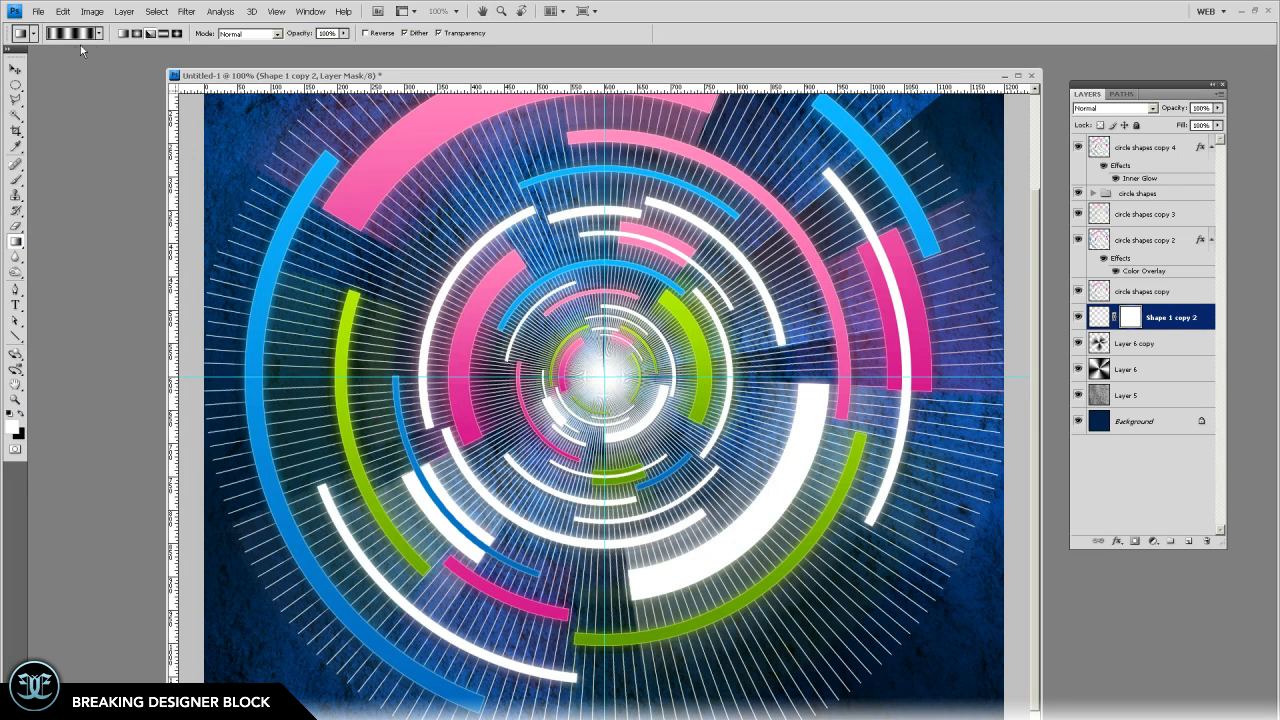
{"action": "left_click", "coordinate": [56, 36]}
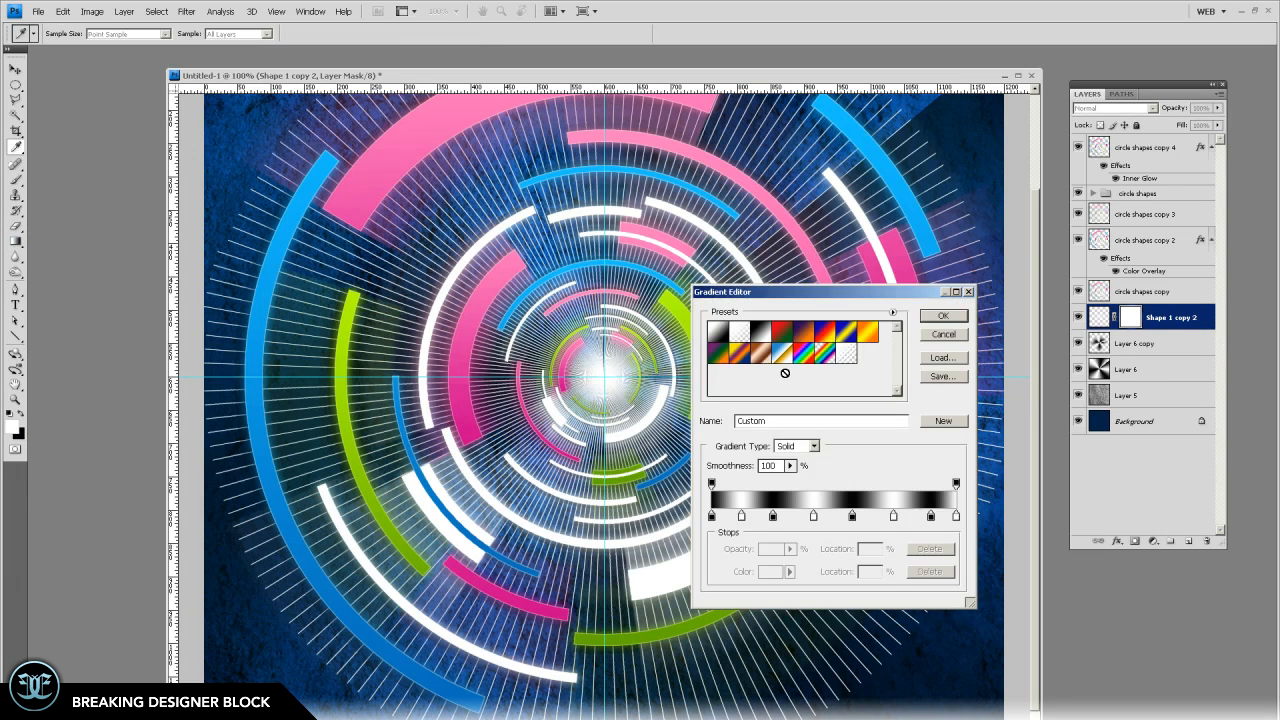
{"action": "left_click", "coordinate": [718, 331]}
{"action": "left_click", "coordinate": [942, 316]}
{"action": "left_click", "coordinate": [137, 34]}
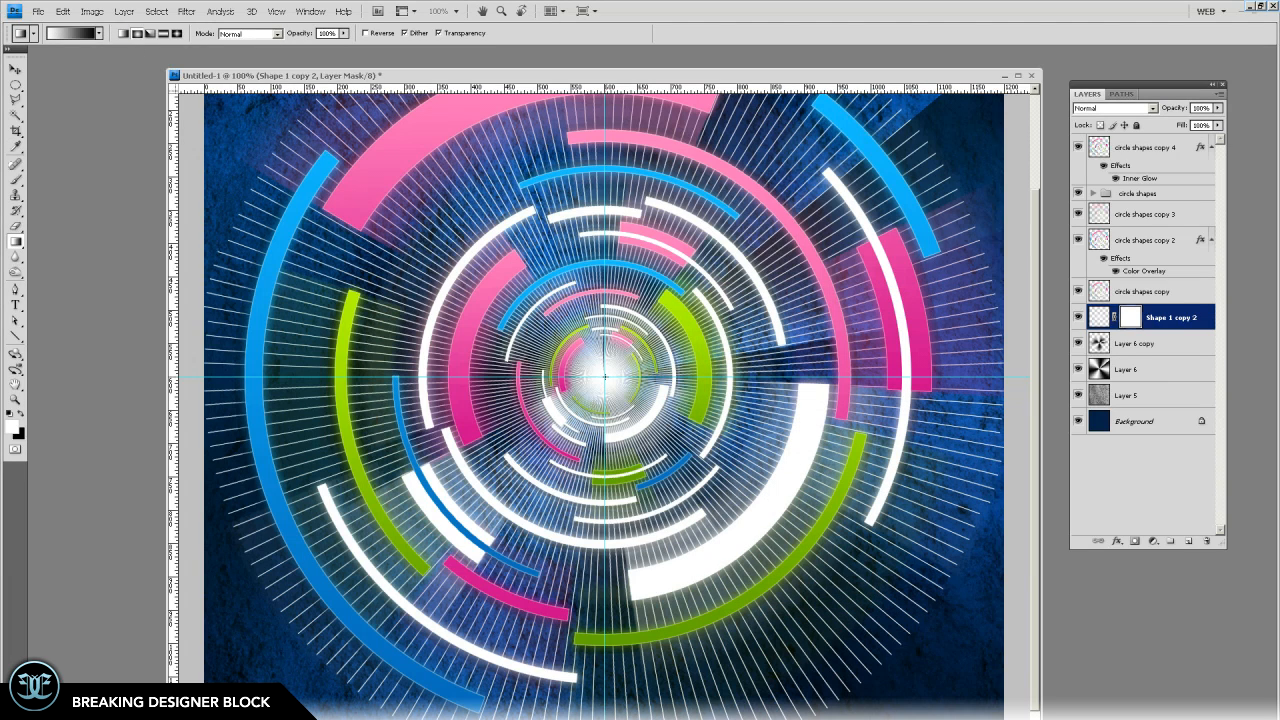
{"action": "left_click_drag", "start_coordinate": [604, 377], "coordinate": [210, 387]}
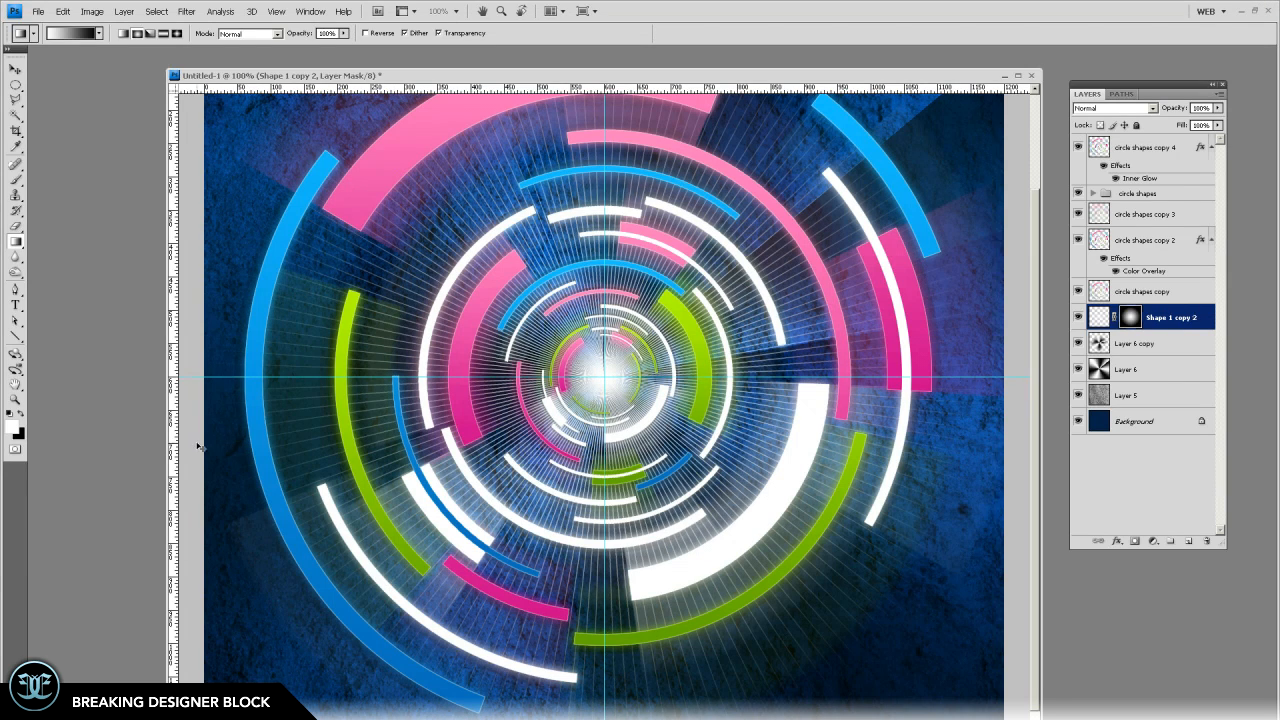
Hide the guides and examine how the masked radiating lines fade across the artwork
{"action": "left_click", "coordinate": [15, 69]}
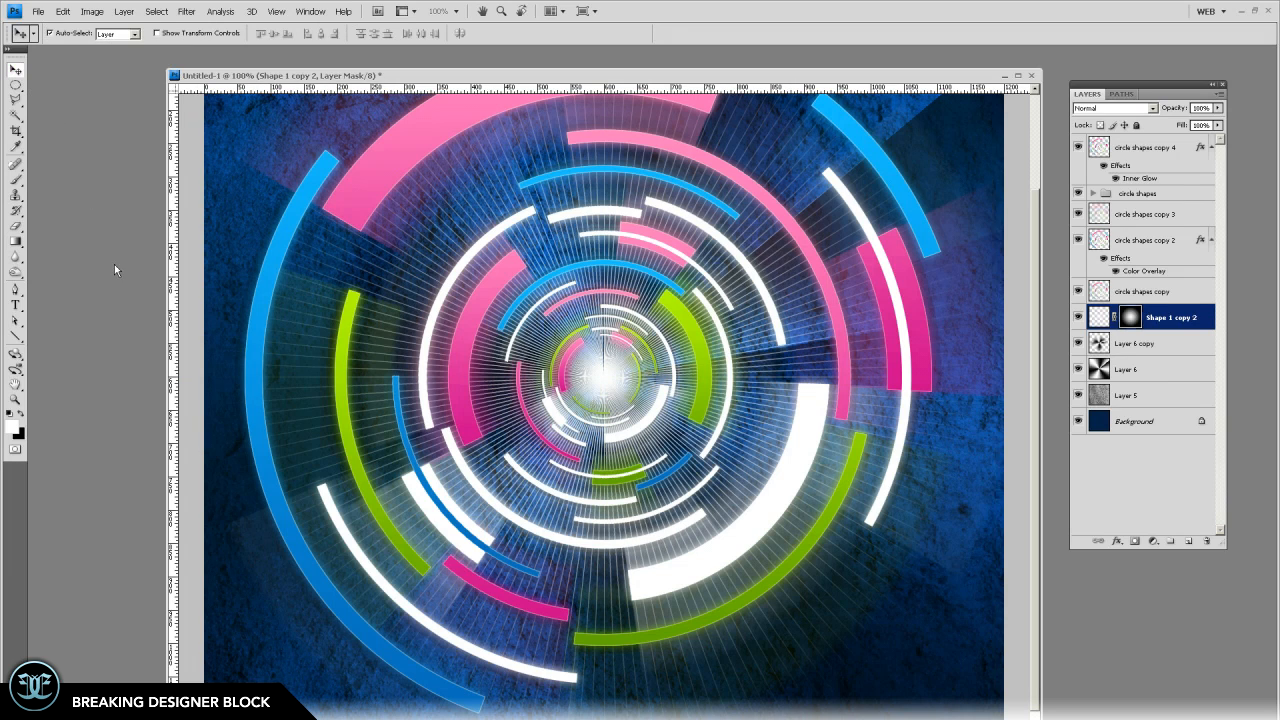
{"action": "key", "text": "ctrl+s"}
{"action": "left_click", "coordinate": [789, 381]}
{"action": "scroll", "coordinate": [806, 360], "scroll_direction": "up", "scroll_amount": 3}
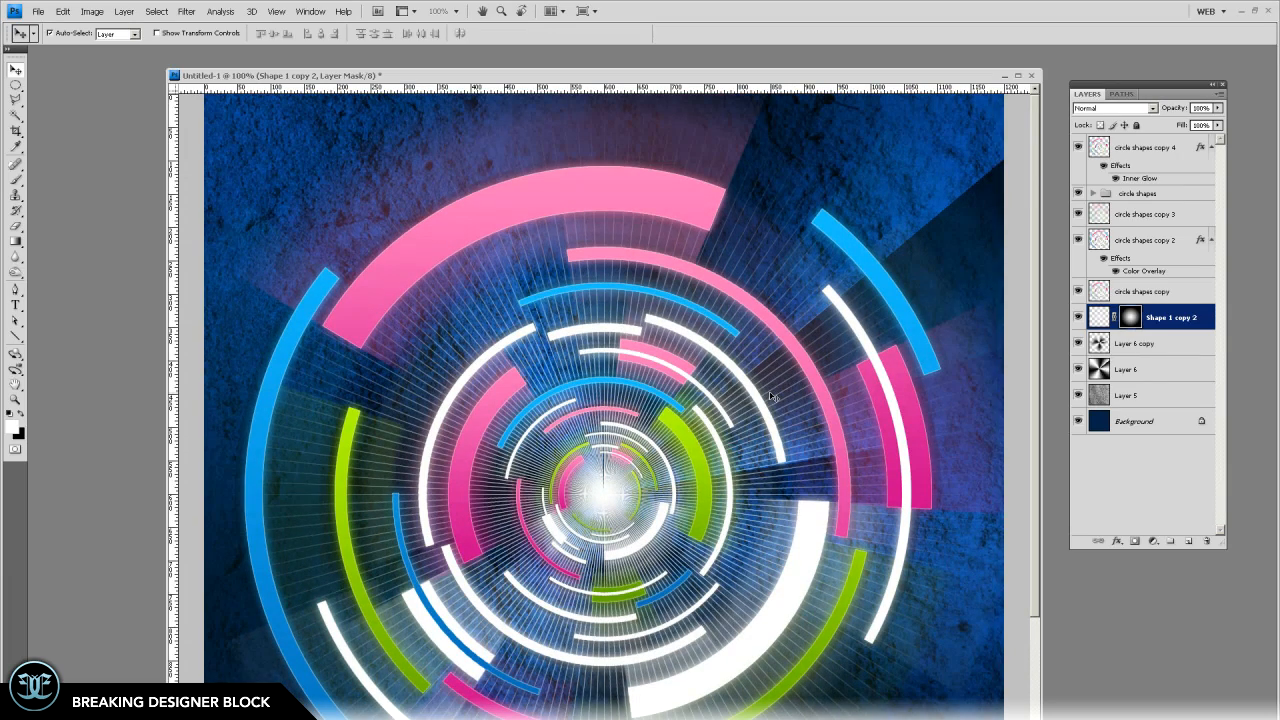
{"action": "scroll", "coordinate": [723, 415], "scroll_direction": "down", "scroll_amount": 5}
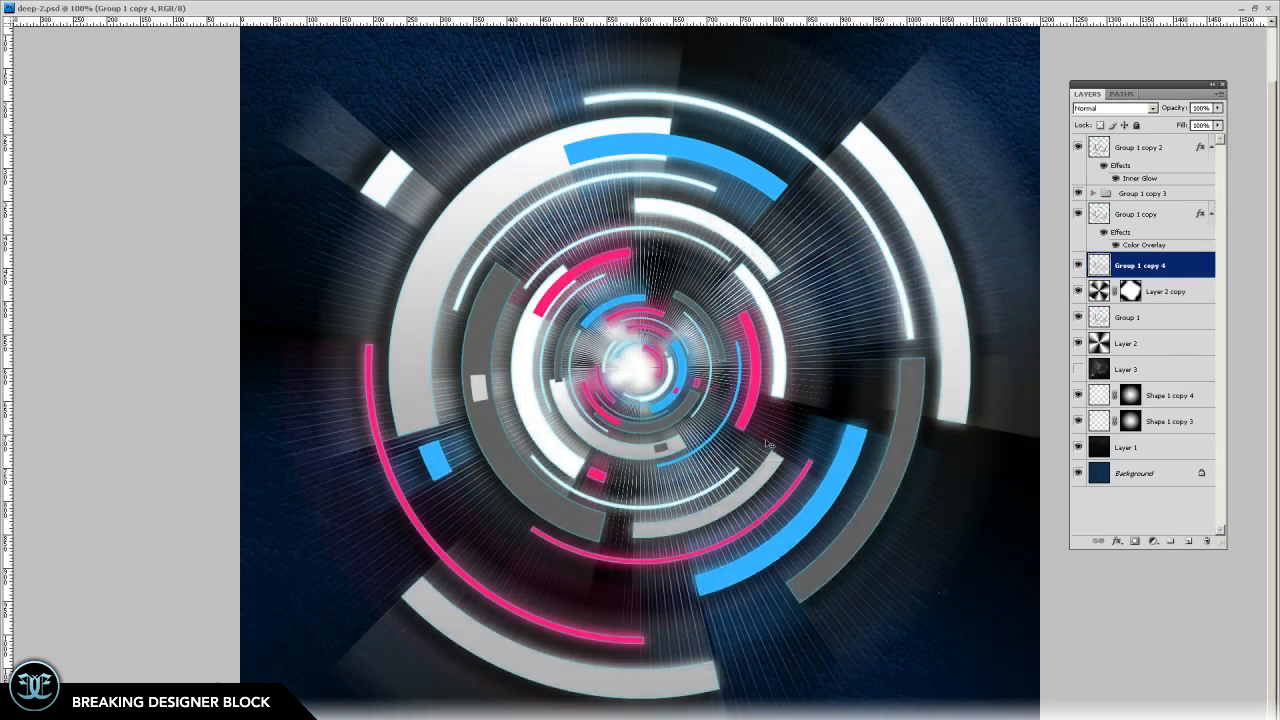
Restore the maximized deep-2.psd document to a floating window and make it narrower
{"action": "left_click", "coordinate": [1255, 8]}
{"action": "mouse_move", "coordinate": [848, 47]}
{"action": "left_mouse_down"}
{"action": "mouse_move", "coordinate": [750, 50]}
{"action": "mouse_move", "coordinate": [829, 53]}
{"action": "left_mouse_up"}
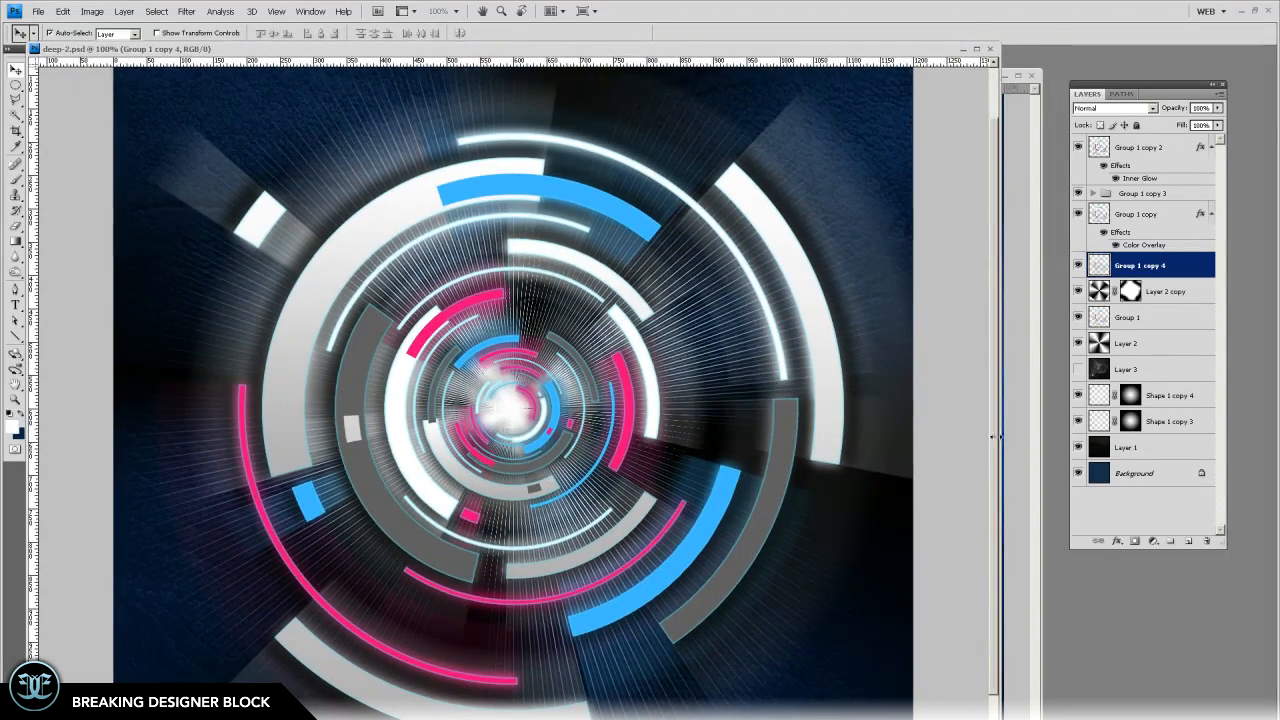
{"action": "left_click_drag", "start_coordinate": [999, 436], "coordinate": [871, 437]}
Bring the Untitled-1 document to the front and reduce its view to 66.7%
{"action": "left_click", "coordinate": [929, 437]}
{"action": "scroll", "coordinate": [643, 386], "scroll_direction": "up", "scroll_amount": 5}
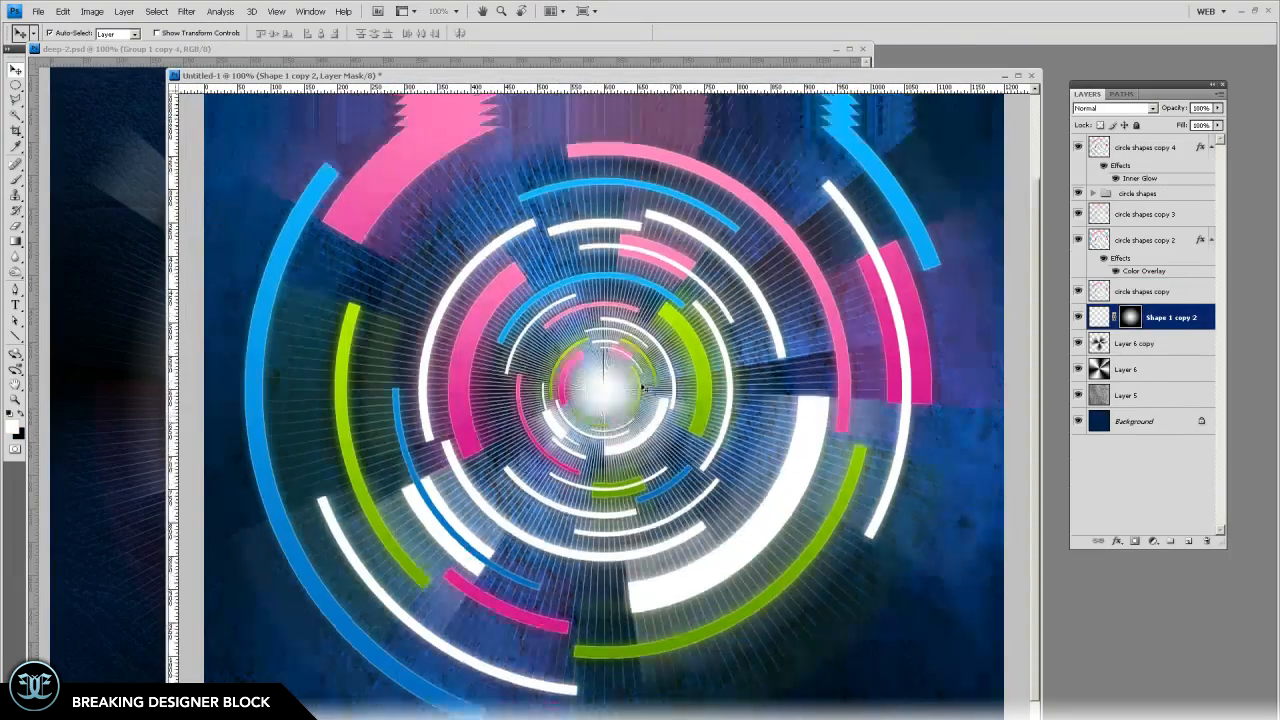
{"action": "scroll", "coordinate": [478, 415], "scroll_direction": "down", "scroll_amount": 1}
{"action": "left_click", "coordinate": [15, 400]}
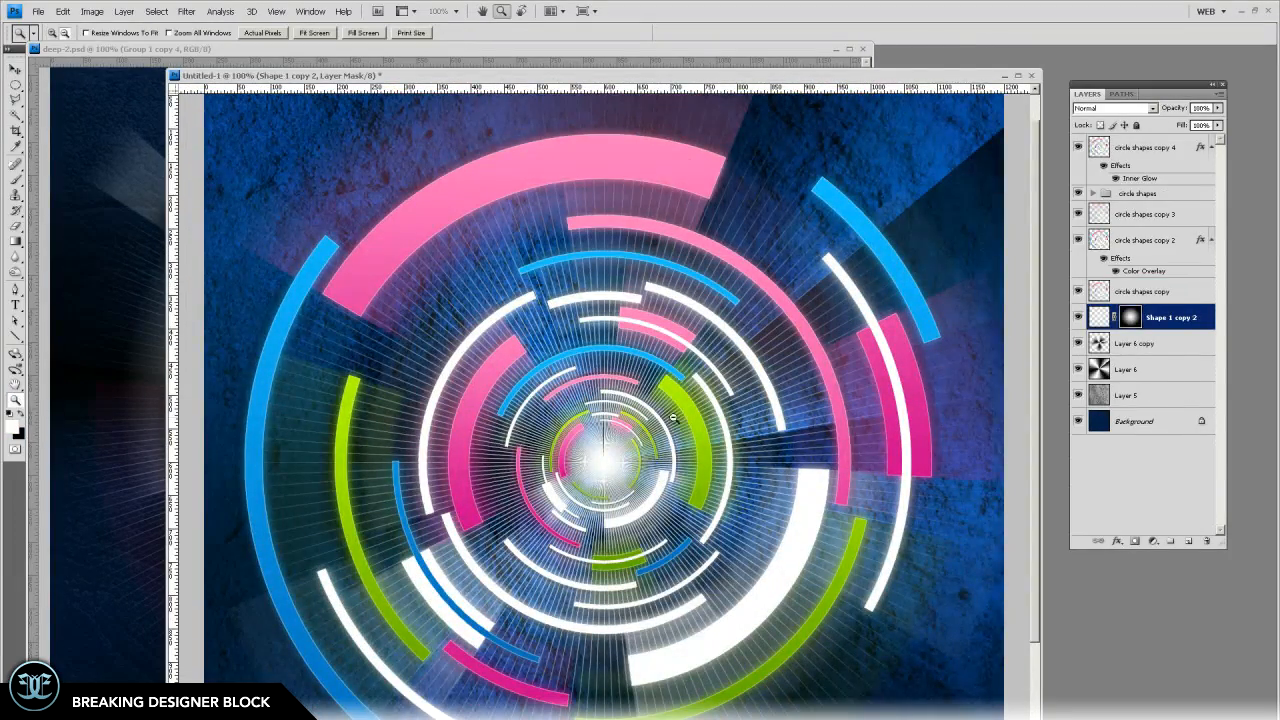
{"action": "left_click", "coordinate": [674, 418], "text": "alt"}
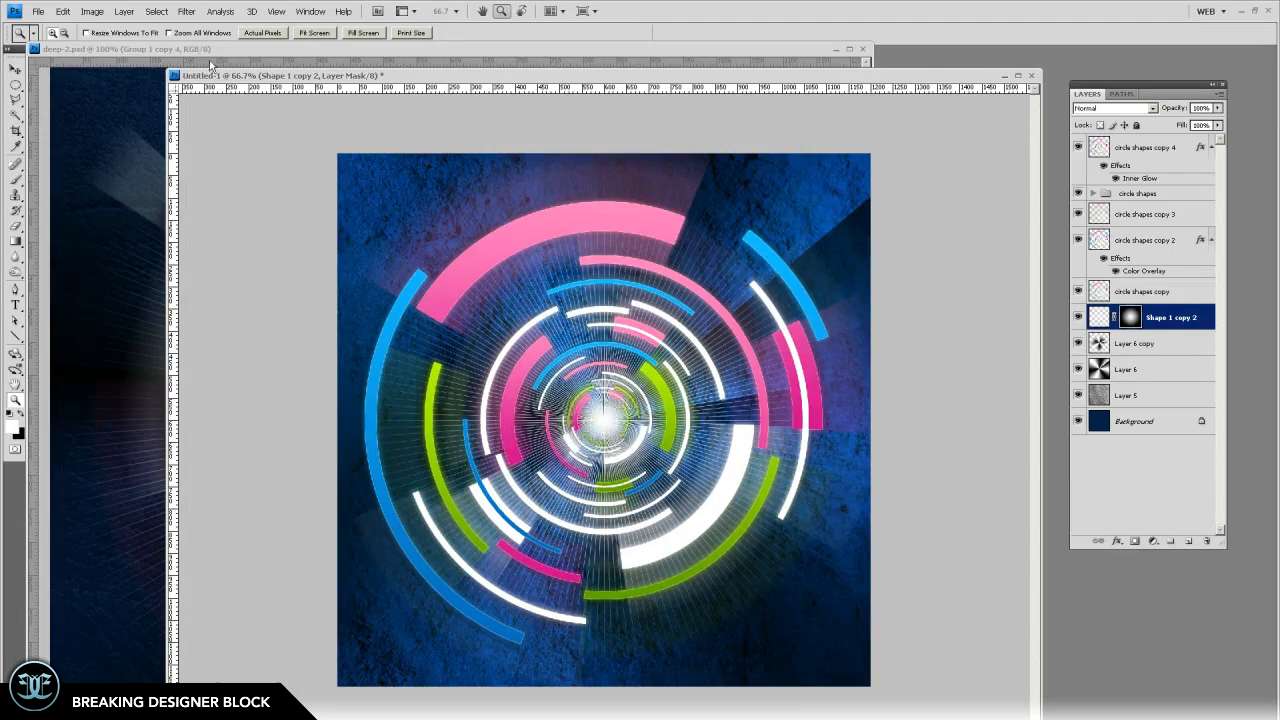
Reduce deep-2.psd to 66.7% and shrink both document windows to compare the two designs next to each other
{"action": "left_click", "coordinate": [208, 66]}
{"action": "key", "text": "ctrl+minus"}
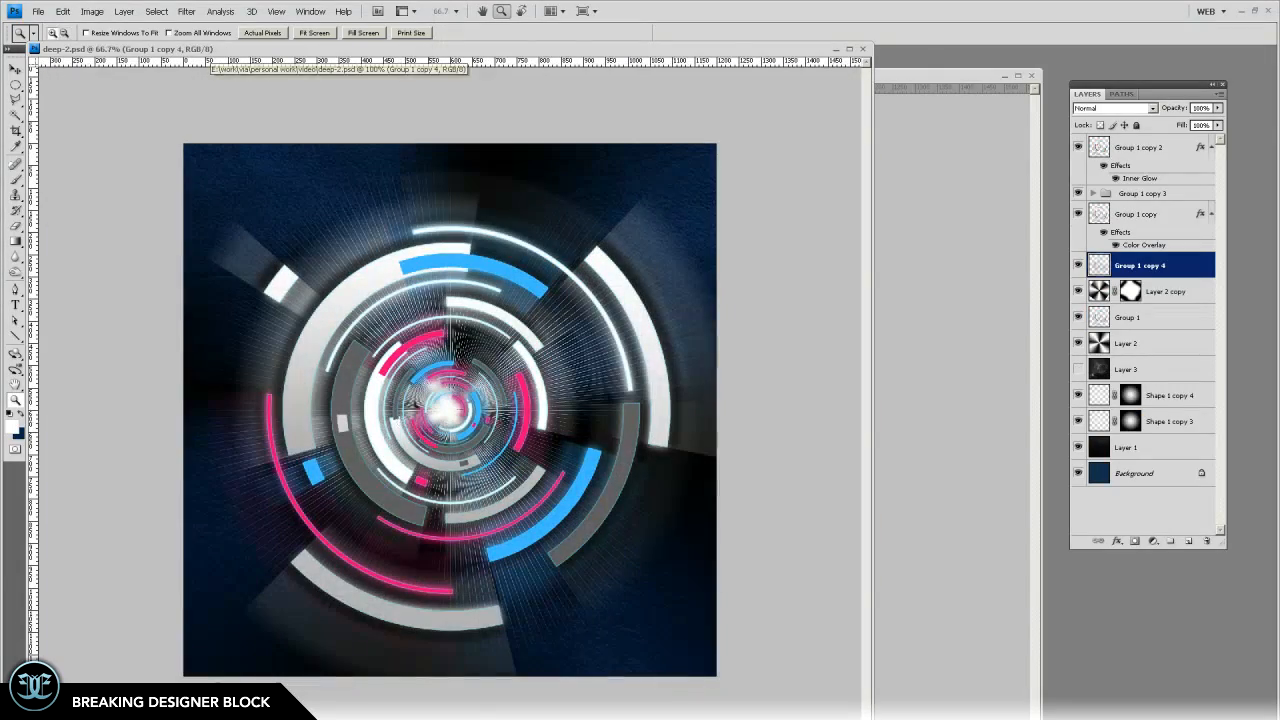
{"action": "left_click_drag", "start_coordinate": [872, 719], "coordinate": [643, 675]}
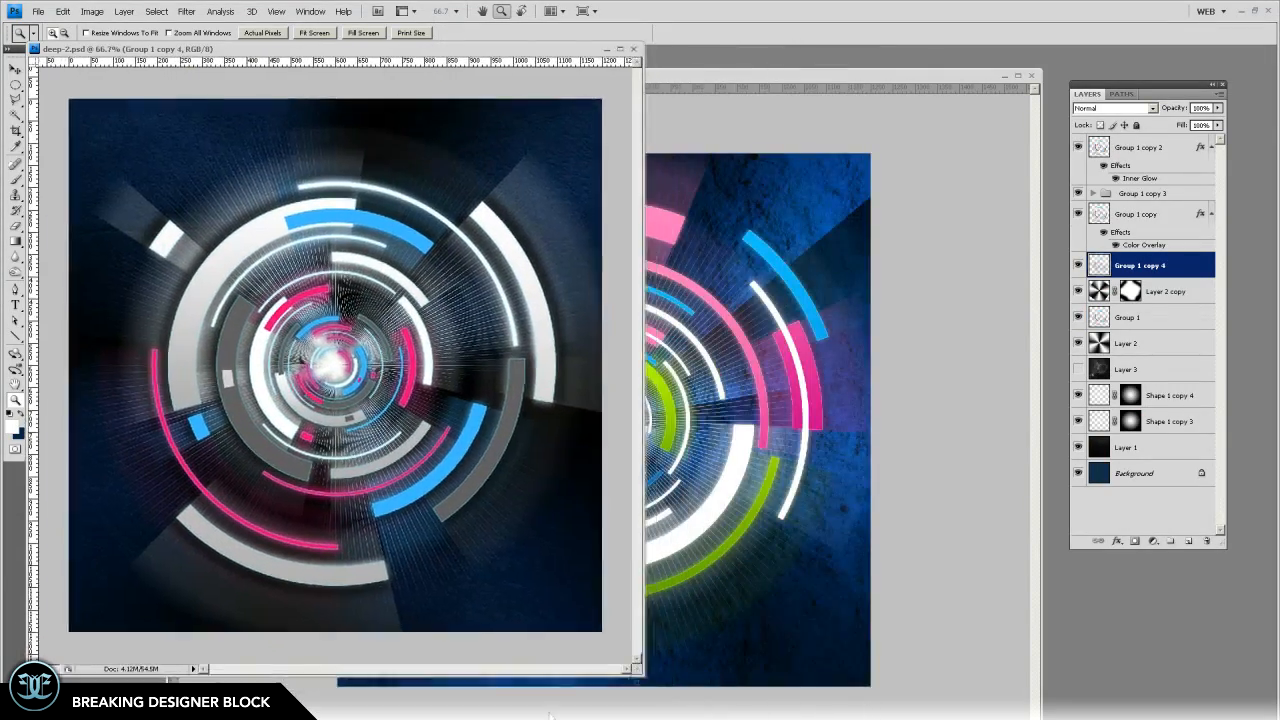
{"action": "left_click_drag", "start_coordinate": [170, 719], "coordinate": [405, 698]}
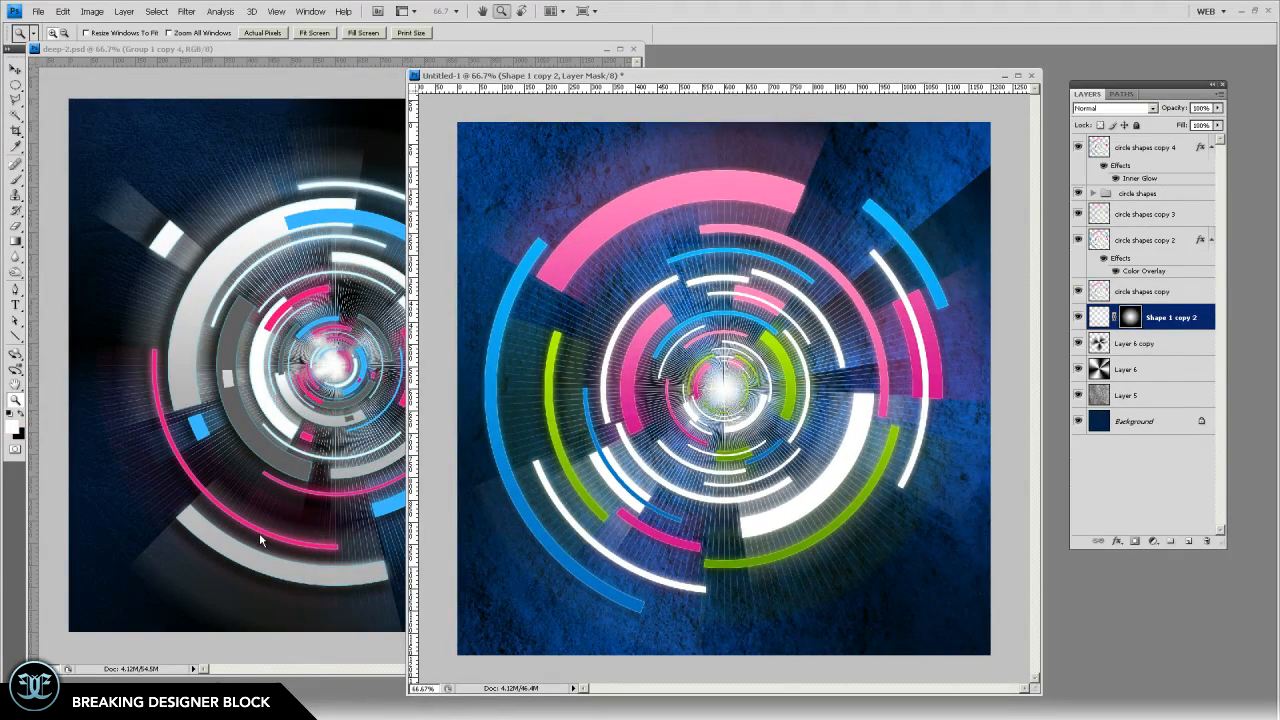